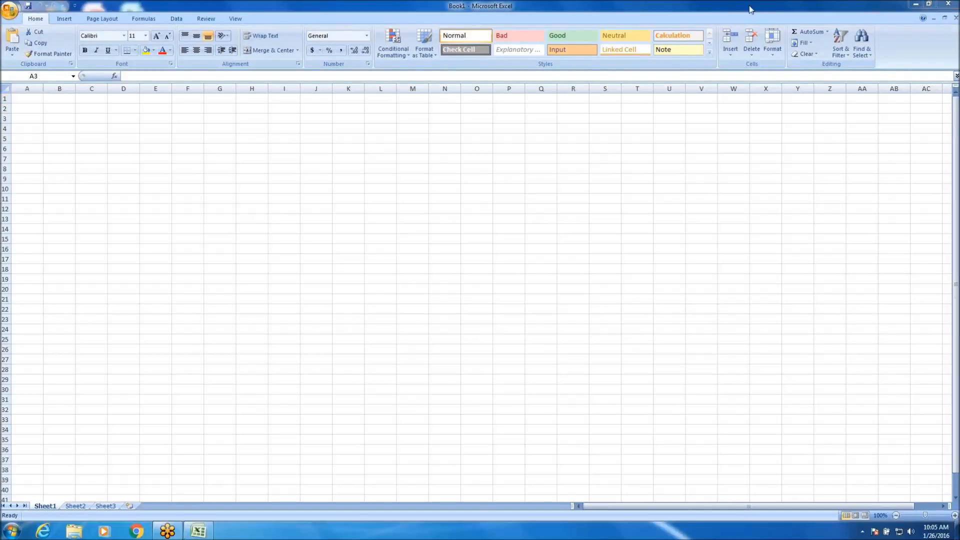
Add the Quick Print command to the Quick Access Toolbar.
click(751, 8)
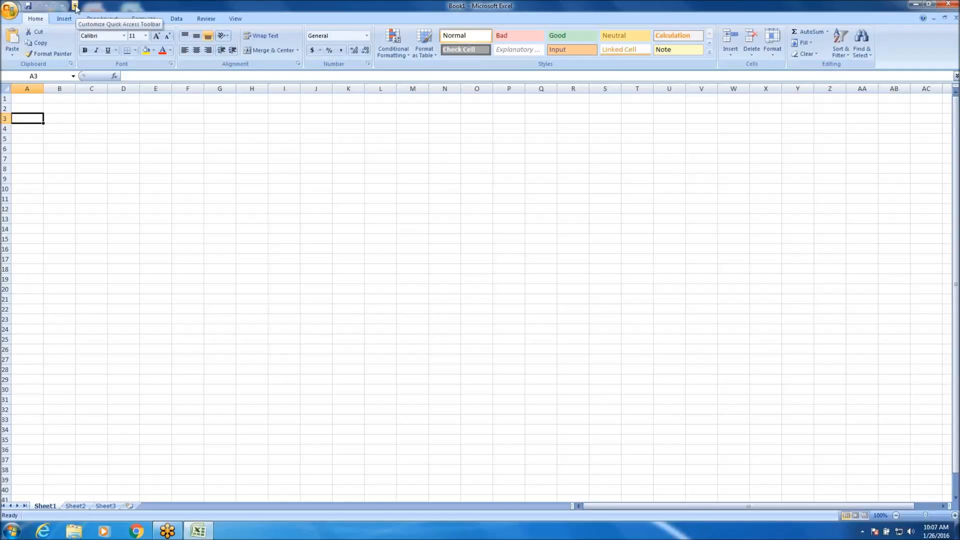
click(75, 6)
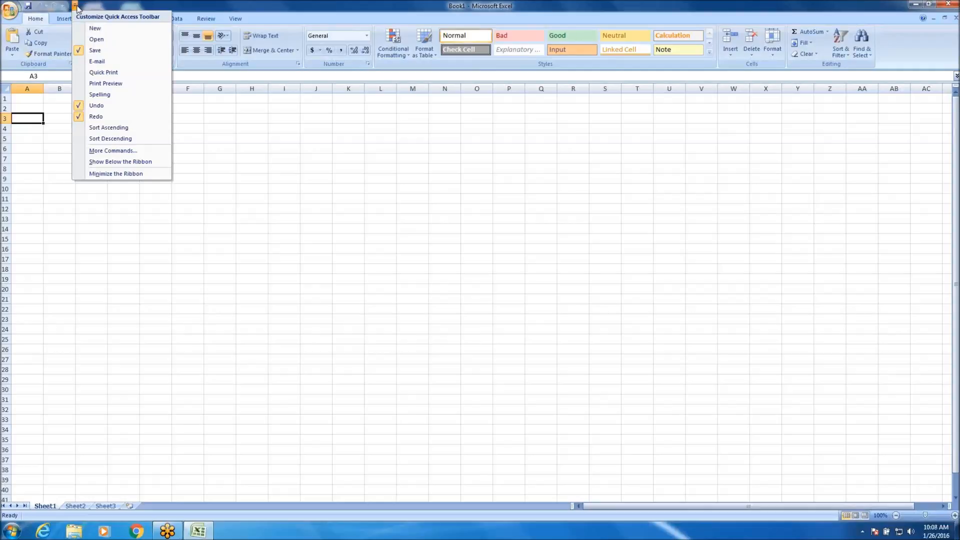
click(100, 72)
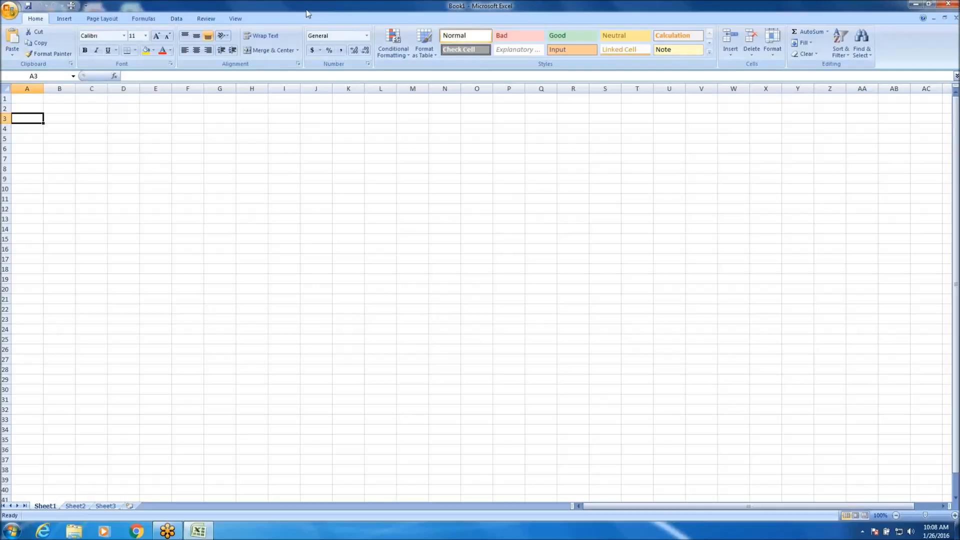
click(87, 5)
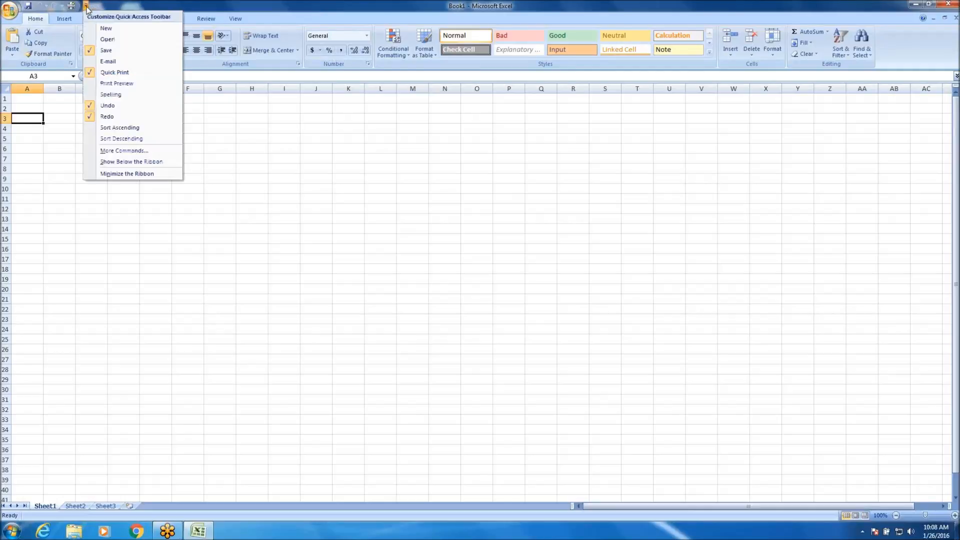
click(244, 6)
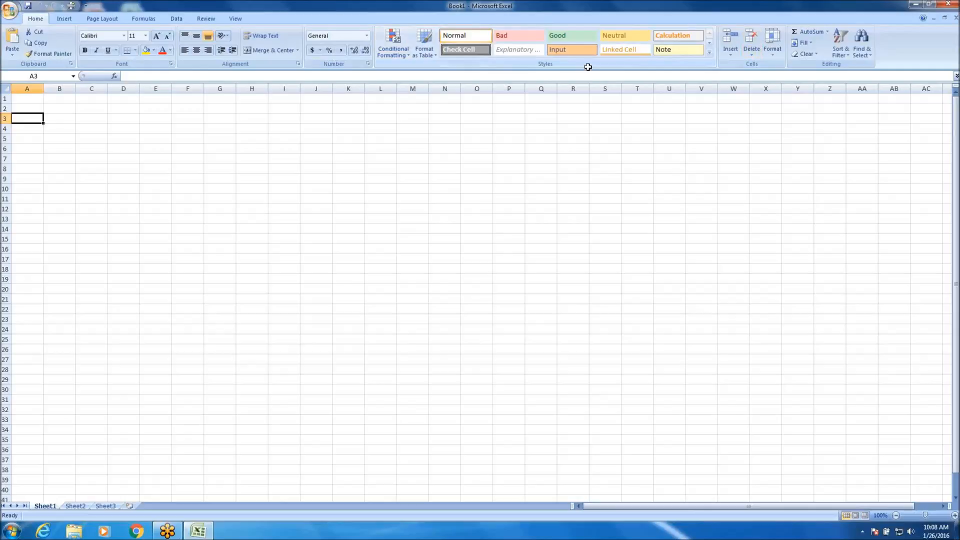
Look through the Insert, Page Layout, Formulas, Data, Review and View command sets, ending back on Home.
click(60, 18)
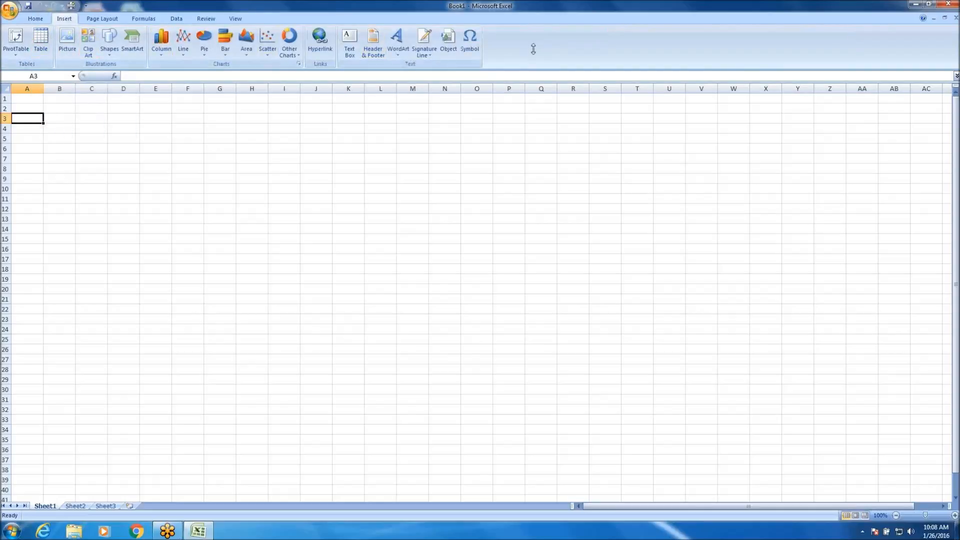
click(109, 18)
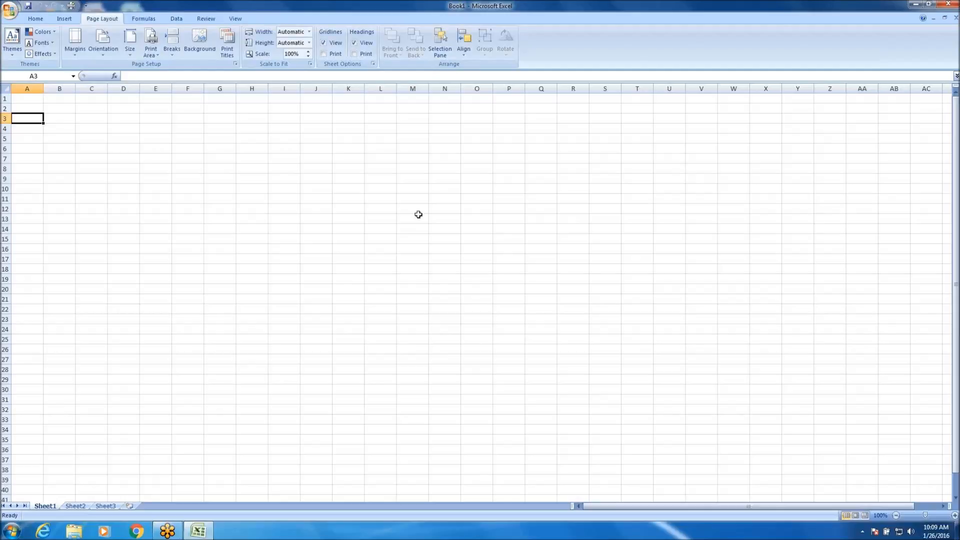
click(144, 19)
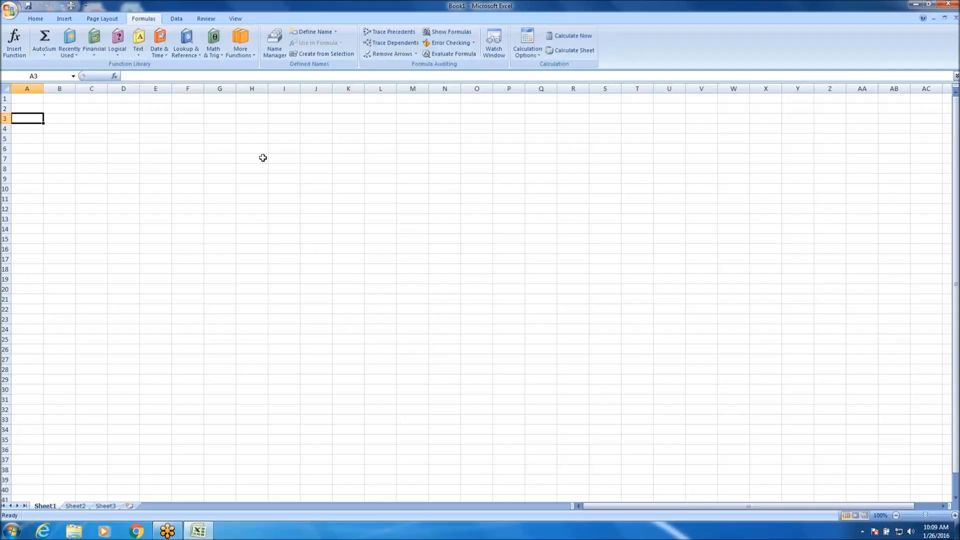
click(178, 19)
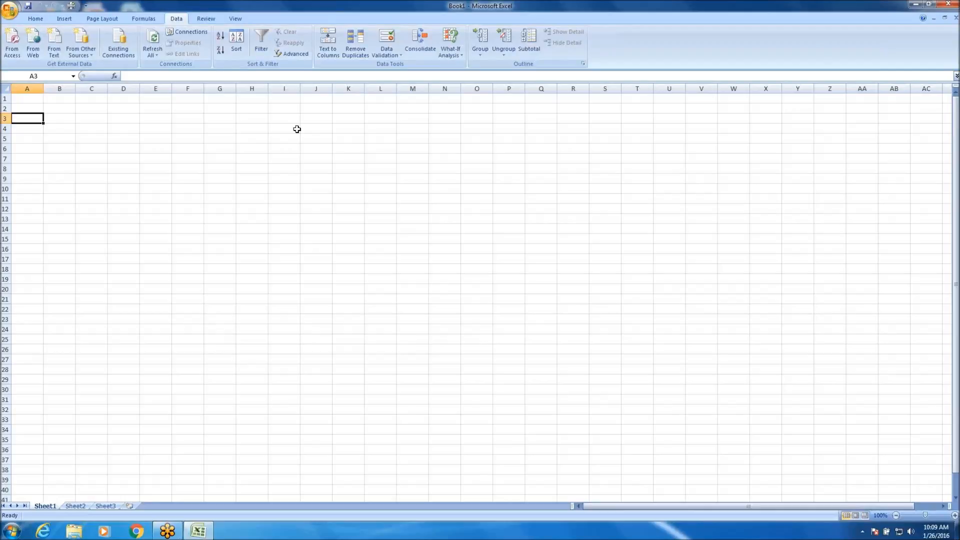
click(205, 19)
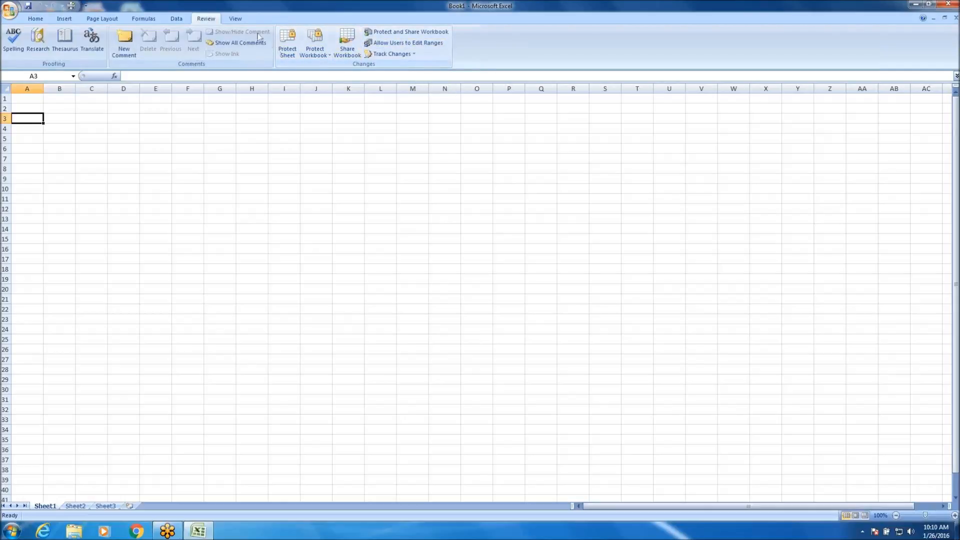
click(235, 18)
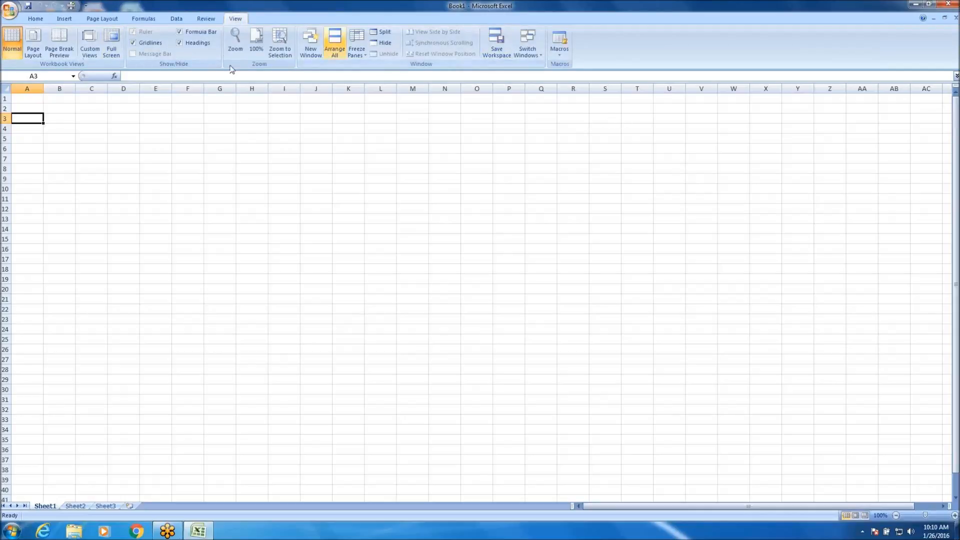
click(38, 21)
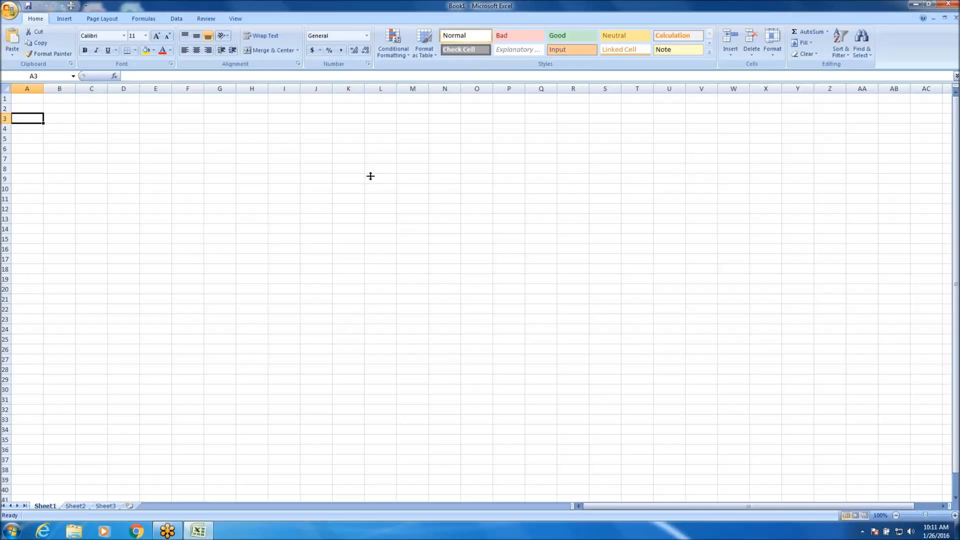
Select rows 1, 4, 5, 6 and 7 of Sheet1 one at a time.
click(4, 99)
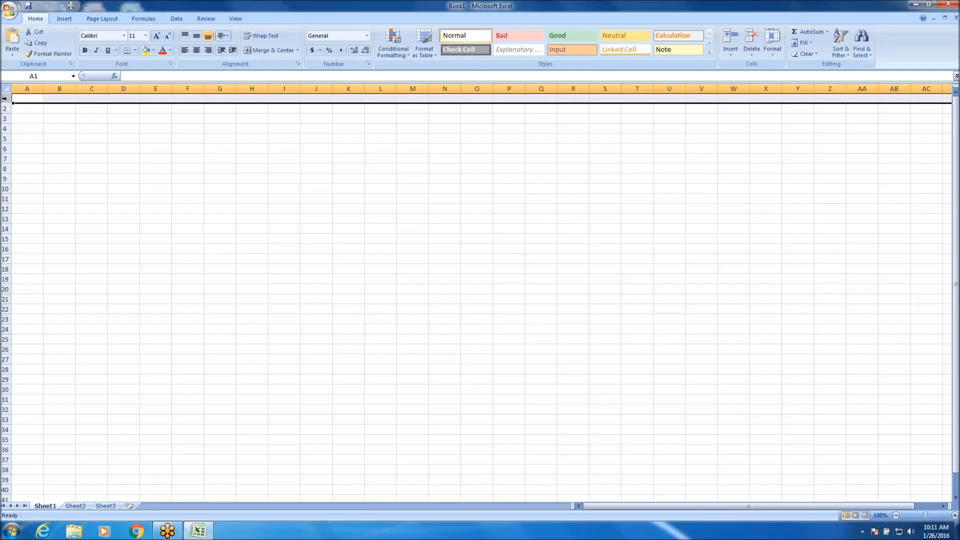
click(4, 129)
click(4, 139)
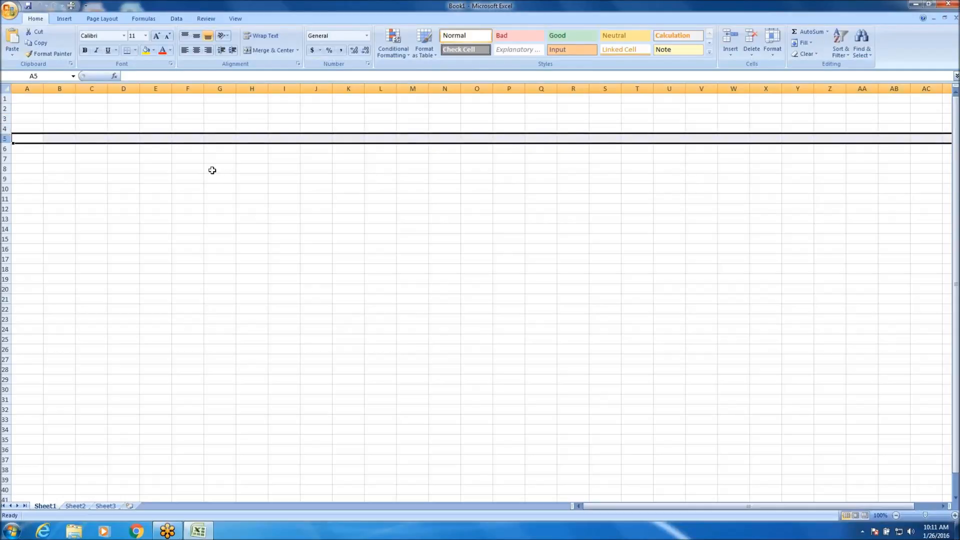
click(8, 148)
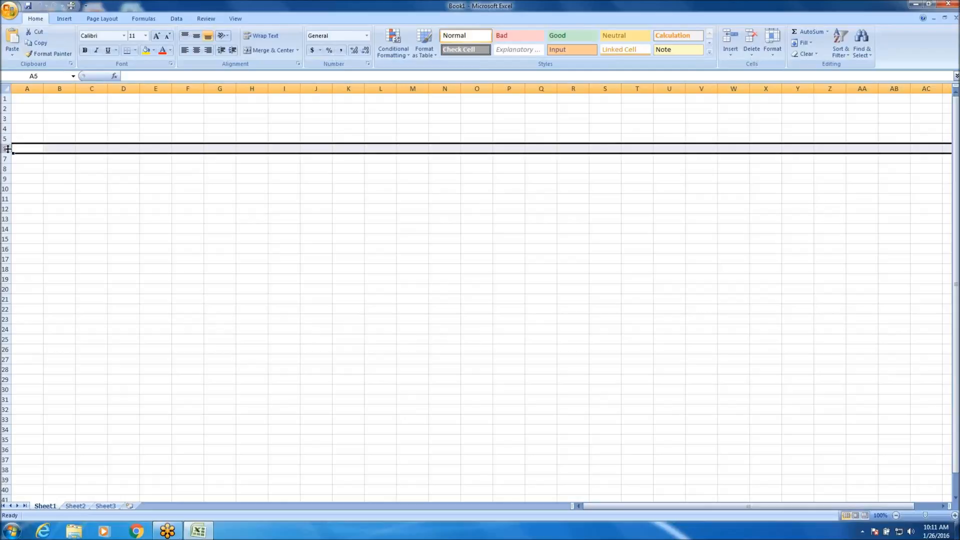
click(8, 159)
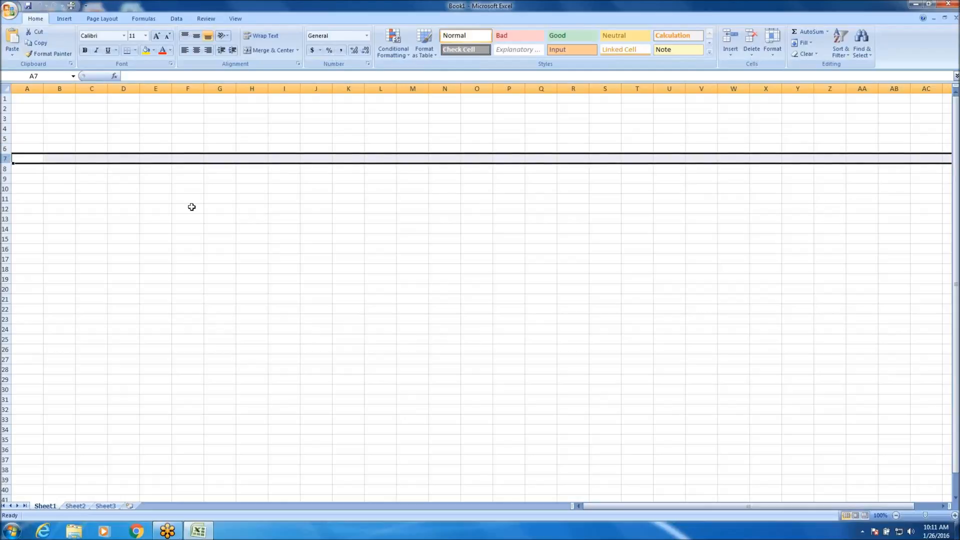
Select column B, cell A1 and cell B1 in turn, looking down the sheet's rows and back.
click(61, 89)
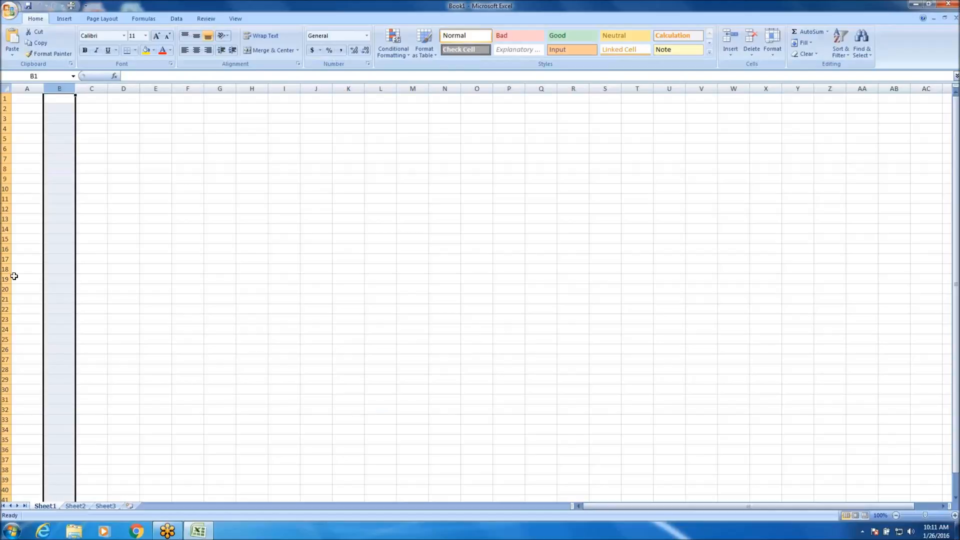
scroll(92, 283, down, 18)
scroll(103, 287, up, 18)
click(32, 99)
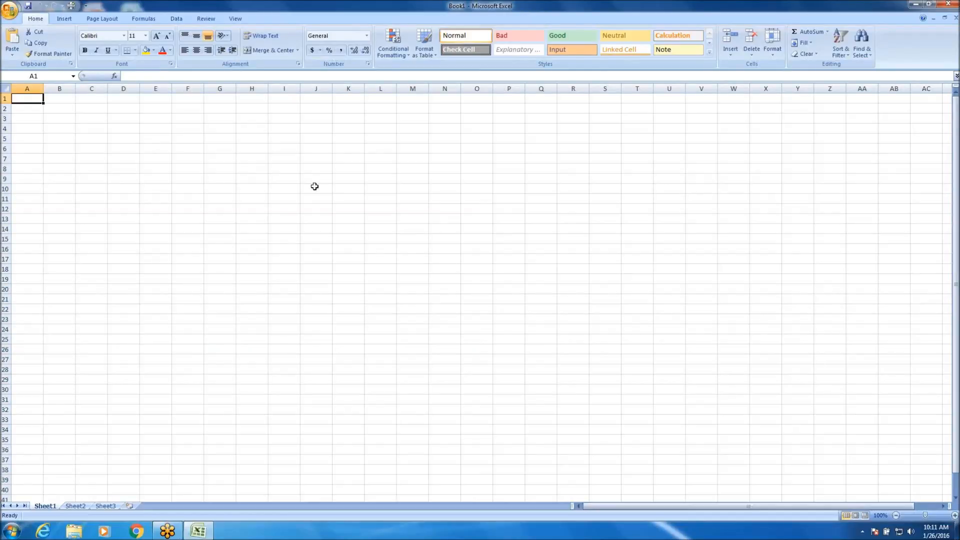
key(End)
scroll(352, 183, down, 4)
scroll(534, 187, up, 4)
click(57, 95)
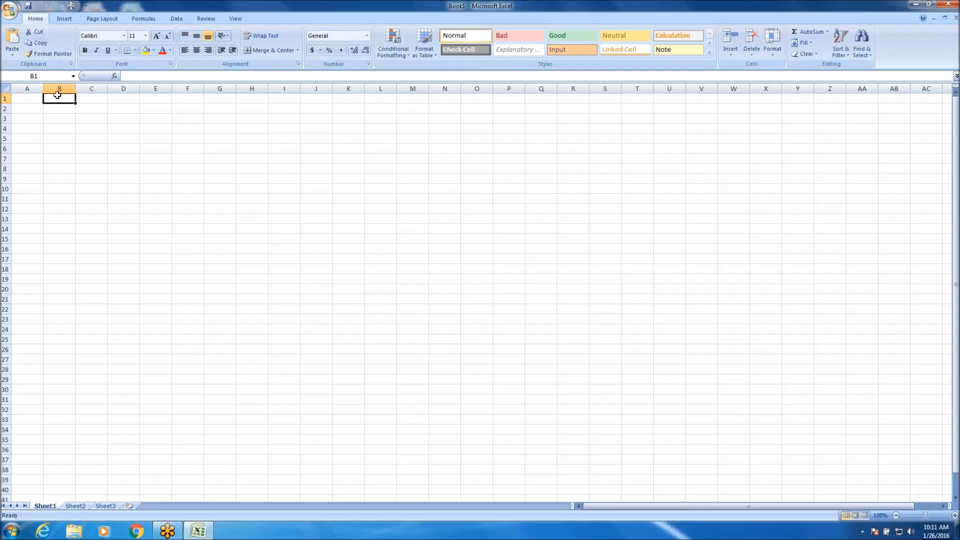
Select row 1 and several single cells in columns B and C, ending on cell B2.
click(5, 98)
click(56, 123)
click(56, 129)
click(60, 139)
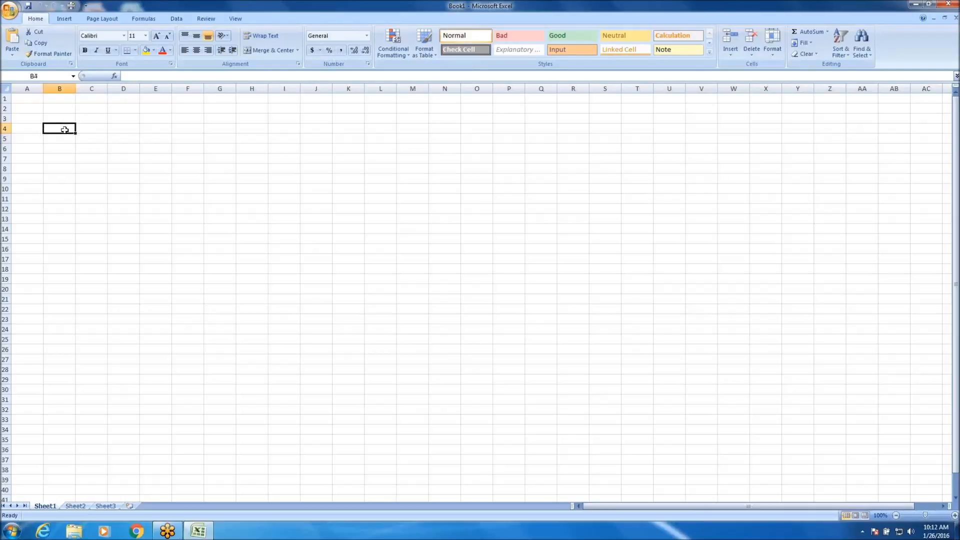
click(98, 134)
click(51, 124)
click(82, 126)
click(86, 116)
click(61, 109)
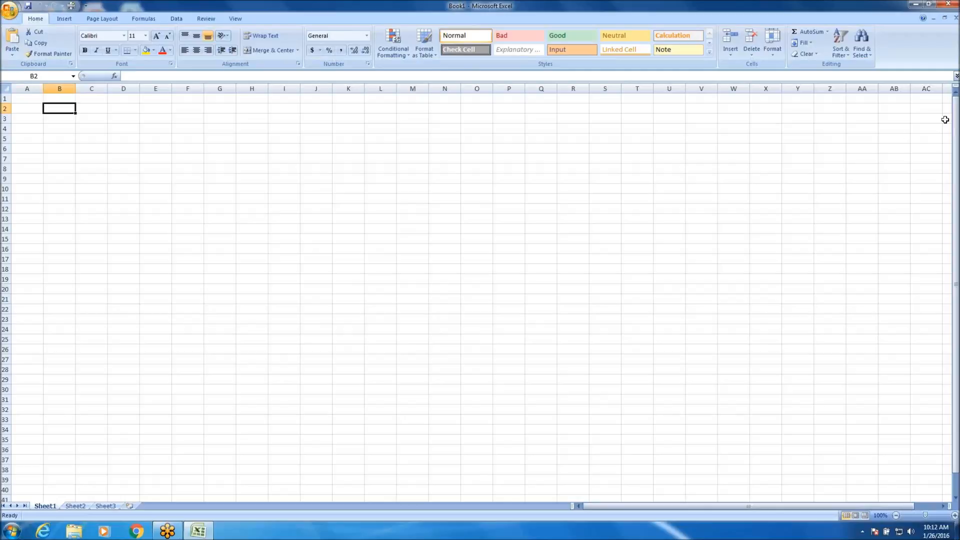
View the sheet's columns as far as AX and return to column A.
mouse_move(955, 112)
mouse_down()
mouse_move(957, 131)
mouse_move(957, 102)
mouse_up()
click(943, 507)
drag(943, 507, 943, 507)
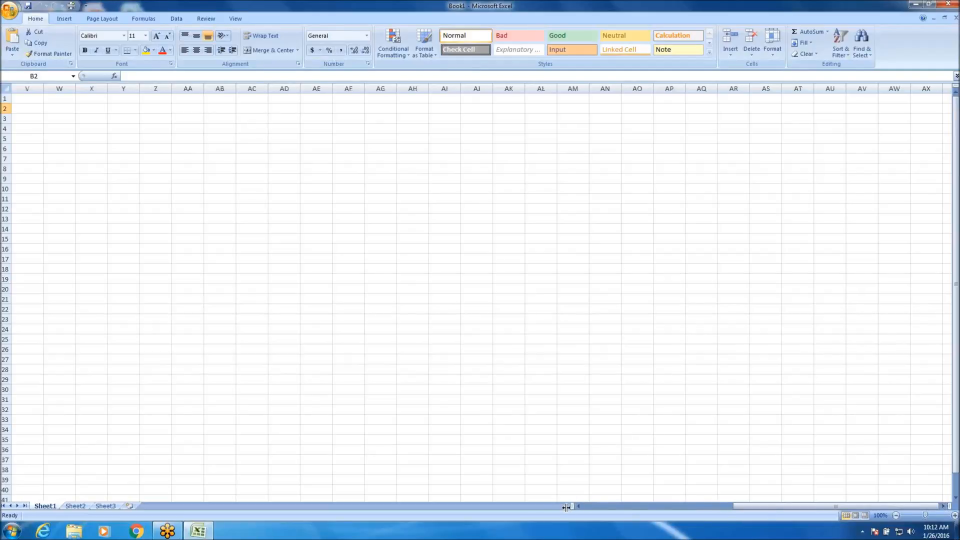
drag(581, 506, 581, 506)
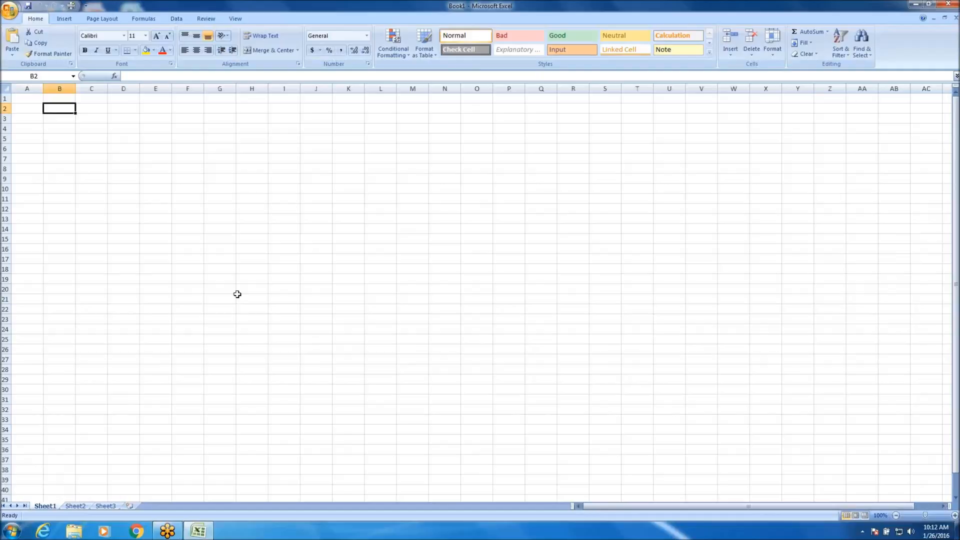
Select cell C7, zoom the sheet out to 10% and restore it to 100%.
click(76, 161)
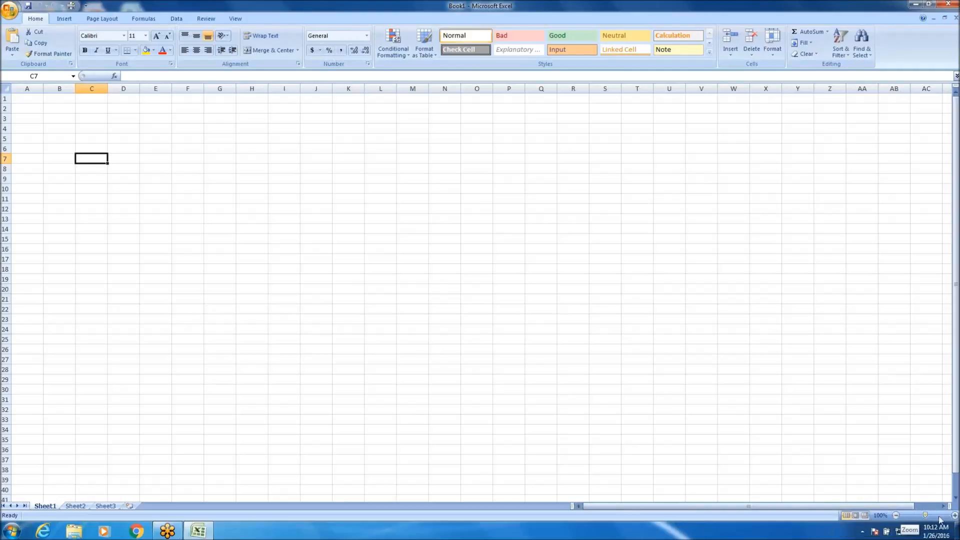
click(901, 518)
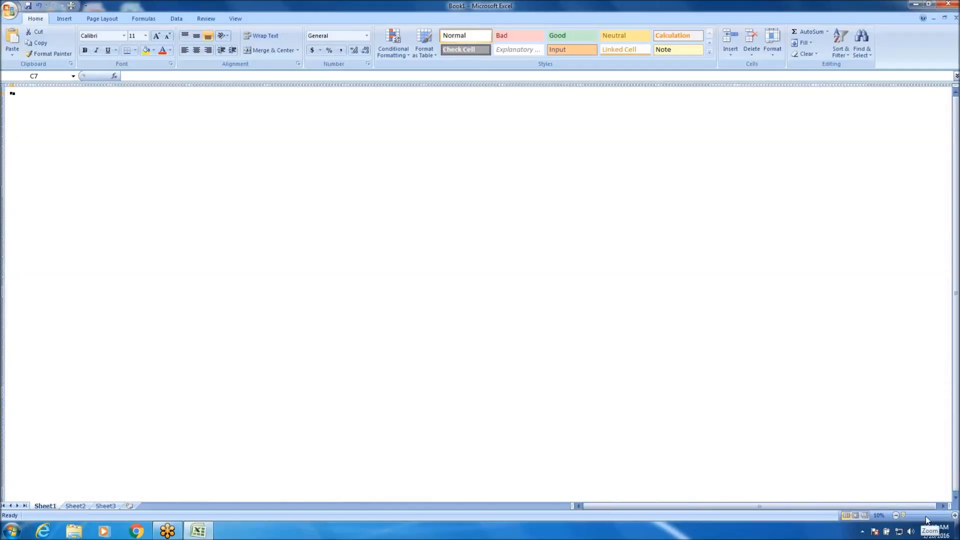
click(926, 516)
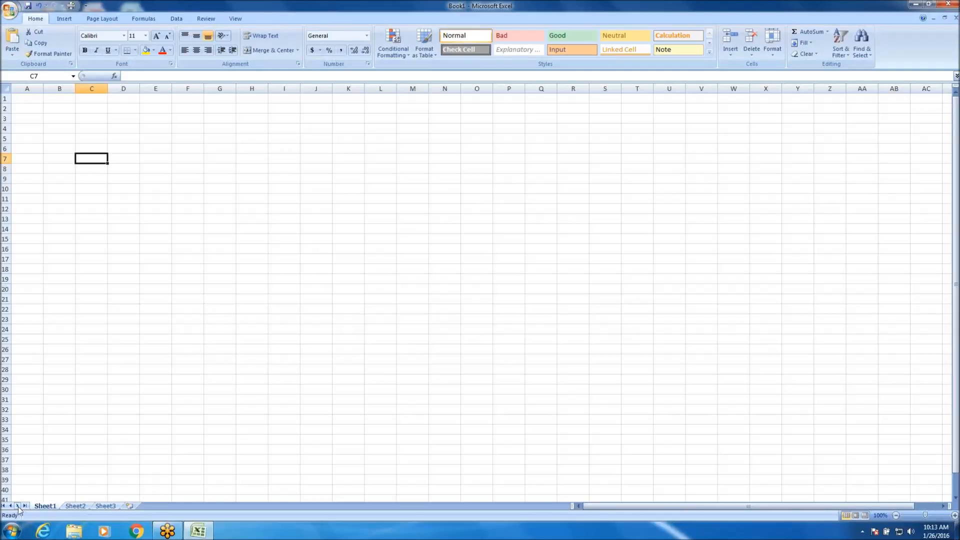
Add a new worksheet after Sheet3 and return to Sheet1.
click(75, 507)
click(115, 505)
click(131, 506)
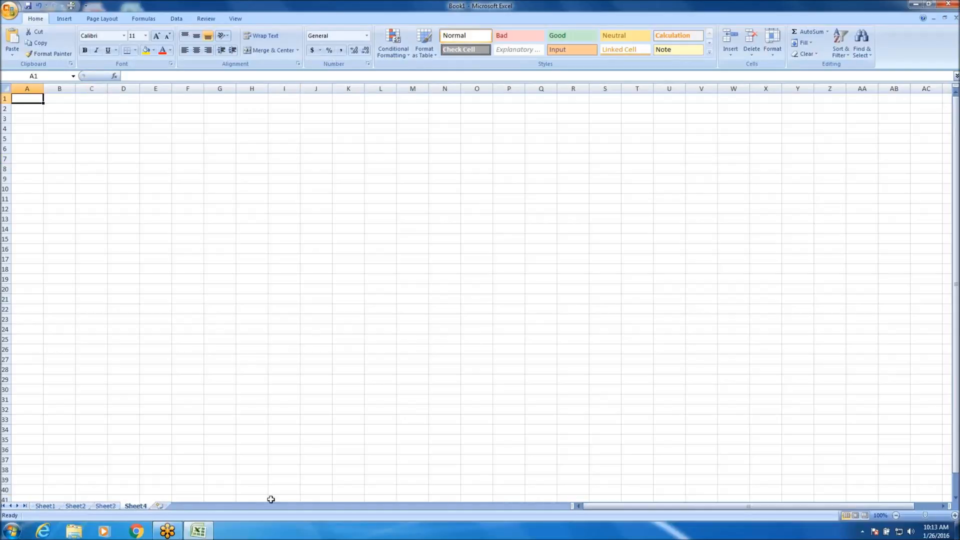
click(275, 499)
click(113, 505)
click(46, 506)
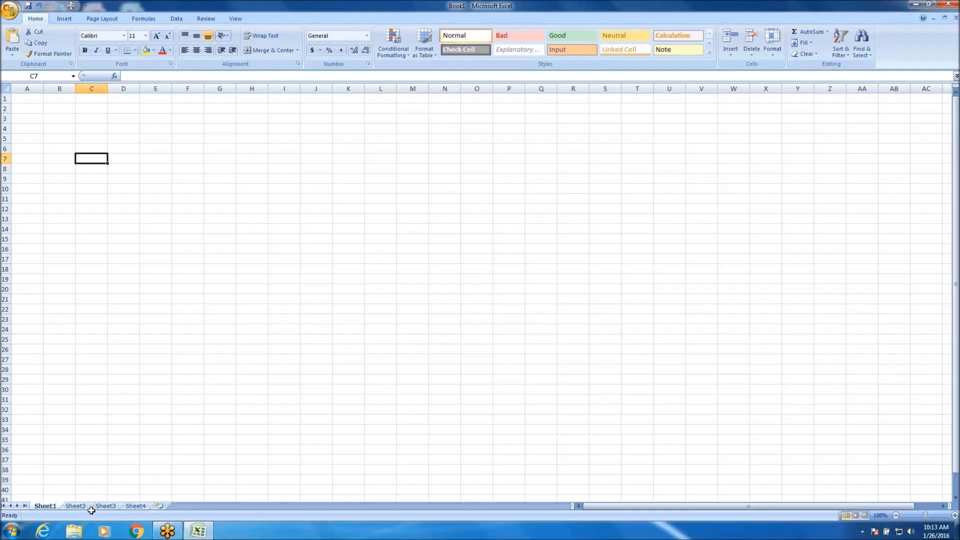
Open cell G16 for editing without entering anything, and select several other cells, ending on A1.
click(232, 248)
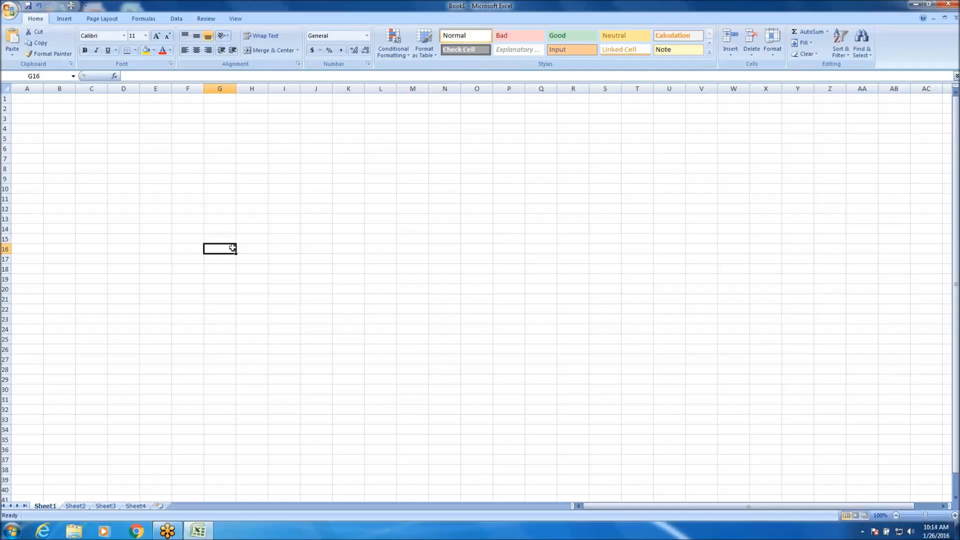
click(161, 76)
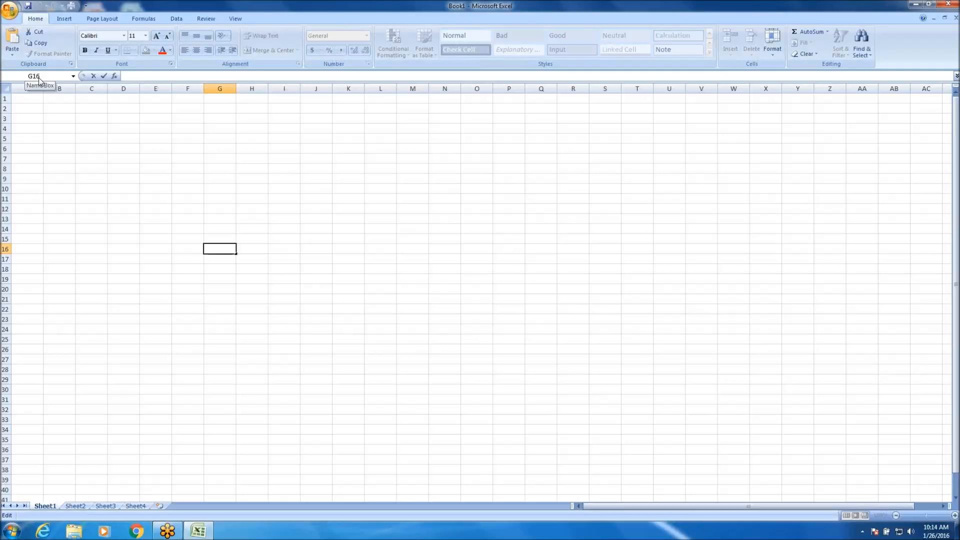
click(120, 178)
click(79, 137)
click(37, 207)
click(150, 229)
click(35, 97)
click(103, 167)
click(32, 98)
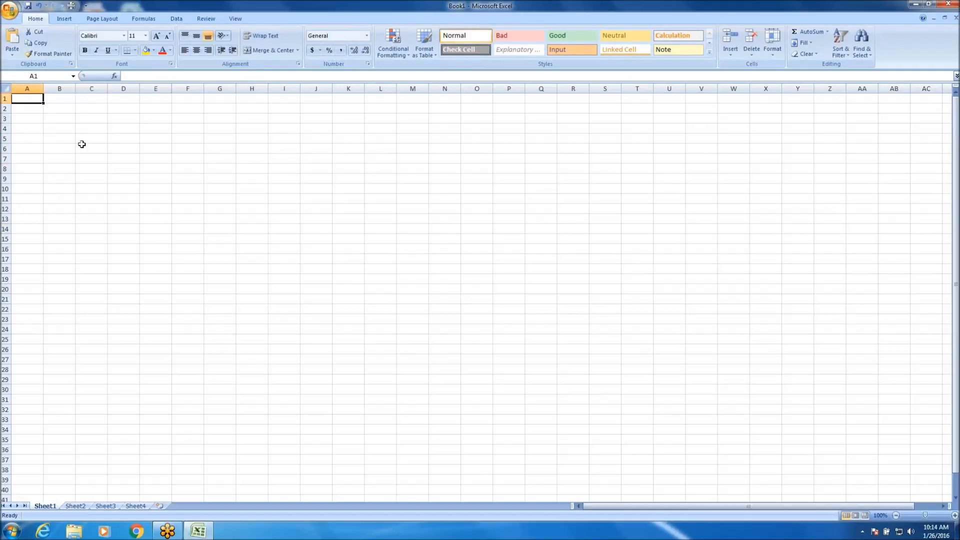
Open cell A1 for editing in the formula bar, leave it empty and select cell D6.
click(134, 75)
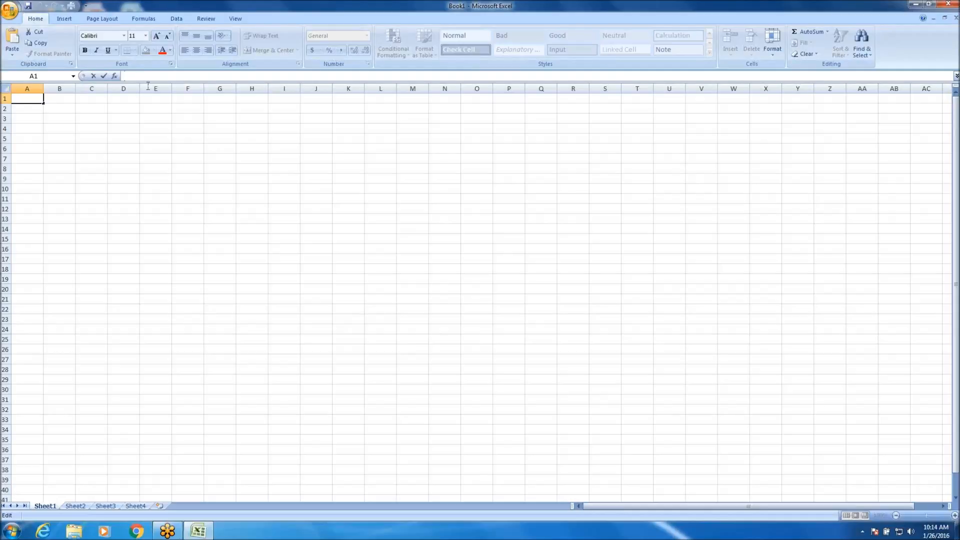
click(127, 169)
click(111, 147)
drag(111, 177, 122, 140)
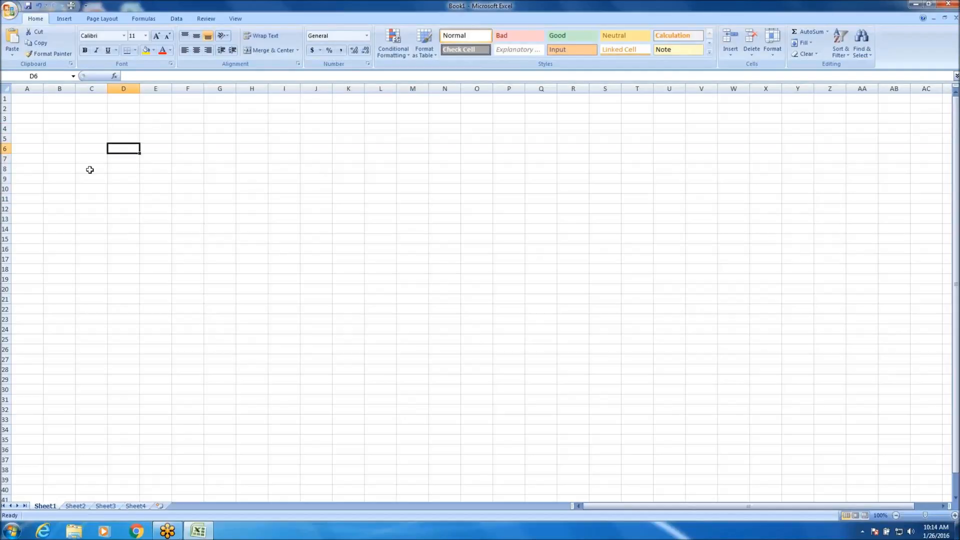
Open cell D6 for editing, leave it empty and select several scattered cells, ending on D23.
click(147, 75)
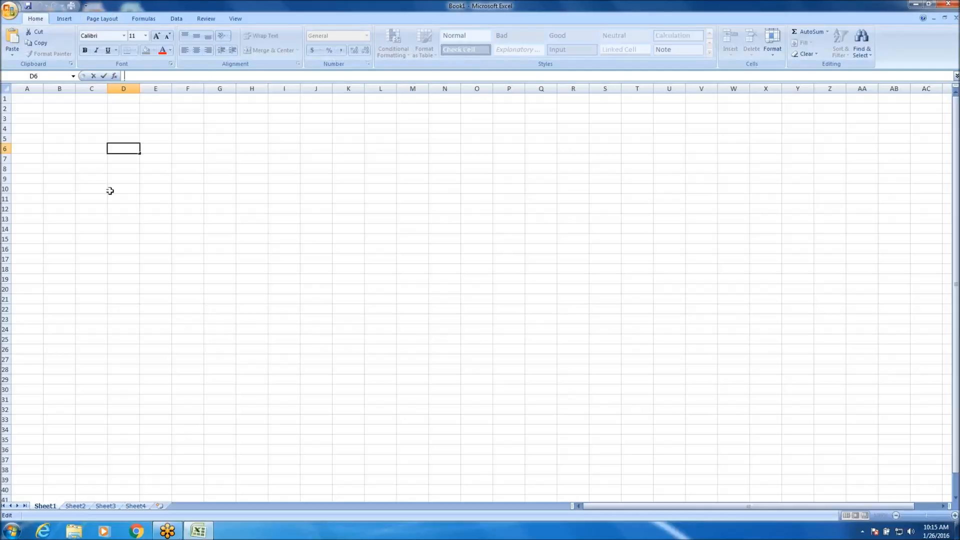
click(63, 209)
click(67, 150)
click(440, 229)
click(319, 197)
click(220, 300)
click(138, 318)
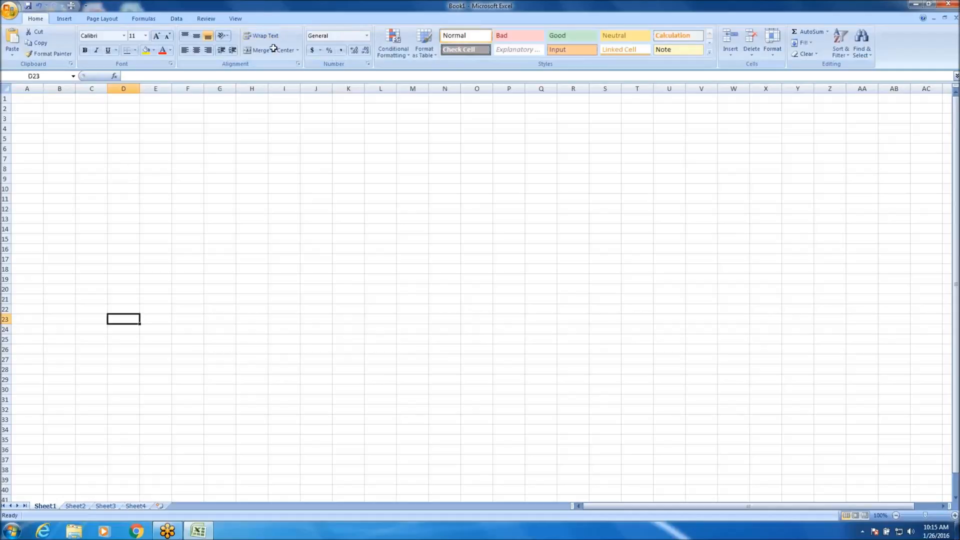
Select several scattered cells one after another, ending on E29.
click(294, 189)
click(282, 292)
click(255, 367)
click(167, 378)
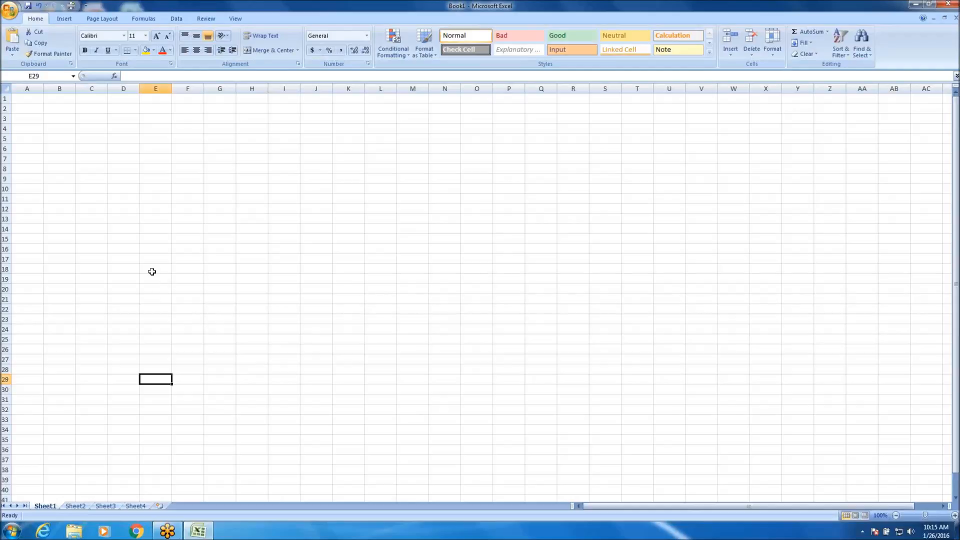
Move the active cell one cell at a time up, down, left and right across the sheet, ending on G20.
key(Up)
key(Up)
key(Up)
key(Up)
key(Up)
key(Right)
key(Right)
key(Right)
key(Down)
key(Right)
key(Down)
key(Down)
key(Down)
key(Left)
key(Up)
key(Up)
key(Up)
key(Up)
key(Up)
key(Up)
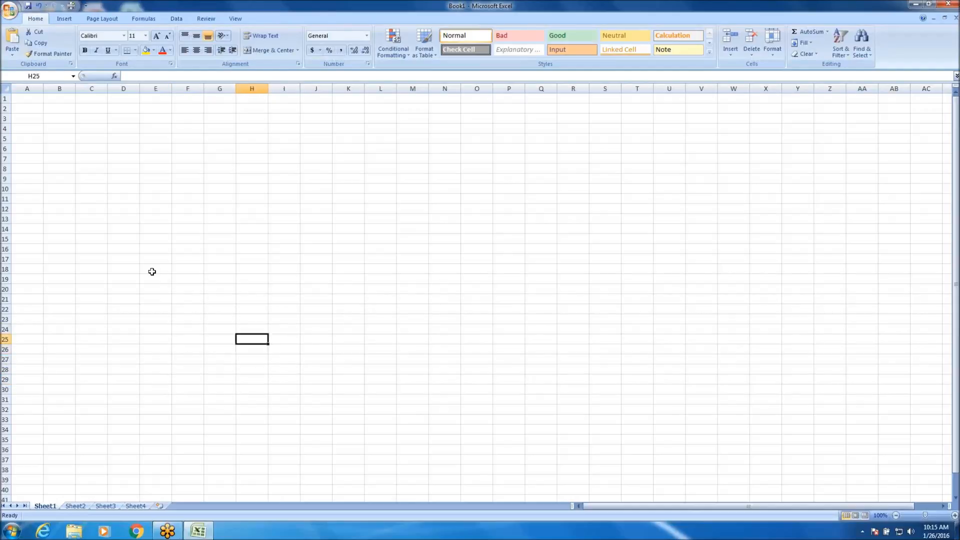
key(Up)
key(Up)
key(Left)
key(Left)
key(Left)
key(Left)
key(Left)
key(Left)
key(Right)
key(Right)
key(Right)
key(Right)
key(Right)
key(Right)
key(Right)
key(Left)
key(Left)
key(Up)
key(Down)
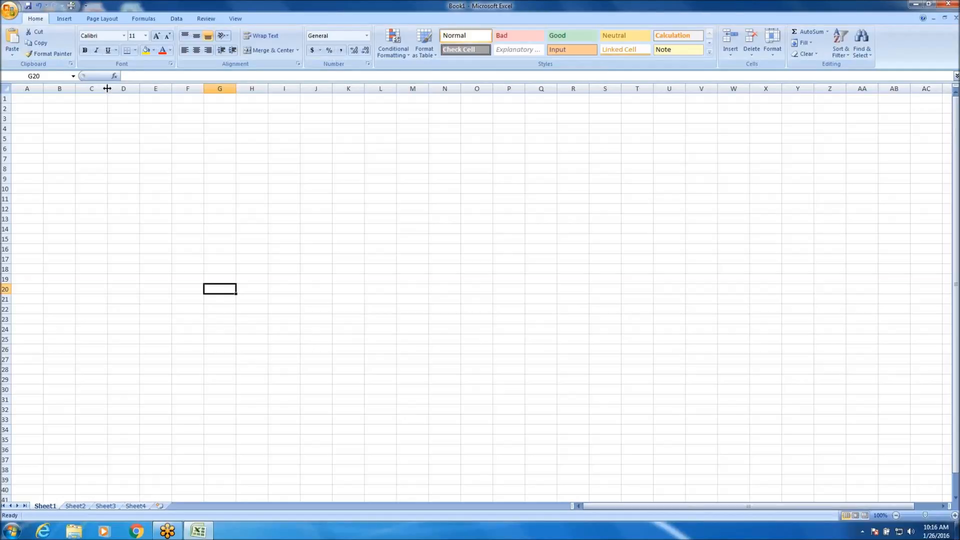
Widen column C to about five standard columns, select C2, and narrow the column to a little under two standard columns.
drag(107, 88, 107, 88)
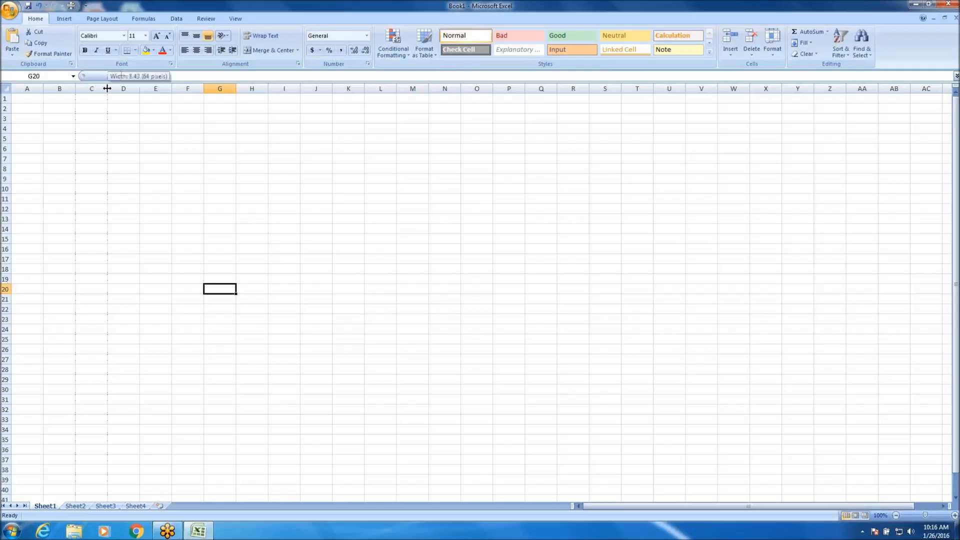
drag(107, 89, 236, 86)
click(138, 107)
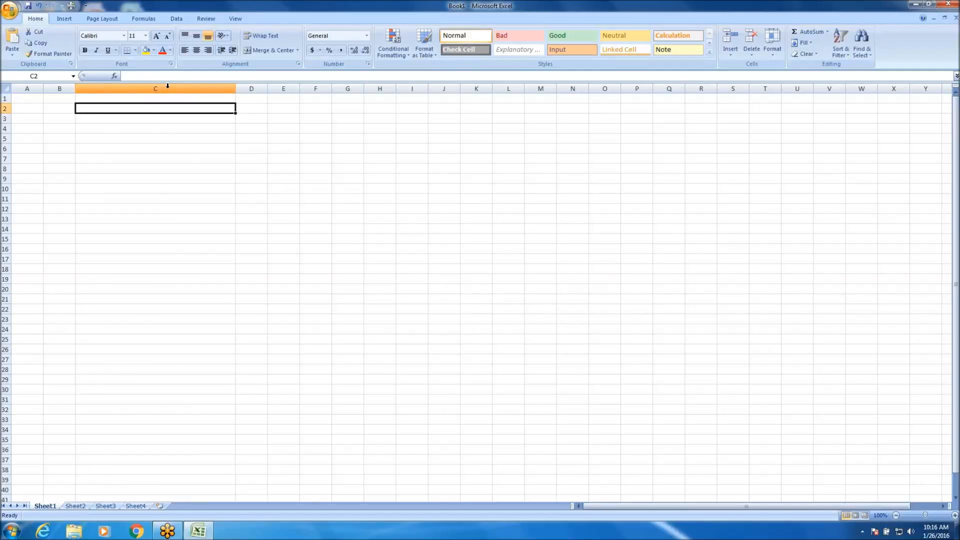
drag(237, 88, 130, 91)
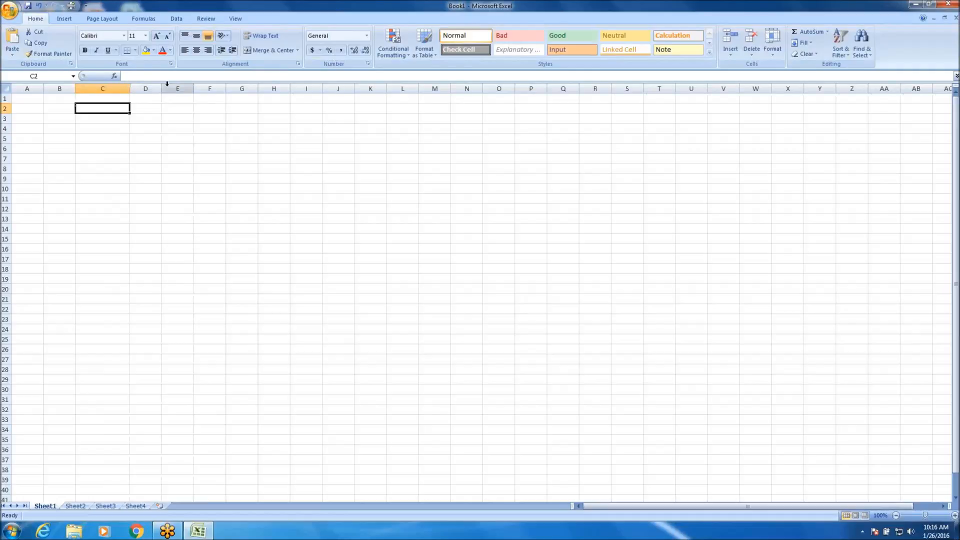
Select the whole of column C, and deselect it by selecting cells F11 and G6.
click(127, 89)
click(129, 88)
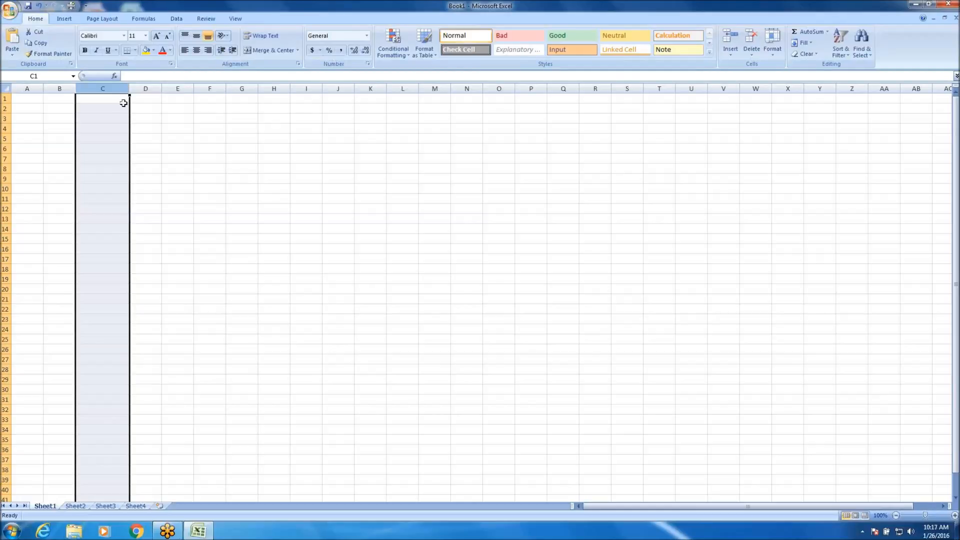
click(206, 196)
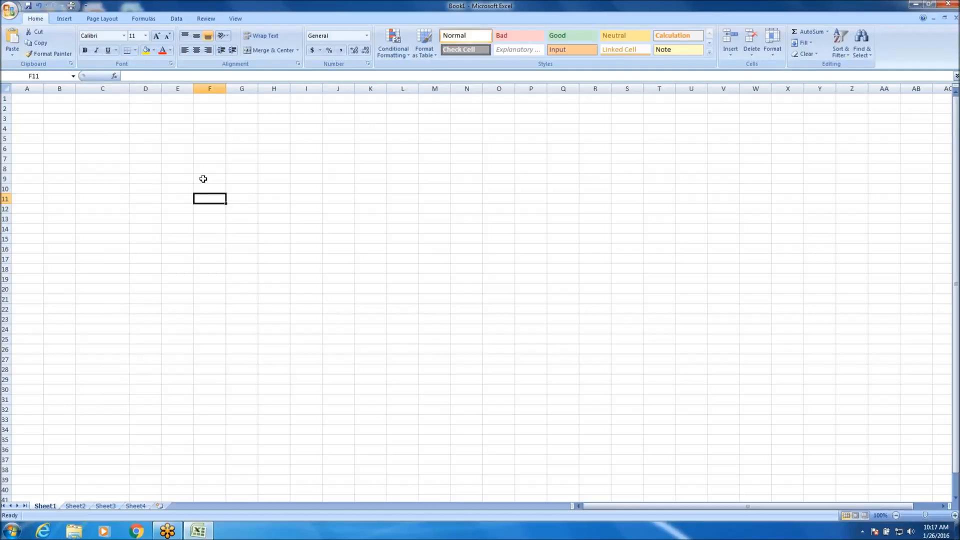
click(251, 144)
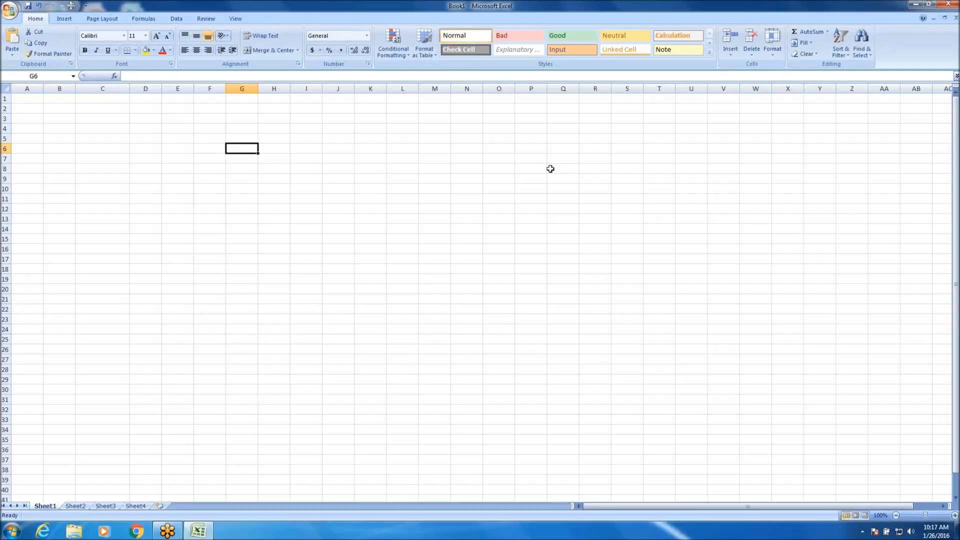
Open the Excel Help window, move it aside and close it, and open and close it once more.
key(F1)
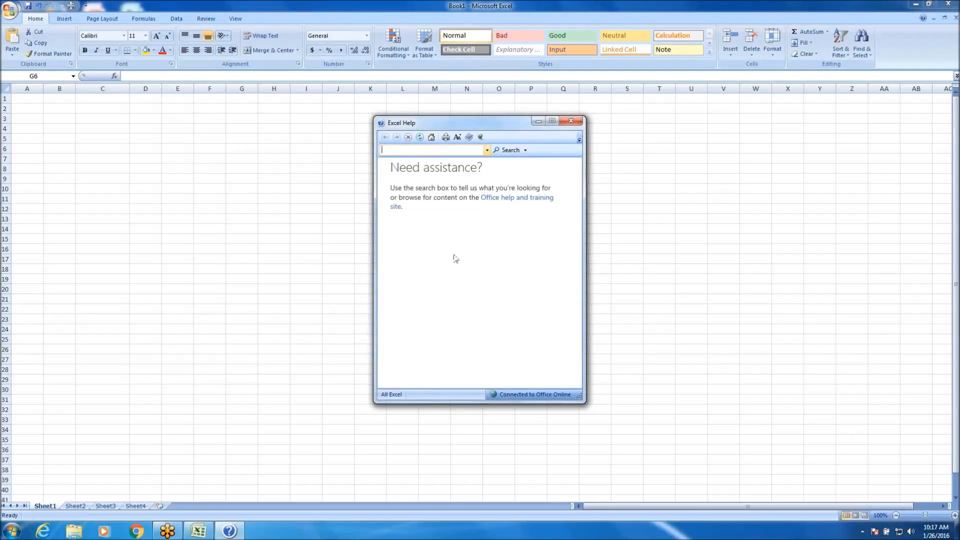
drag(469, 123, 359, 119)
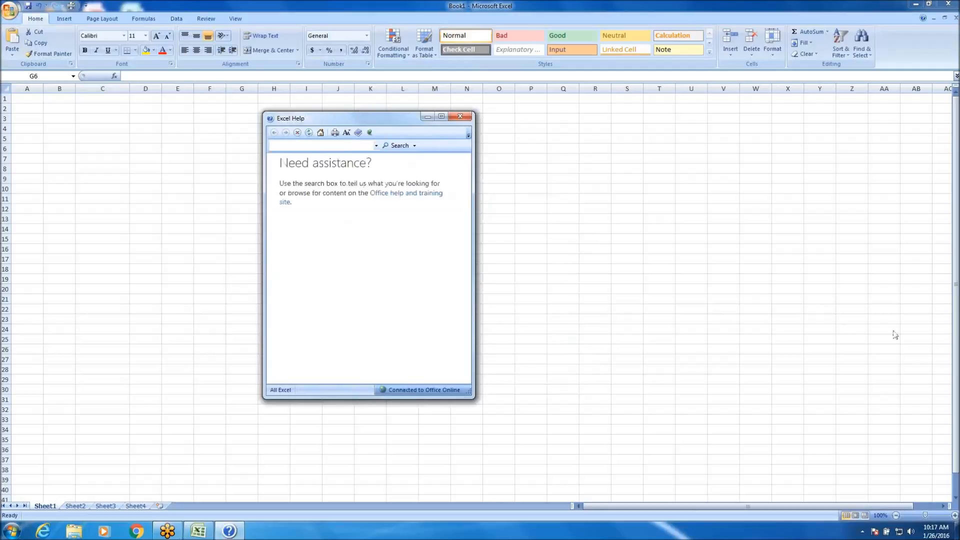
click(460, 116)
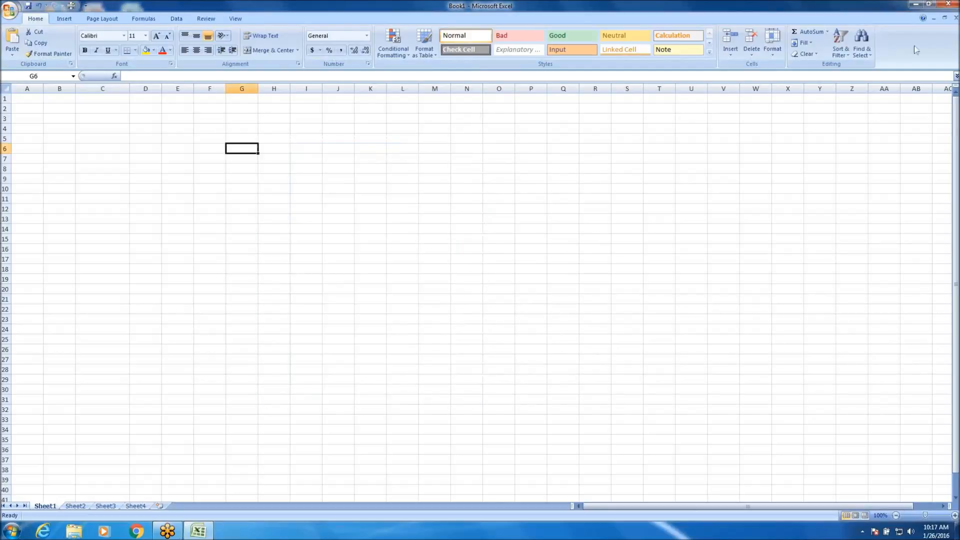
click(923, 19)
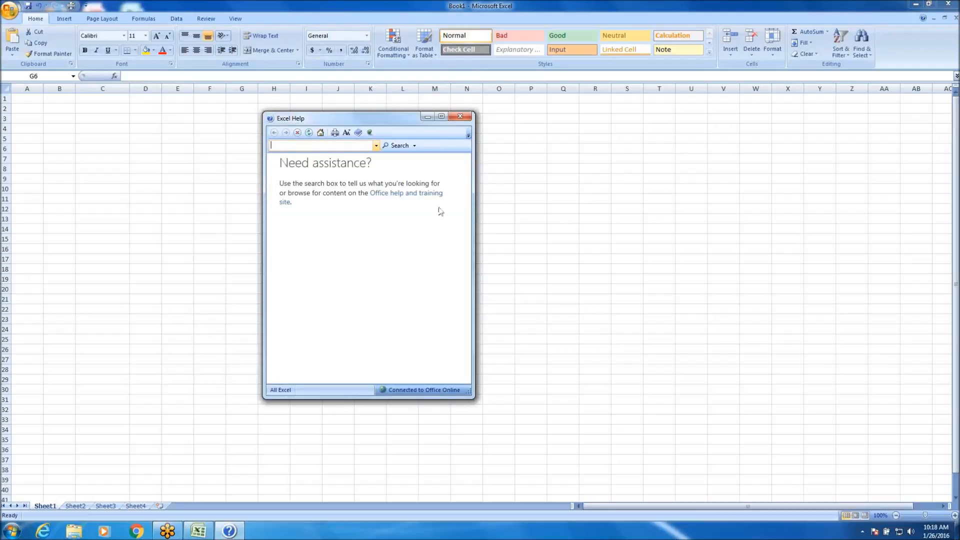
click(460, 118)
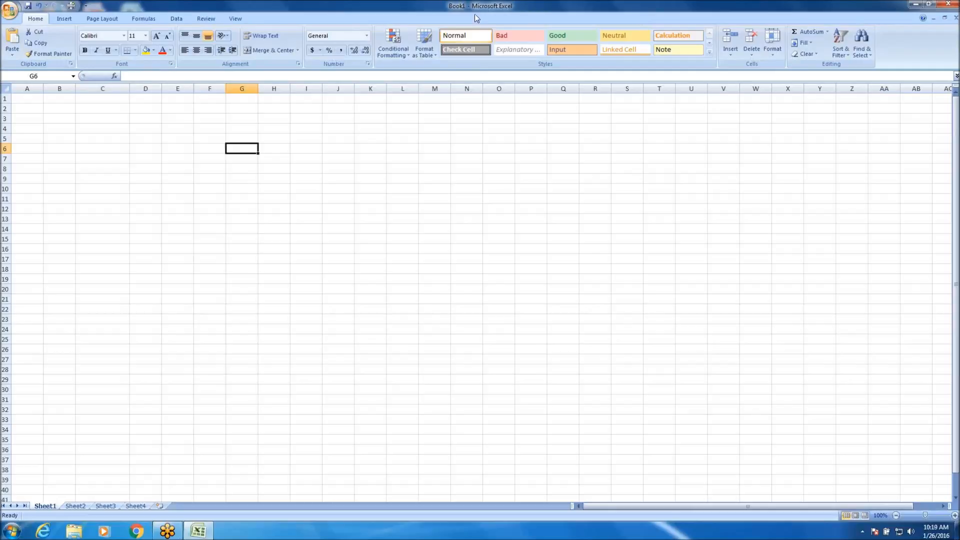
Select the range C3:H17, and clear the selection by selecting cells K9 and B4.
drag(120, 122, 287, 259)
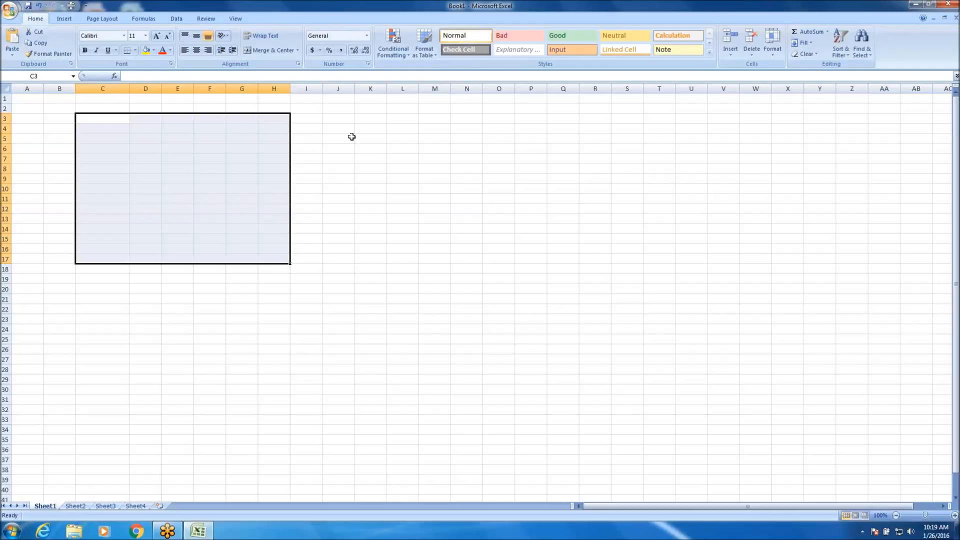
click(374, 180)
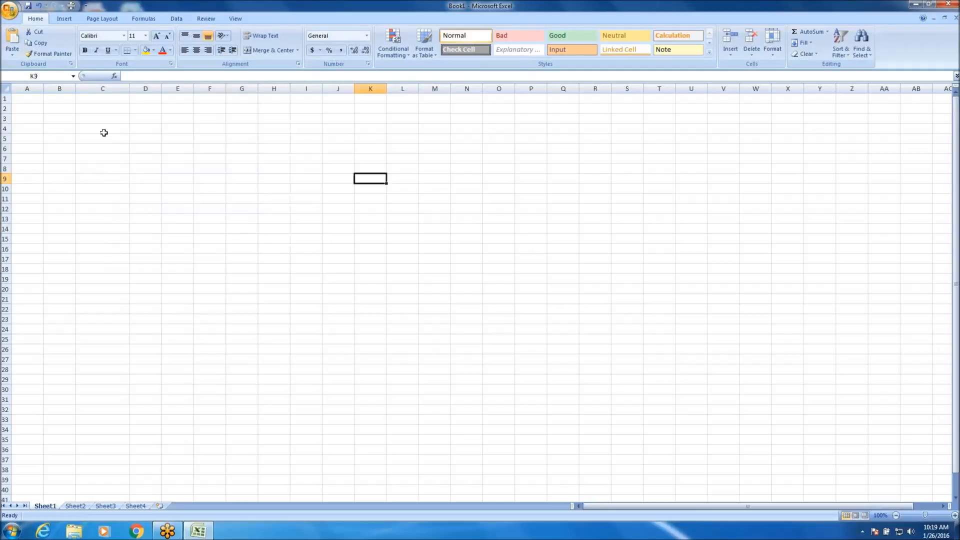
click(62, 127)
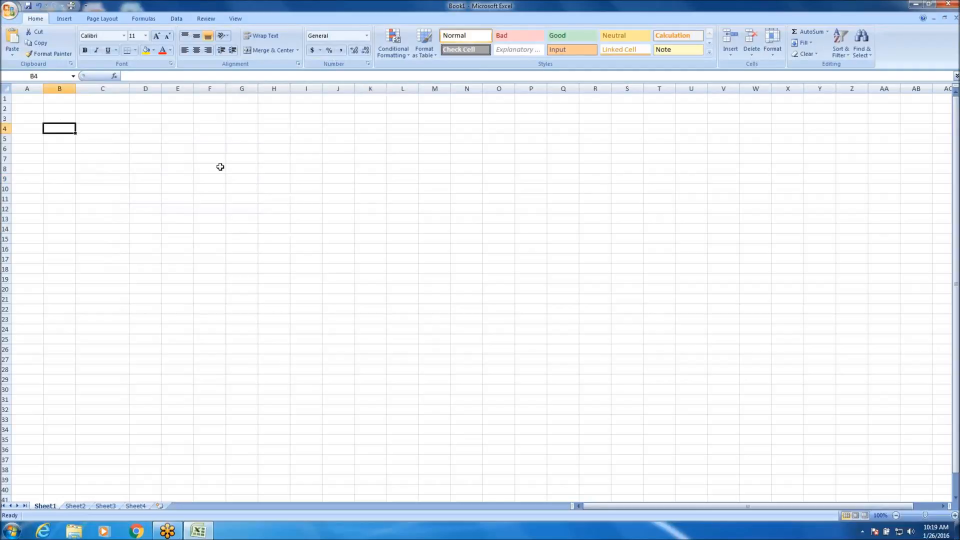
Enter the column headers First in A1 and Last in B1.
click(33, 98)
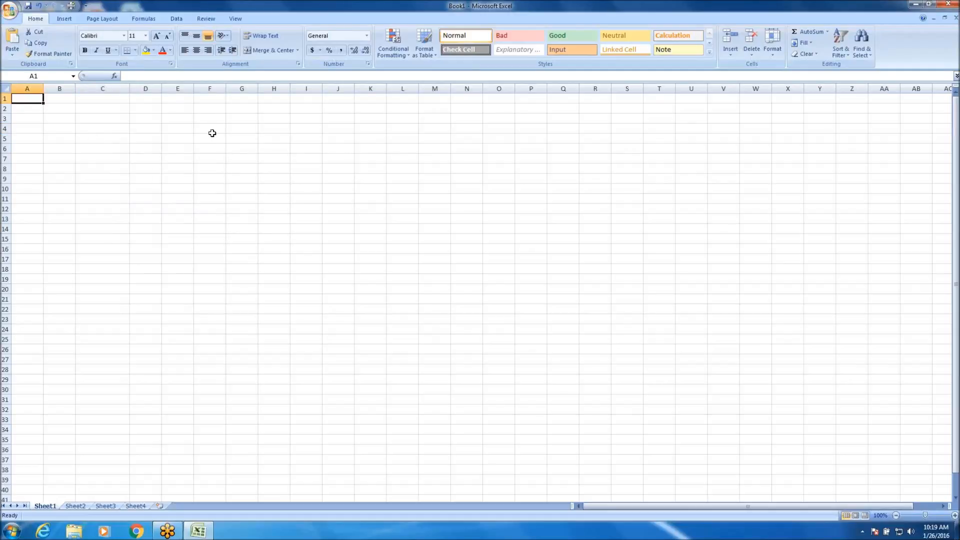
text(First)
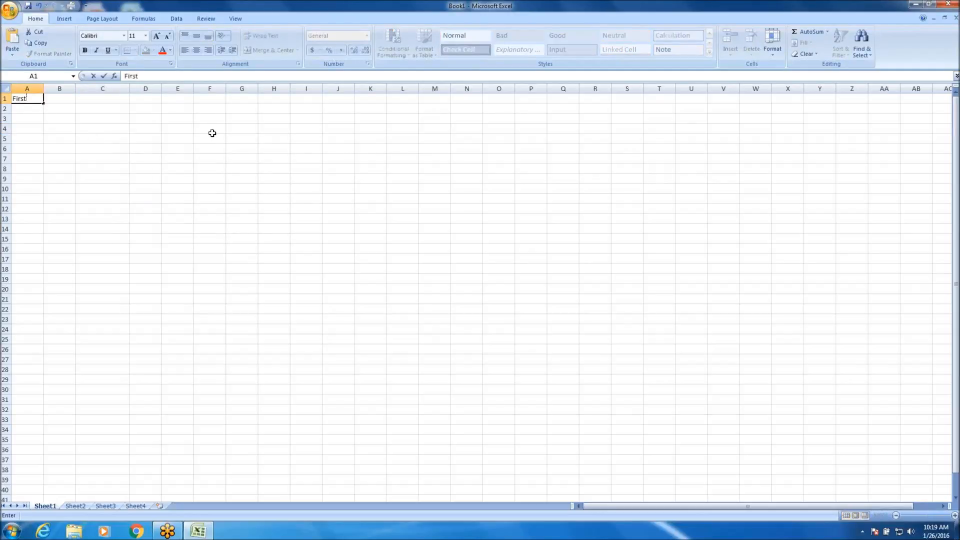
key(Tab)
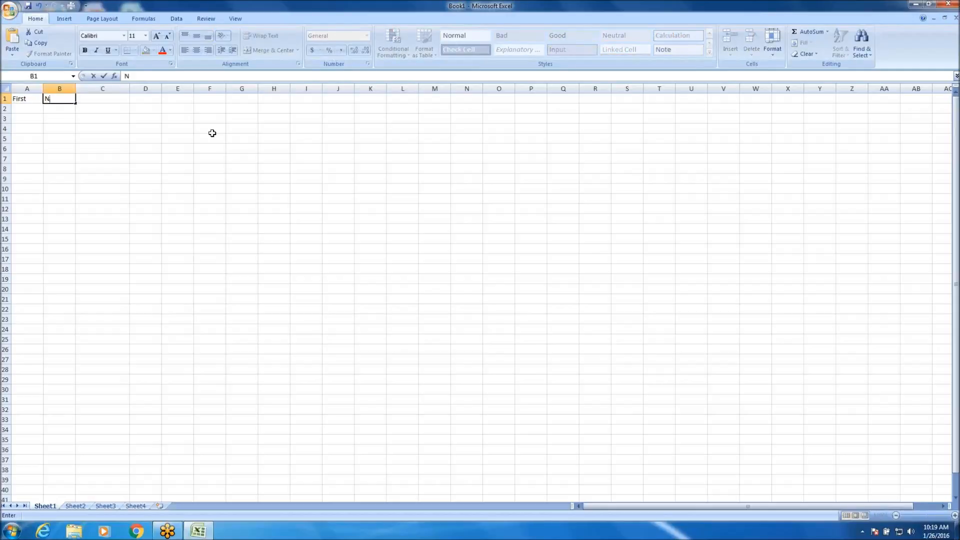
key(BackSpace)
text(Last)
key(Return)
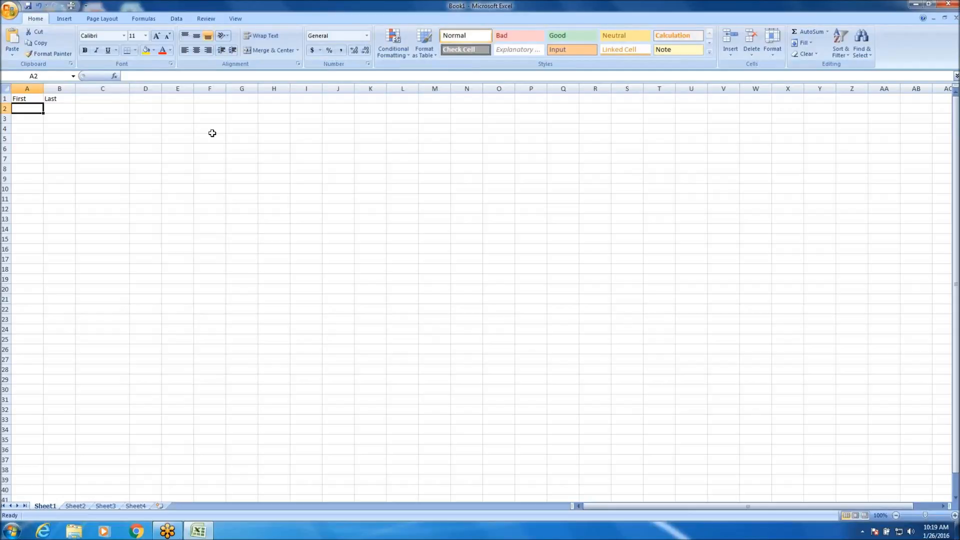
Select the First and Last header cells in turn along with the empty cell C1, ending on B1.
click(63, 98)
click(34, 99)
click(60, 100)
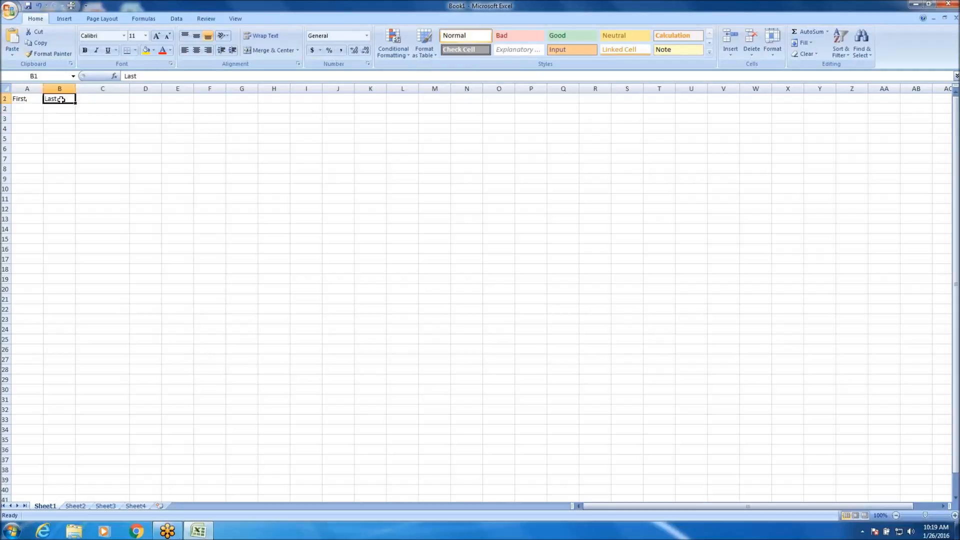
click(87, 102)
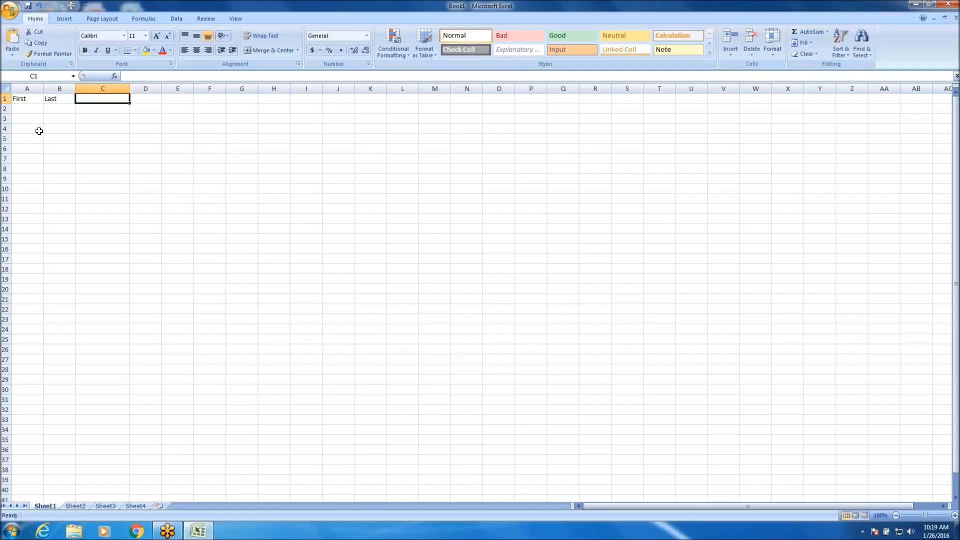
click(23, 99)
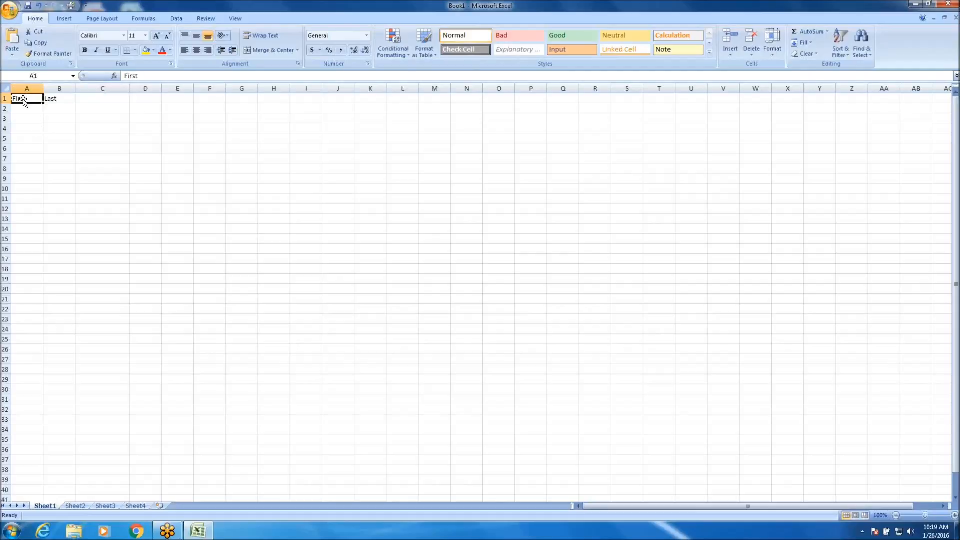
click(65, 101)
Enter the column headers City in C1 and Title in D1.
click(107, 99)
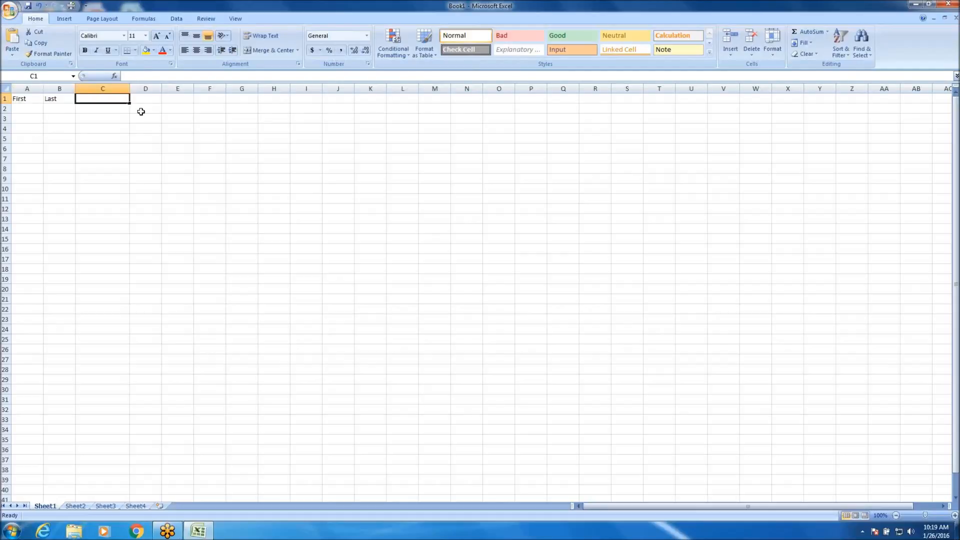
text(City)
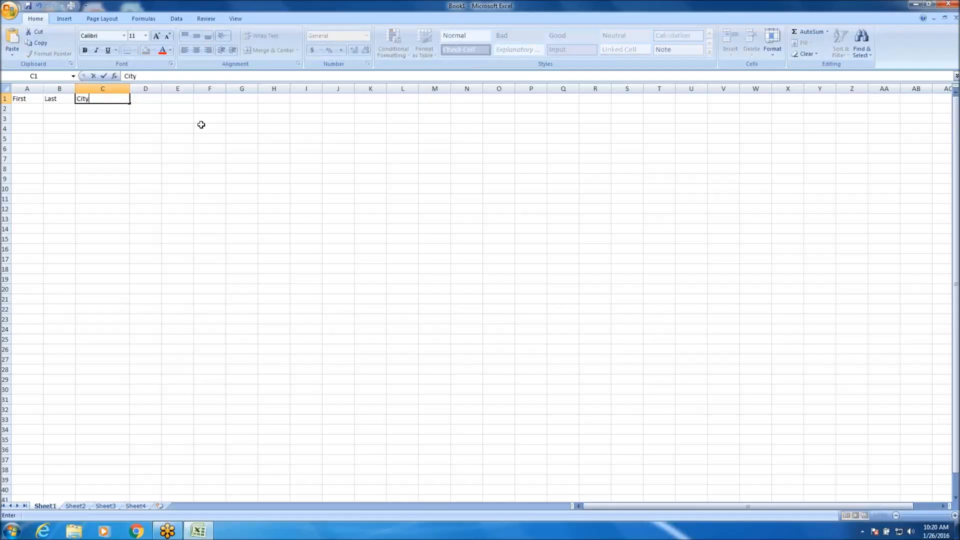
key(Tab)
text(Title)
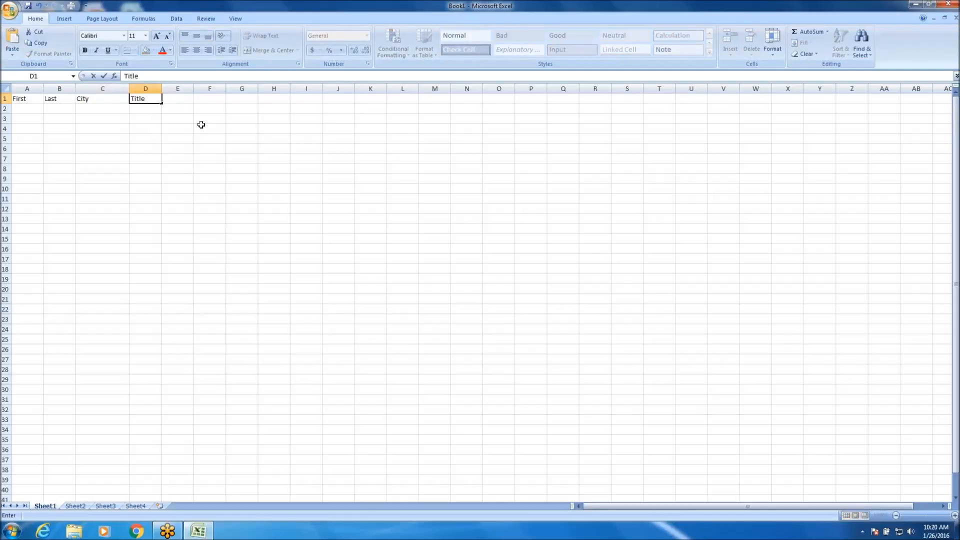
key(Return)
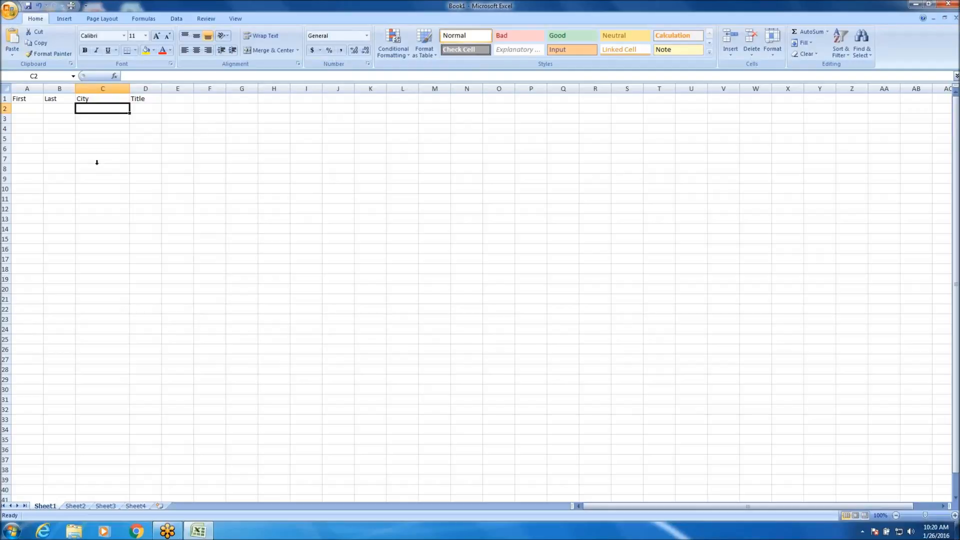
Select each header cell from A1 to D1 in turn, and the block of empty rows beneath them in columns A to D.
click(26, 98)
click(53, 99)
click(94, 99)
click(145, 100)
click(143, 109)
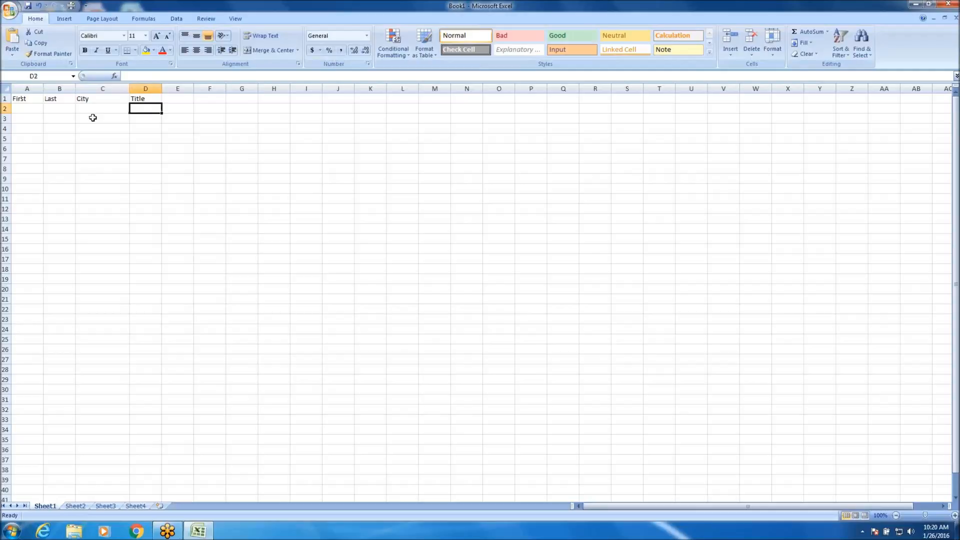
drag(28, 108, 176, 281)
scroll(216, 262, up, 18)
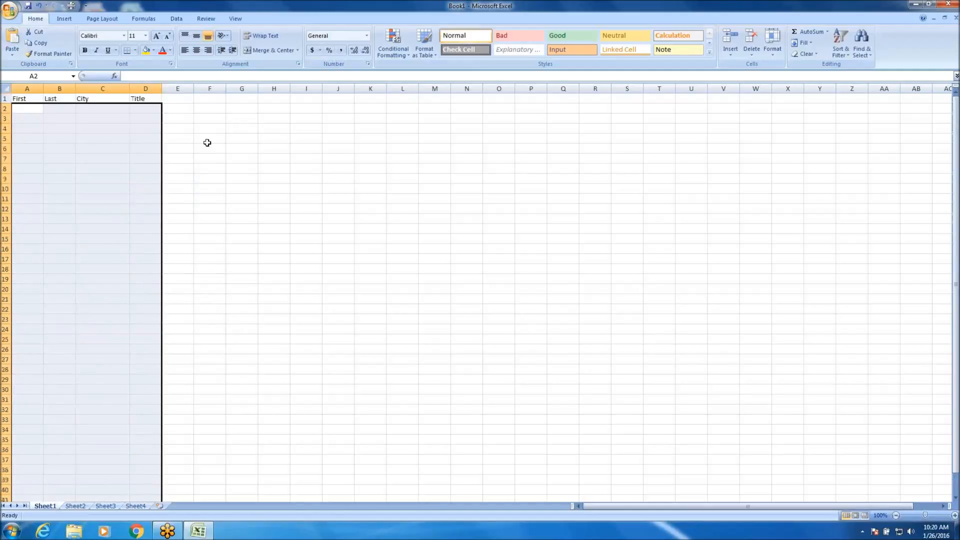
Deselect the block and go through the First, Last, City and Title header cells, ending on D1.
click(28, 118)
click(30, 102)
click(56, 100)
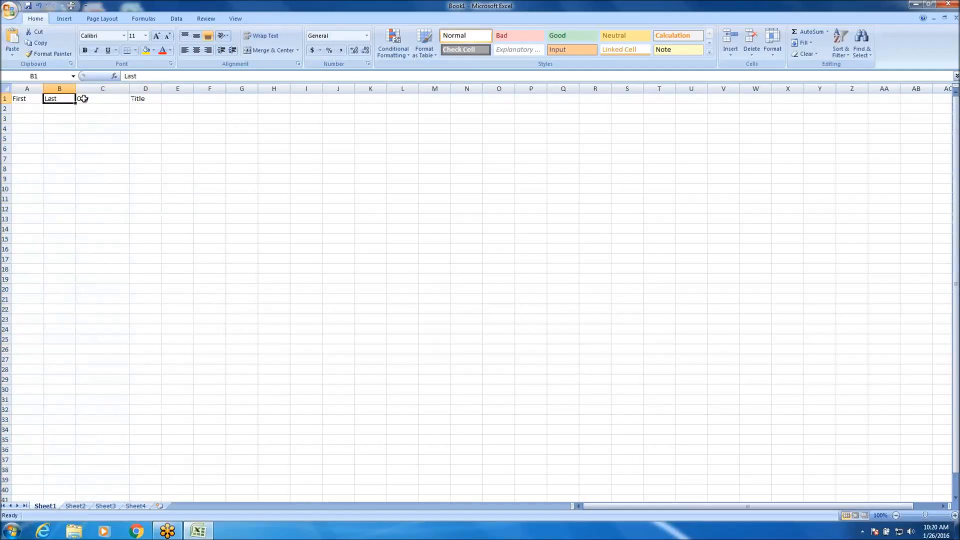
click(89, 99)
click(140, 100)
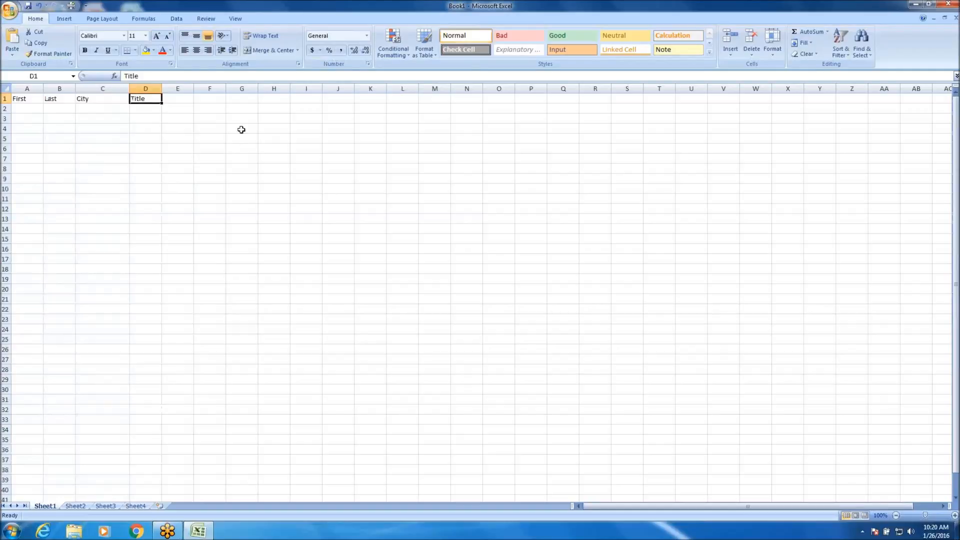
Enter the filler text ".l;ljnlkkjnlkjn" in cell D10.
click(157, 188)
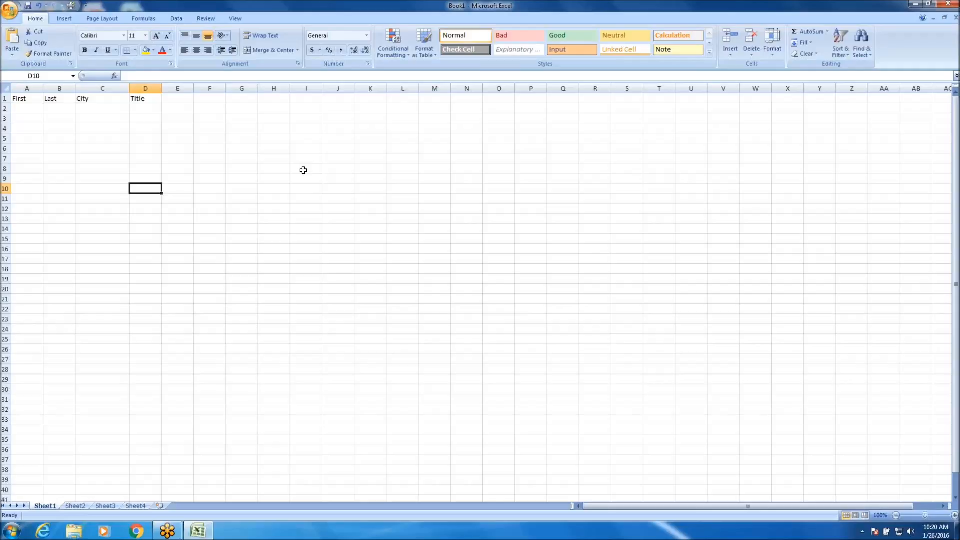
text(.l;ljnlkkjnlkjn)
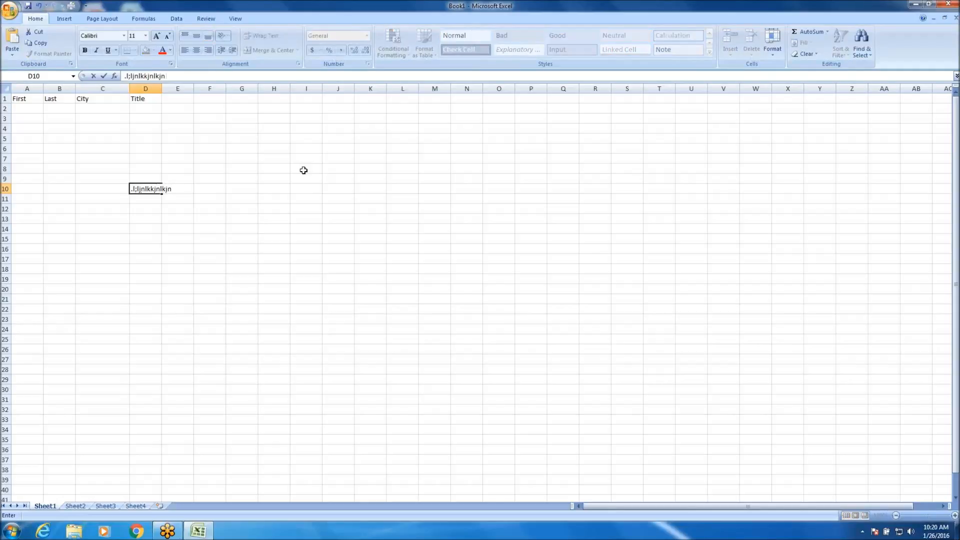
key(Return)
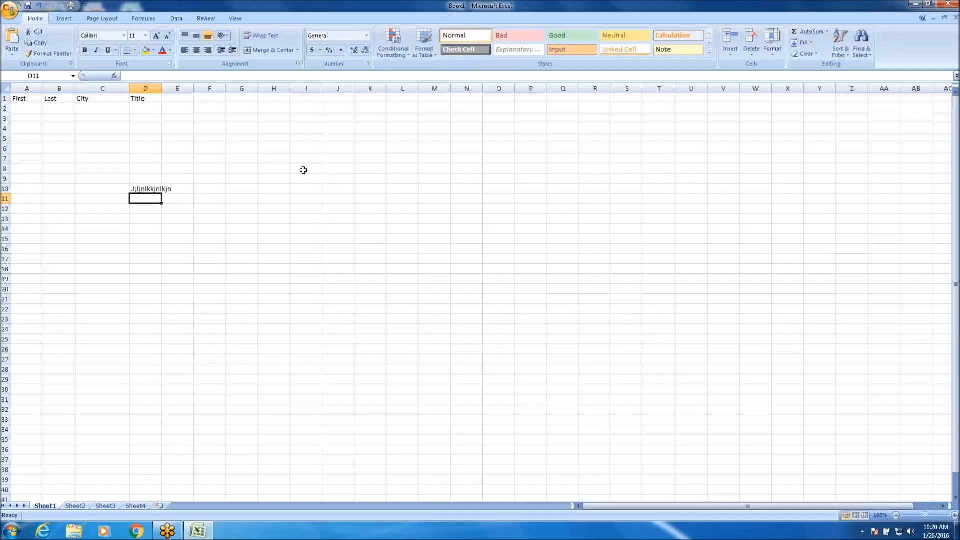
Enter the text Block in cell E10, beside the filler text in D10.
key(Up)
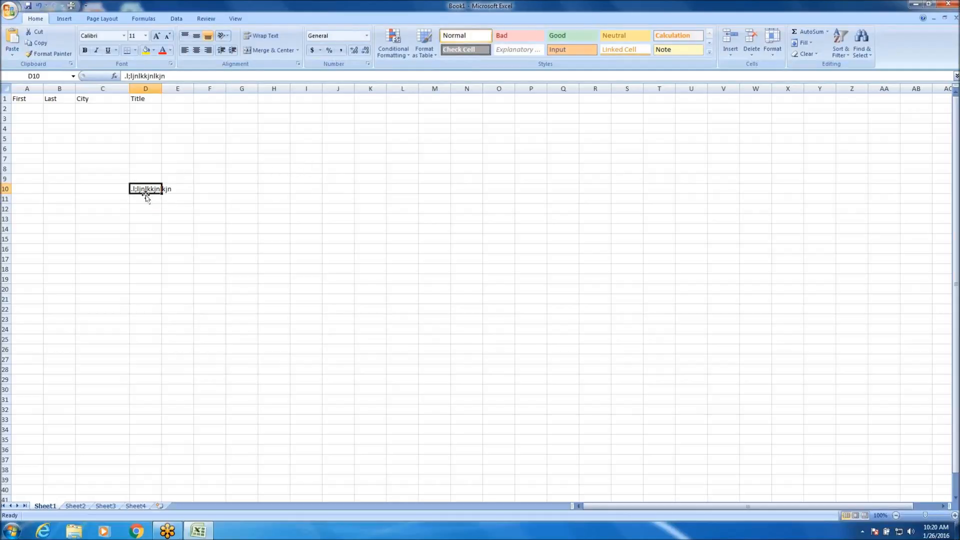
click(174, 89)
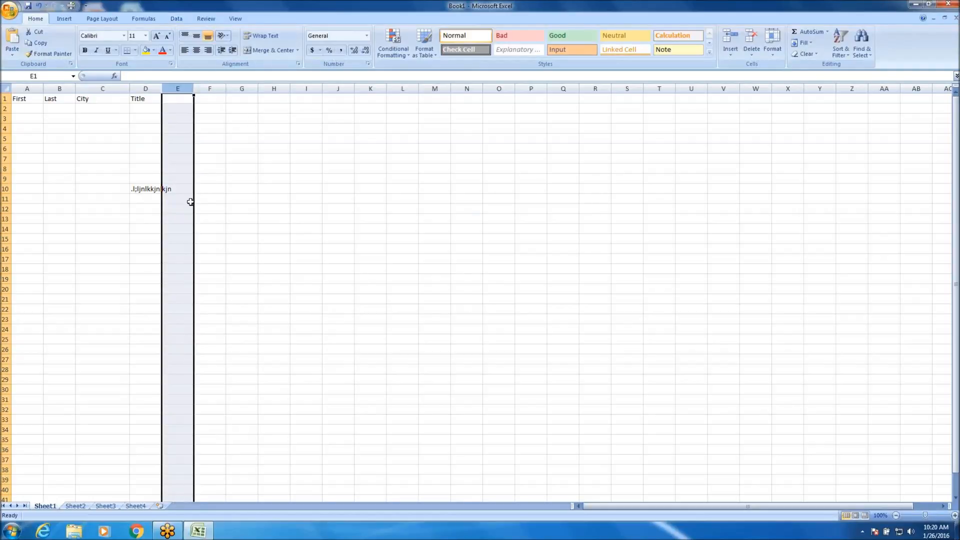
click(177, 238)
click(184, 192)
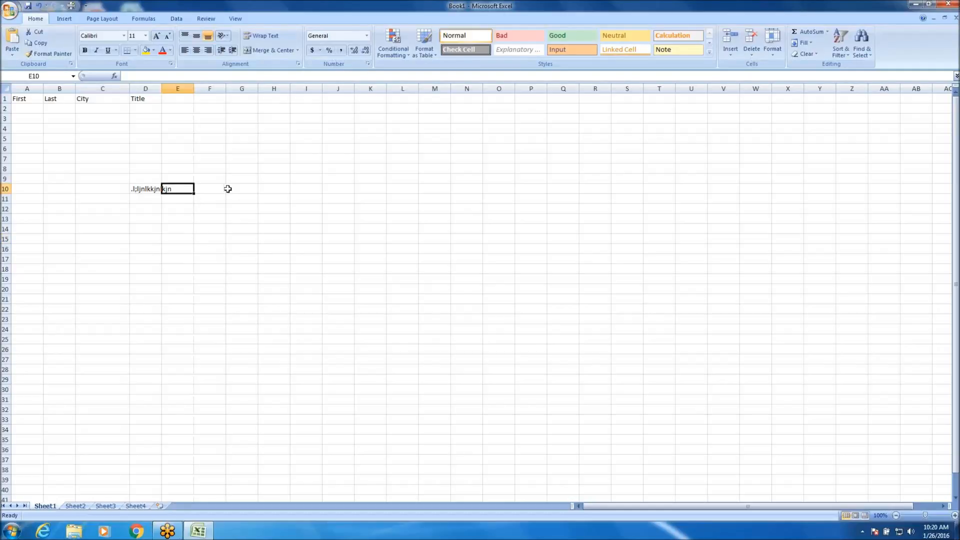
text(Block)
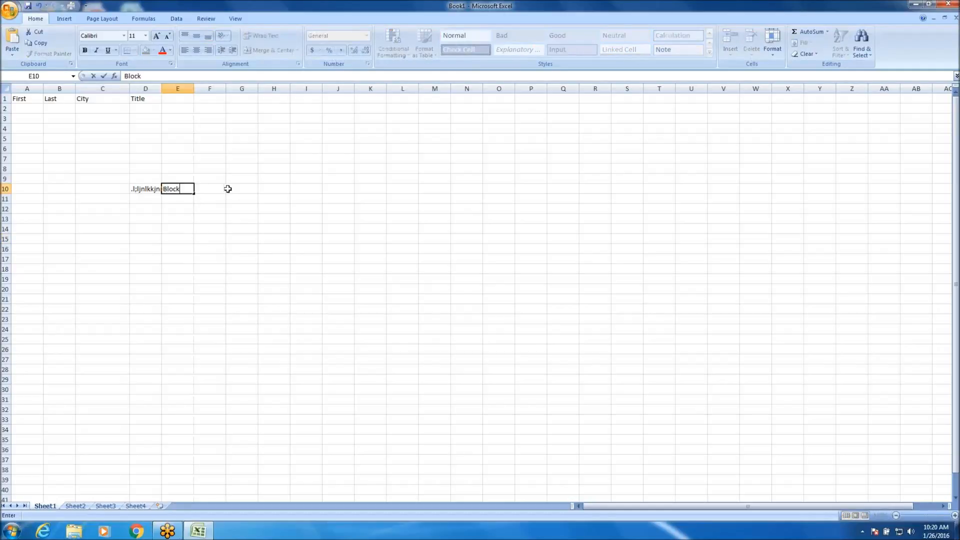
key(Return)
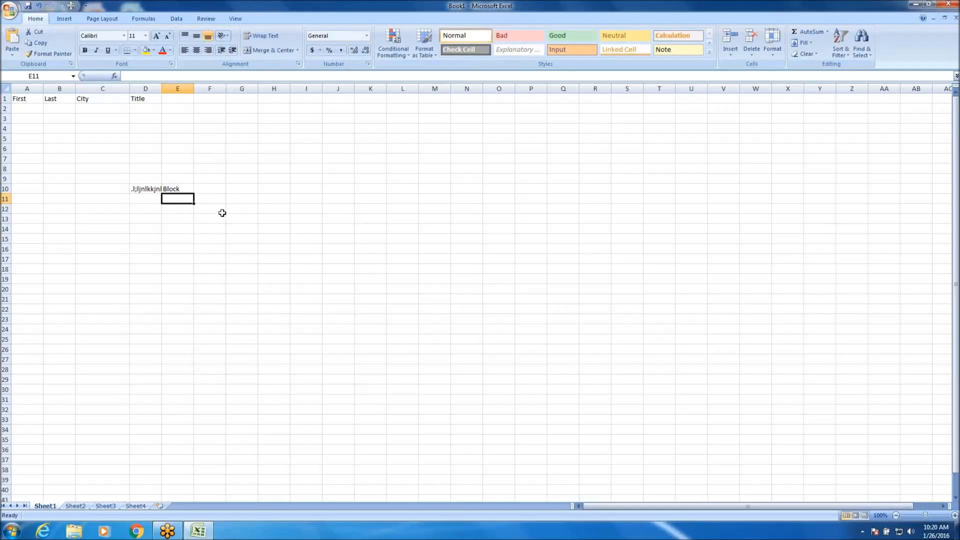
Widen column D by hand, and AutoFit it to the filler text in D10.
click(141, 189)
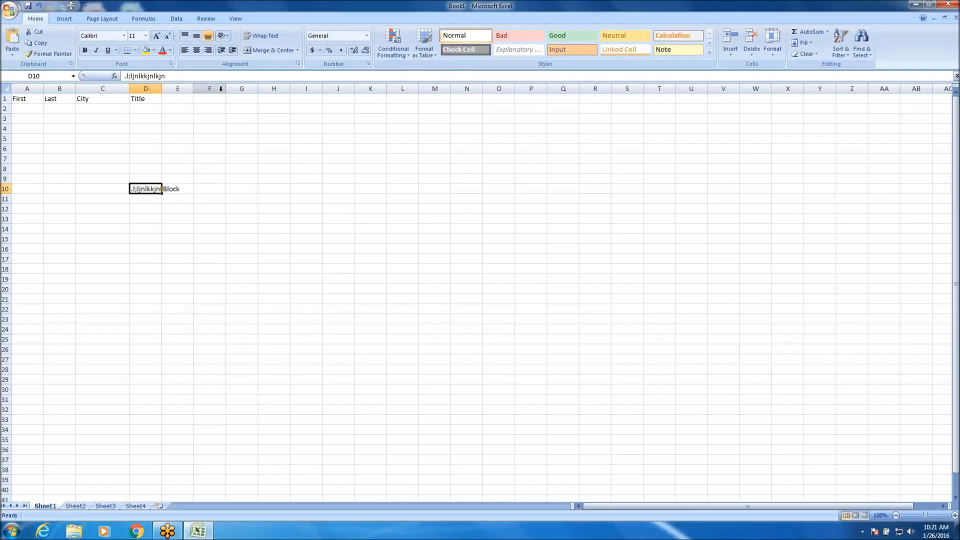
drag(163, 88, 188, 88)
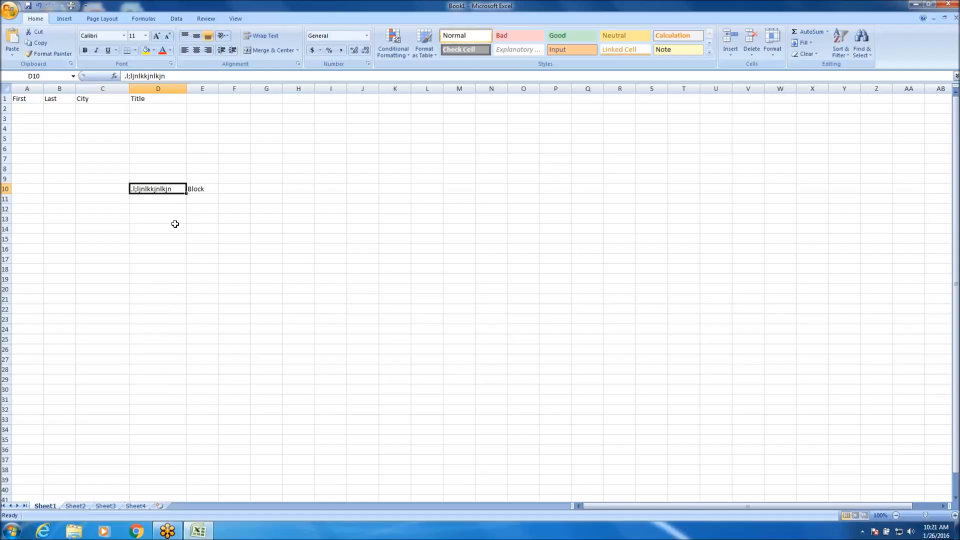
click(194, 236)
click(157, 192)
double_click(188, 88)
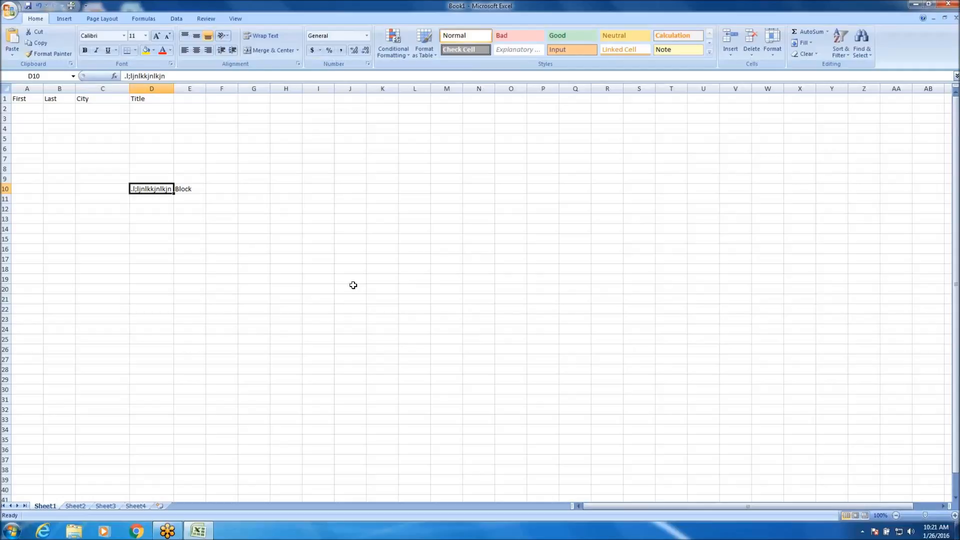
Enter a long line of filler text starting with "apples are nice" in cell D8.
click(150, 170)
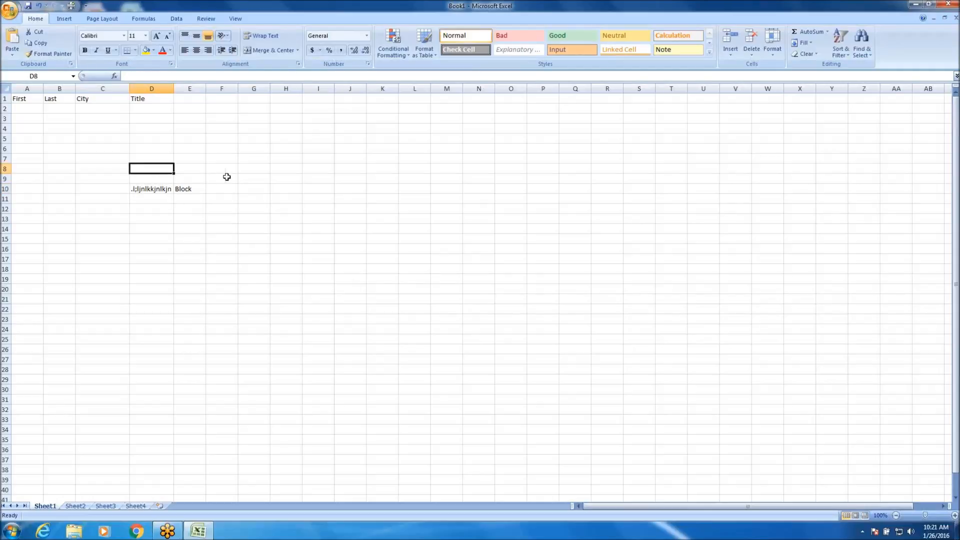
text(apples)
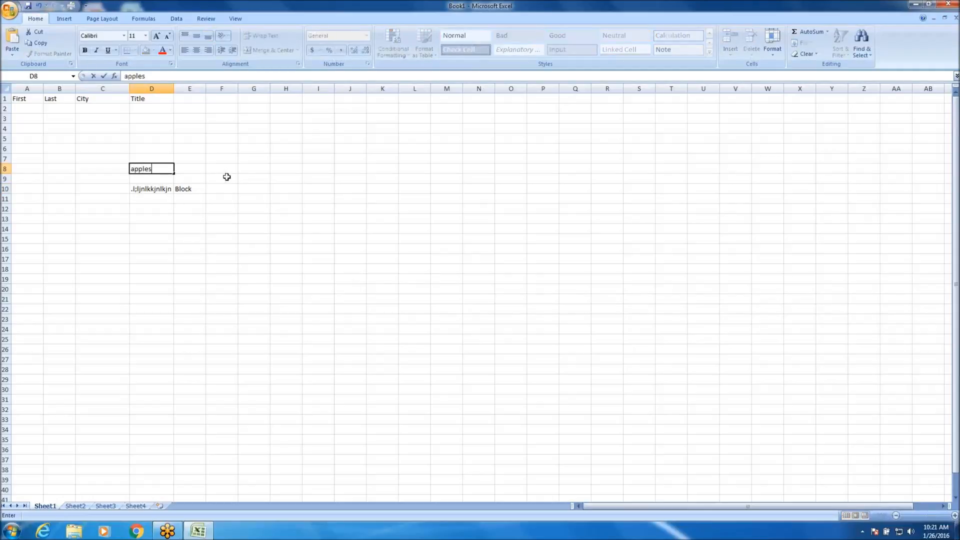
text( are nice lksdnflksjdfnlskjdfnlskdjfnslkjdnfsl)
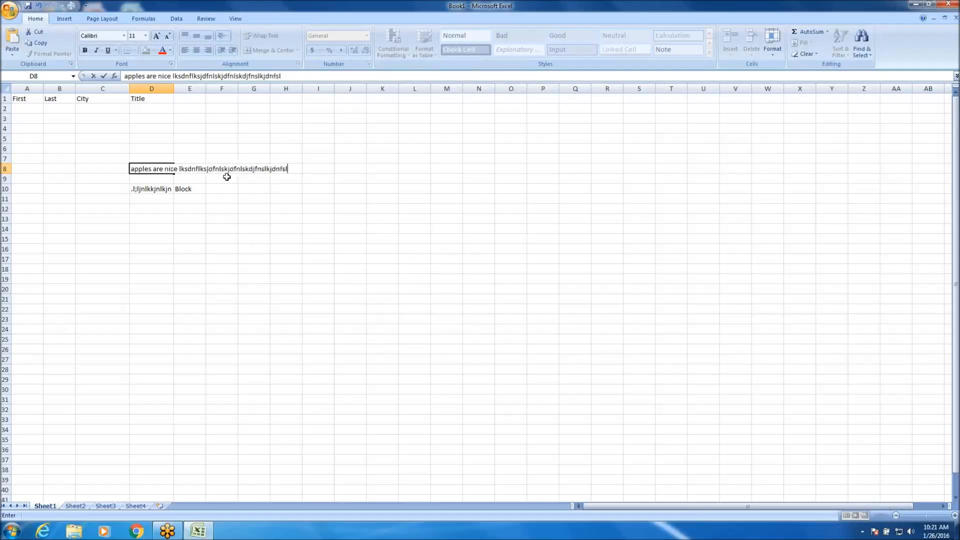
text(kdjfnlskdjfnlskjdnflskdjfnslkdfjsdnlf)
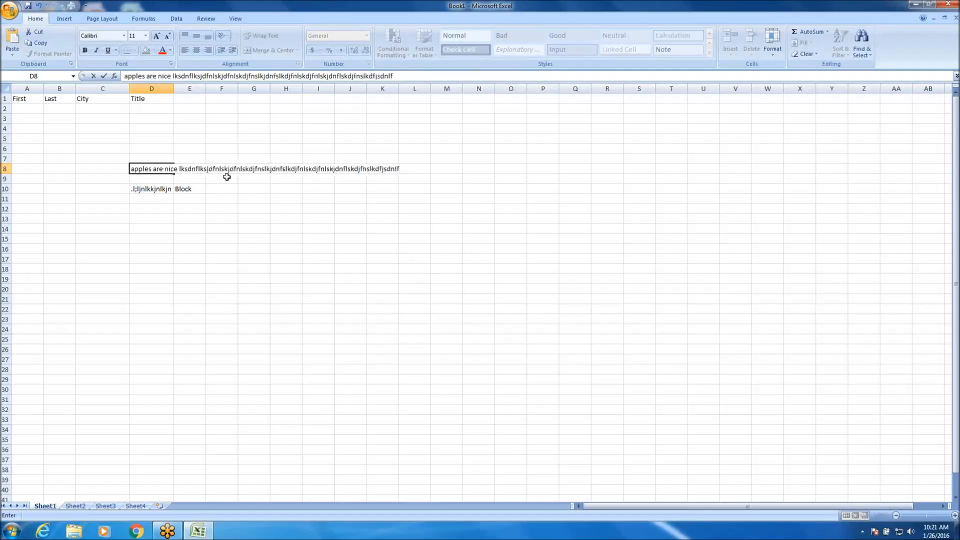
key(Return)
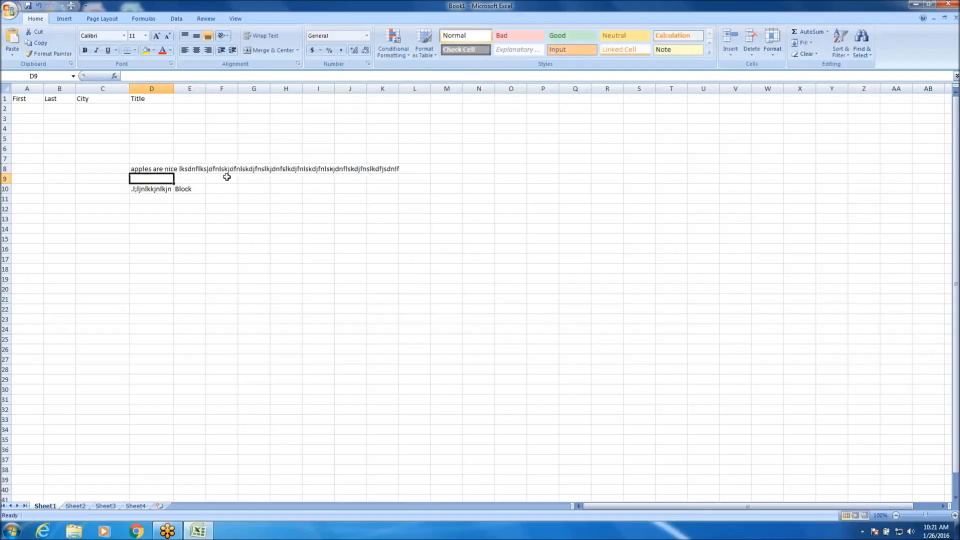
AutoFit column D to the long text in D8, and narrow it again by hand to about the width of the D10 text.
double_click(175, 91)
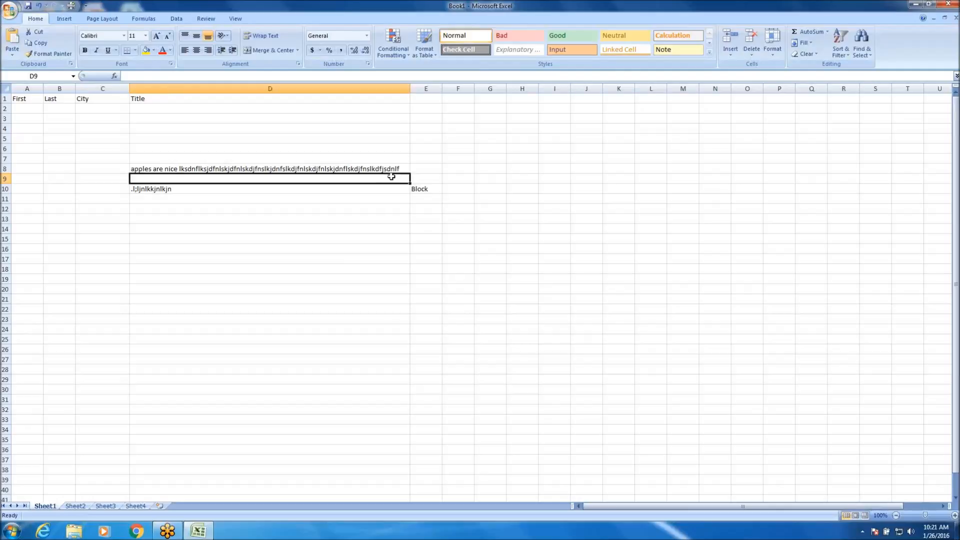
drag(411, 85, 176, 76)
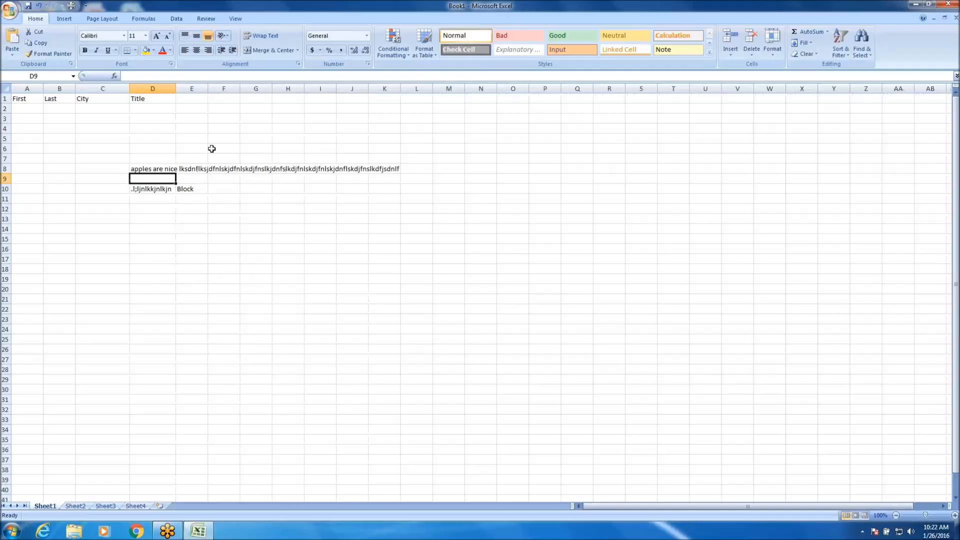
Undo the column D width changes and the text entries in D8, E10 and D10.
click(39, 7)
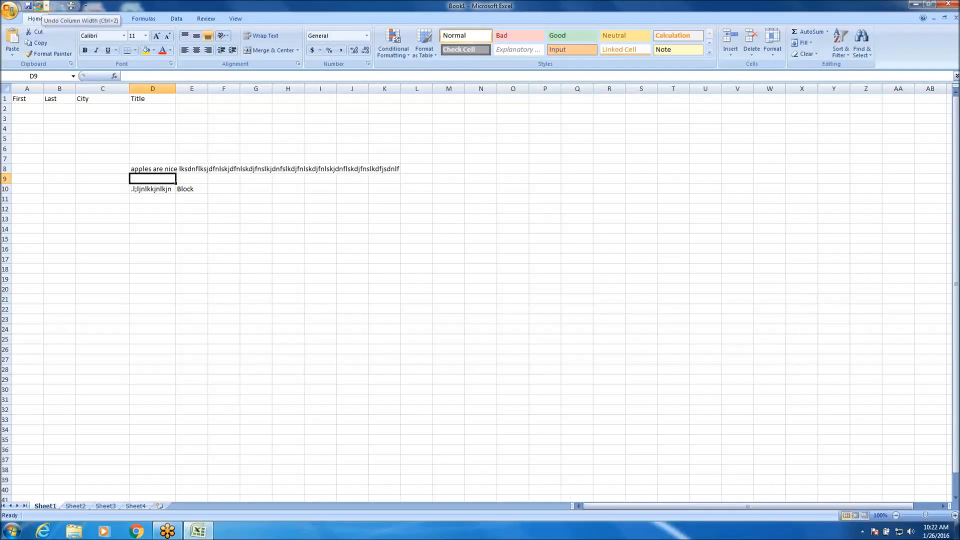
click(39, 7)
click(39, 7)
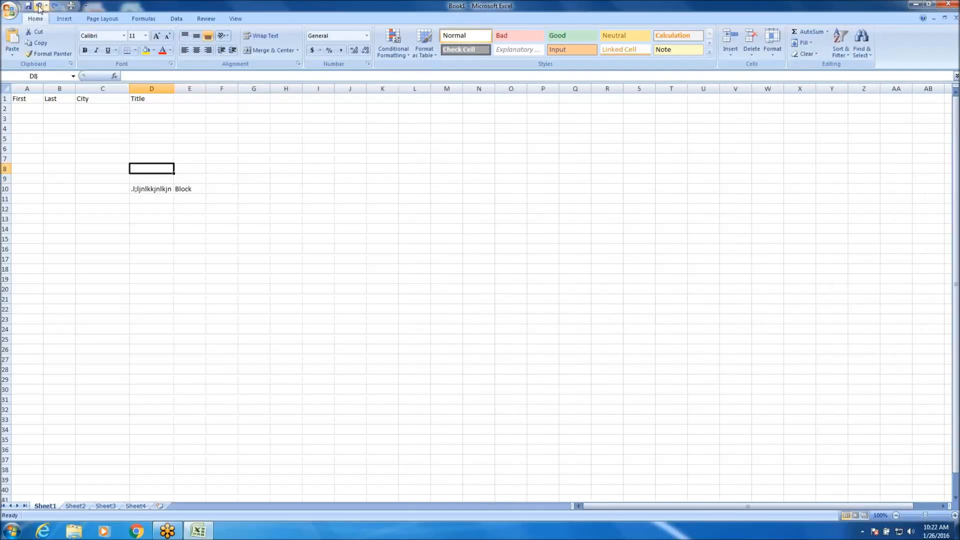
click(39, 7)
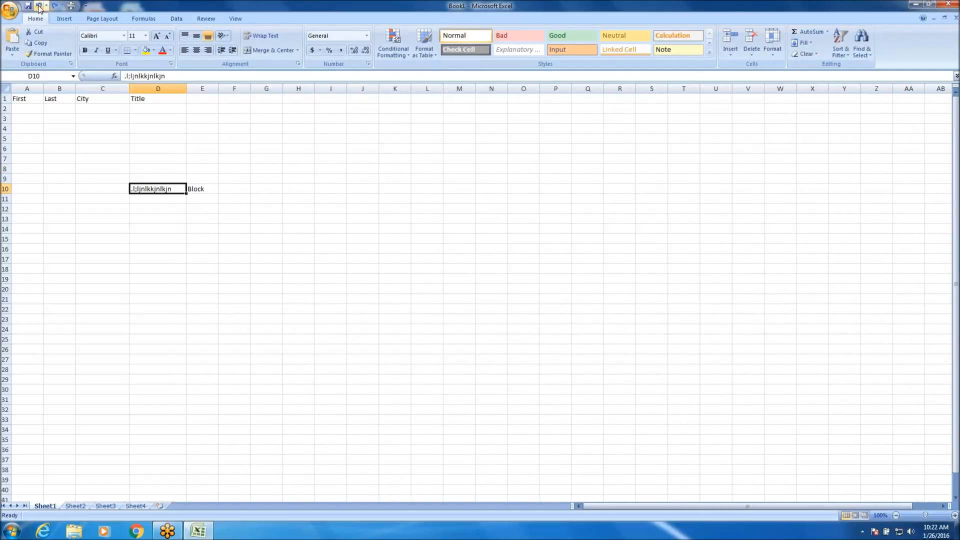
click(39, 7)
click(39, 7)
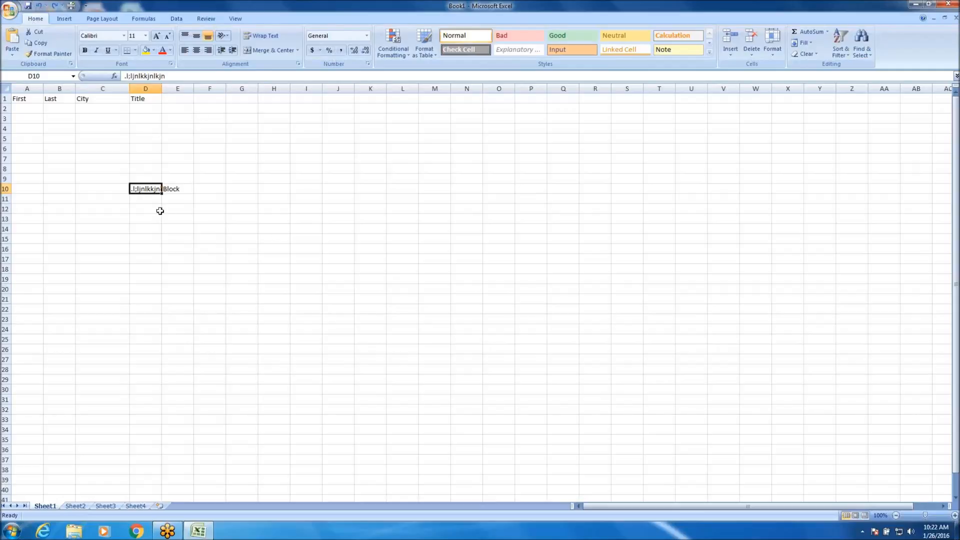
click(39, 6)
click(39, 6)
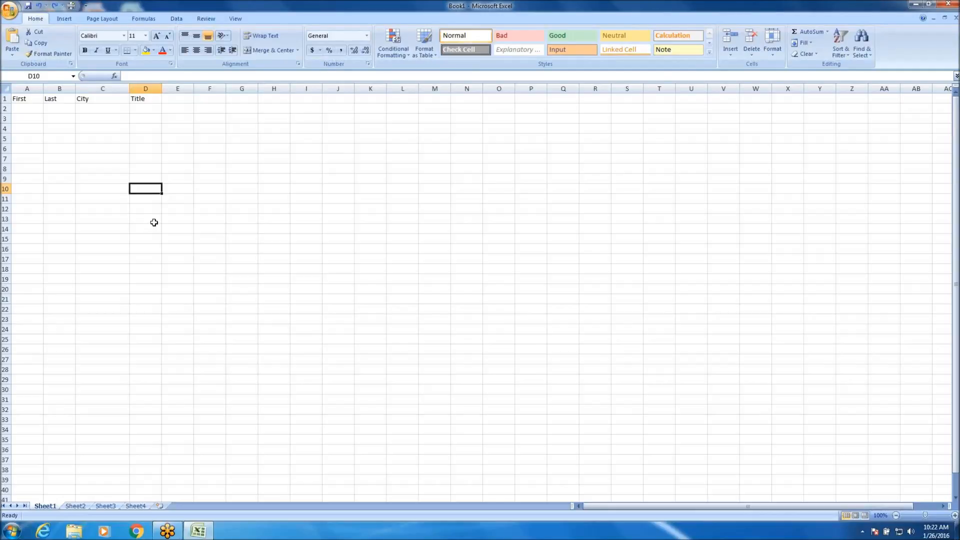
Make the First, Last, City and Title headers in A1 to D1 bold, and deselect them.
click(112, 169)
click(23, 100)
click(62, 100)
click(86, 100)
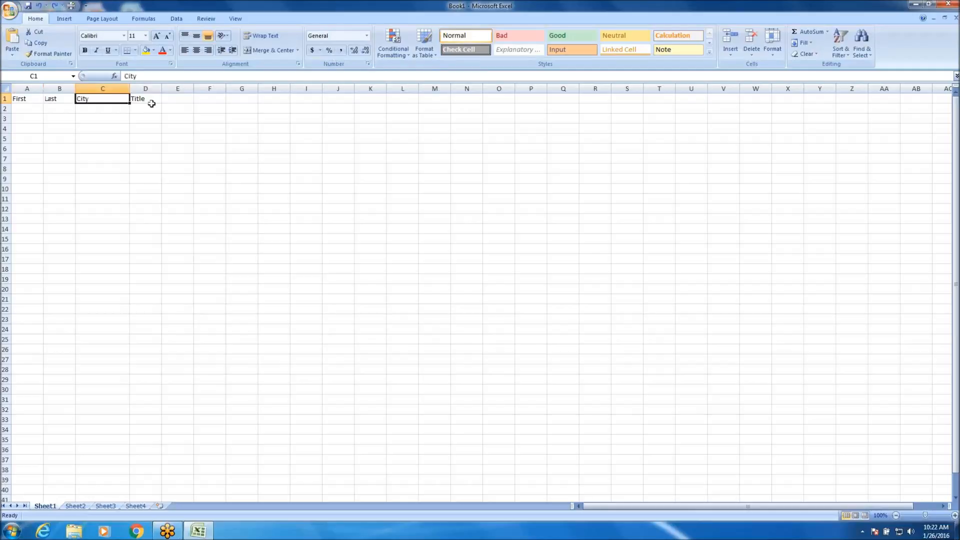
click(150, 102)
drag(17, 99, 152, 99)
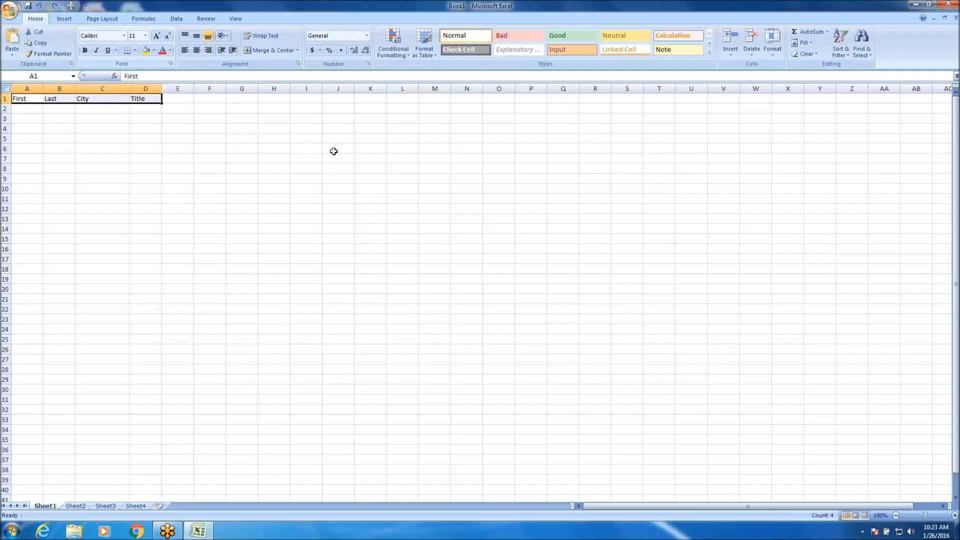
key(ctrl+b)
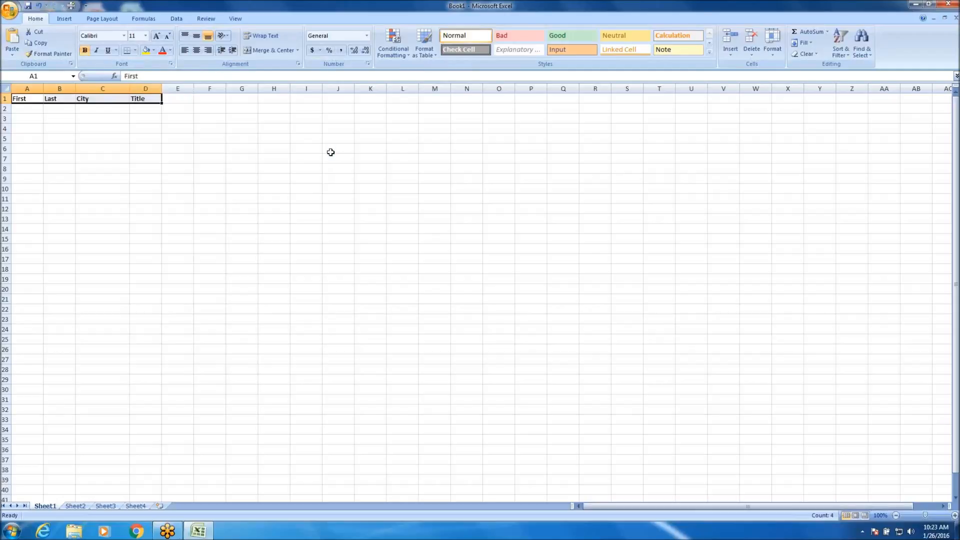
click(44, 117)
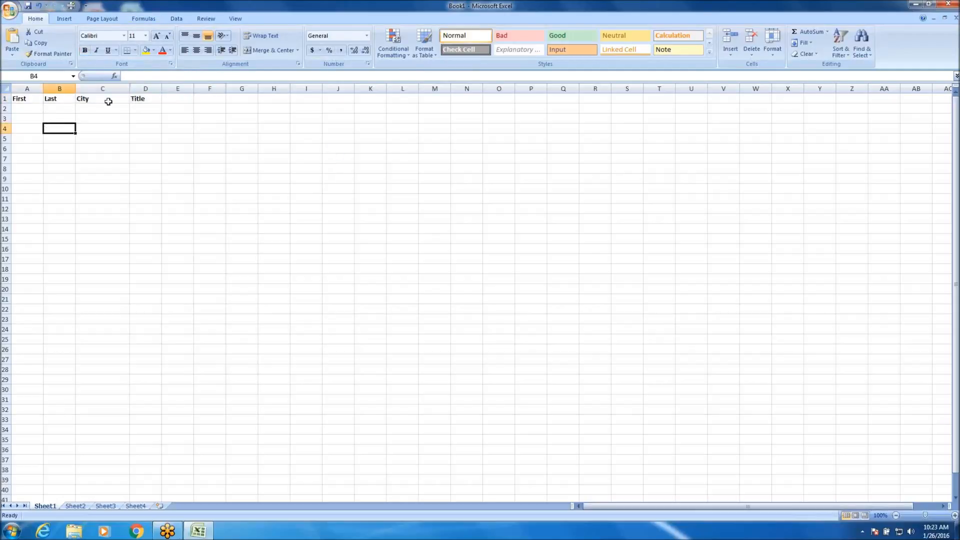
mouse_move(143, 98)
mouse_down()
mouse_move(22, 97)
mouse_move(167, 110)
mouse_move(155, 98)
mouse_up()
click(45, 126)
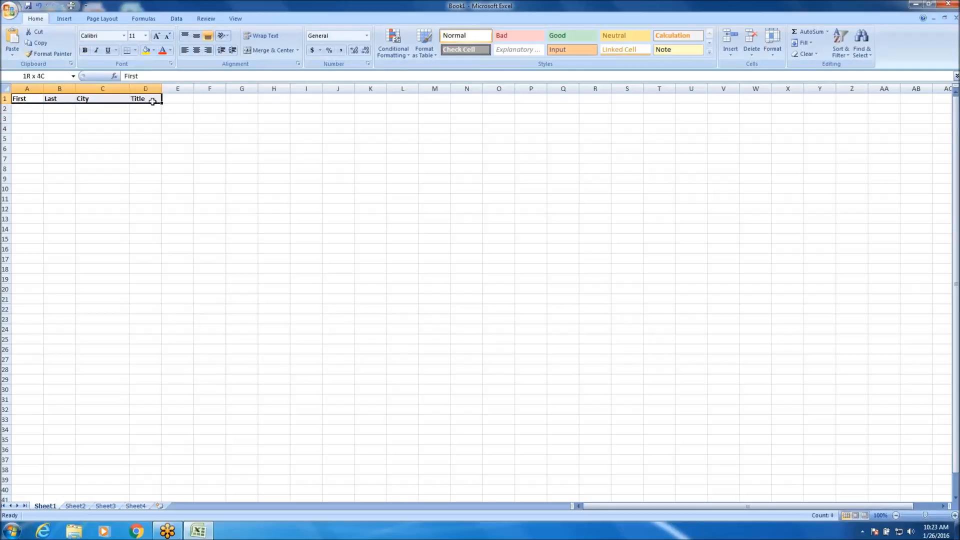
click(142, 150)
Enter a first name in each of cells A2 and A3, under the First header.
click(24, 110)
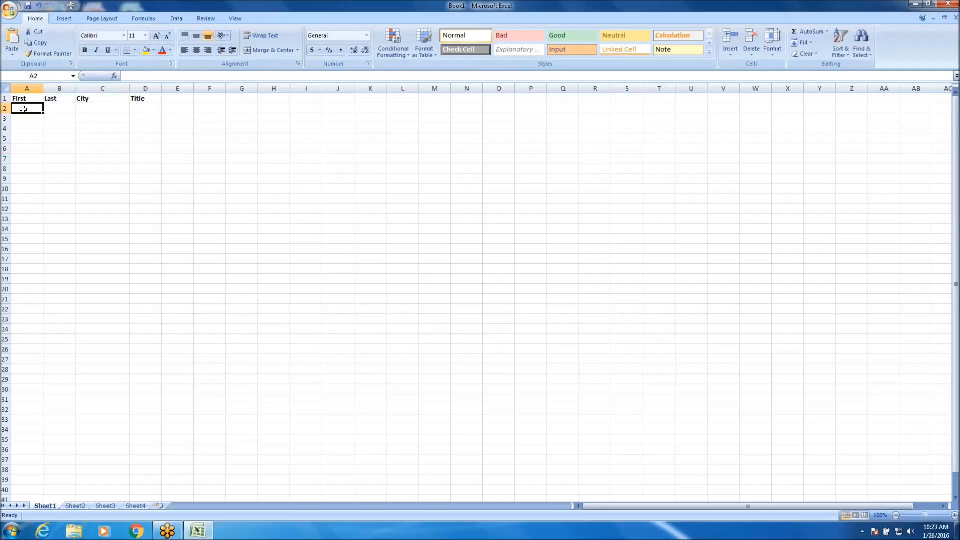
text(Perry)
key(Return)
text(AMy)
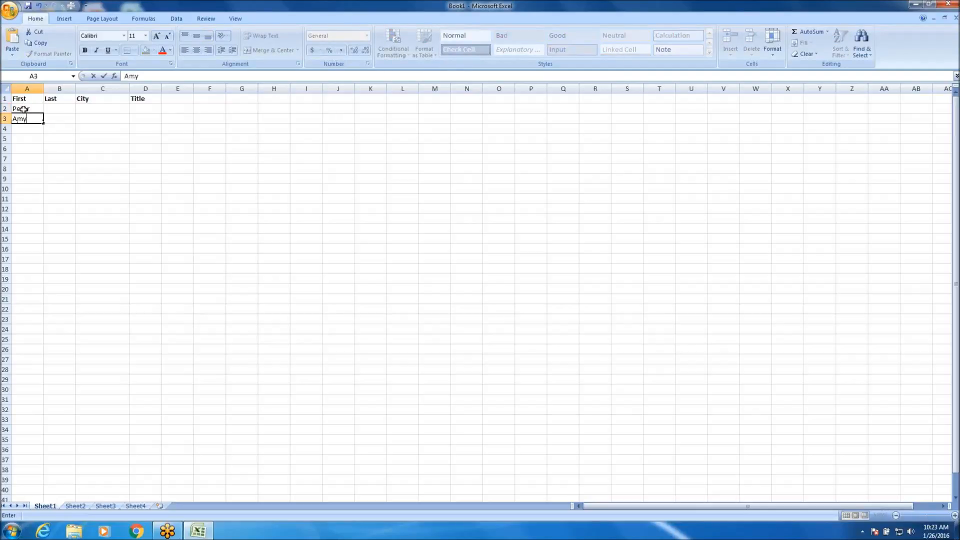
key(Return)
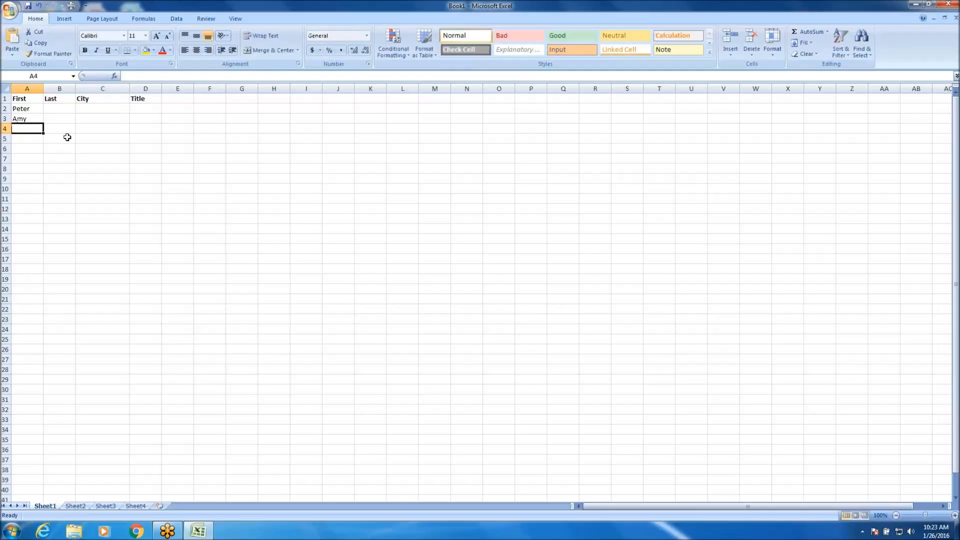
Enter the first person's last name in B2, and move through the neighbouring cells back to B2.
click(51, 109)
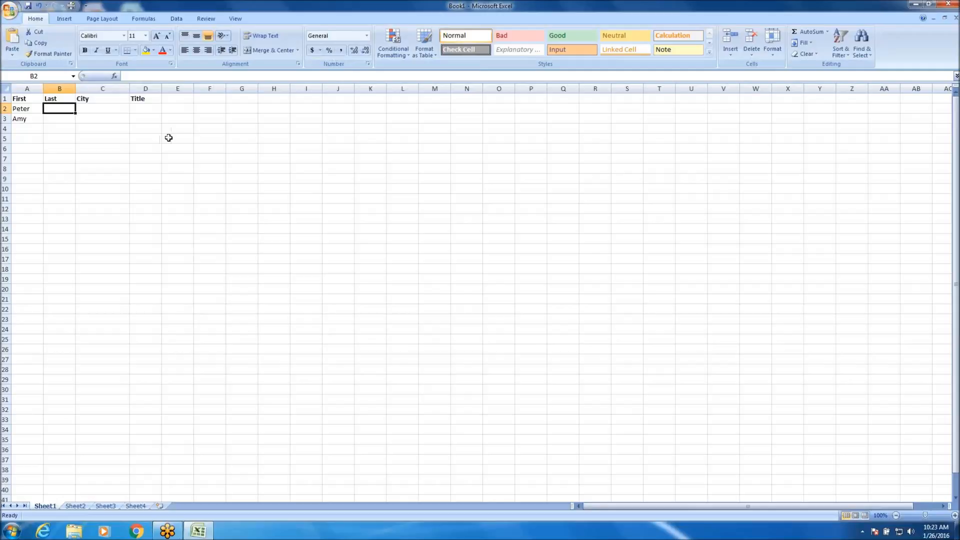
text(Speaks)
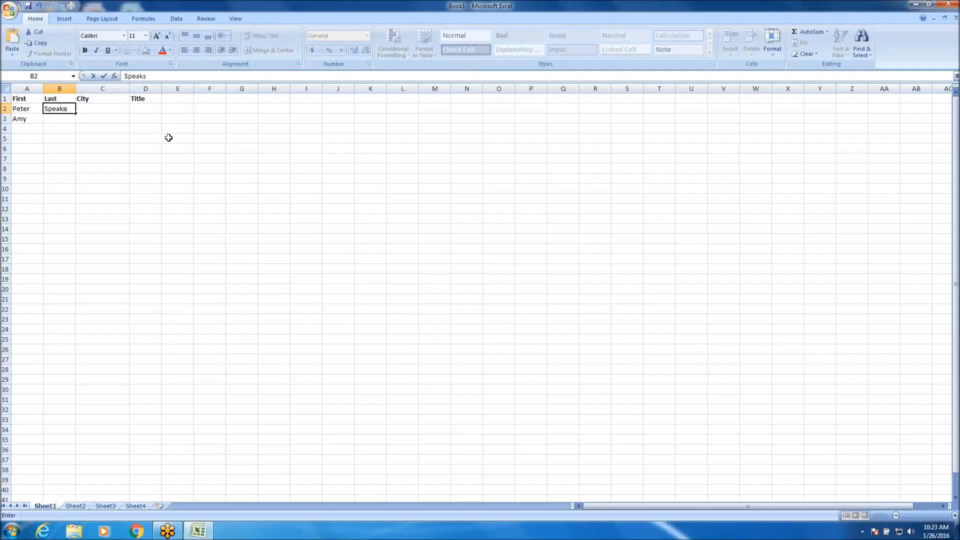
key(Return)
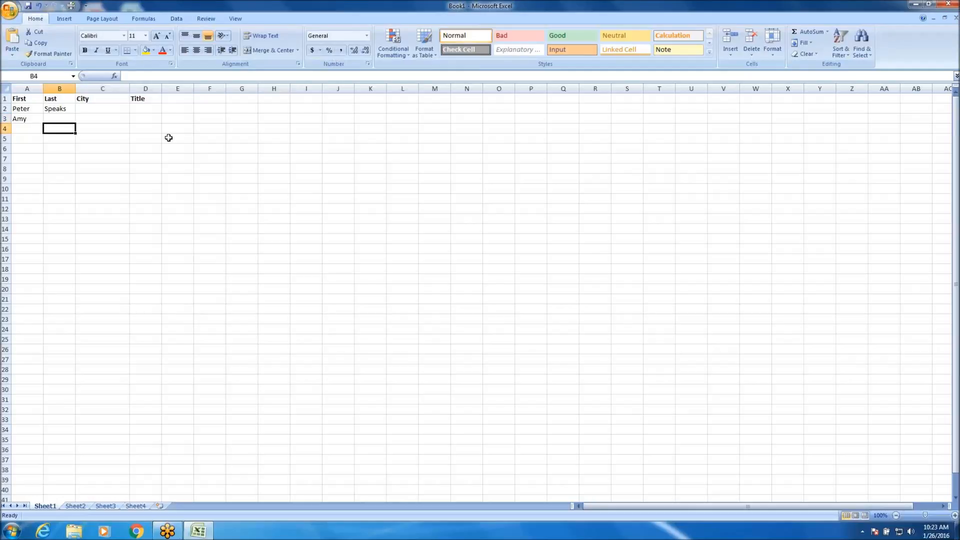
key(Left)
key(Up)
key(Right)
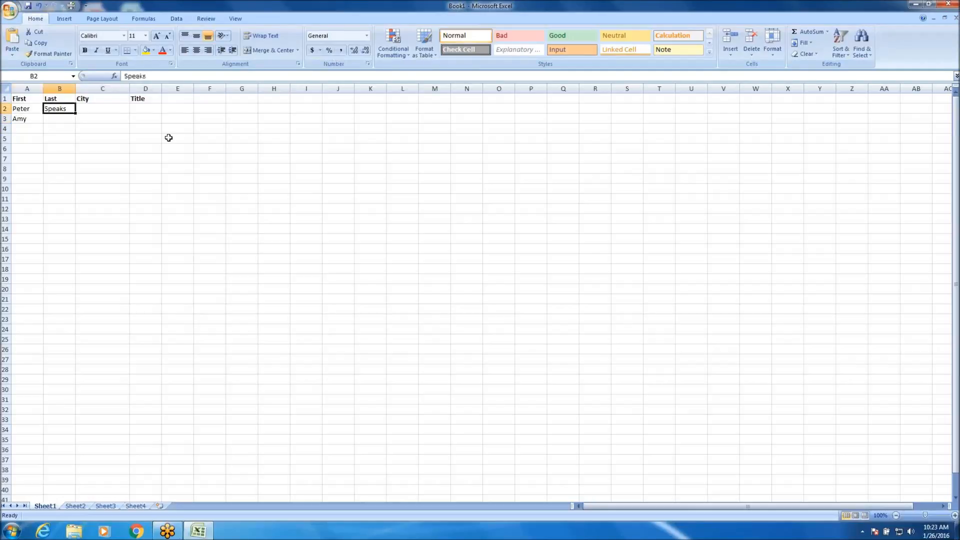
Enter a sample last name in lowercase in cell E5, and move on to F5.
click(168, 138)
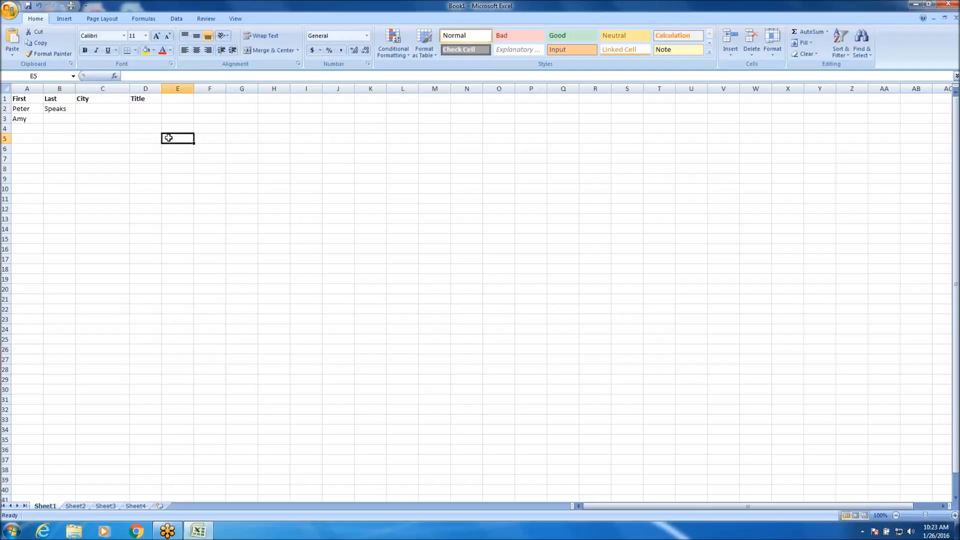
text(miller)
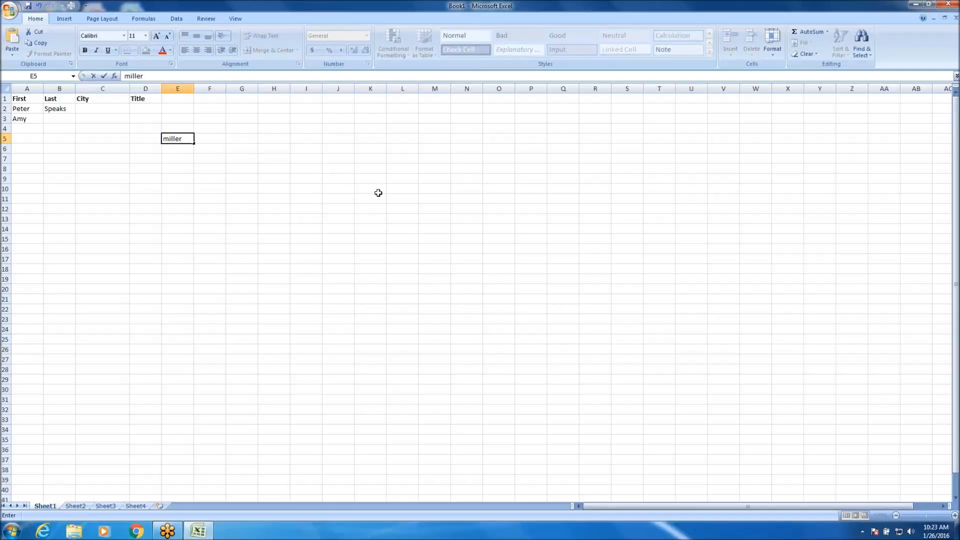
key(Tab)
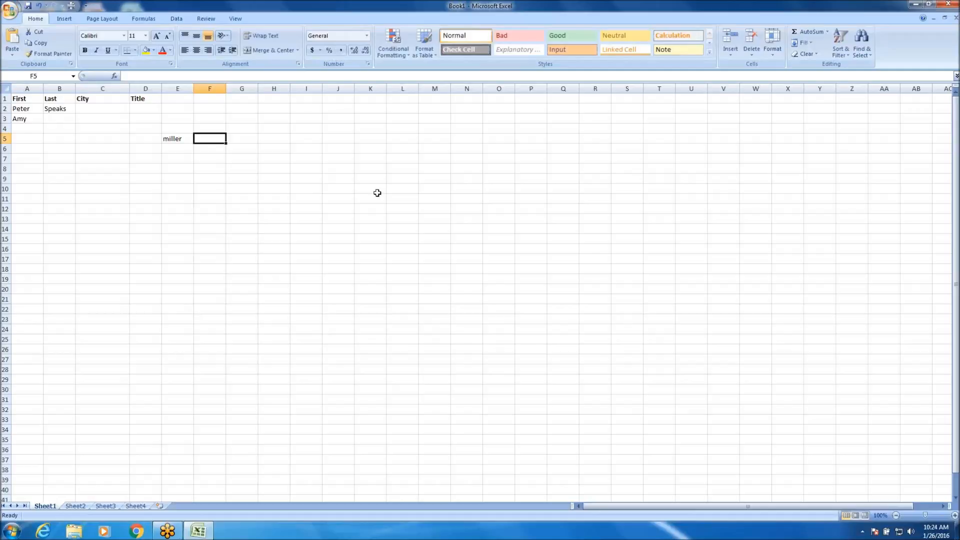
Move the active cell from F5 up to row 2 and along that row to H2.
key(Up)
key(Up)
key(Up)
key(Left)
key(Left)
key(Left)
key(Left)
key(Right)
key(Right)
key(Right)
key(Right)
Return to the start of row 2, replace the last name in B2 with a different one, and enter Anchorage in C2.
key(Right)
key(Right)
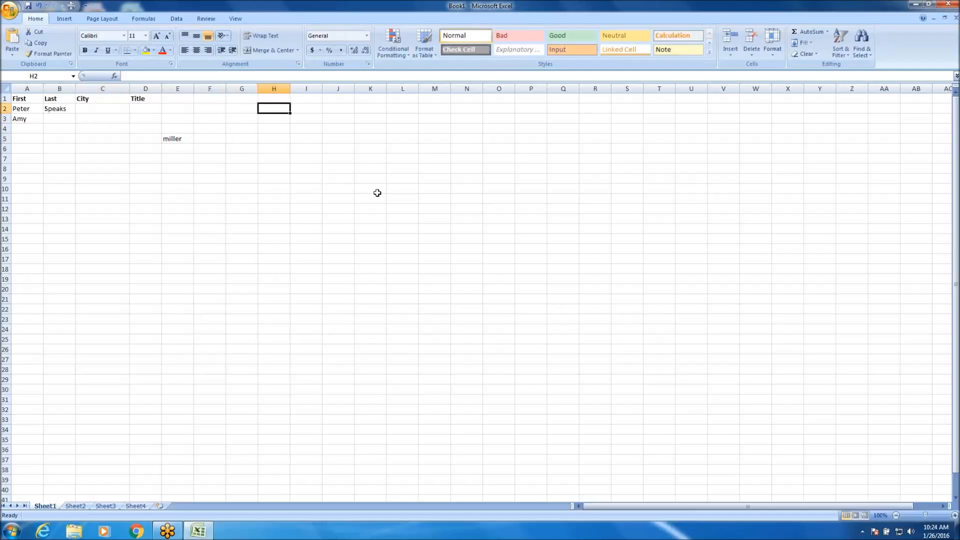
key(Left)
key(Home)
key(Right)
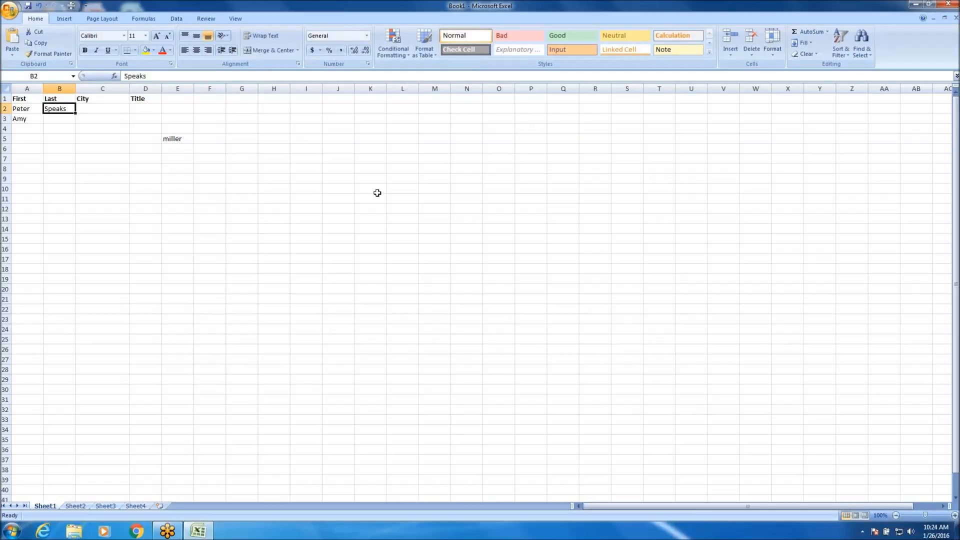
text(Milller)
key(Tab)
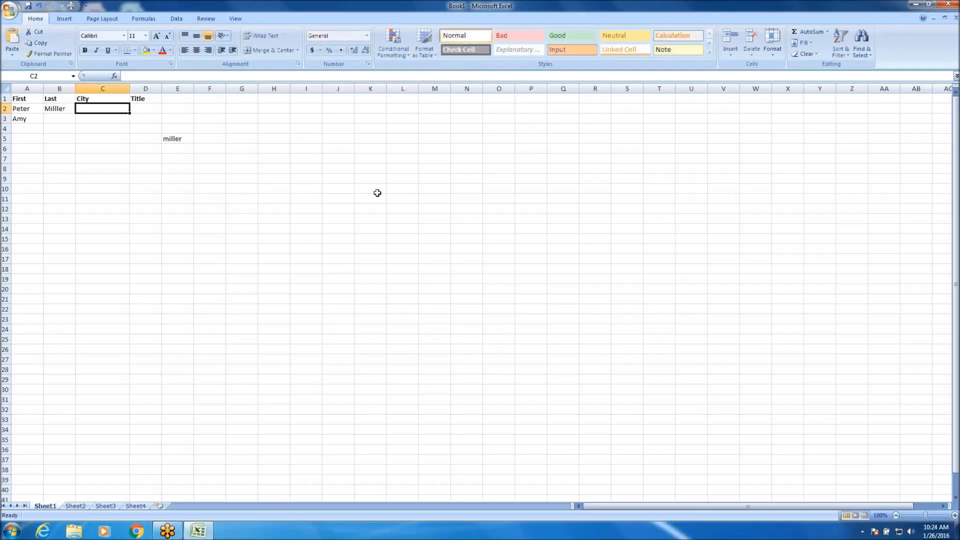
text(Anchorage)
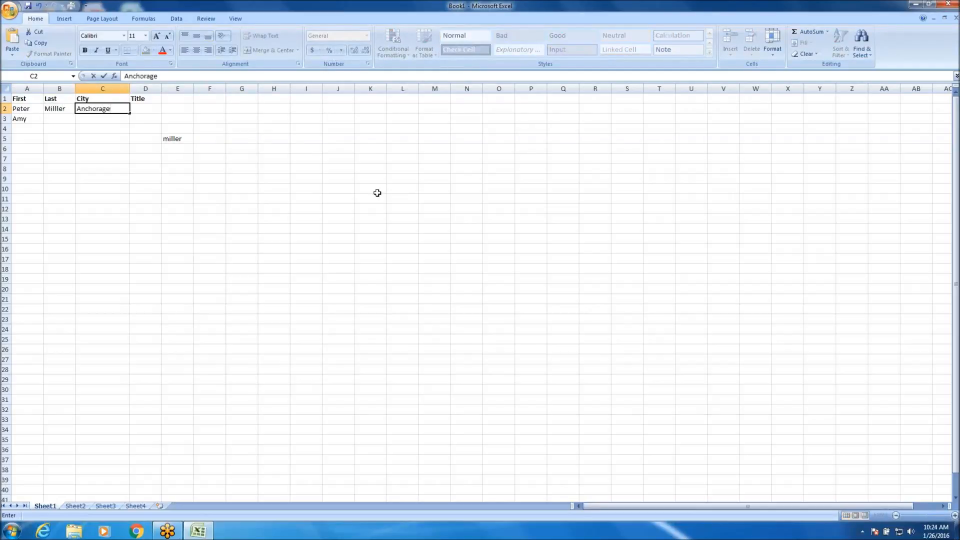
key(Tab)
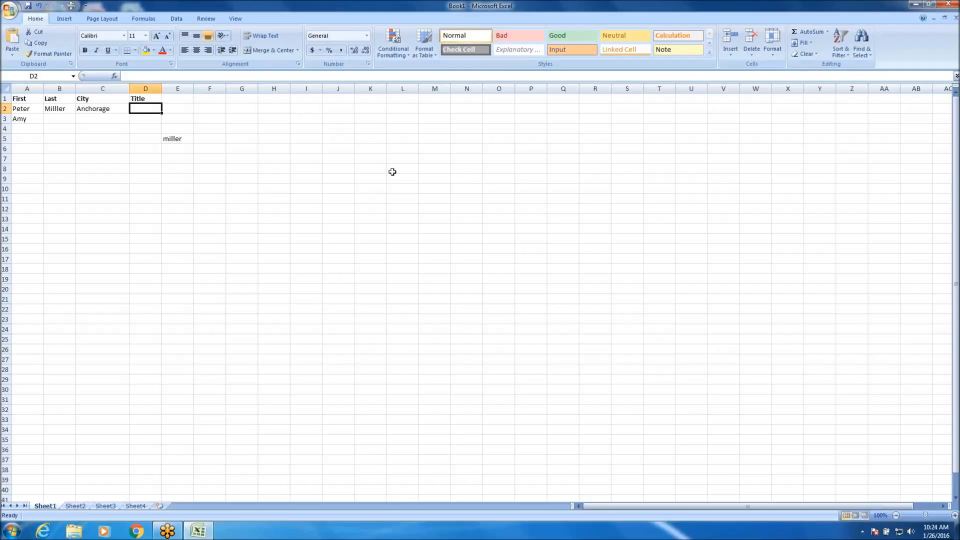
Select B2 and move the active cell one cell at a time around the area below the headers, ending on B5.
click(66, 111)
key(Down)
key(Down)
key(Right)
key(Right)
key(Up)
key(Up)
key(Down)
key(Down)
key(Down)
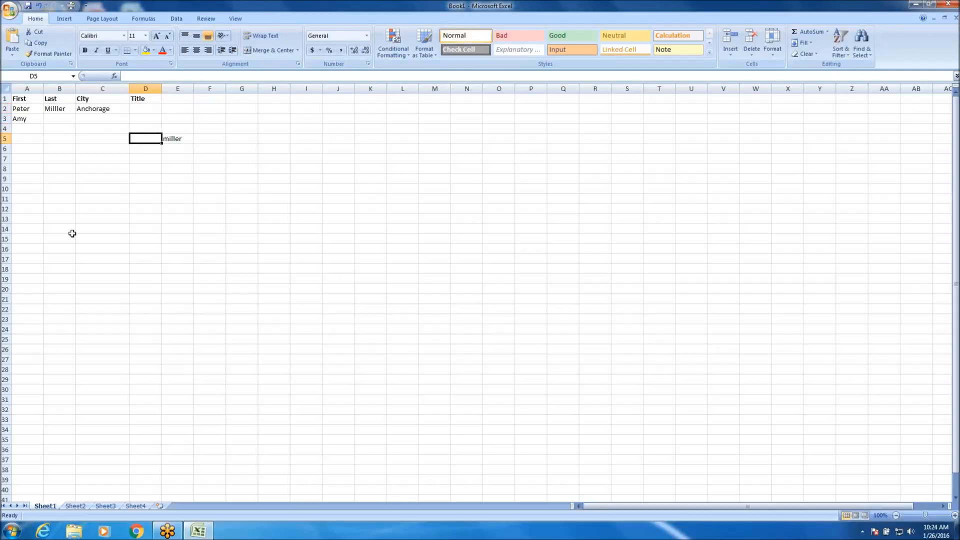
key(Left)
key(Up)
key(Left)
key(Up)
key(Right)
key(Down)
key(Left)
key(Down)
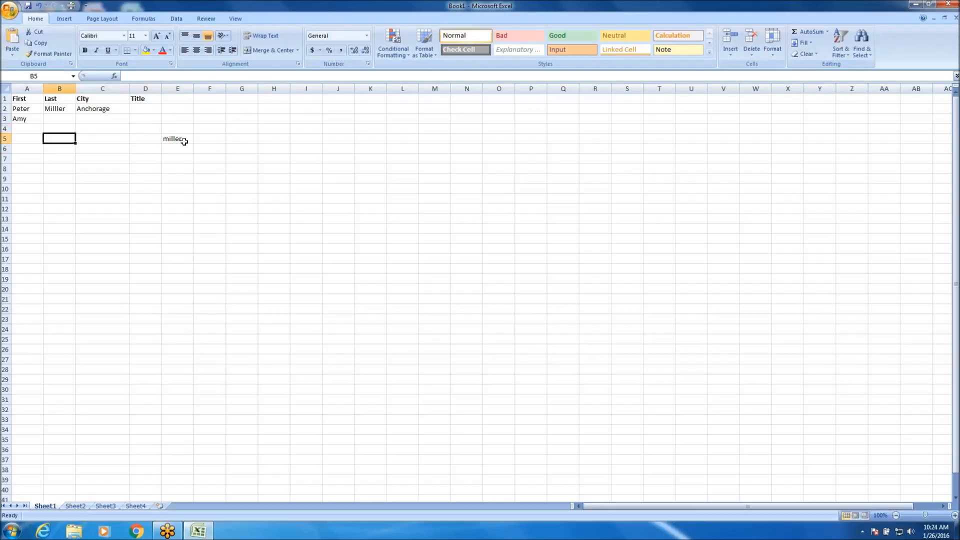
Clear the sample last name from E5, and select the blank cell D4.
click(182, 140)
key(BackSpace)
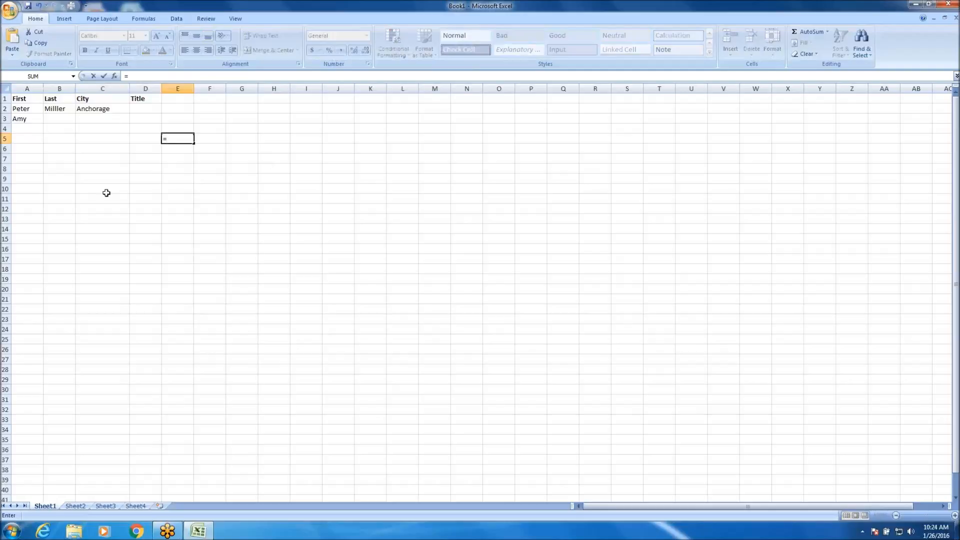
click(76, 151)
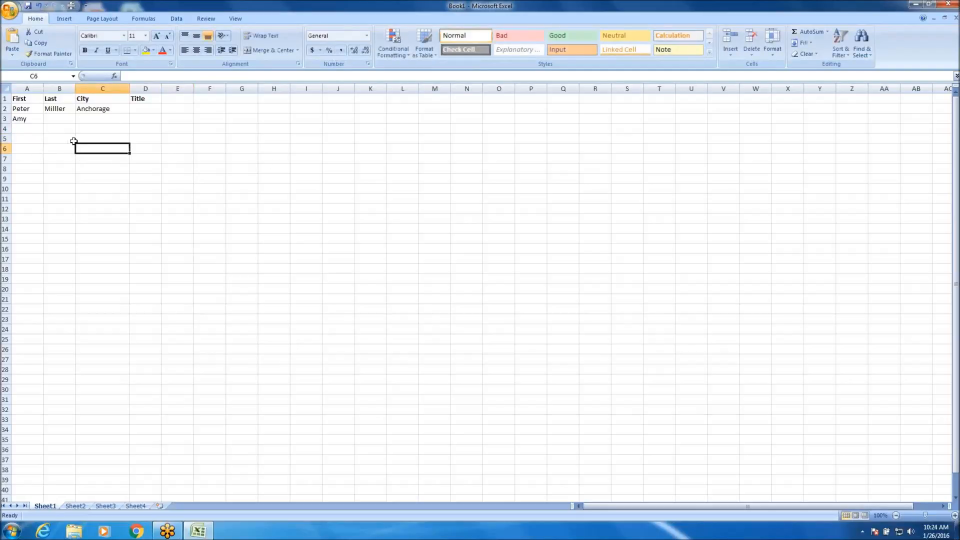
click(135, 126)
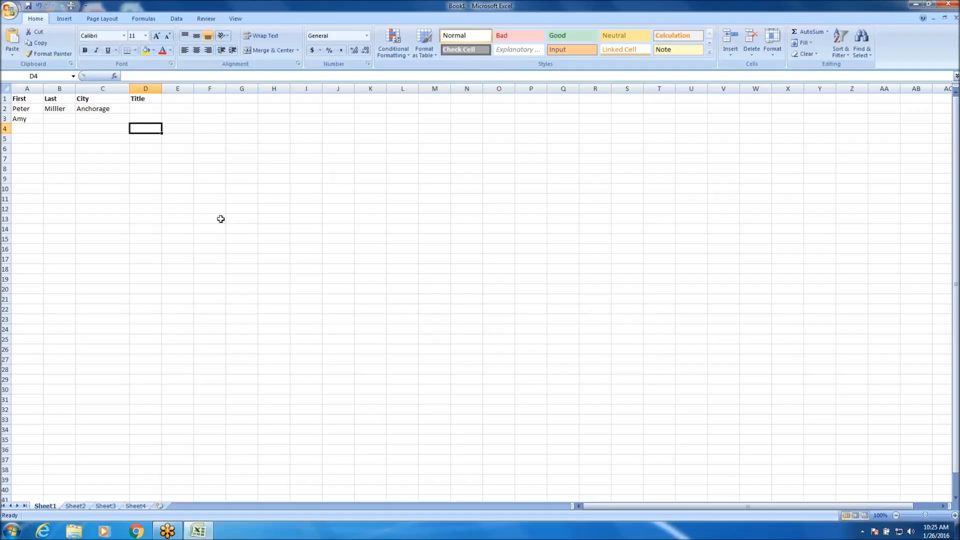
Start saving the new workbook, and reposition the Save As dialog over the sheet.
click(10, 10)
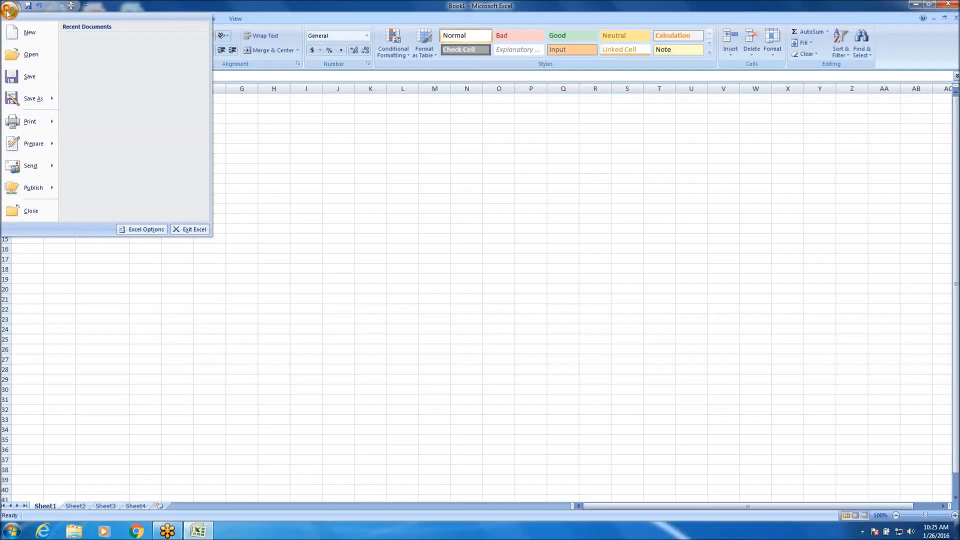
click(28, 75)
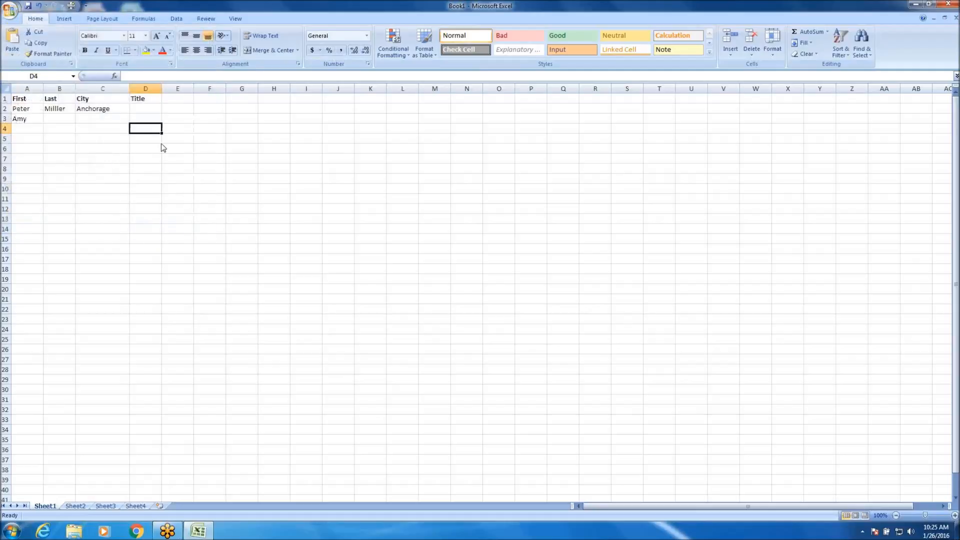
drag(105, 15, 55, 110)
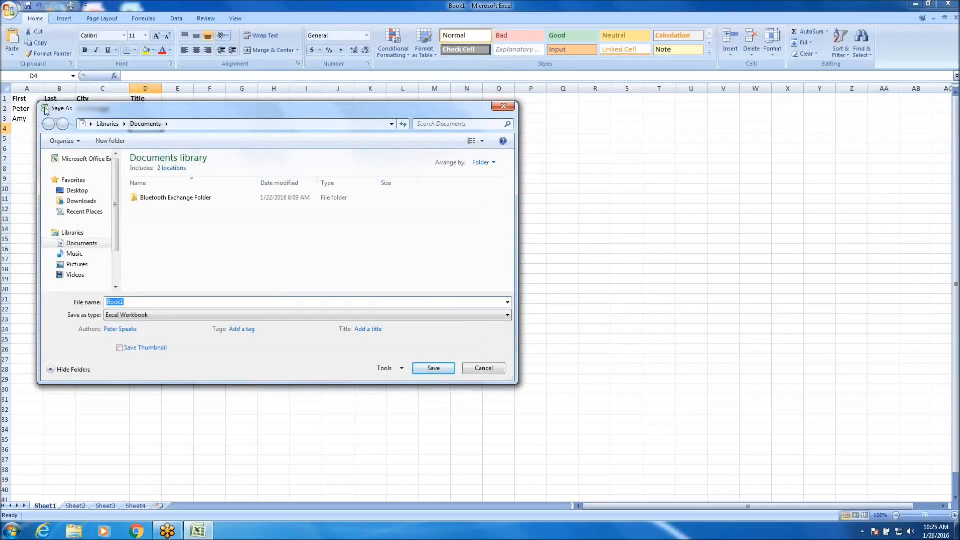
drag(90, 112, 138, 116)
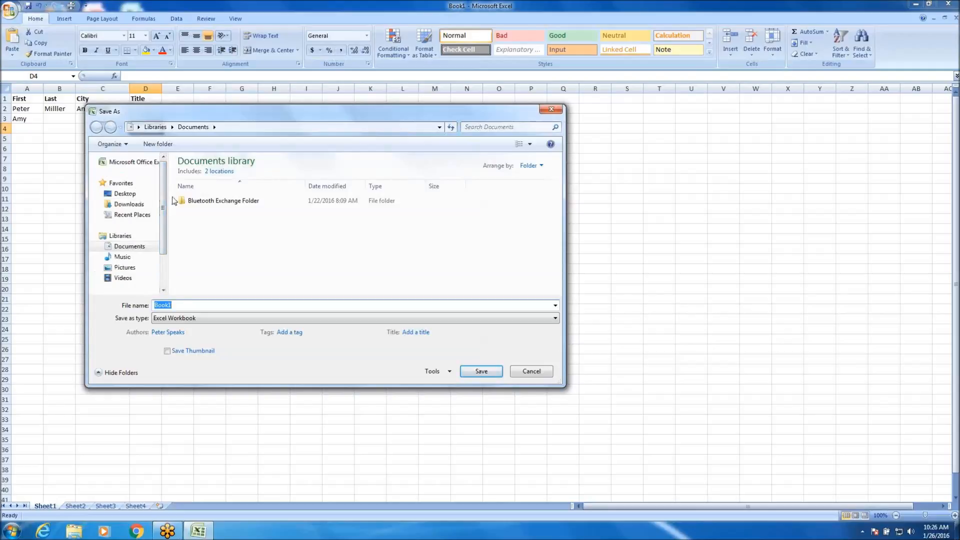
Browse the Desktop, Documents and Computer save locations, and choose Desktop as the destination.
click(133, 194)
scroll(134, 195, down, 2)
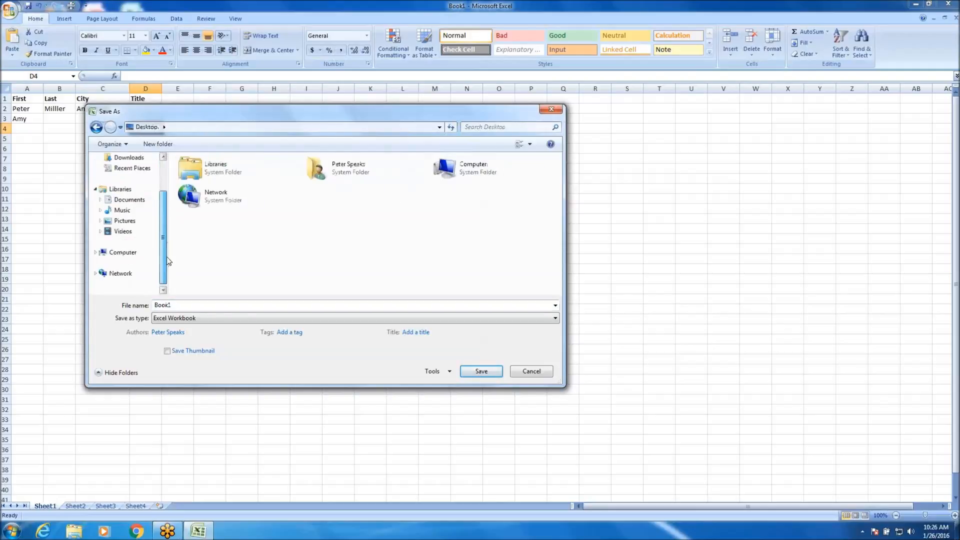
click(142, 200)
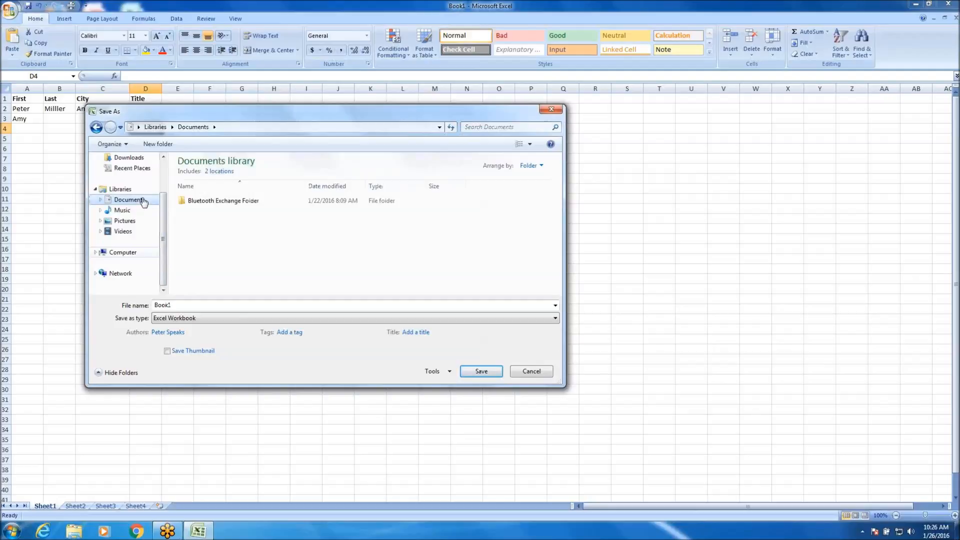
click(131, 253)
scroll(163, 216, up, 1)
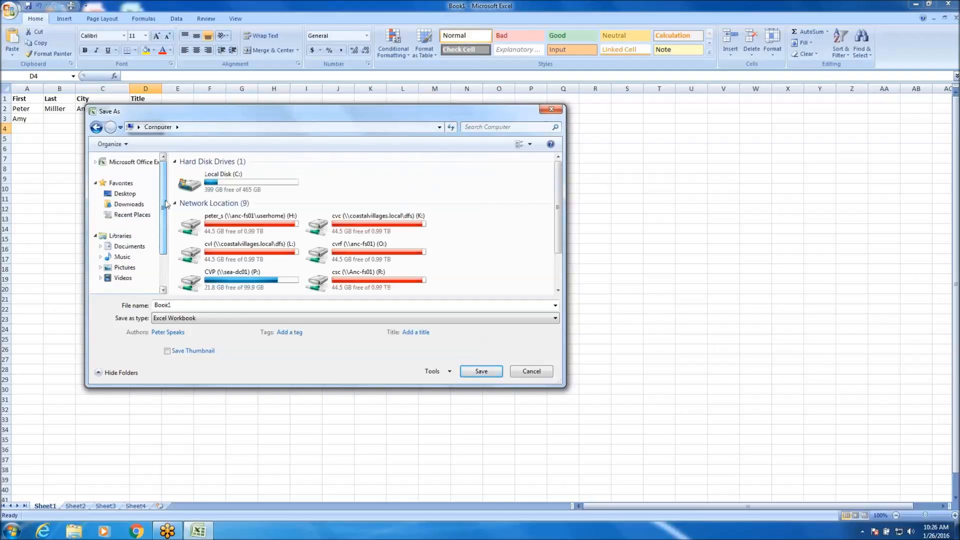
click(124, 194)
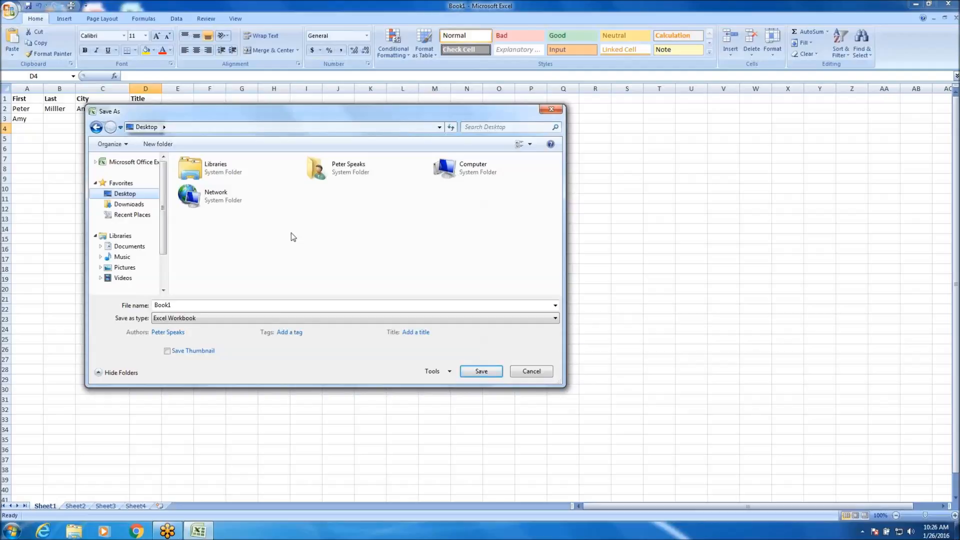
Save the workbook to the Desktop under the file name Level 1 Excel, and select cell E11.
double_click(195, 306)
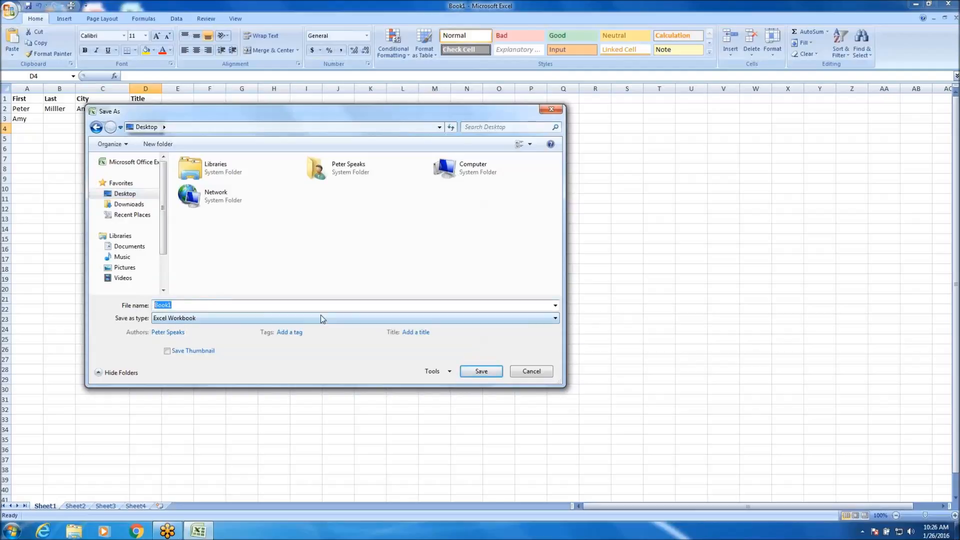
text(Level 1 Excel)
click(481, 372)
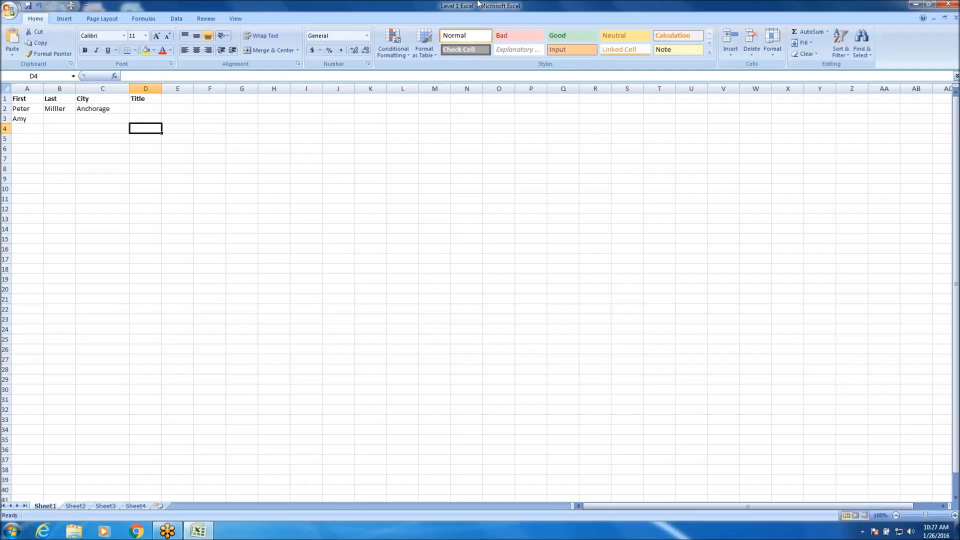
click(167, 201)
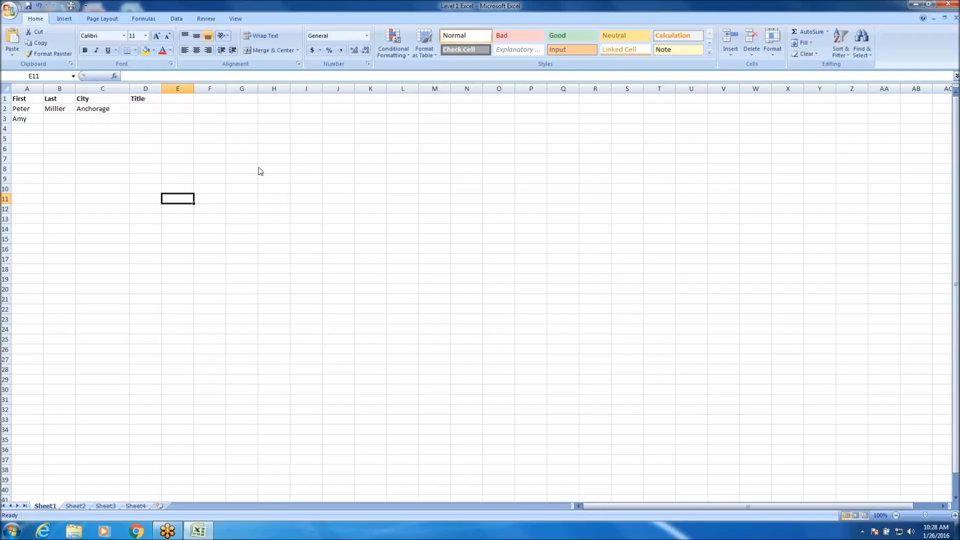
Switch to Sheet2 and enter the headings DVD in A1 and CD in B1.
click(76, 506)
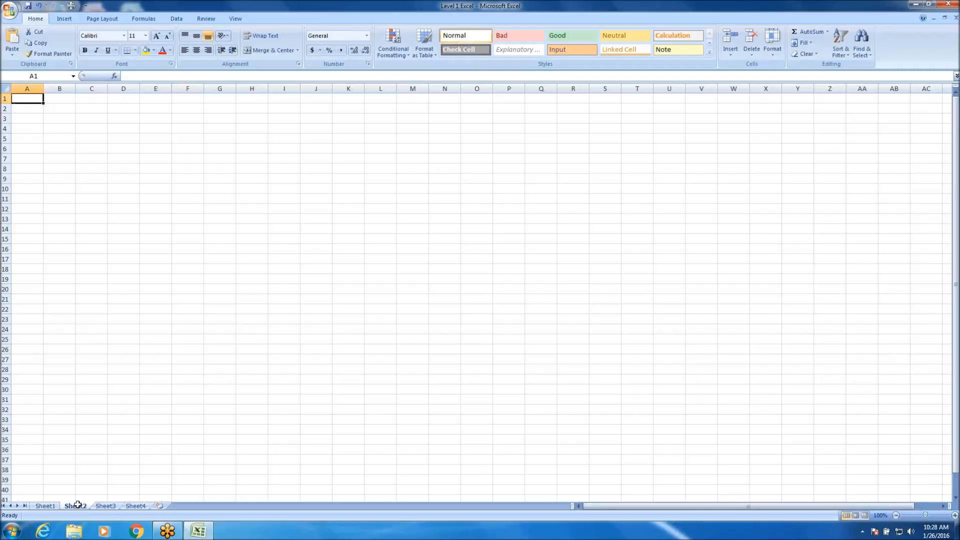
text(DVD)
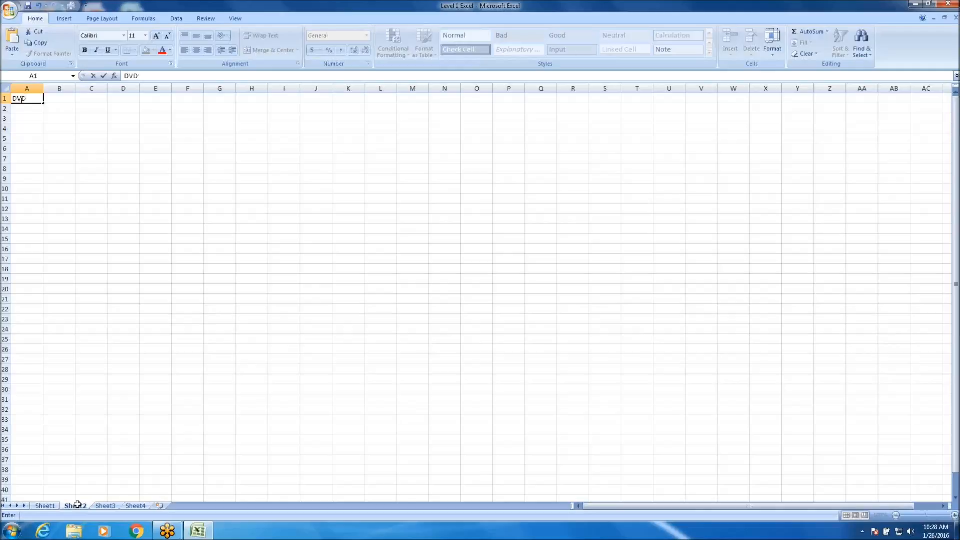
key(Tab)
text(CD)
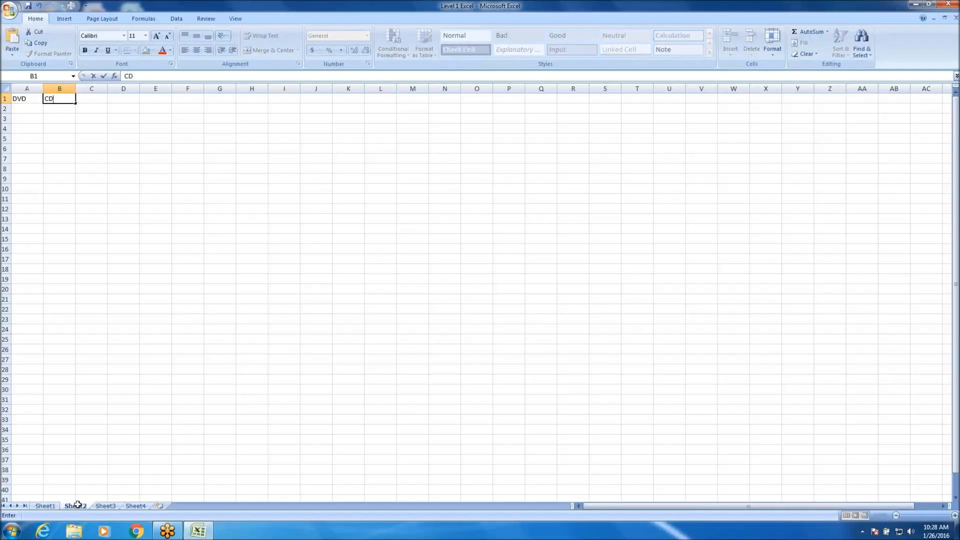
key(Tab)
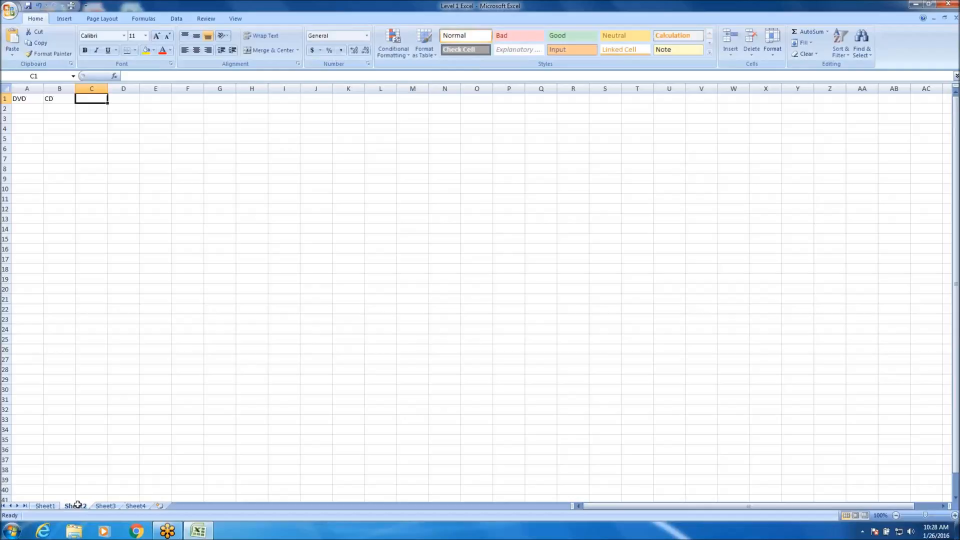
Enter 7 under the DVD heading in A2 and 14 under the CD heading in B2.
click(33, 107)
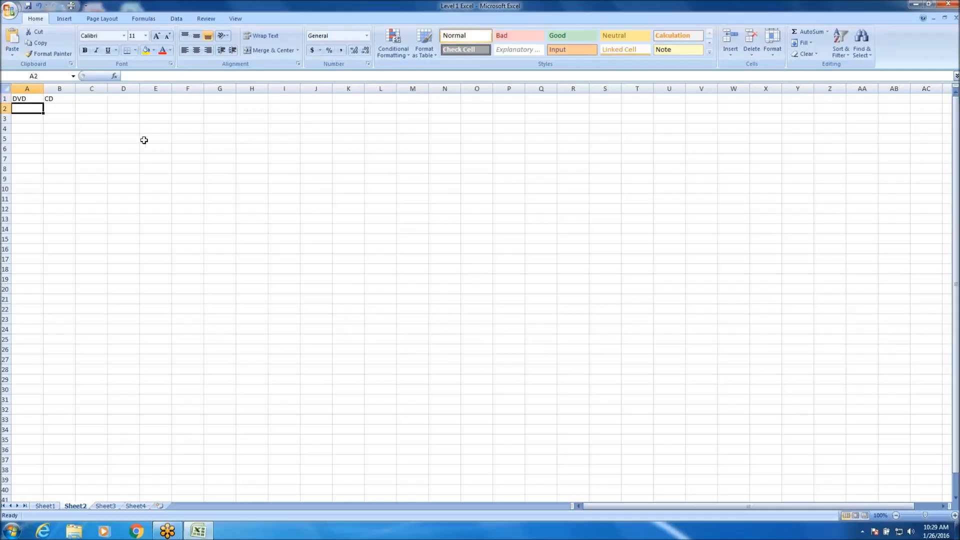
text(7)
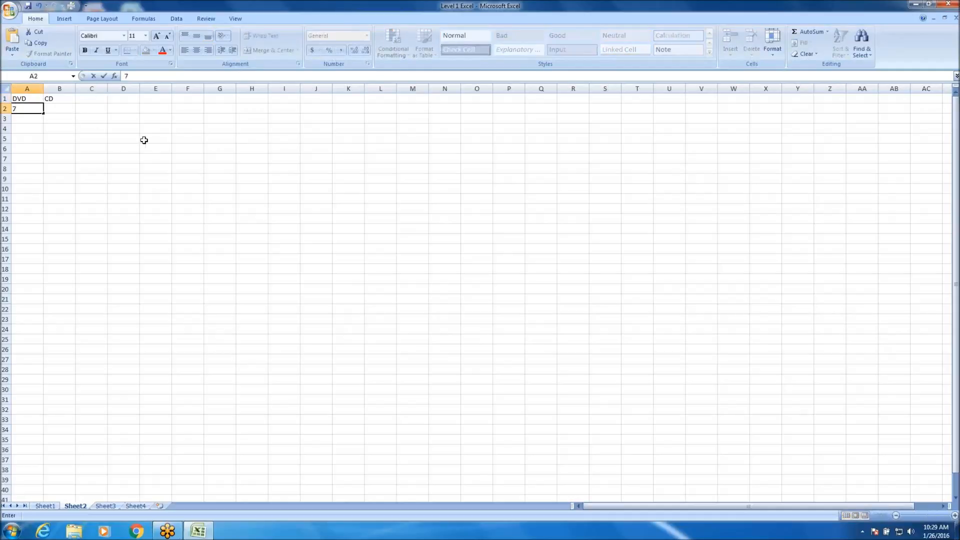
key(Return)
text(\)
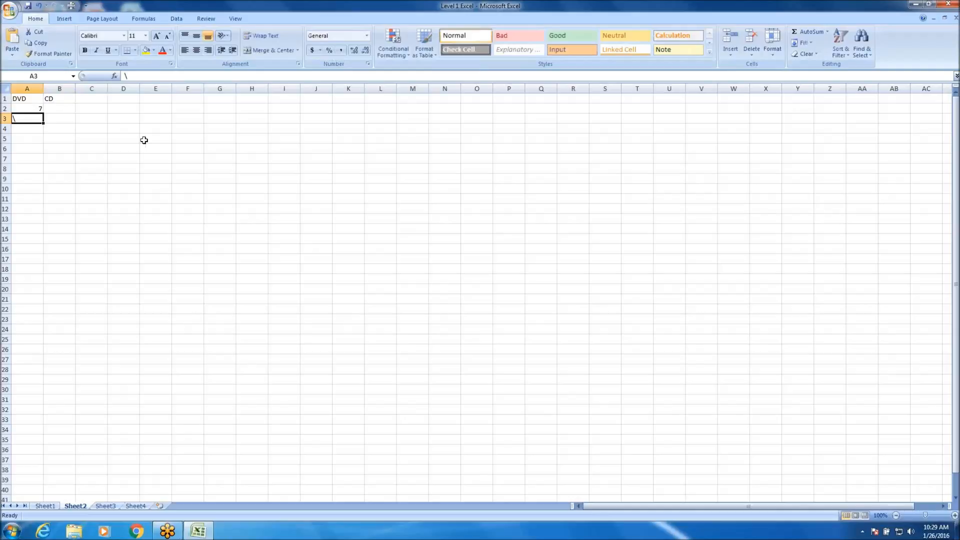
key(Up)
key(Right)
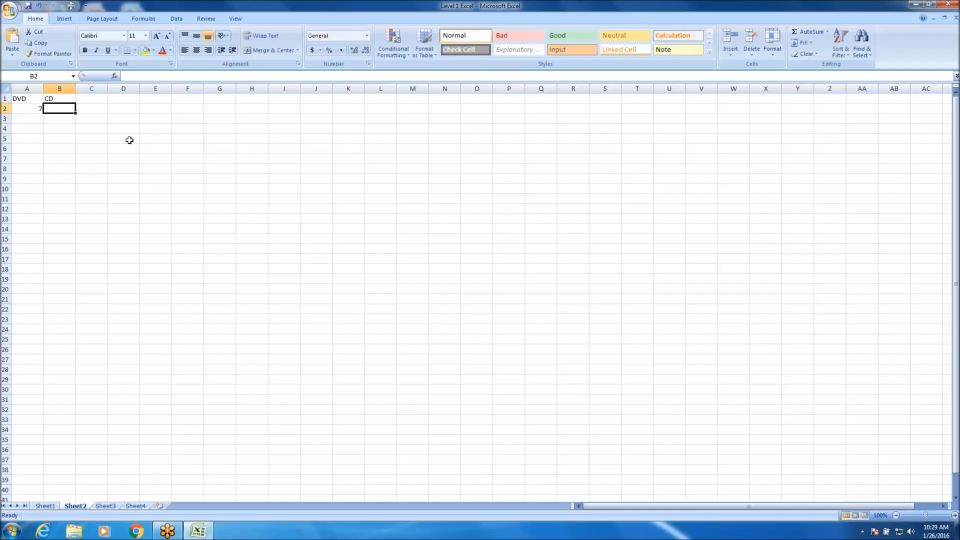
text(14)
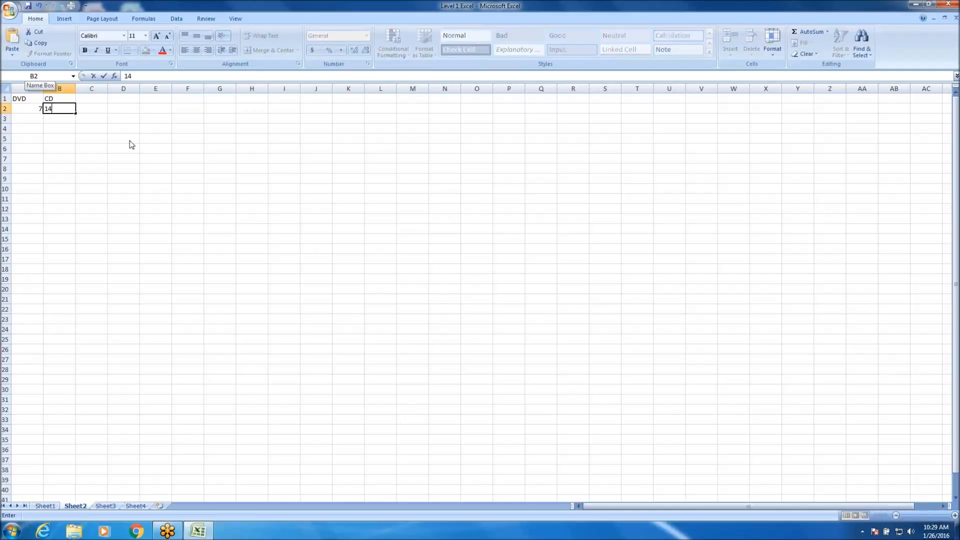
Add the heading BRAY in C1 and enter 3 beneath it in C2.
key(Up)
key(Right)
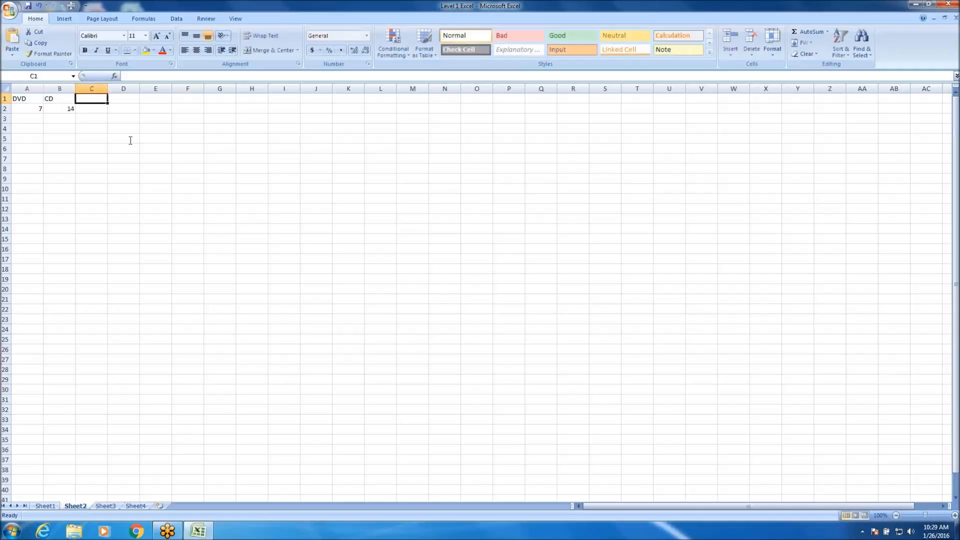
text(BR)
key(BackSpace)
text(RAY)
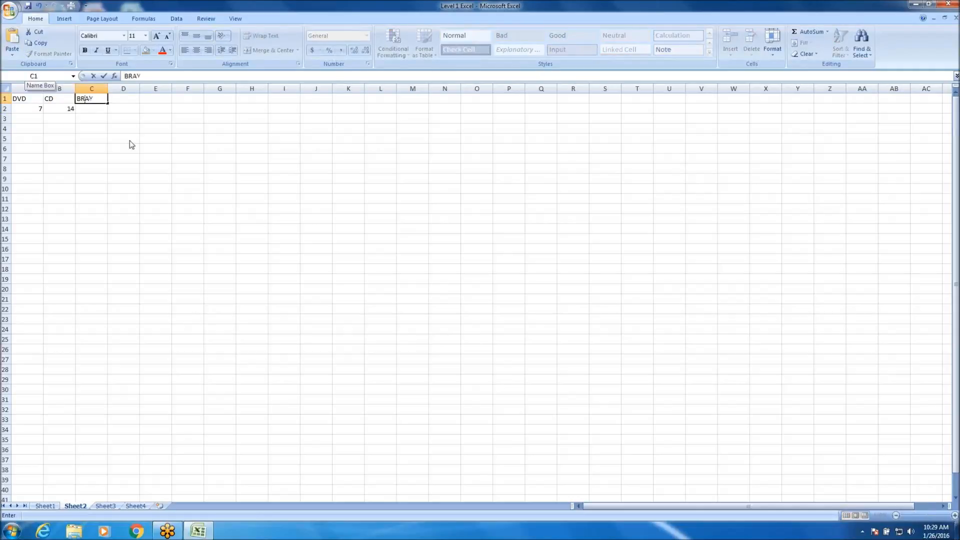
key(Return)
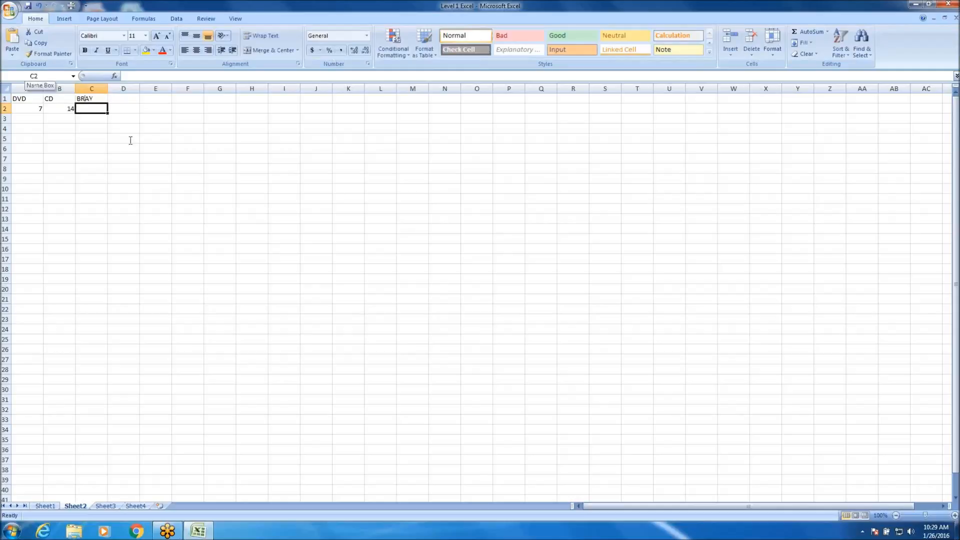
text(3)
key(Return)
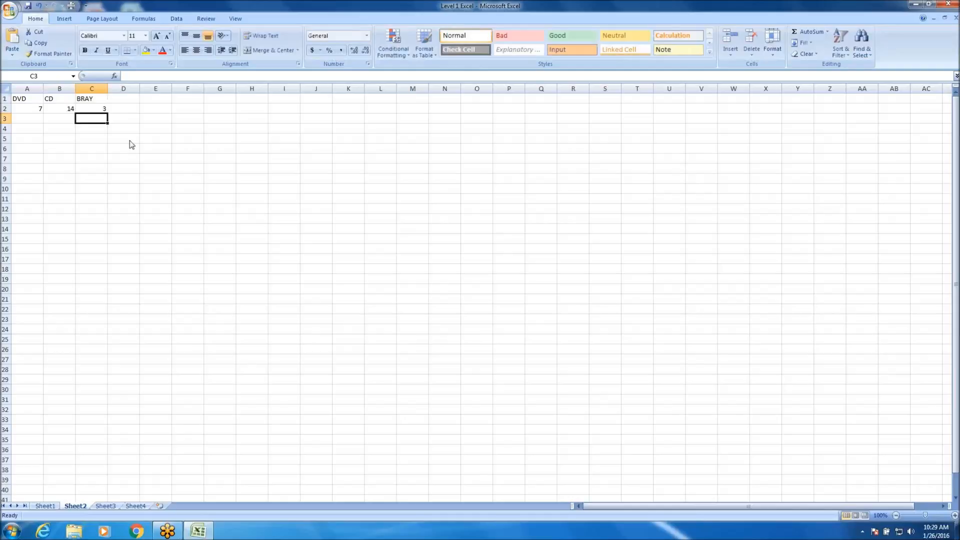
Go over the three disc counts in row 2, and add the heading Total Discs in D1.
click(253, 352)
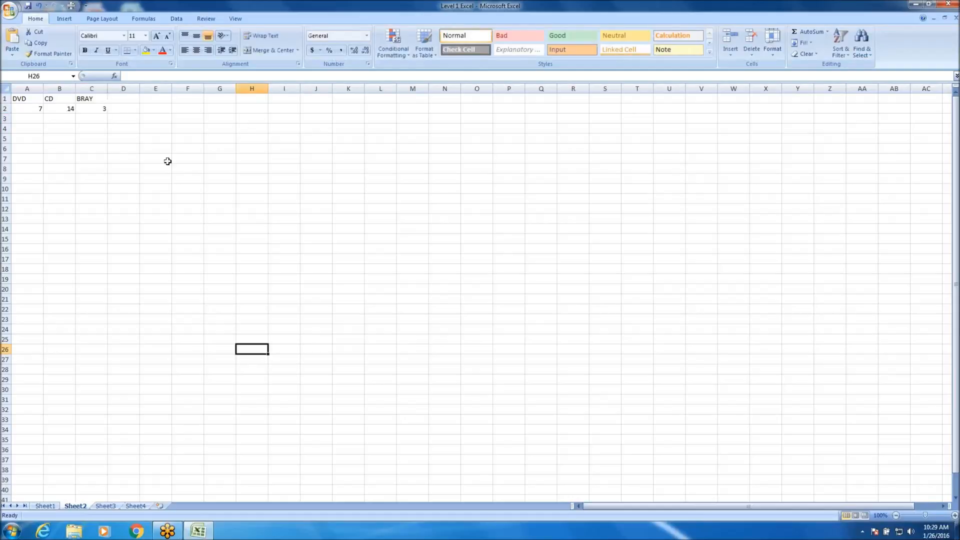
click(31, 110)
click(55, 107)
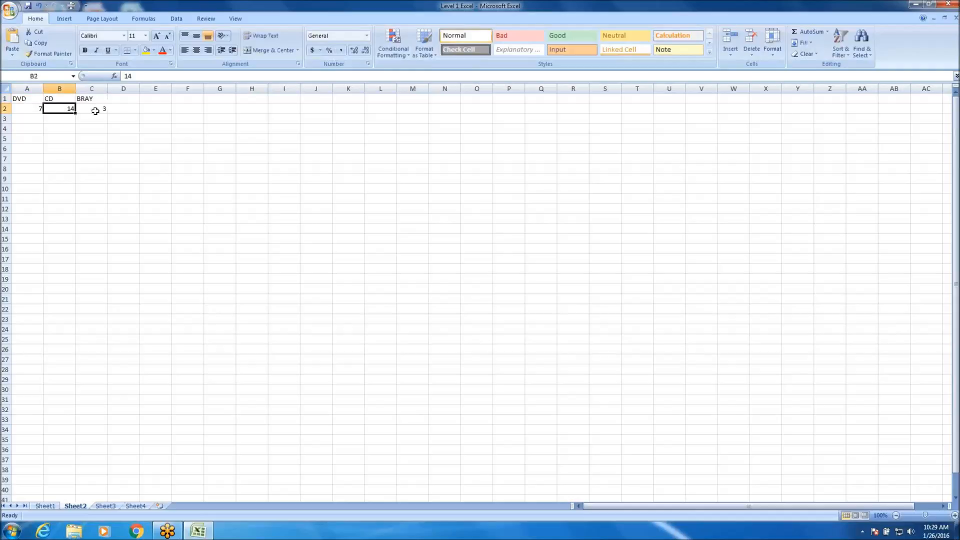
click(95, 110)
click(130, 100)
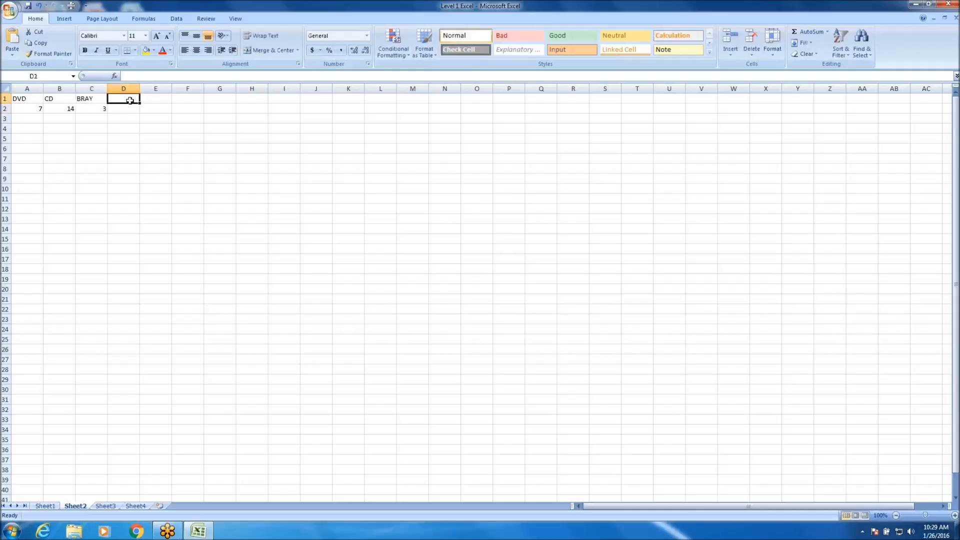
text(Total Discs)
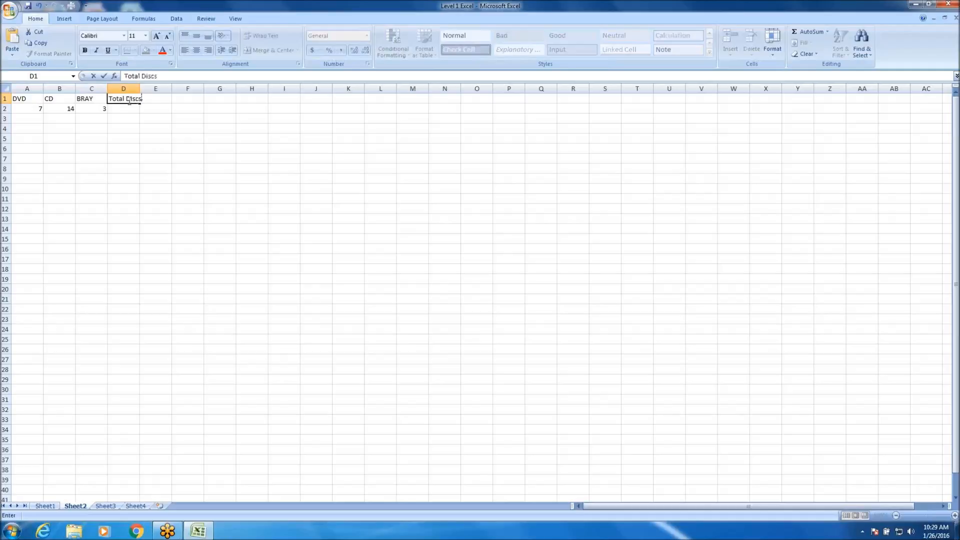
key(Return)
Total the three disc counts in D2 with the formula =A2+B2+C2.
click(169, 196)
click(127, 108)
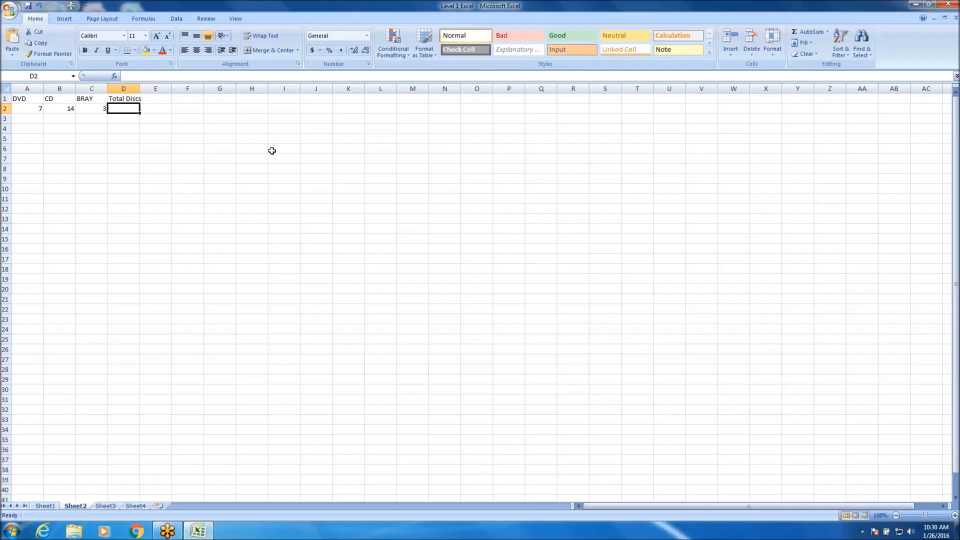
text(=)
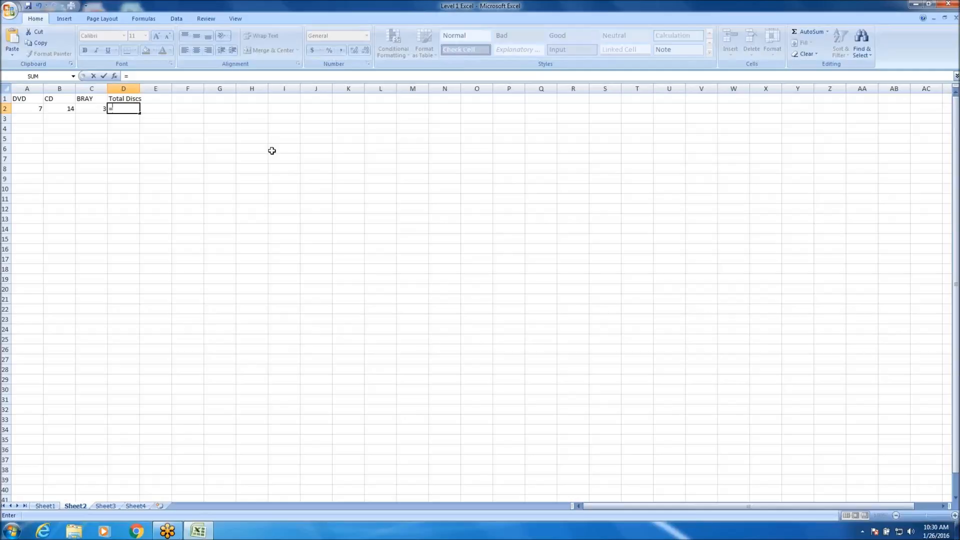
text(A)
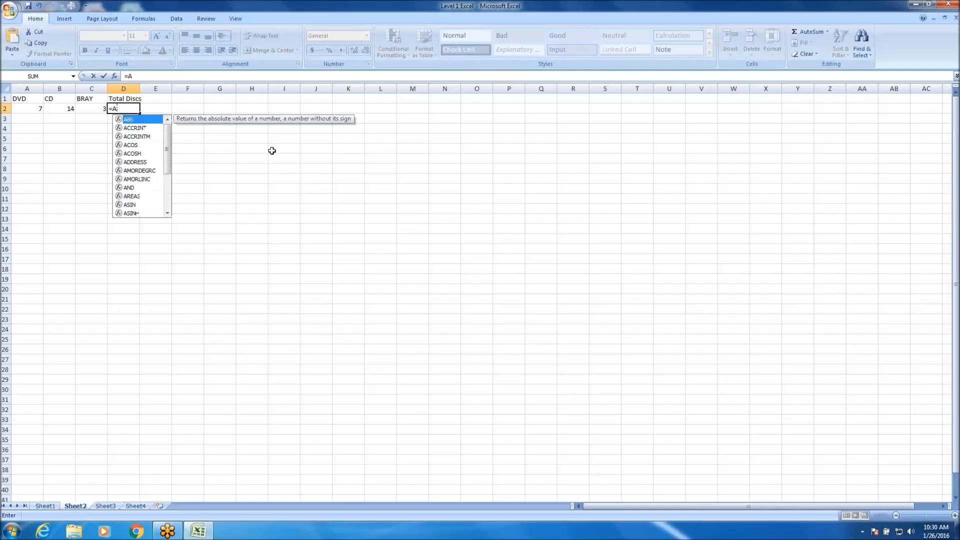
text(2)
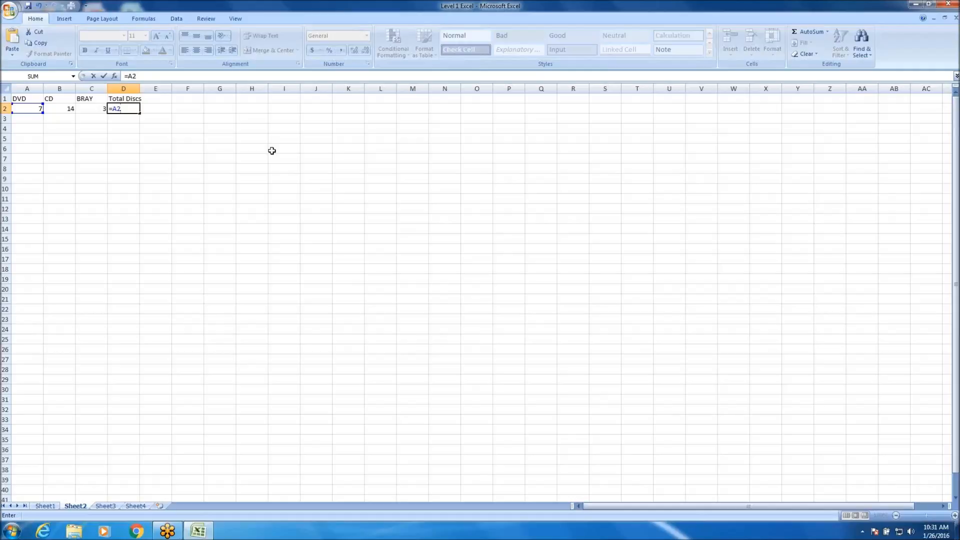
key(Down)
key(BackSpace)
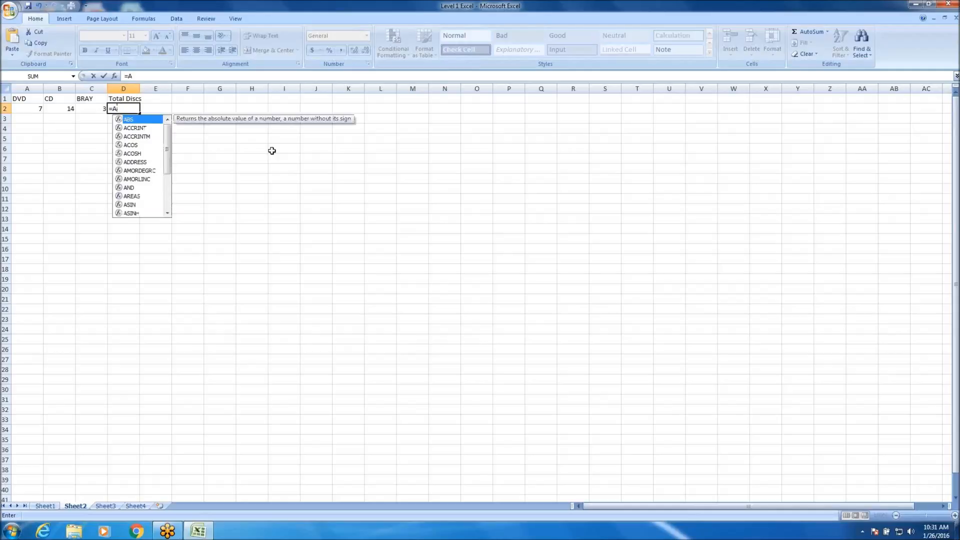
text(2+)
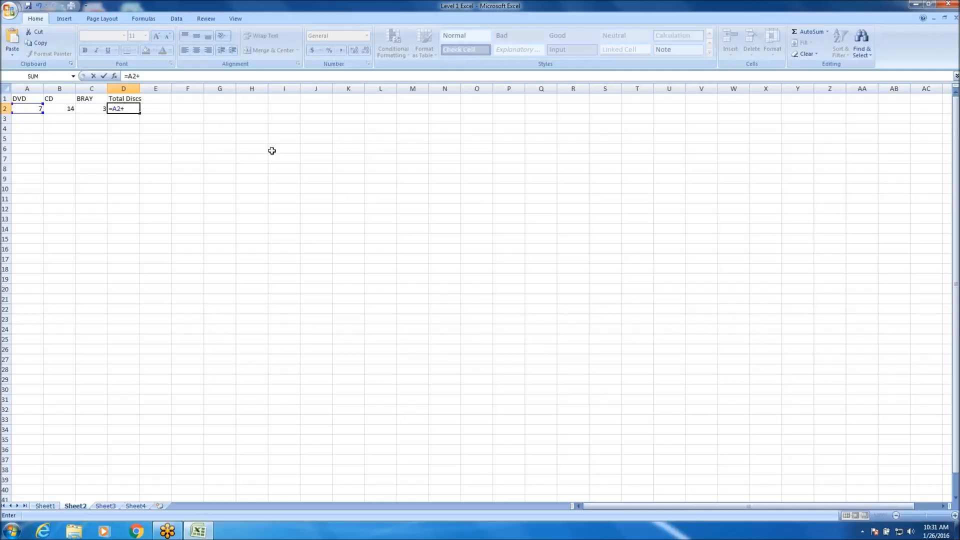
text(B)
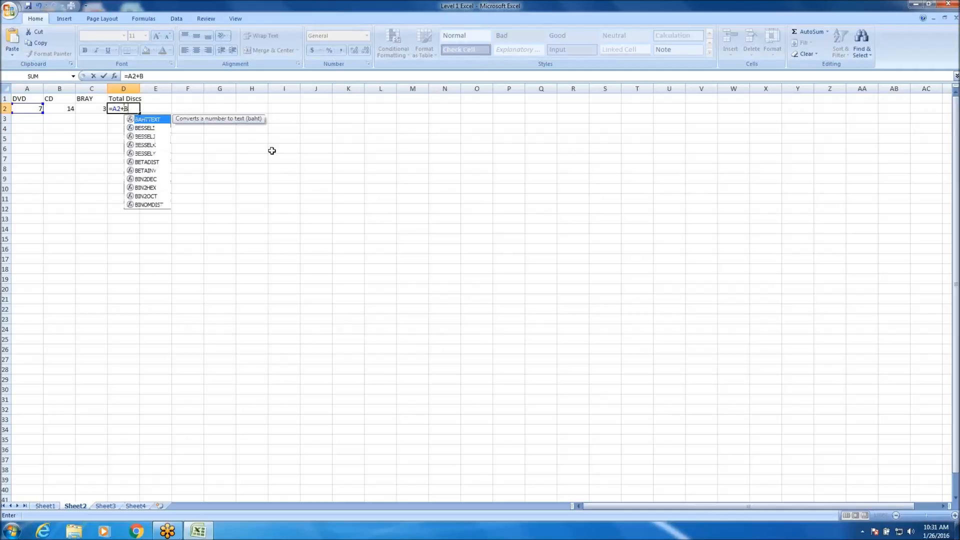
text(2)
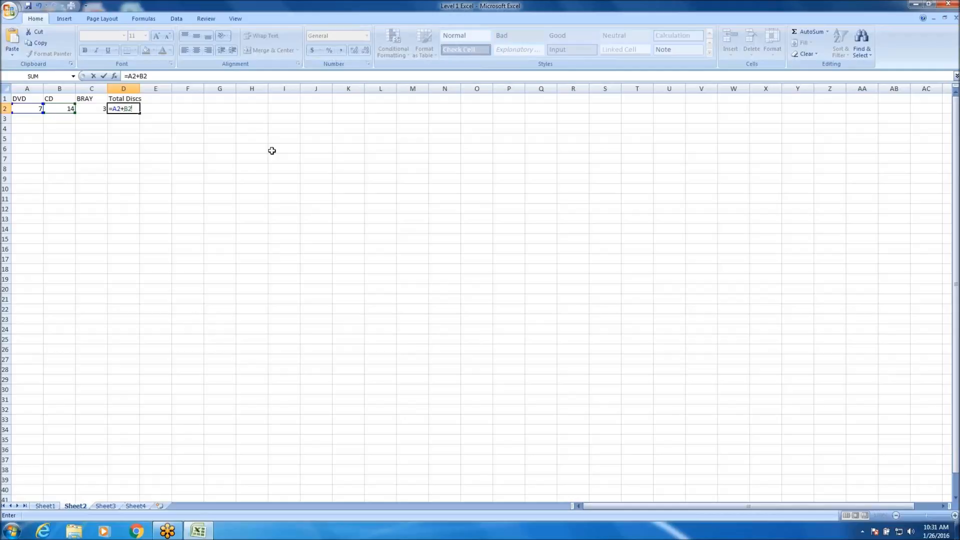
text(+C2)
key(Return)
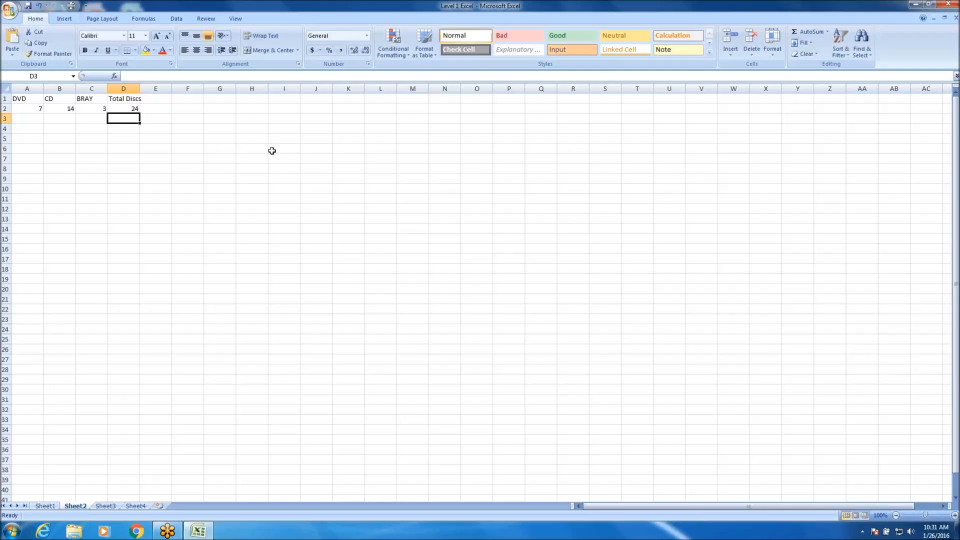
Examine the formula in D2 against the DVD, CD and BRAY counts and headings it refers to.
key(Left)
key(Up)
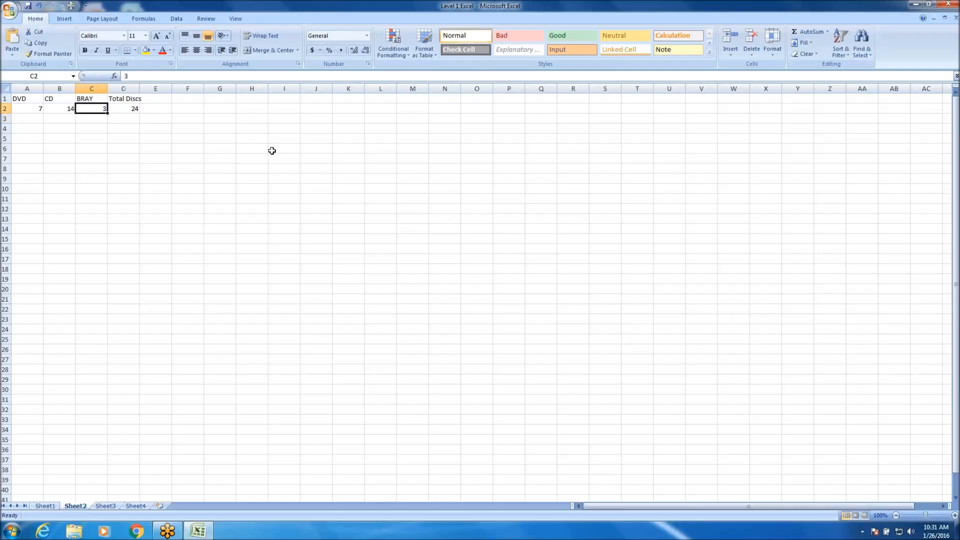
key(ctrl+Left)
key(ctrl+Right)
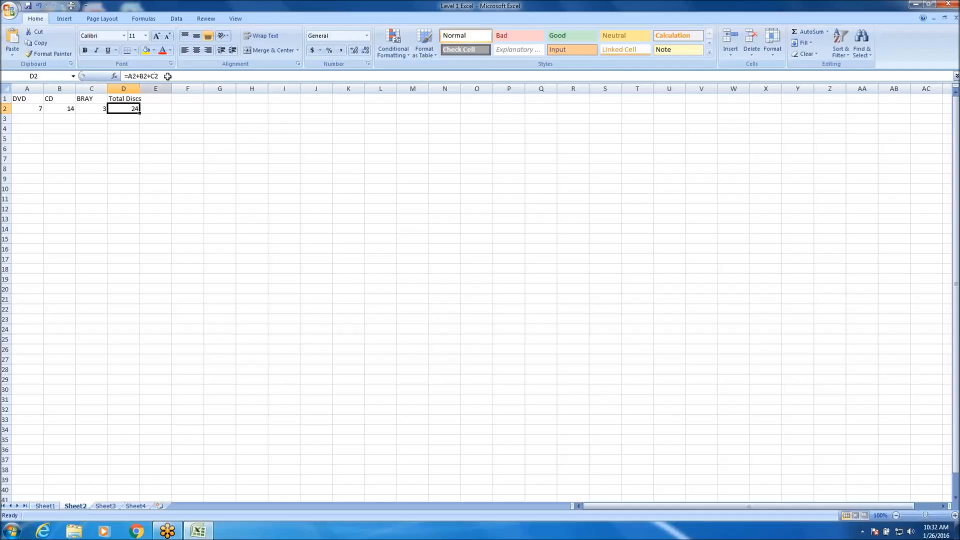
click(96, 109)
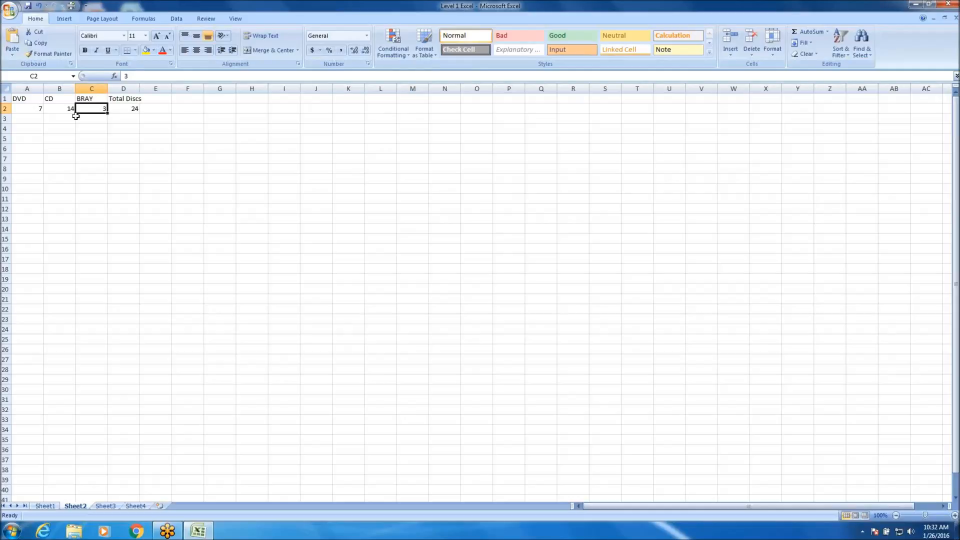
click(74, 111)
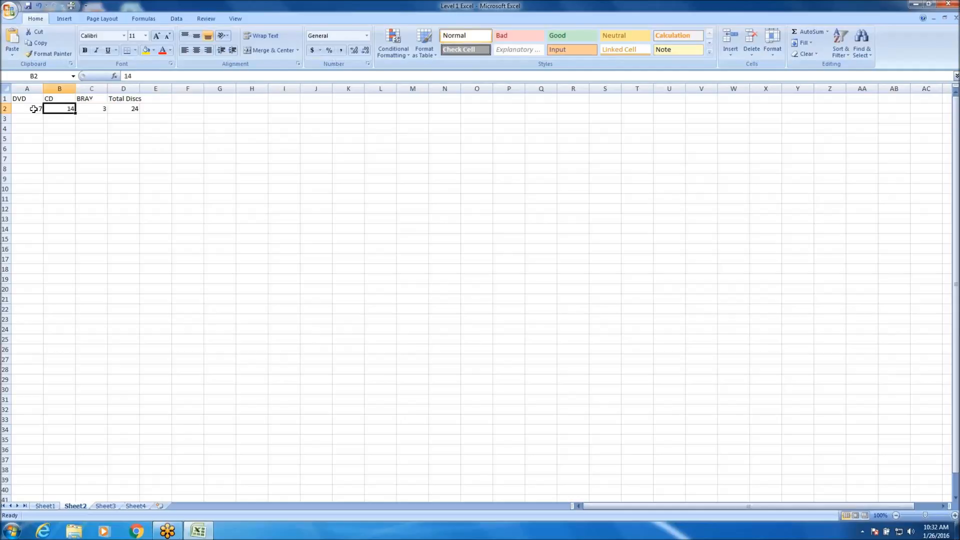
click(35, 109)
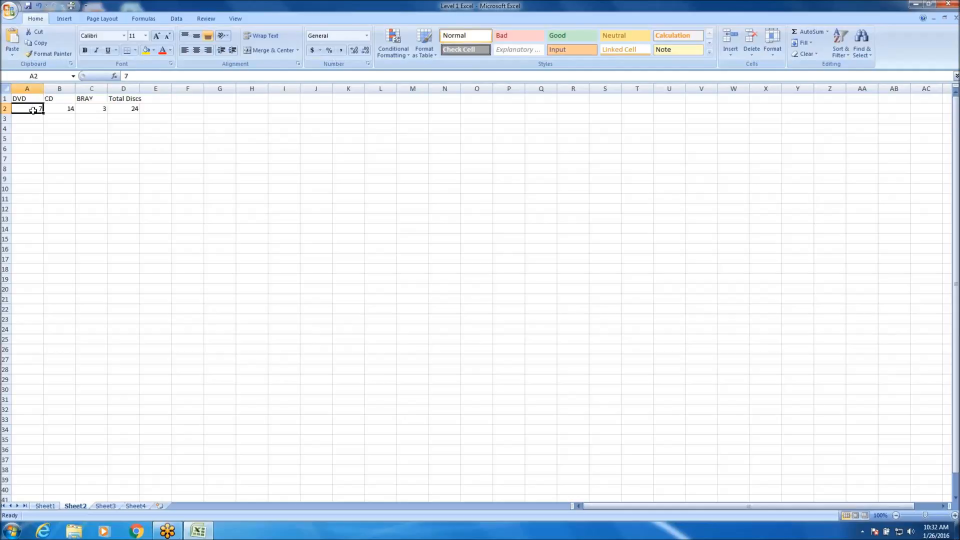
click(89, 99)
click(67, 99)
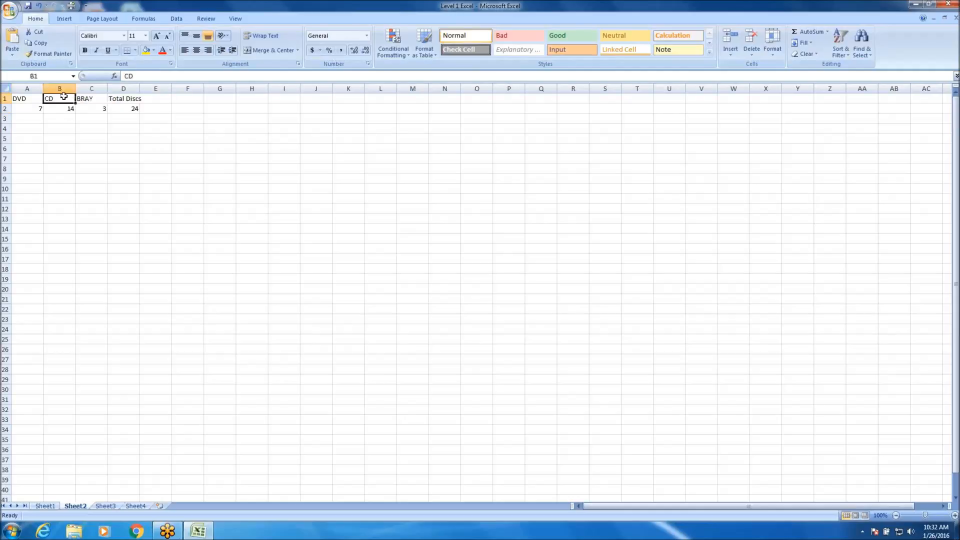
click(31, 99)
click(128, 109)
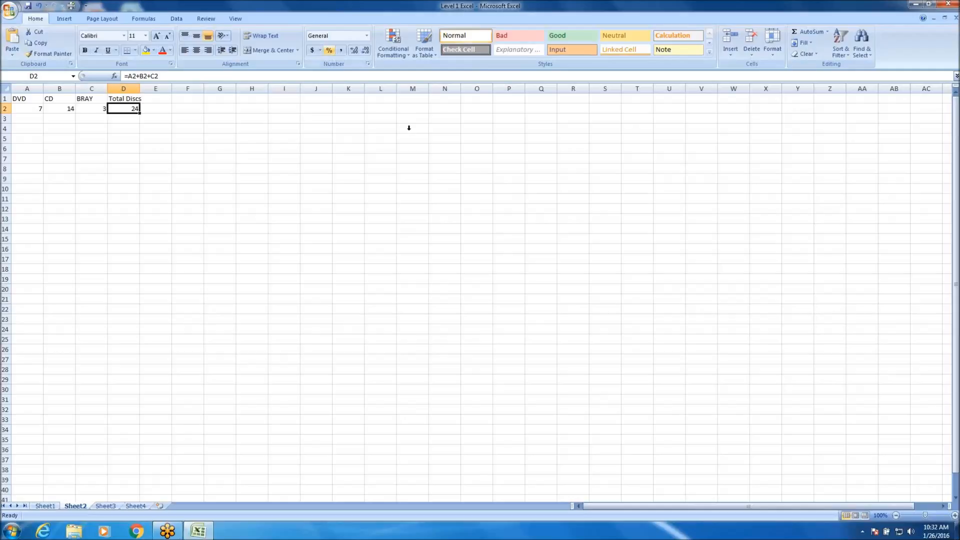
Replace the formula in D2 with an AutoSum of the three disc counts in A2:C2.
click(177, 179)
click(123, 108)
key(Delete)
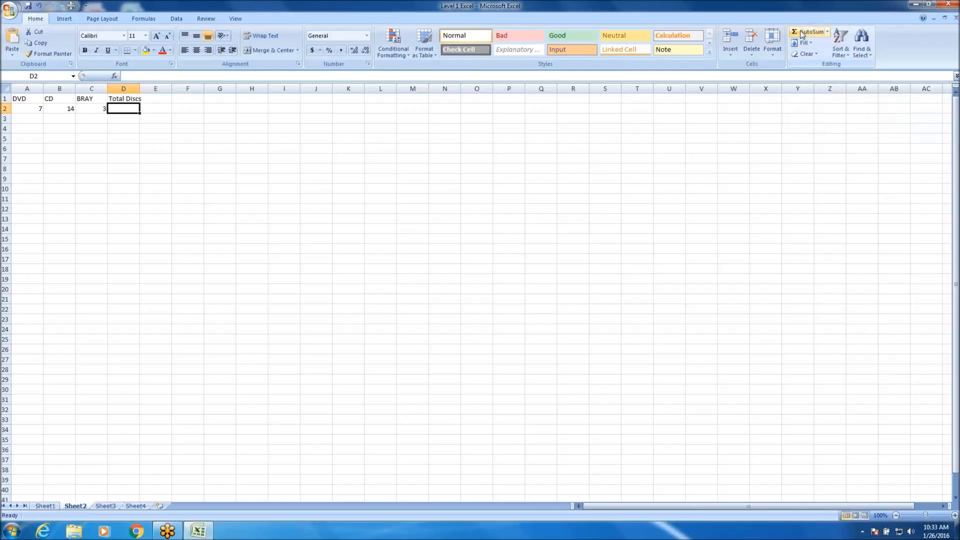
click(802, 33)
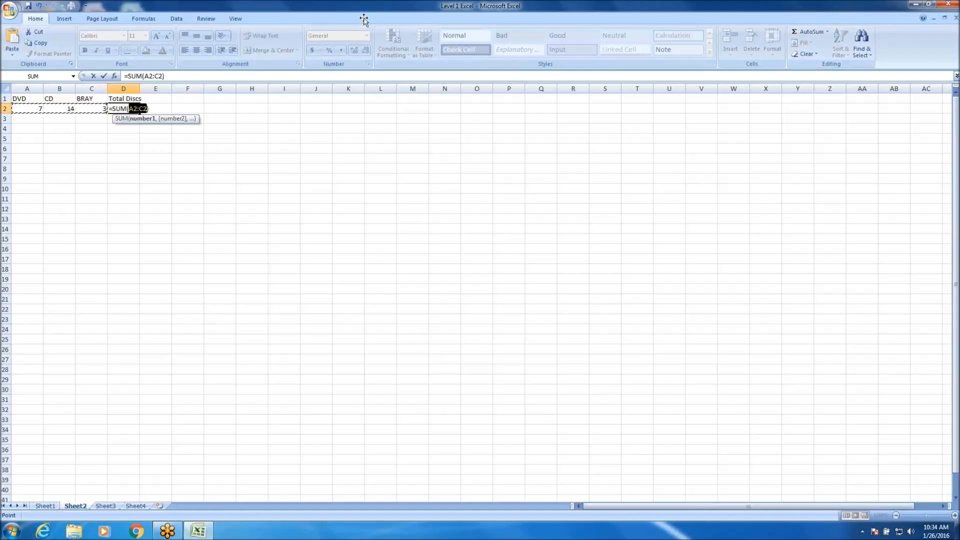
click(24, 109)
mouse_move(44, 107)
mouse_down()
mouse_move(75, 108)
mouse_move(45, 108)
mouse_move(57, 108)
mouse_up()
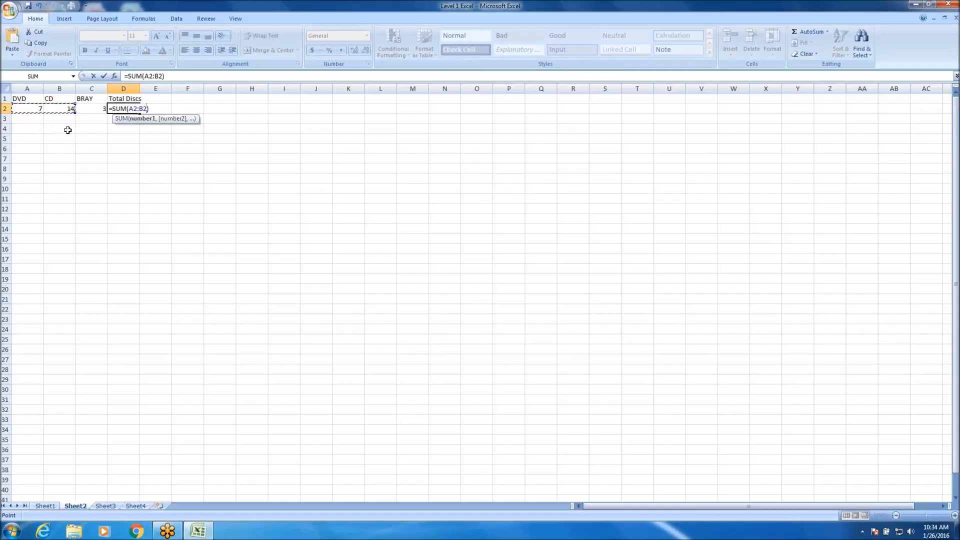
drag(29, 110, 90, 108)
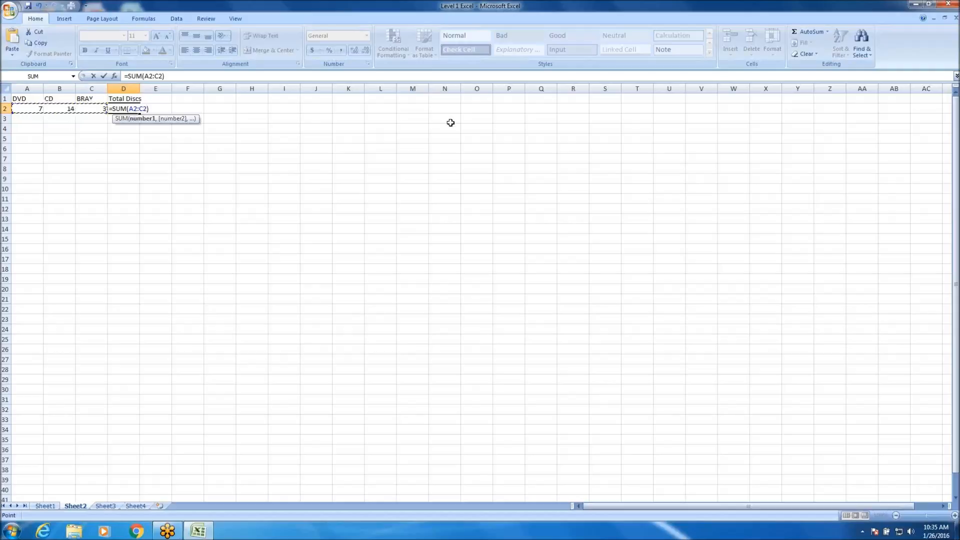
key(ctrl+Return)
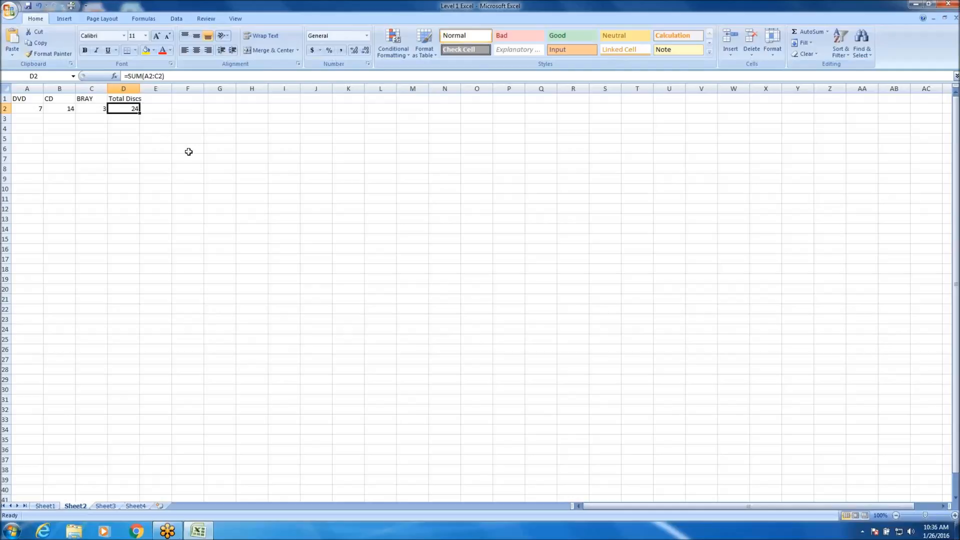
Enter the sample values 50, 40, 43, 22 and 77 down column I, from I2 to I6.
click(288, 108)
text(50)
key(Return)
text(40)
key(Return)
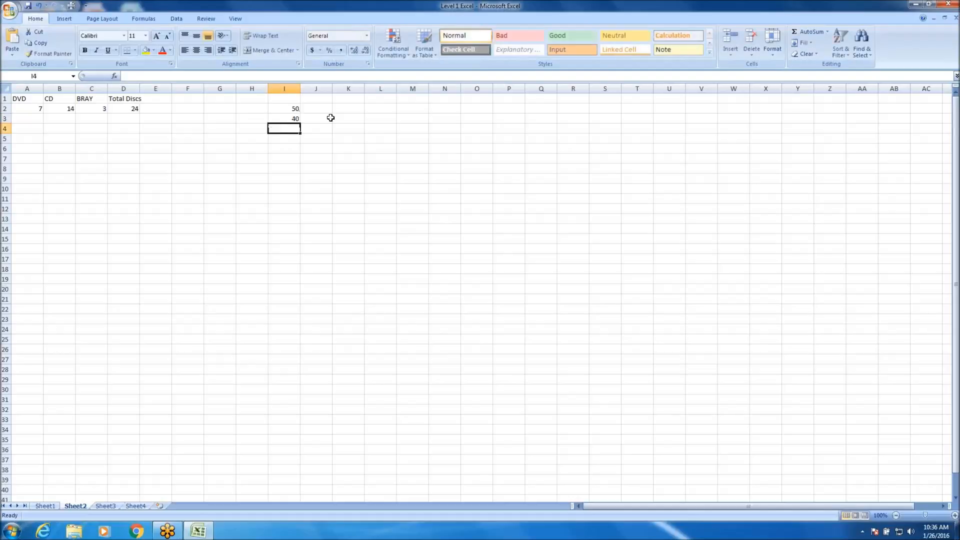
text(43)
key(Return)
text(22)
key(Return)
text(77)
key(Return)
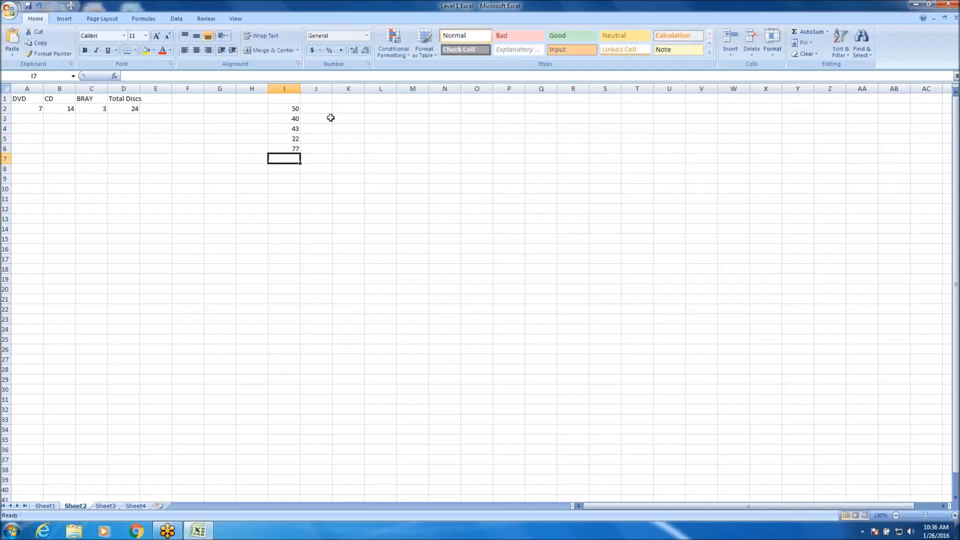
Total the column I2:I6 in I7 with AutoSum, and clear I7 again.
click(289, 168)
click(286, 158)
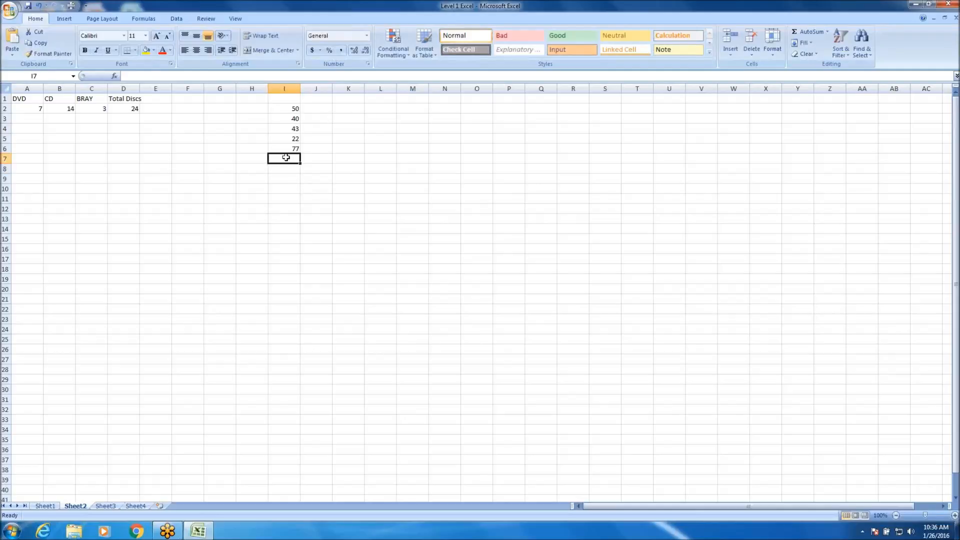
click(804, 33)
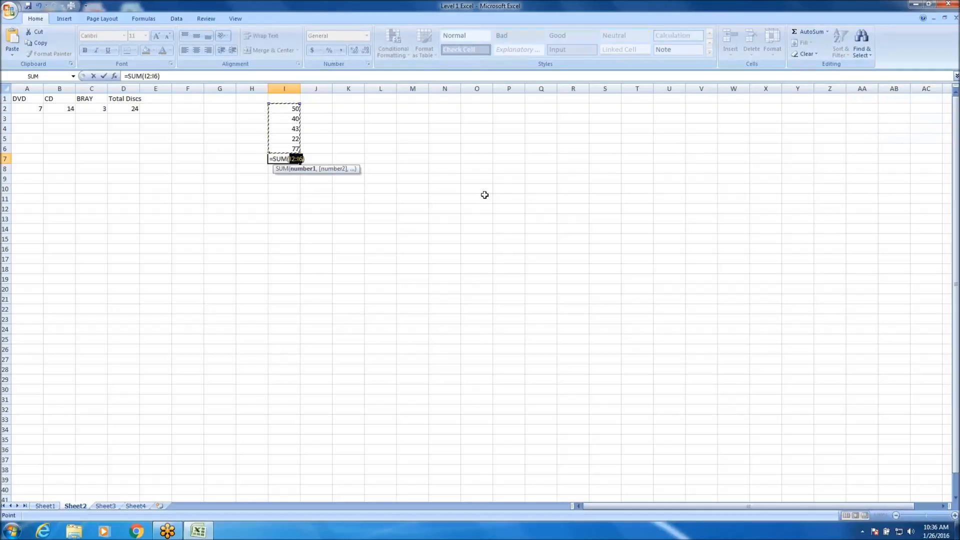
key(Return)
click(285, 156)
key(Delete)
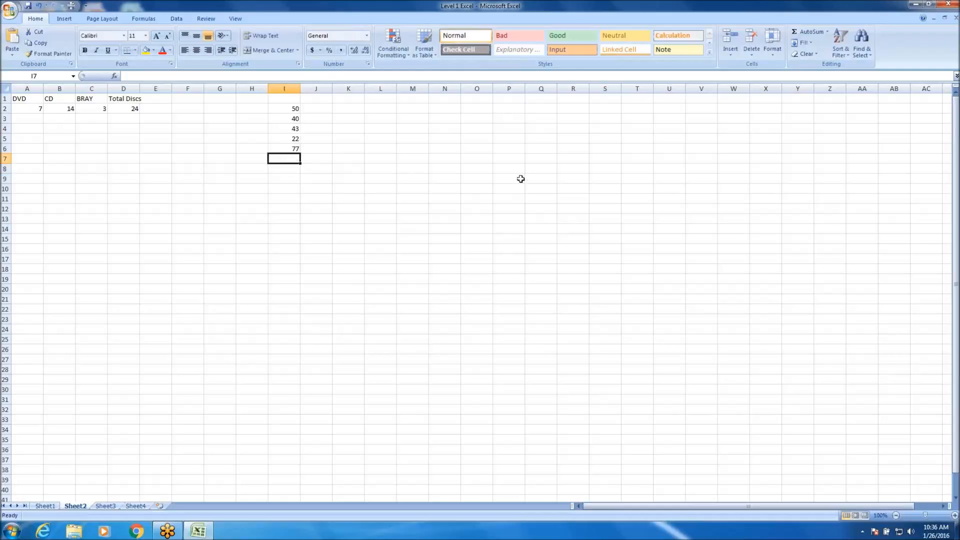
Enter 55 in each of the cells H7, G7 and F7.
click(259, 159)
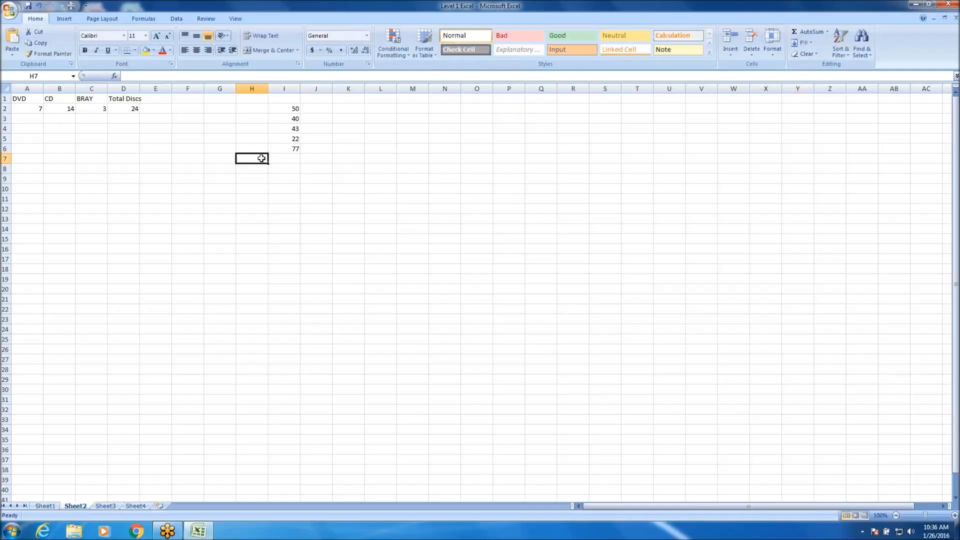
text(55)
key(Left)
text(55)
click(190, 161)
text(55)
Insert an AutoSum in I7 and change its range to the row values F7:H7.
click(284, 159)
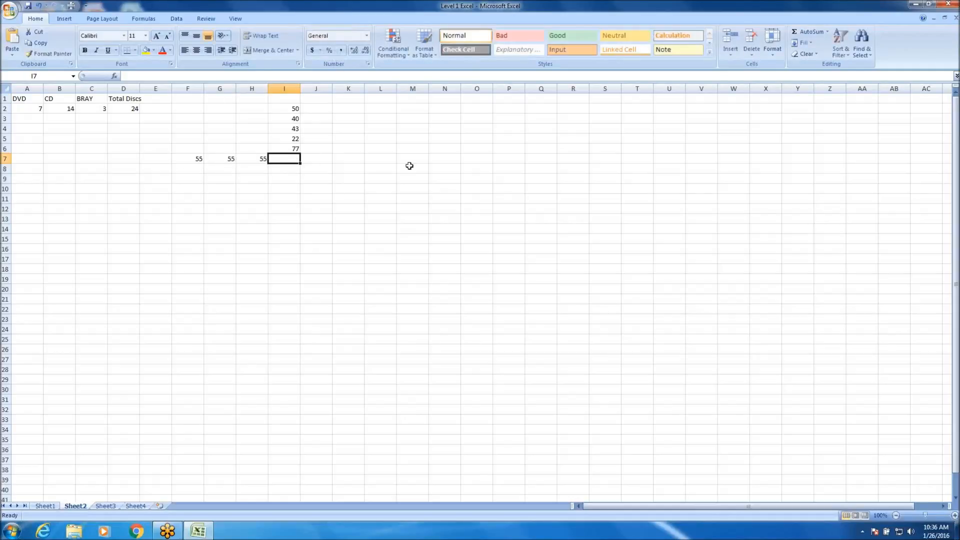
click(809, 31)
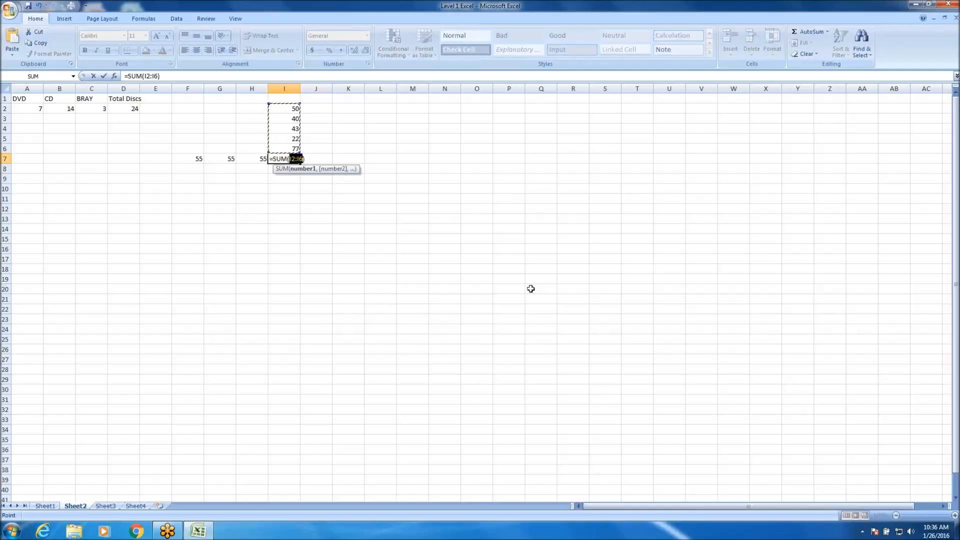
drag(256, 160, 208, 158)
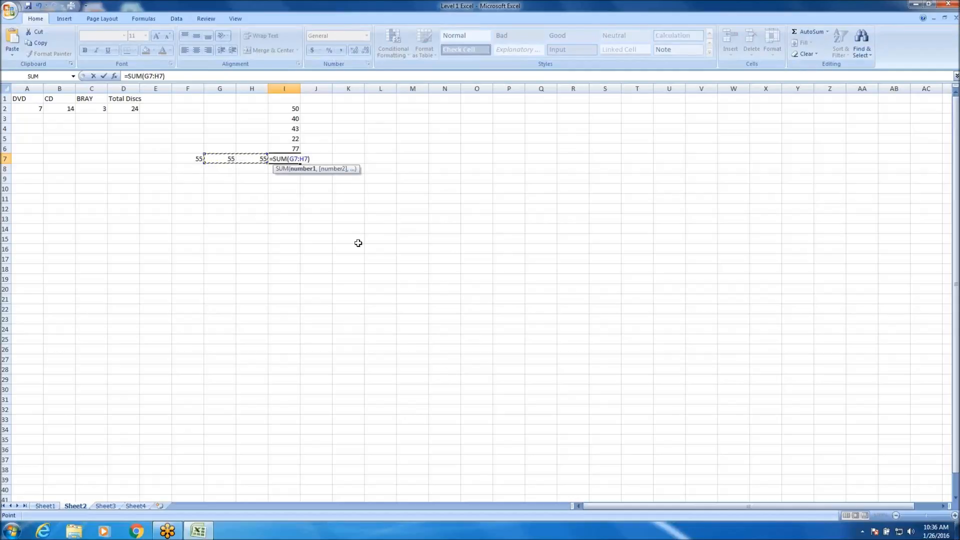
drag(198, 160, 261, 161)
key(Return)
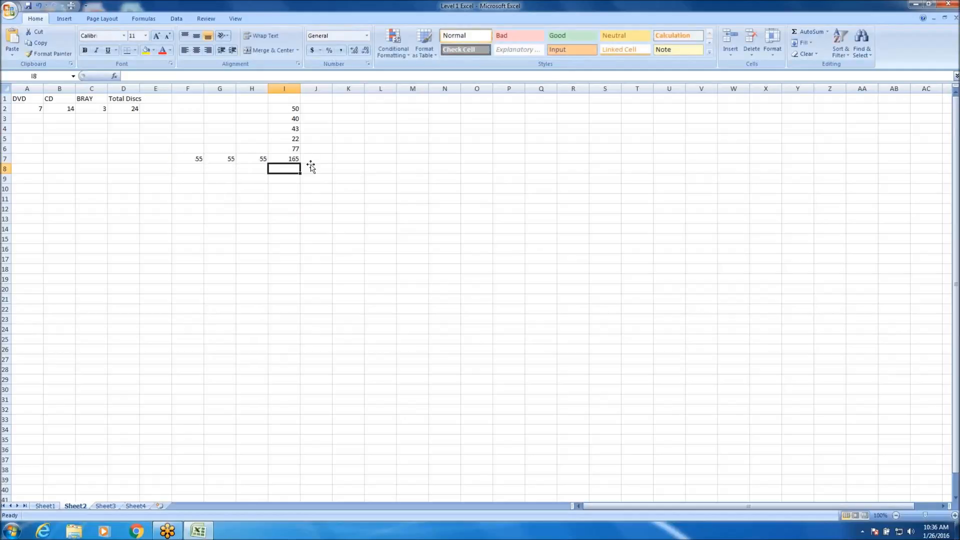
click(292, 159)
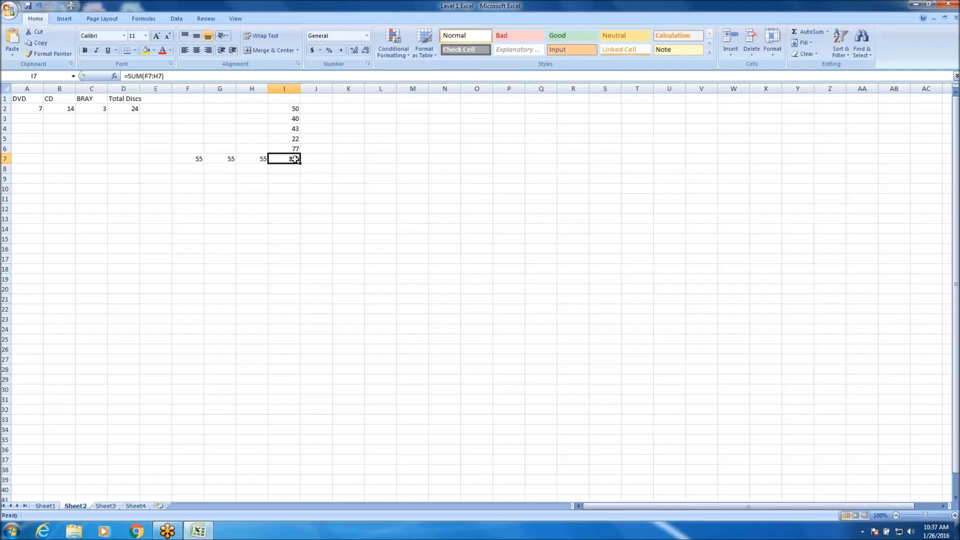
Add the two totals D2 and I7 together in L7 with the formula =SUM(D2+I7).
click(384, 160)
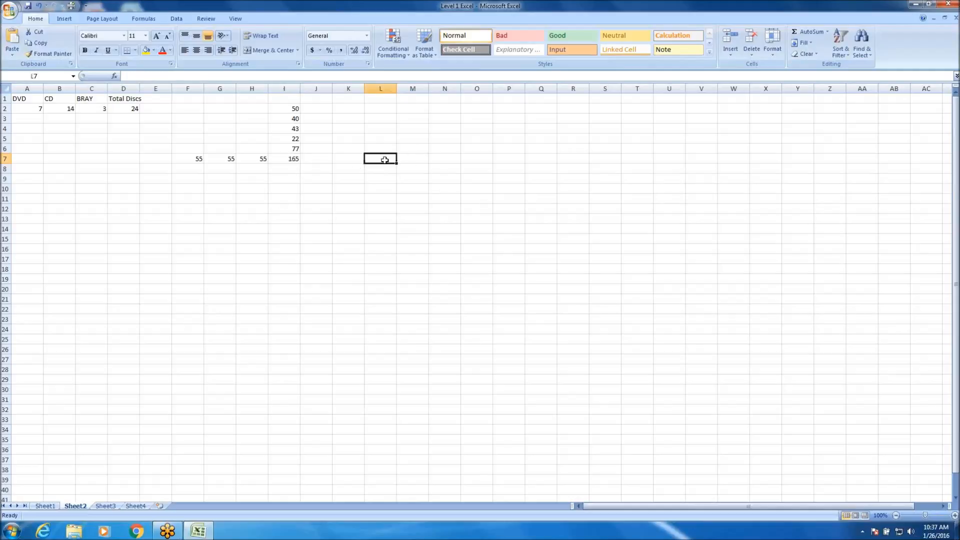
click(807, 32)
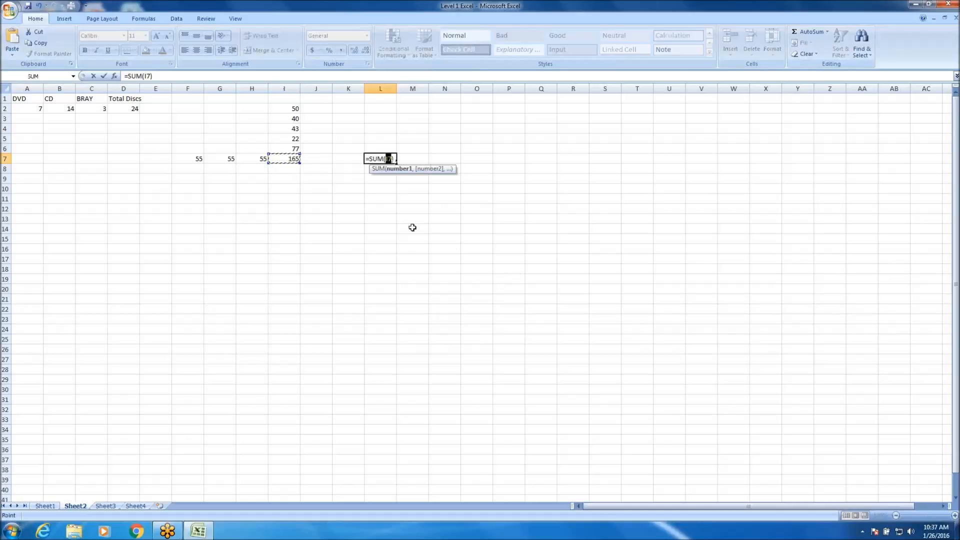
click(127, 107)
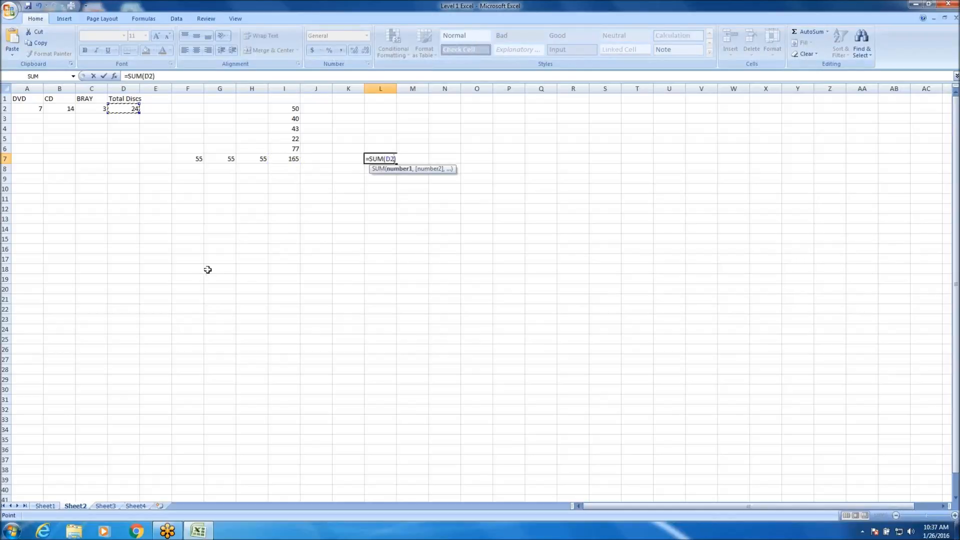
text(=)
key(BackSpace)
text(+)
click(290, 160)
key(Return)
Examine the formula in L7 against the two total cells D2 and I7 it refers to.
click(292, 159)
click(376, 158)
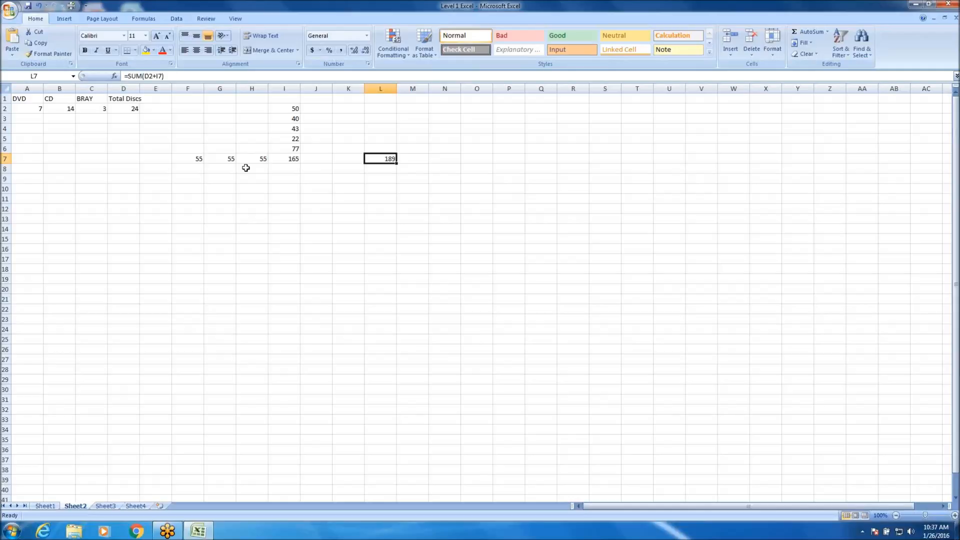
click(289, 157)
click(132, 109)
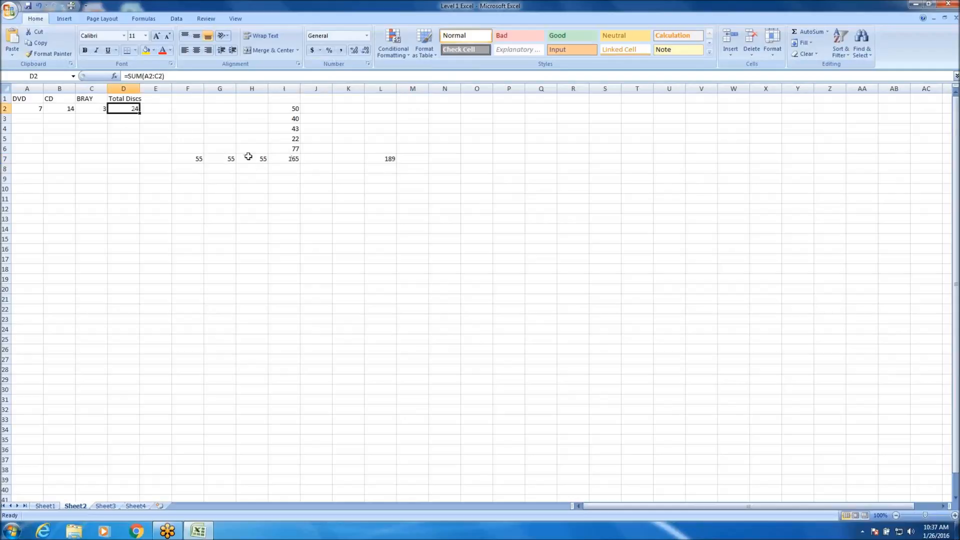
click(294, 158)
click(126, 109)
click(157, 158)
click(158, 229)
drag(156, 257, 158, 250)
click(180, 149)
click(38, 127)
click(30, 296)
click(94, 213)
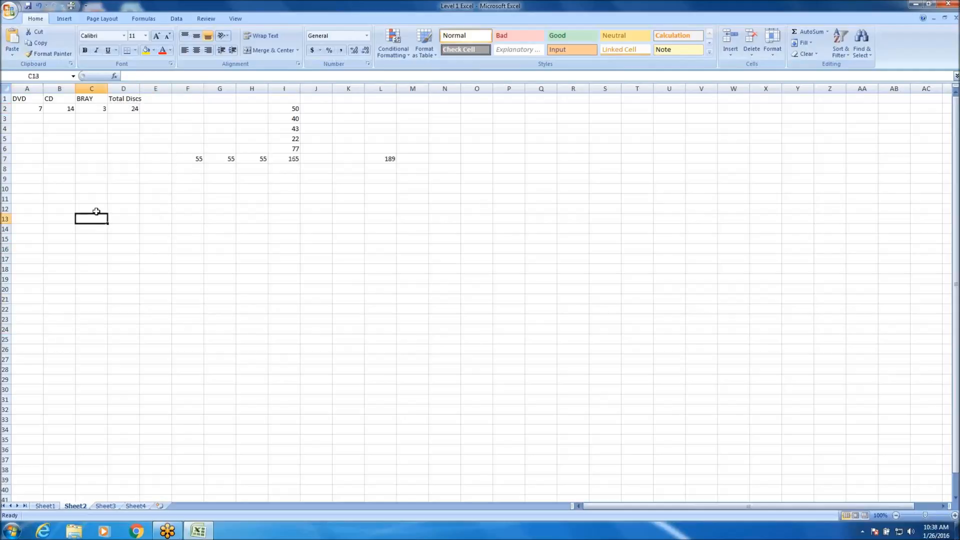
click(386, 159)
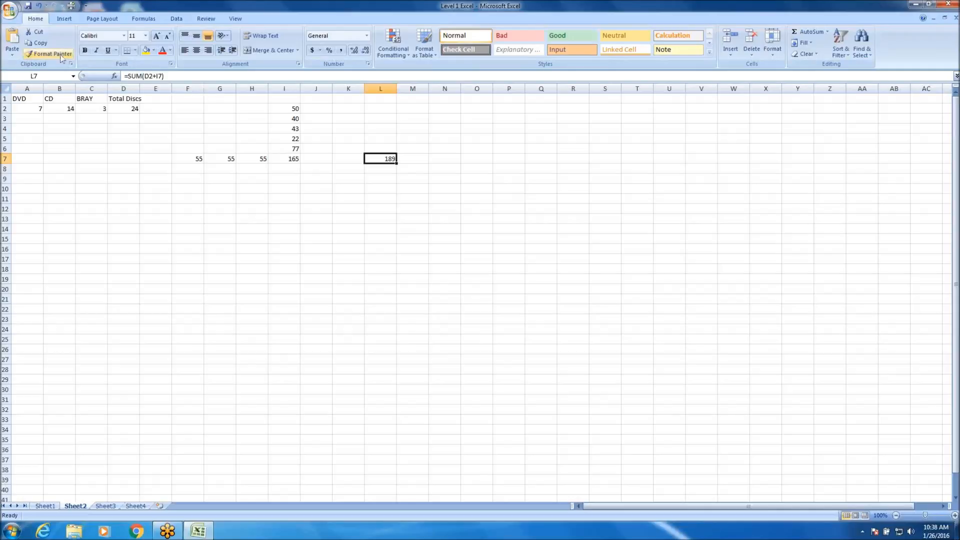
click(285, 170)
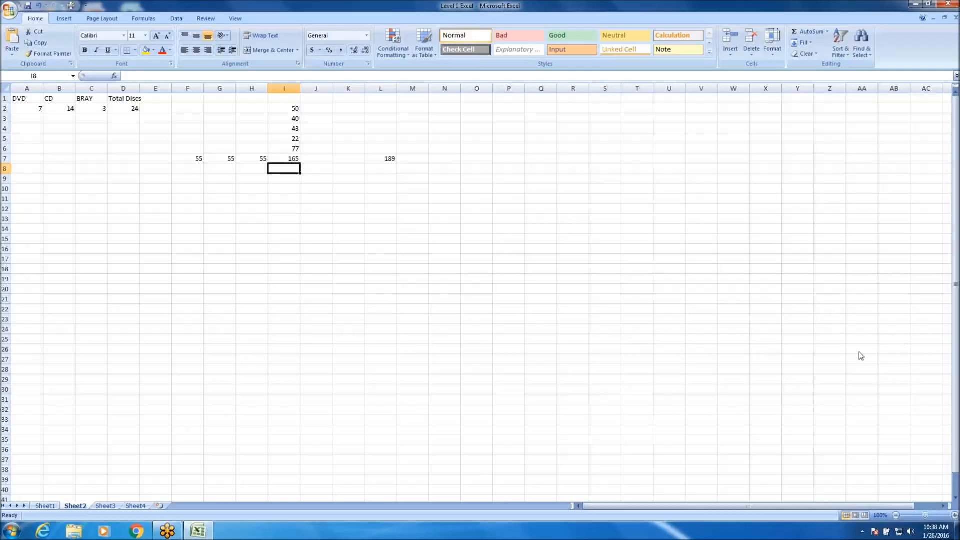
Clear all the practice values and formulas from the range E1:M7.
click(906, 339)
drag(163, 98, 403, 159)
key(Delete)
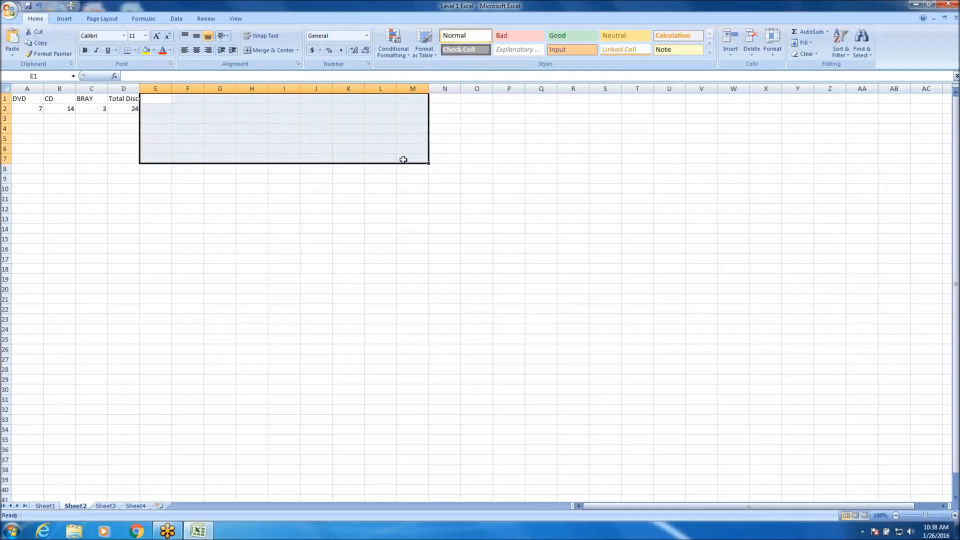
click(417, 204)
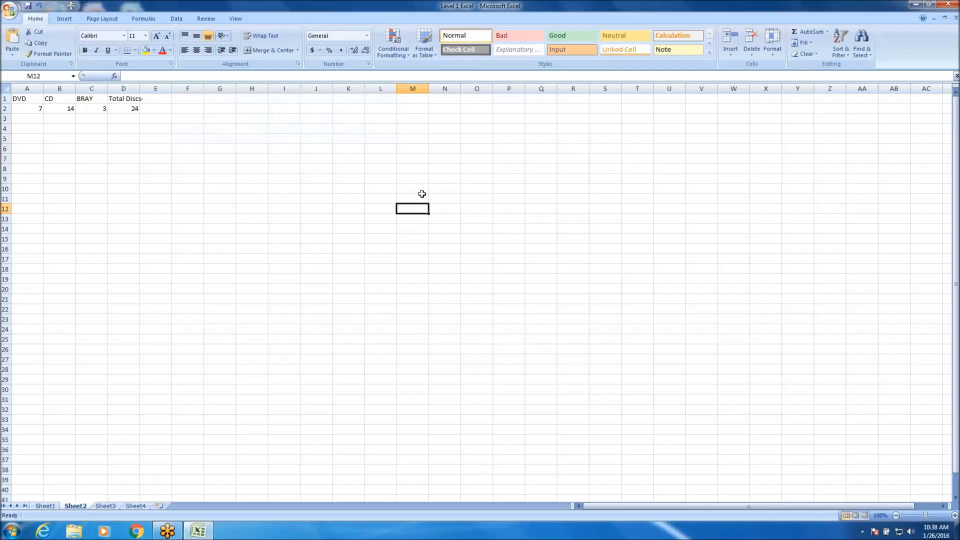
Open the Insert Function dialog for M12 from the AutoSum options and look through the most recently used functions.
click(829, 32)
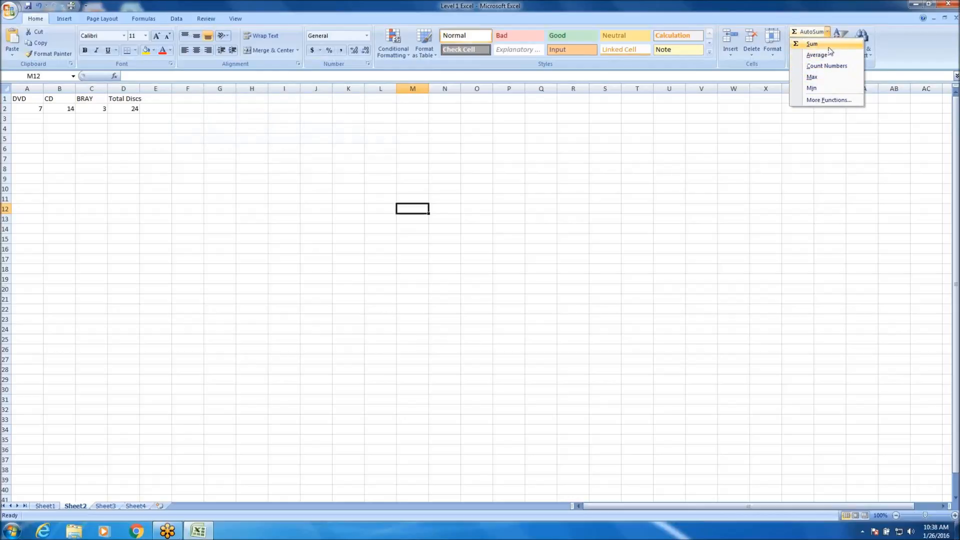
click(830, 100)
drag(231, 161, 294, 151)
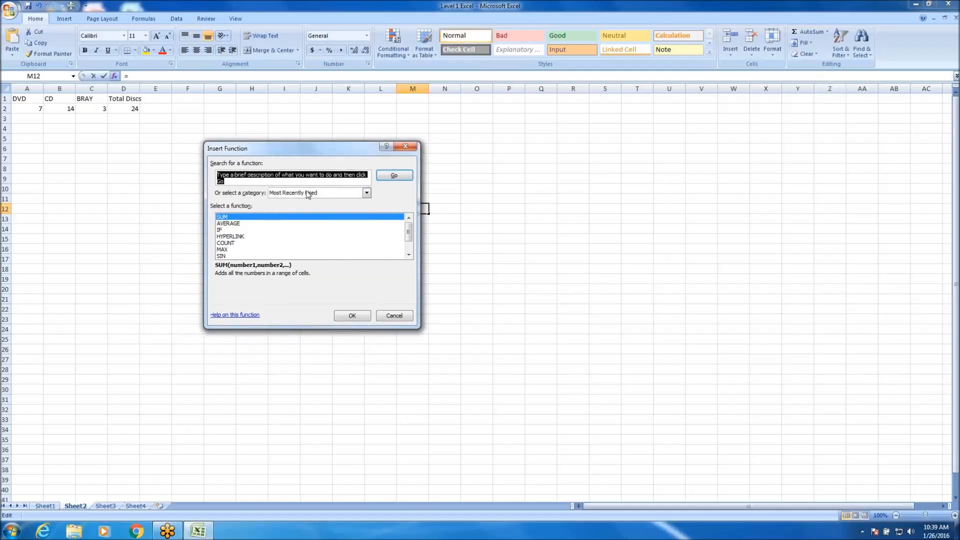
click(410, 256)
click(410, 256)
click(410, 256)
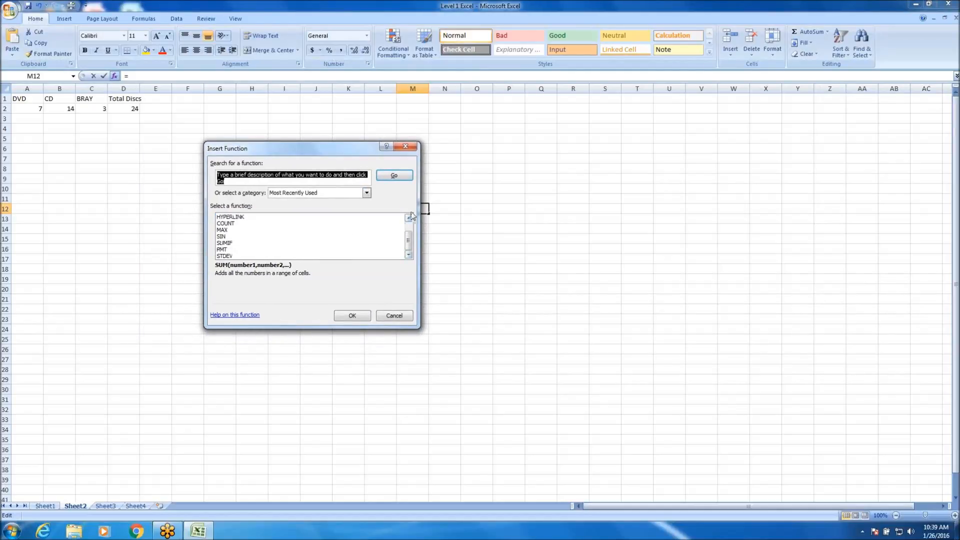
scroll(410, 217, up, 1)
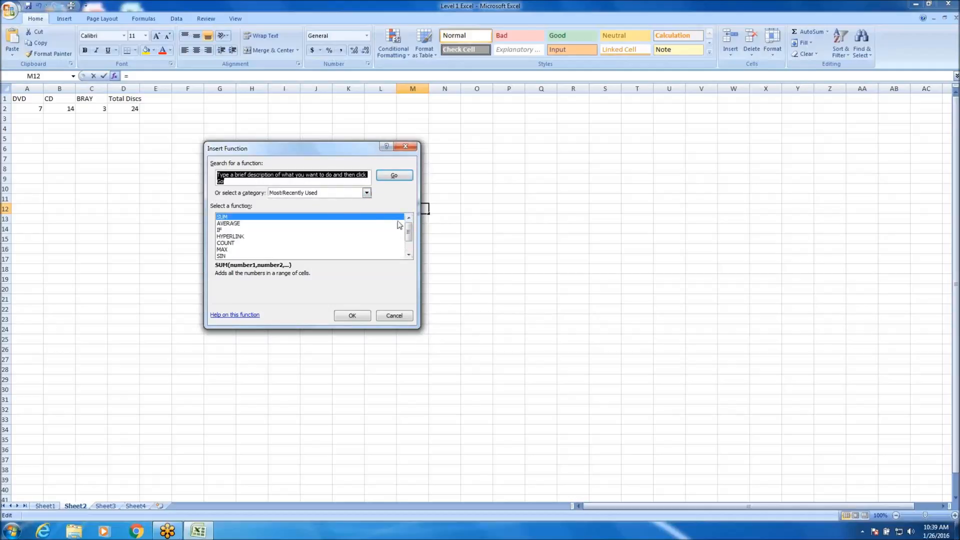
Show the functions of category All in the Insert Function dialog and look through the list from beginning to end.
click(367, 194)
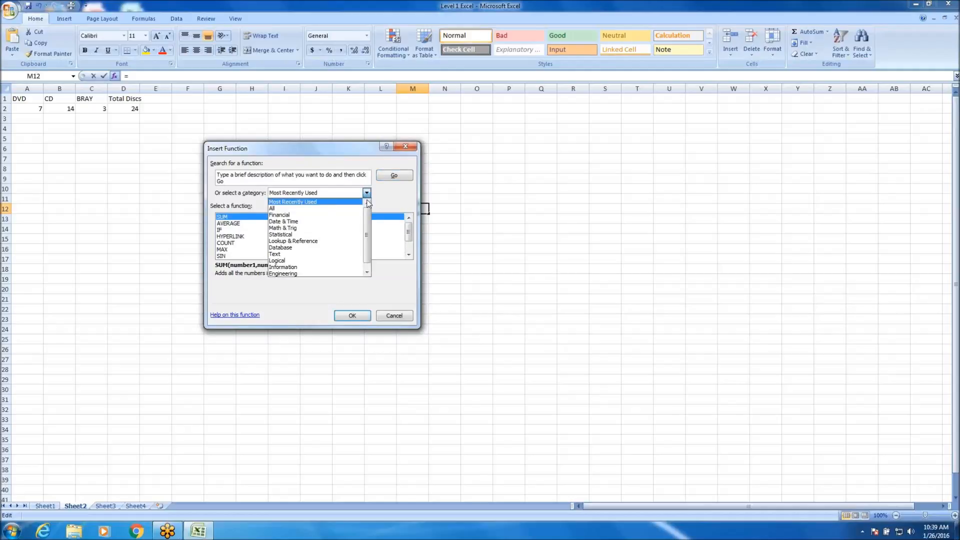
click(283, 208)
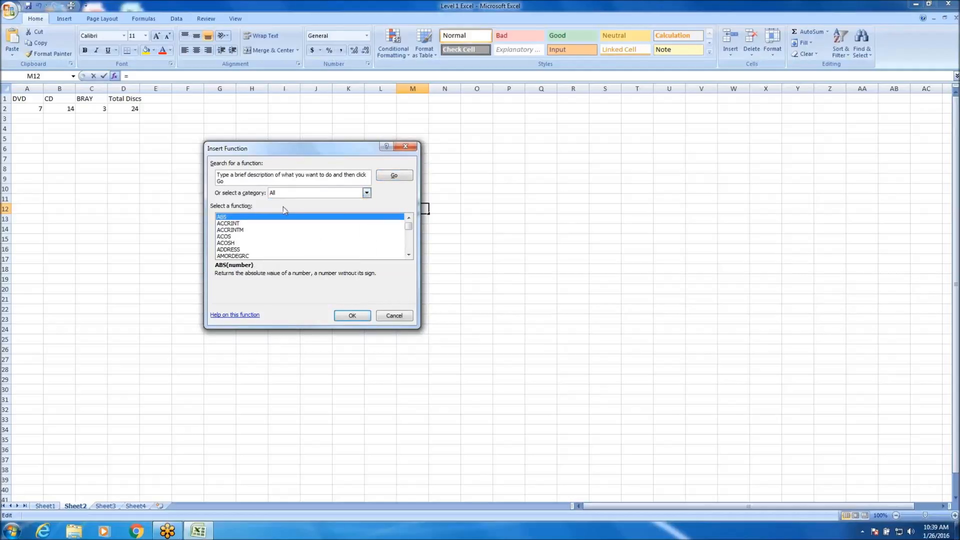
click(409, 255)
click(408, 255)
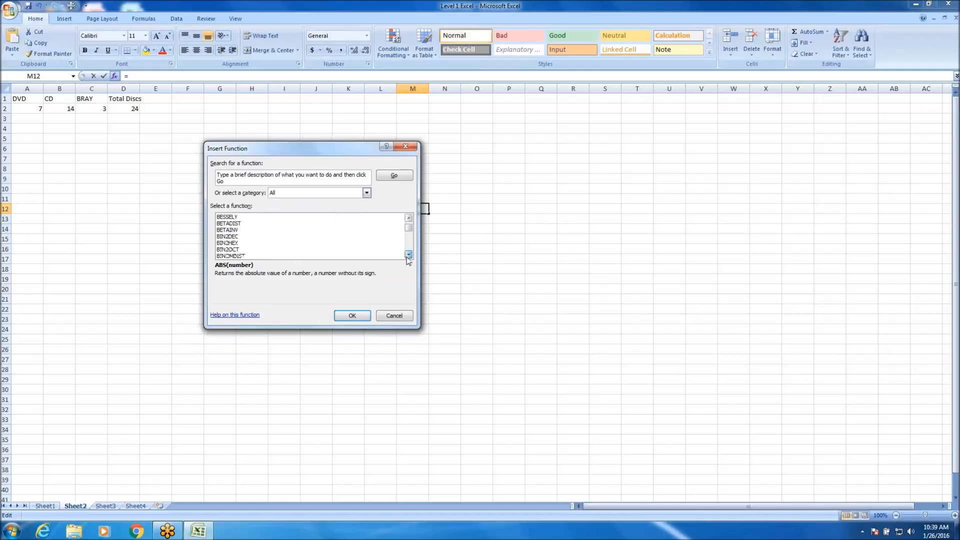
click(411, 223)
drag(411, 231, 411, 250)
Switch the function category to Financial and look through its functions and the other available categories.
click(367, 192)
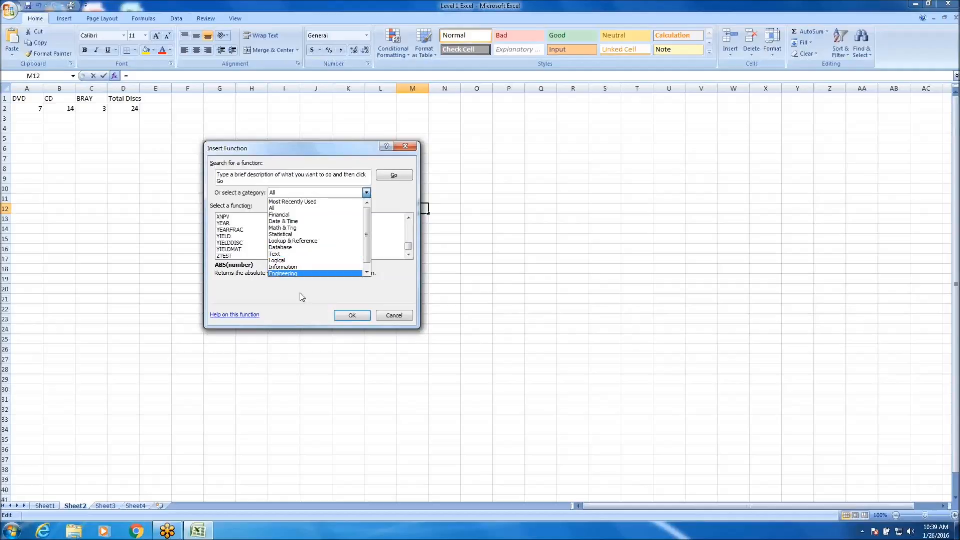
click(367, 273)
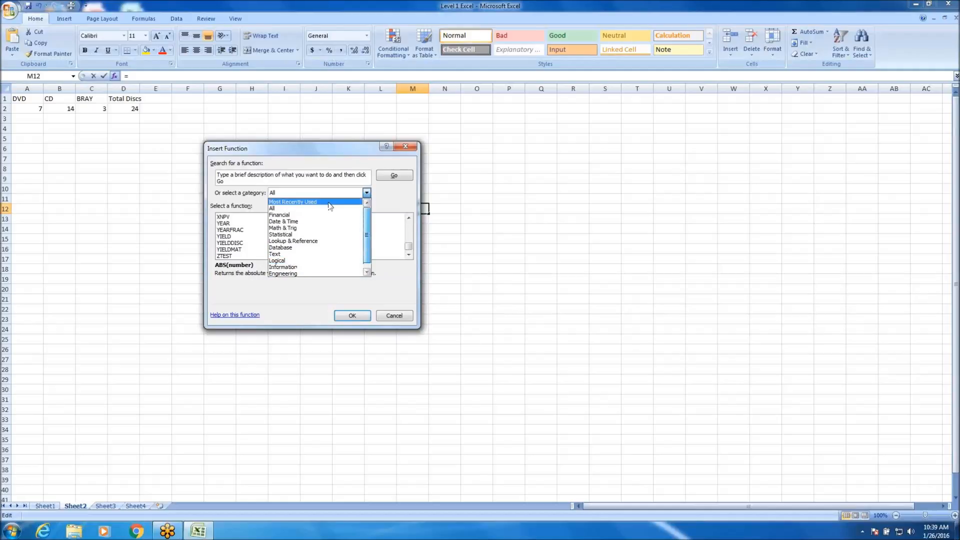
click(313, 209)
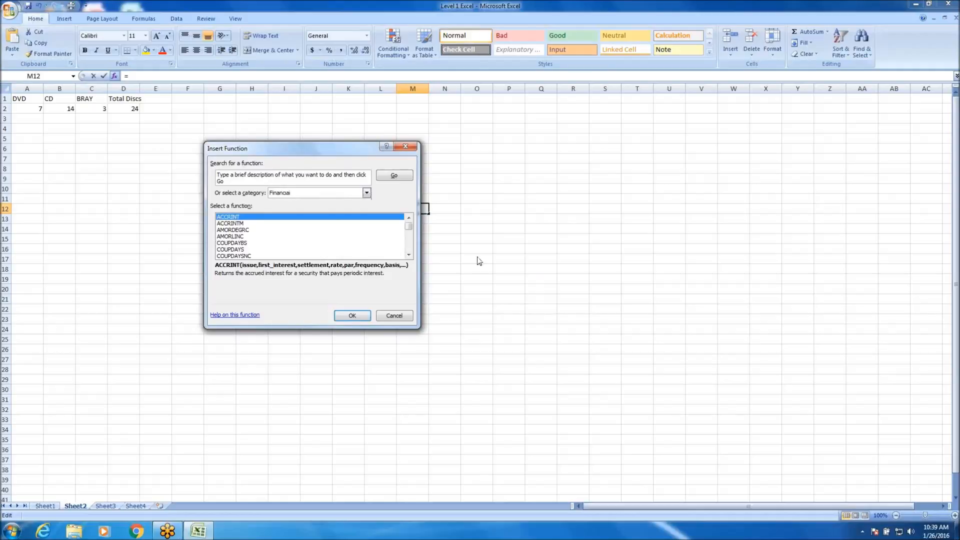
drag(408, 226, 413, 251)
click(367, 193)
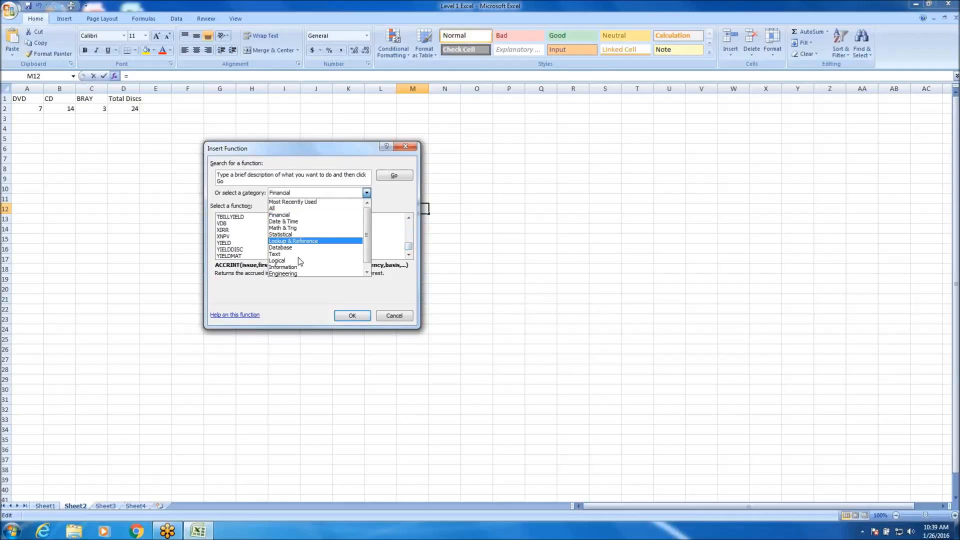
click(446, 210)
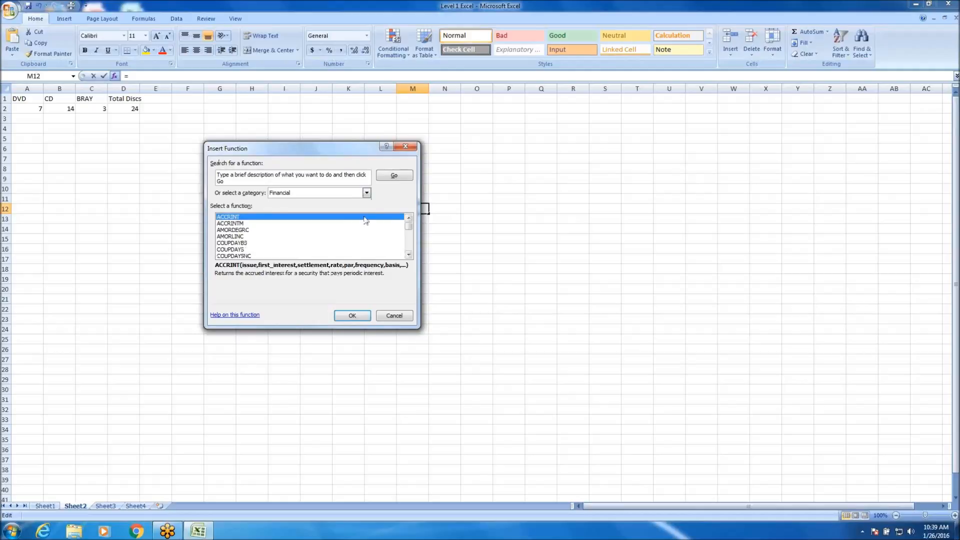
Review the category choices again and read the description of the financial function COUPNUM.
click(367, 193)
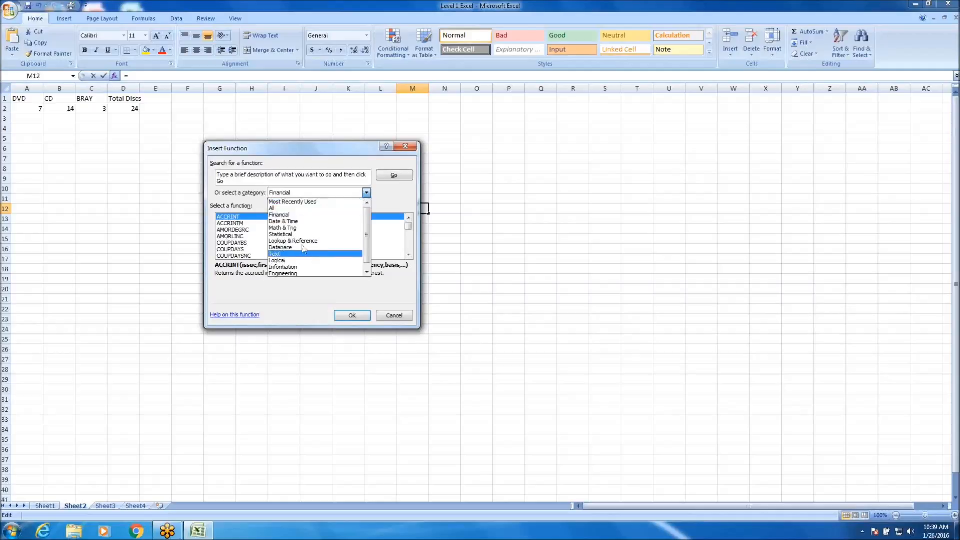
click(249, 238)
scroll(324, 242, down, 3)
scroll(310, 243, up, 1)
click(240, 230)
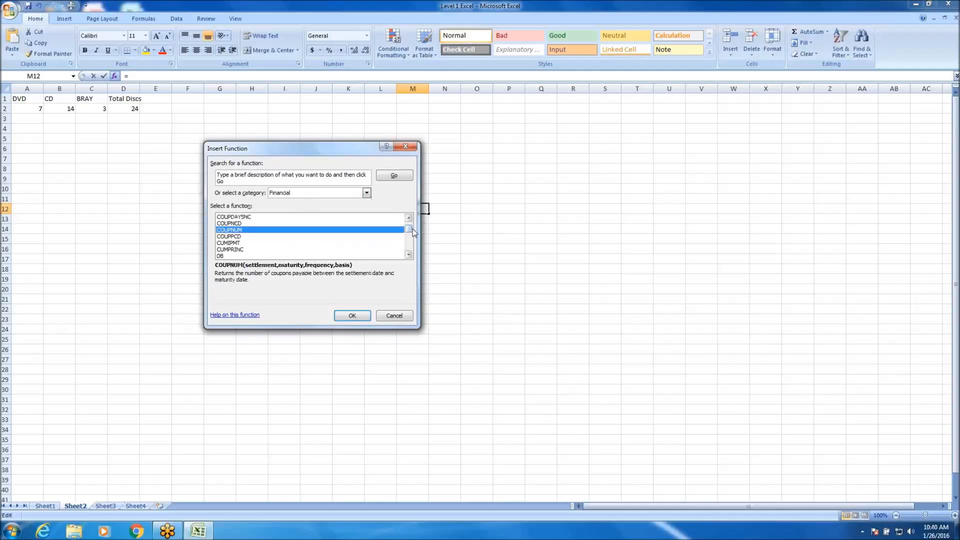
drag(414, 231, 411, 228)
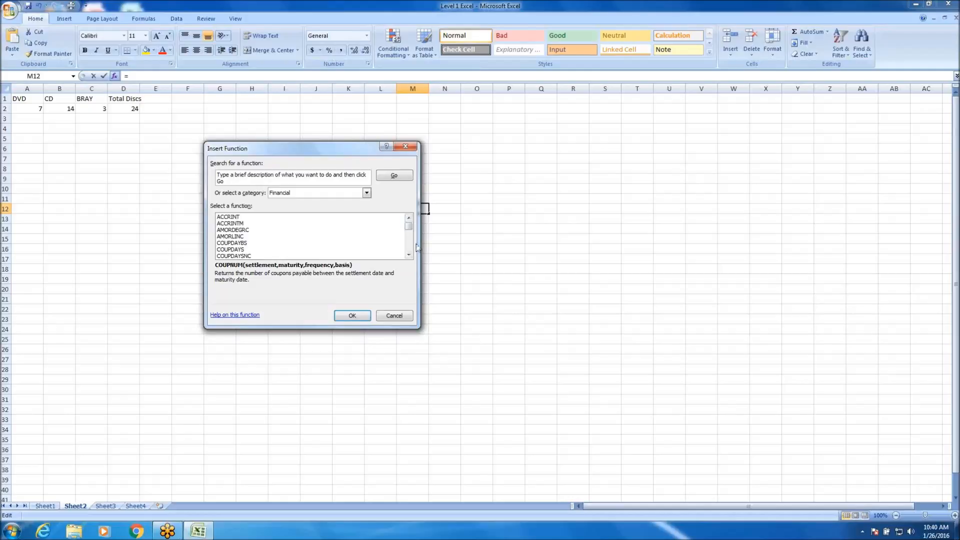
Compare the descriptions and arguments of the neighbouring financial functions, including COUPNUM and CUMIPMT.
click(410, 244)
click(229, 245)
click(232, 237)
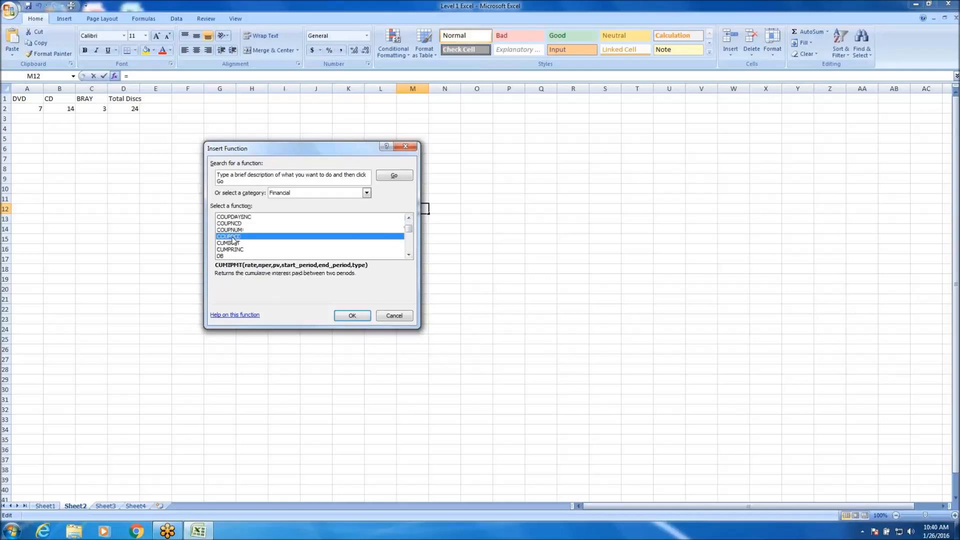
click(239, 223)
click(231, 230)
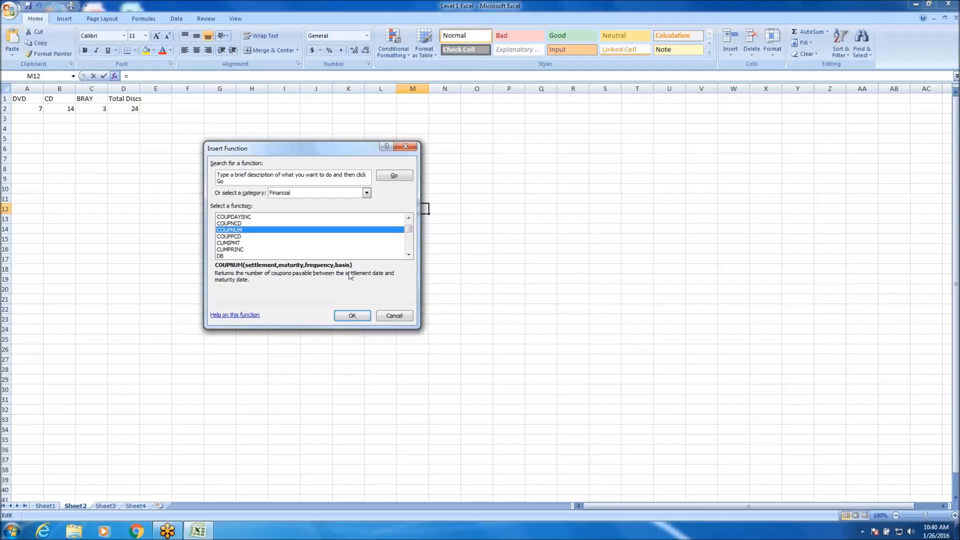
click(238, 243)
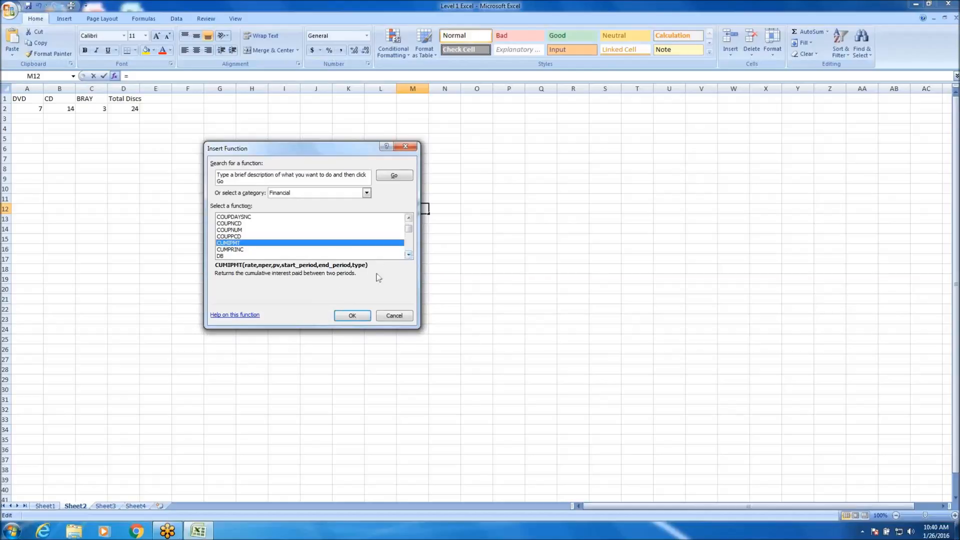
Read the descriptions of further financial functions such as IPMT and IRR, and close the Insert Function dialog without inserting one.
click(409, 255)
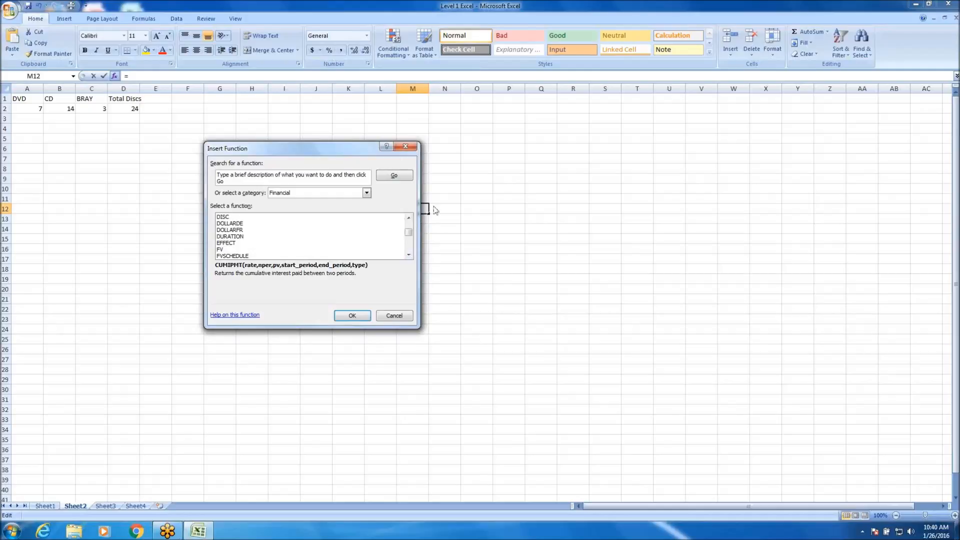
scroll(409, 255, down, 4)
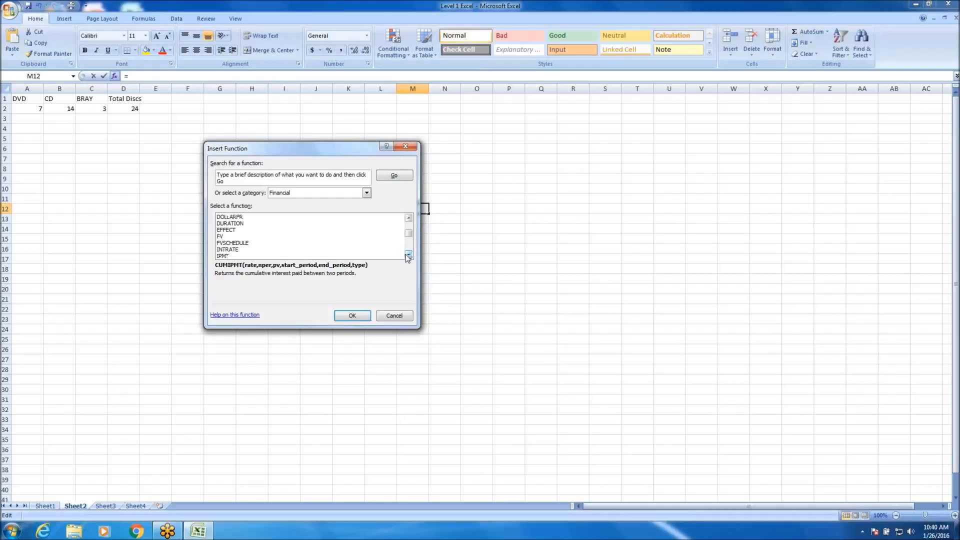
click(251, 237)
click(250, 231)
click(247, 244)
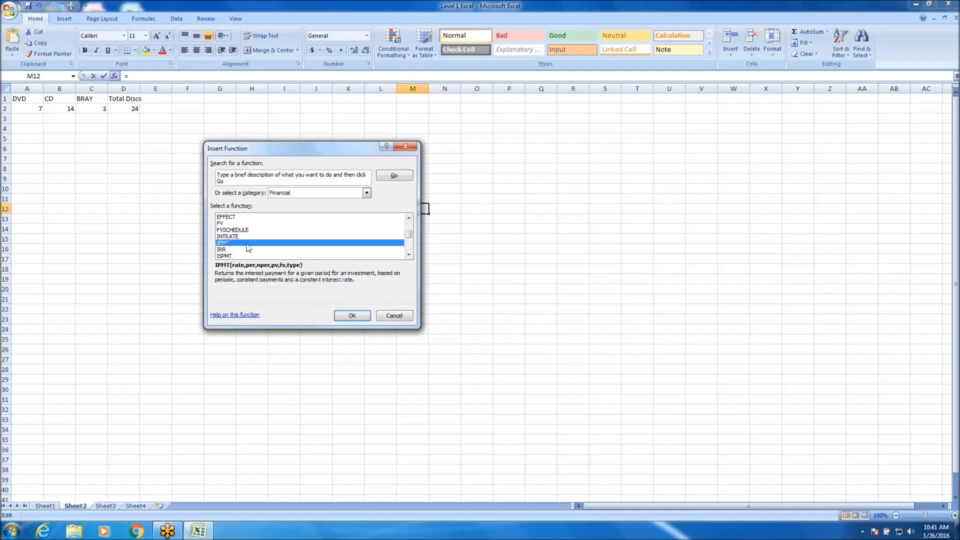
click(260, 249)
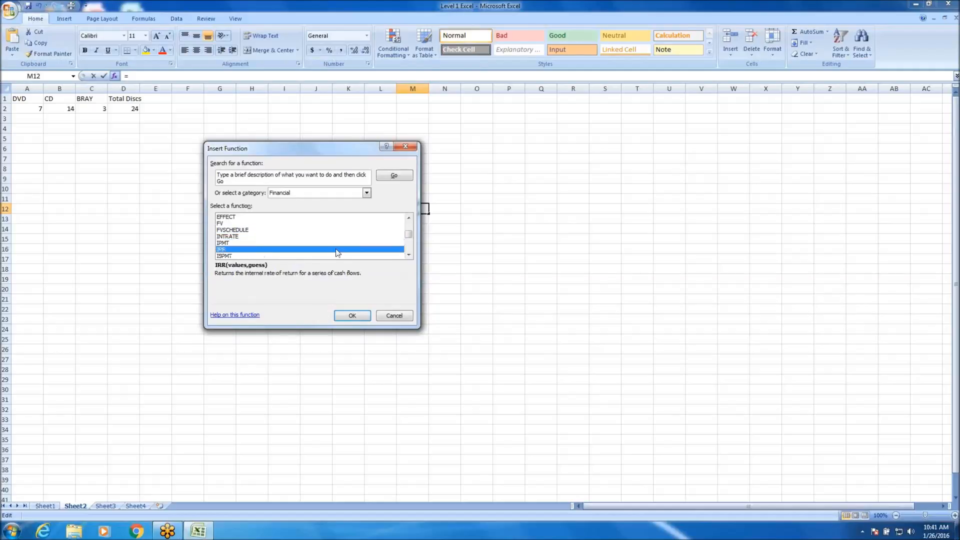
click(405, 146)
click(446, 168)
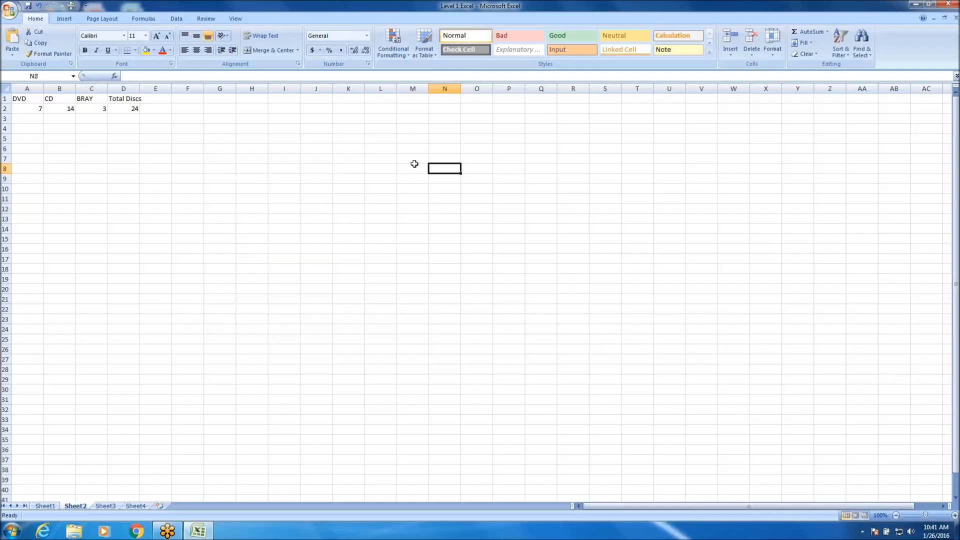
click(393, 147)
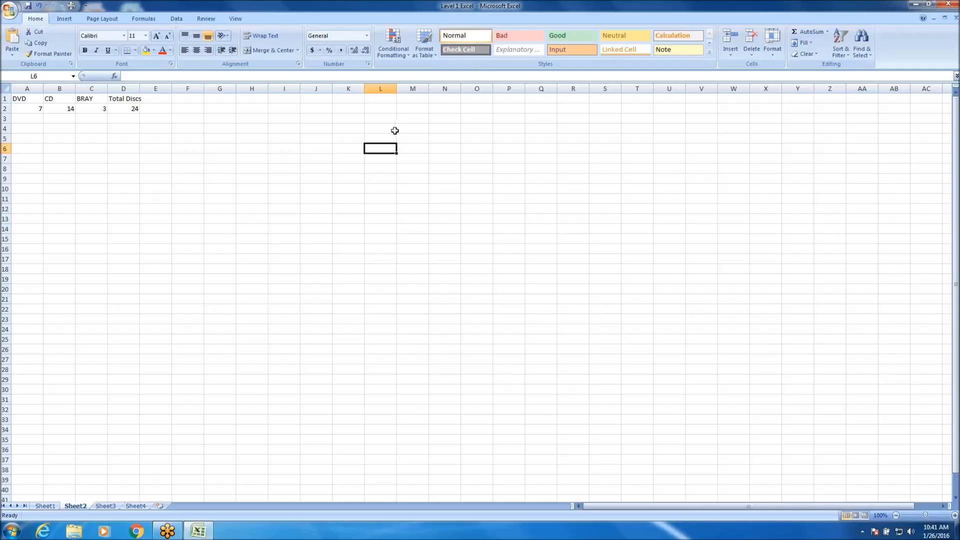
drag(19, 96, 297, 250)
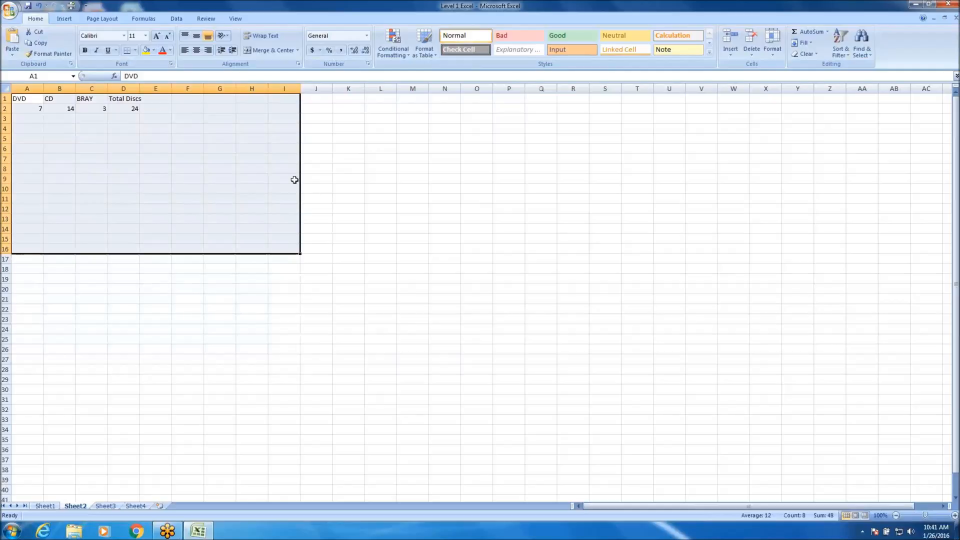
click(182, 180)
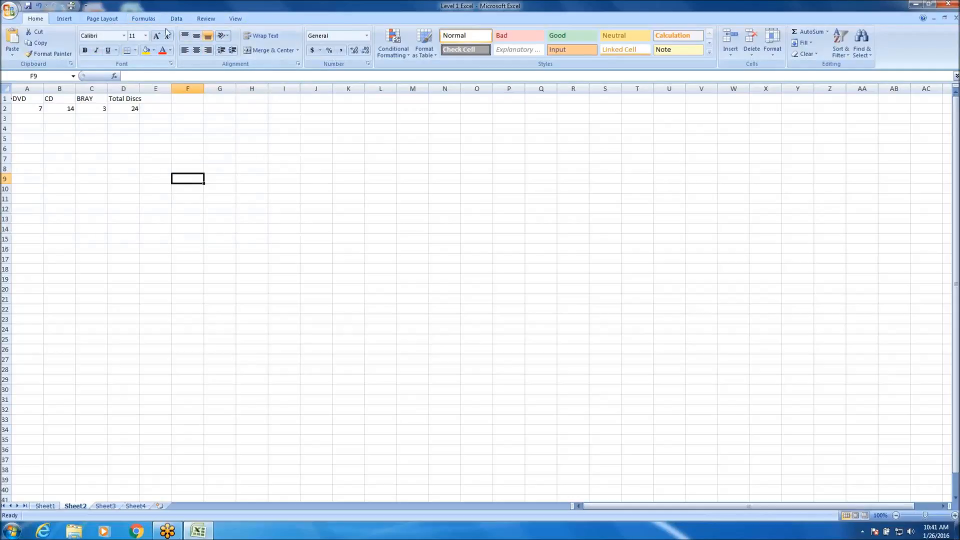
Enlarge the headings in A1:D1 step by step to font size 48.
drag(28, 98, 127, 102)
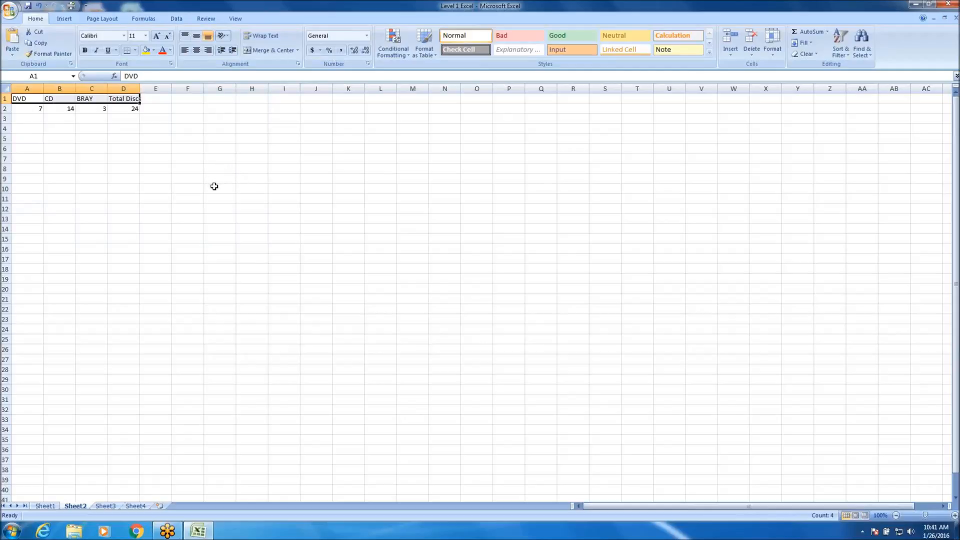
click(146, 35)
click(184, 6)
click(156, 39)
click(156, 39)
click(156, 39)
click(156, 39)
click(156, 39)
click(156, 39)
click(156, 39)
click(156, 39)
click(157, 38)
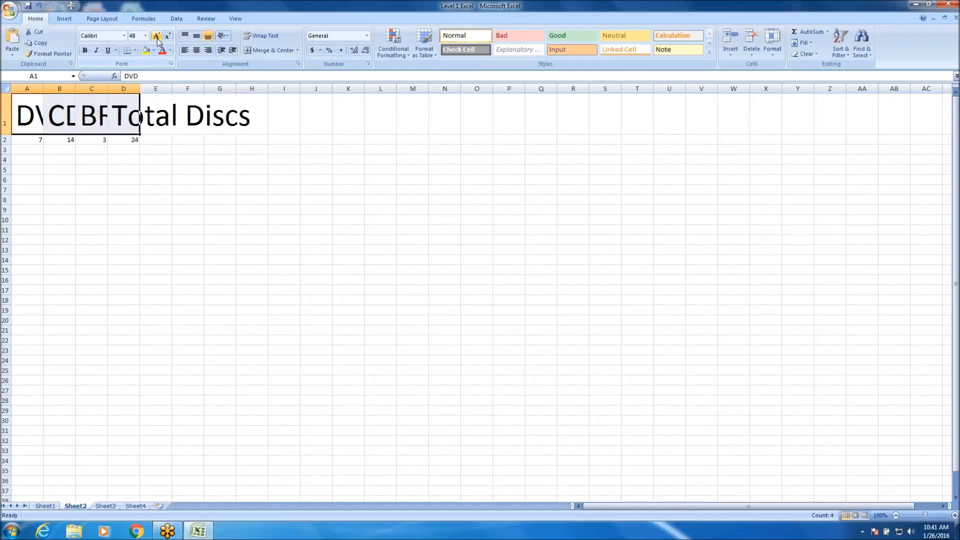
Reduce the headings in A1:D1 to font size 18 and view the list of available sizes without choosing another.
click(170, 36)
click(169, 36)
click(170, 36)
click(170, 36)
click(170, 36)
click(169, 36)
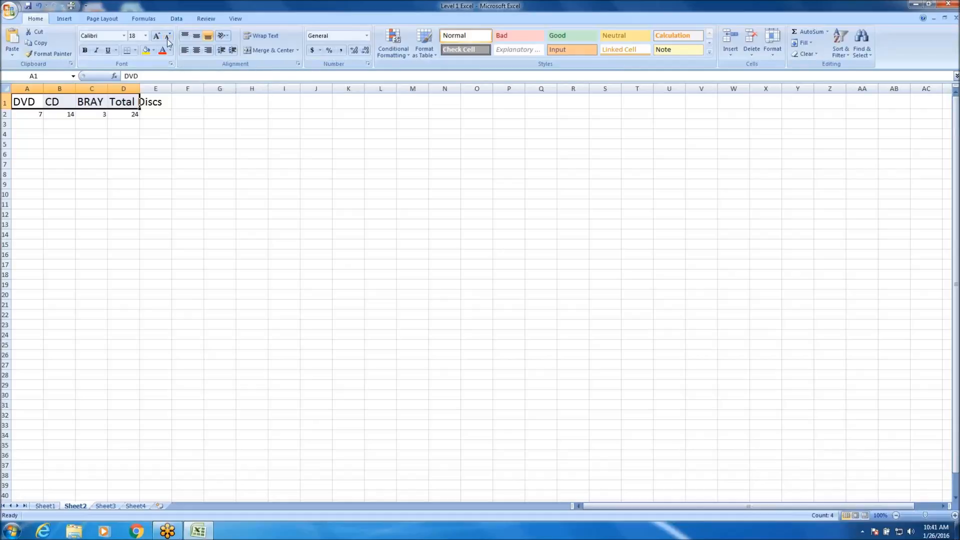
click(144, 36)
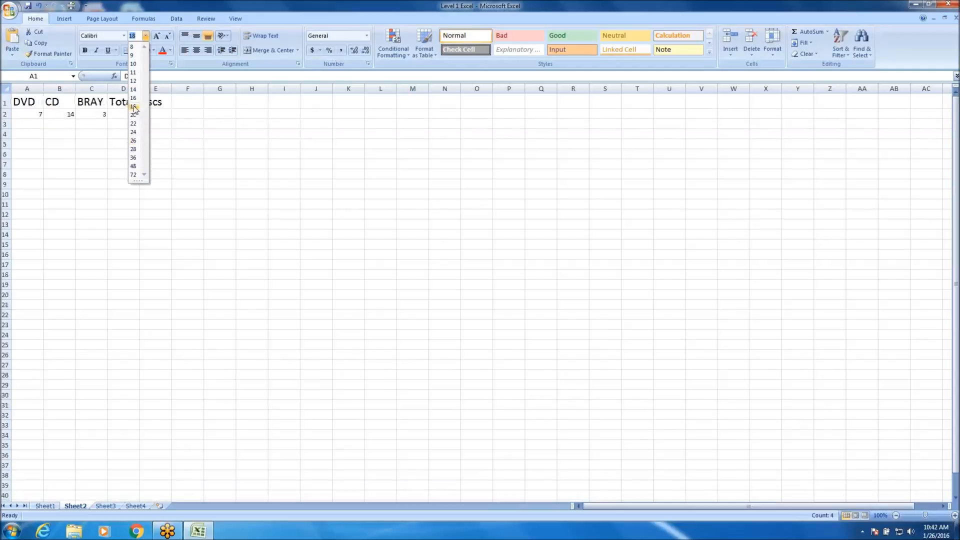
click(190, 198)
click(189, 195)
Widen column D automatically to fit the Total Discs heading.
click(156, 89)
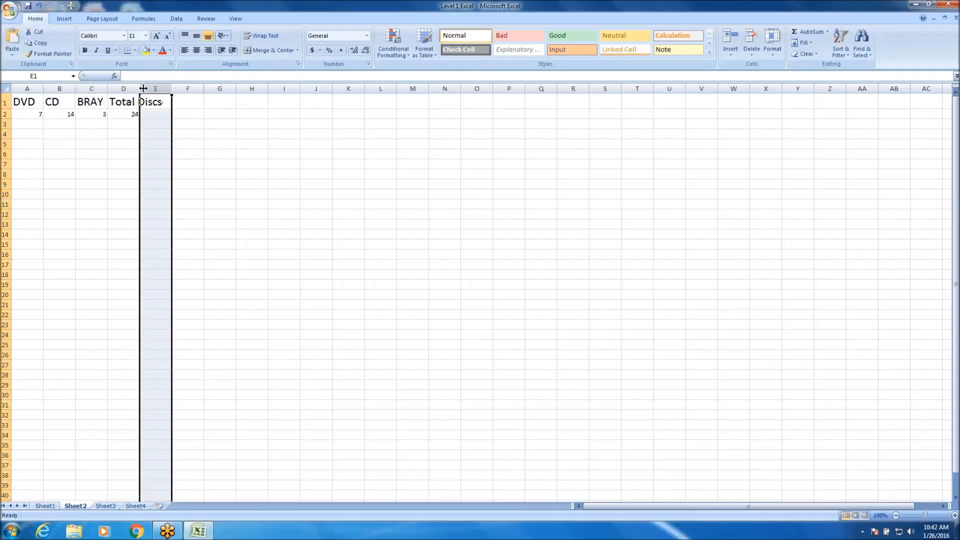
double_click(139, 88)
click(118, 141)
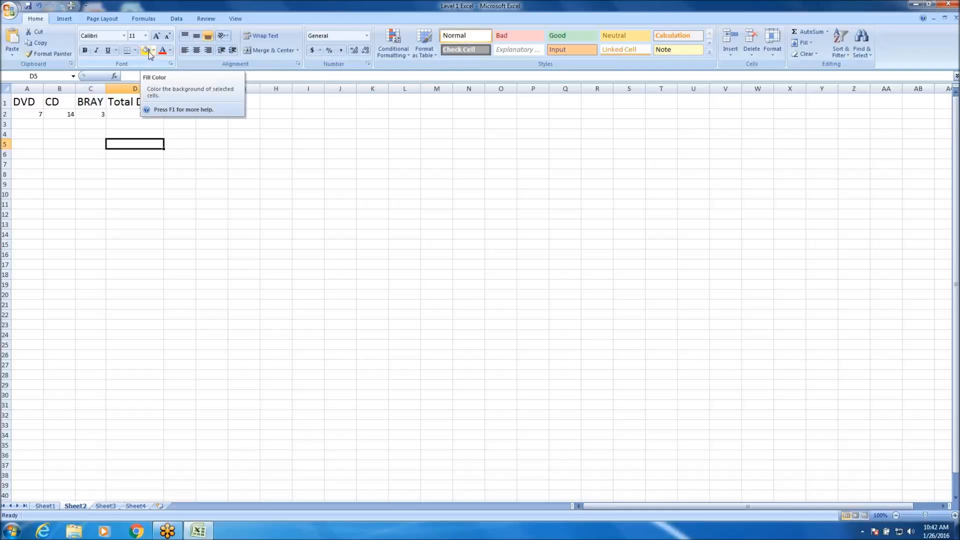
Fill the heading cells A1:D1 with yellow.
click(36, 101)
drag(36, 101, 150, 102)
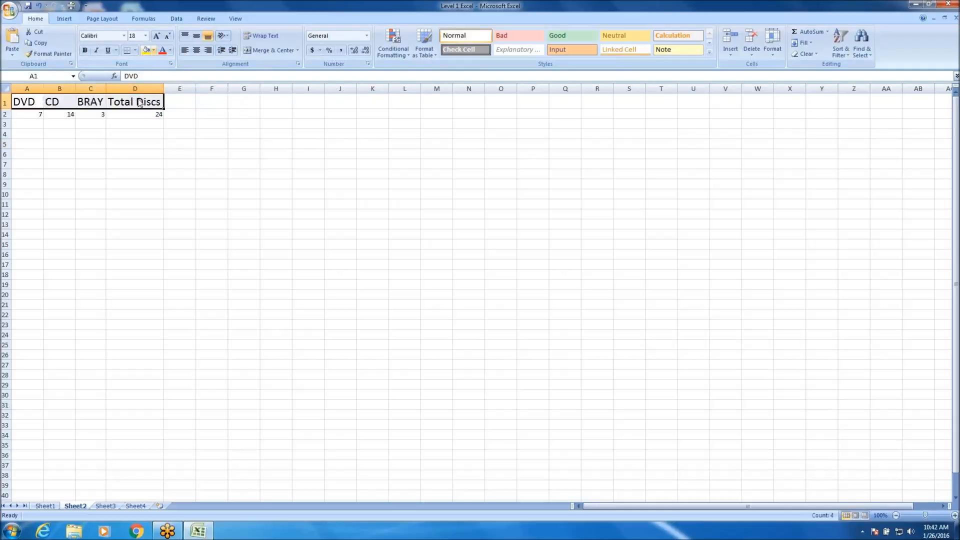
click(145, 51)
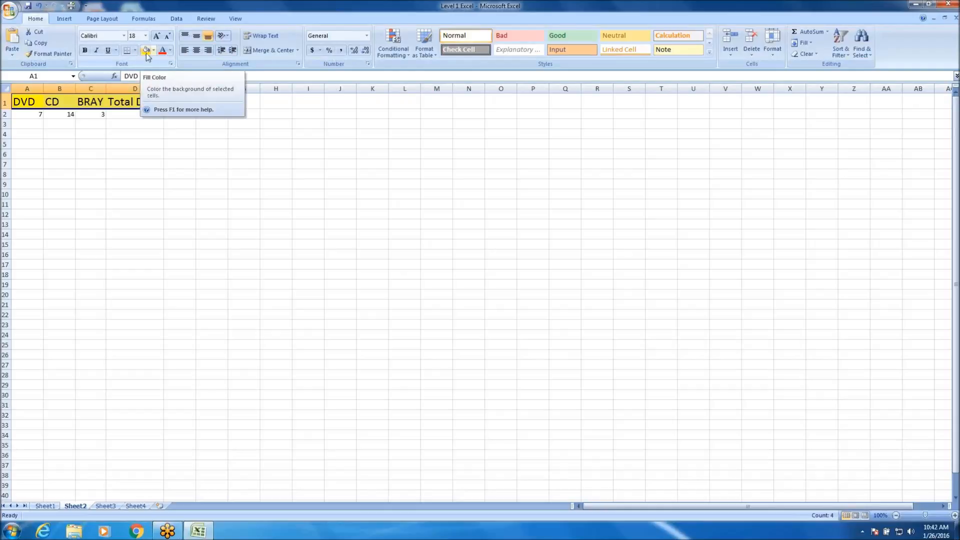
Fill the value cells A2:D2 with a light red theme tint.
drag(32, 115, 148, 122)
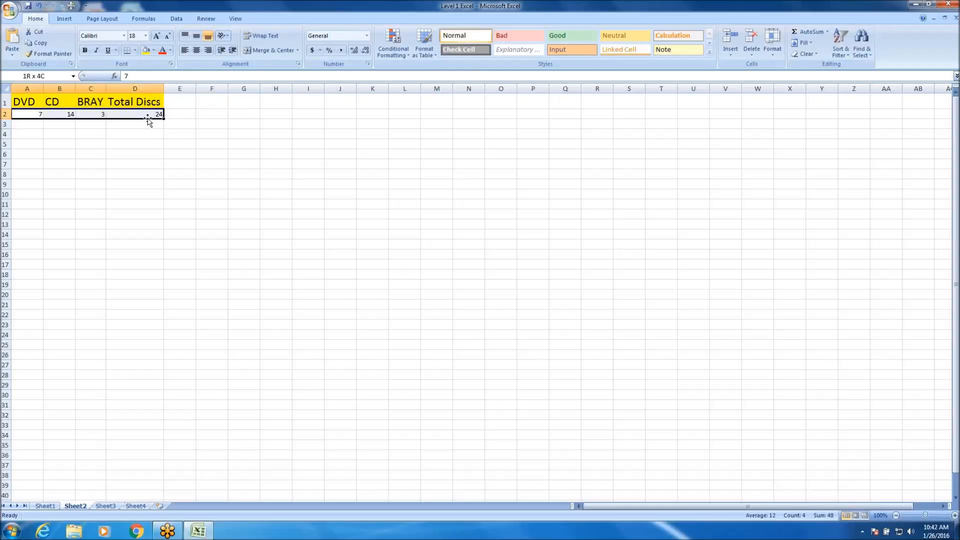
click(153, 51)
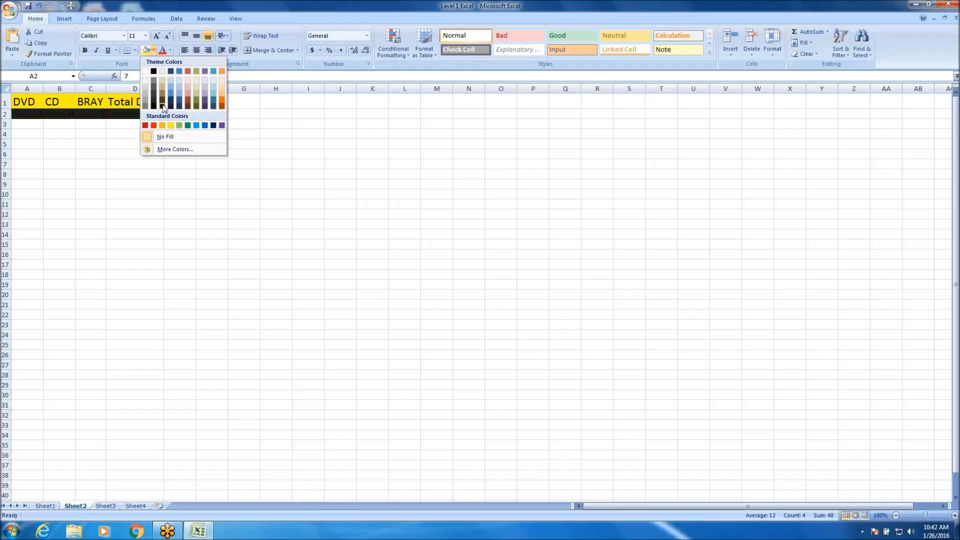
click(186, 79)
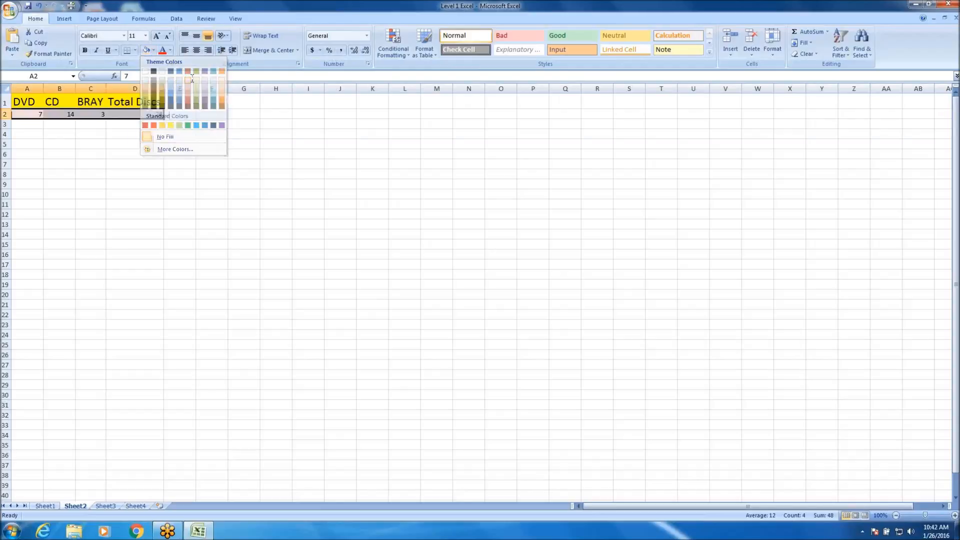
click(112, 150)
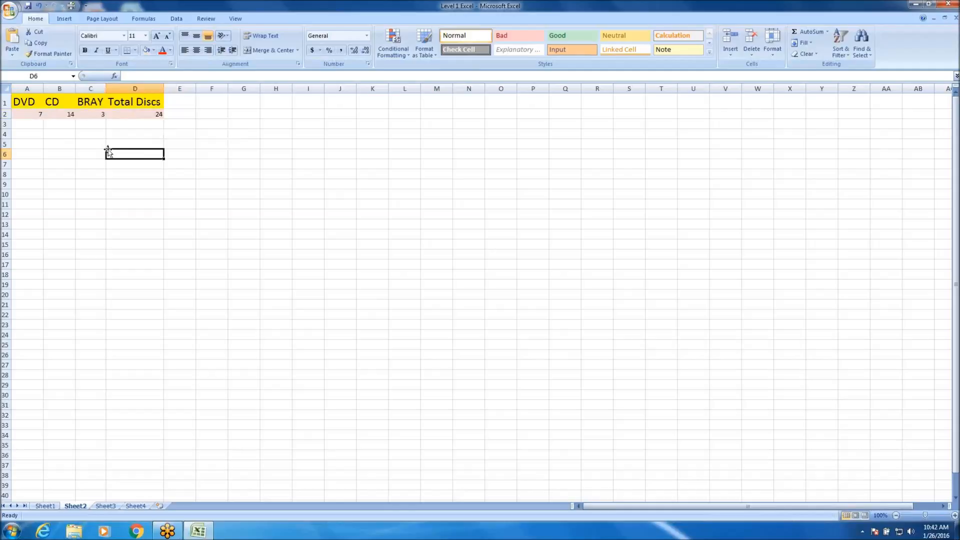
Fill the whole disc table A1:D2 with a light olive green theme tint.
click(32, 112)
drag(65, 115, 131, 104)
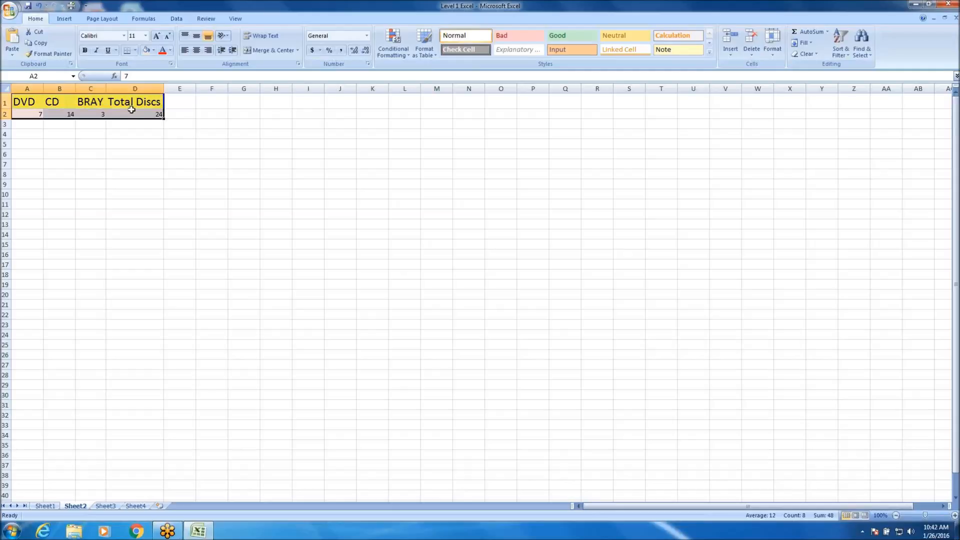
click(153, 50)
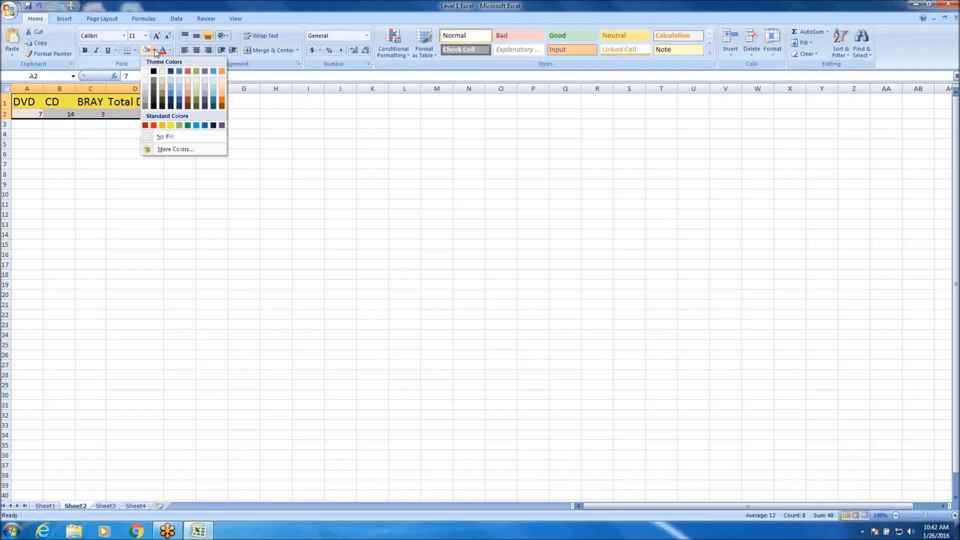
click(198, 94)
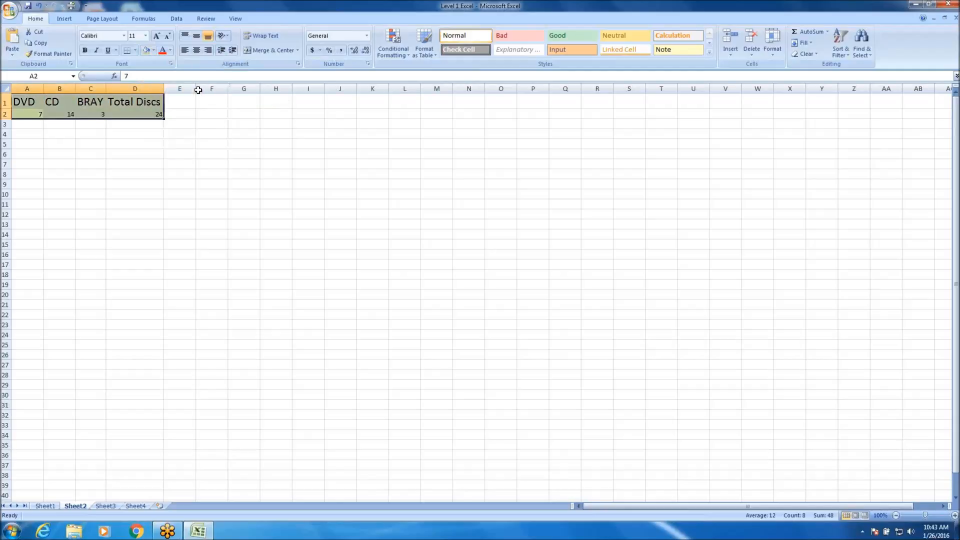
click(109, 157)
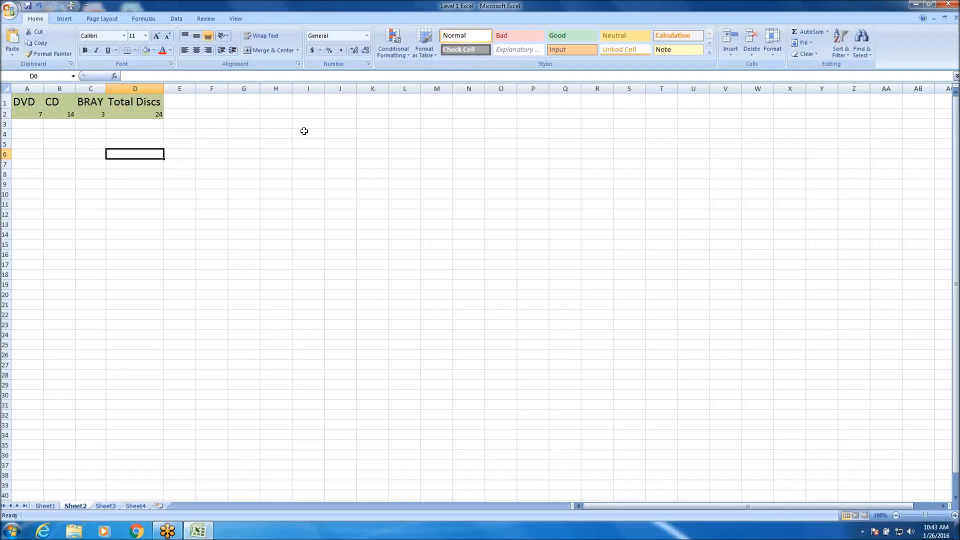
click(171, 107)
click(179, 115)
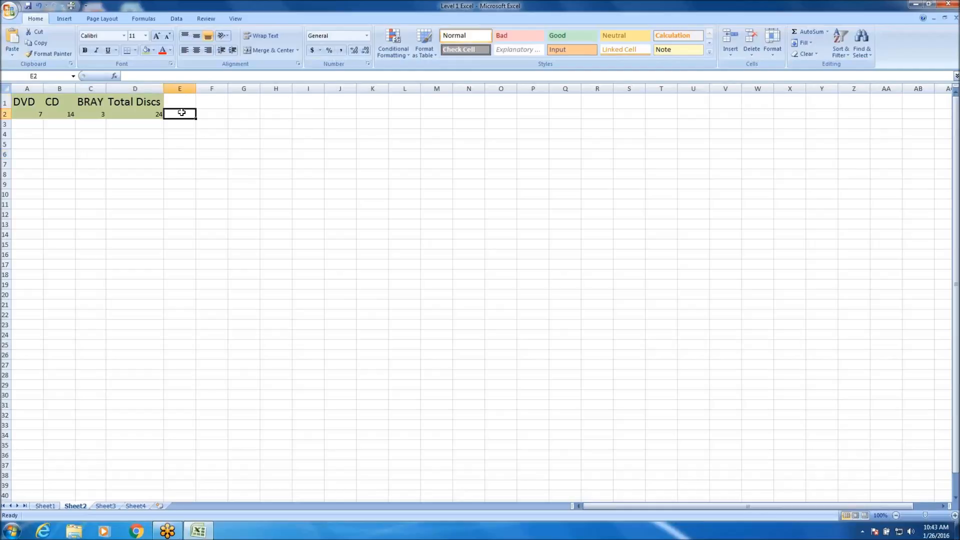
click(146, 103)
click(138, 115)
click(94, 104)
click(90, 114)
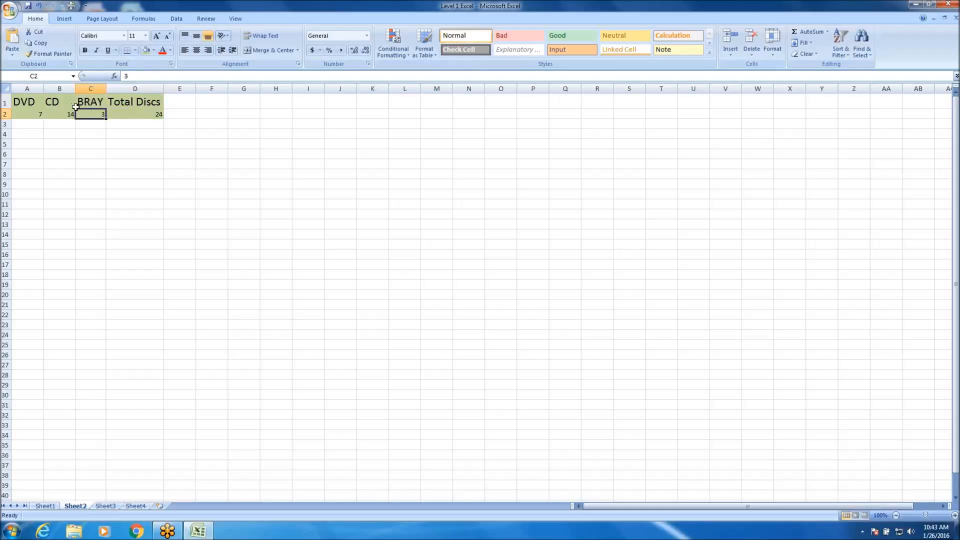
click(125, 164)
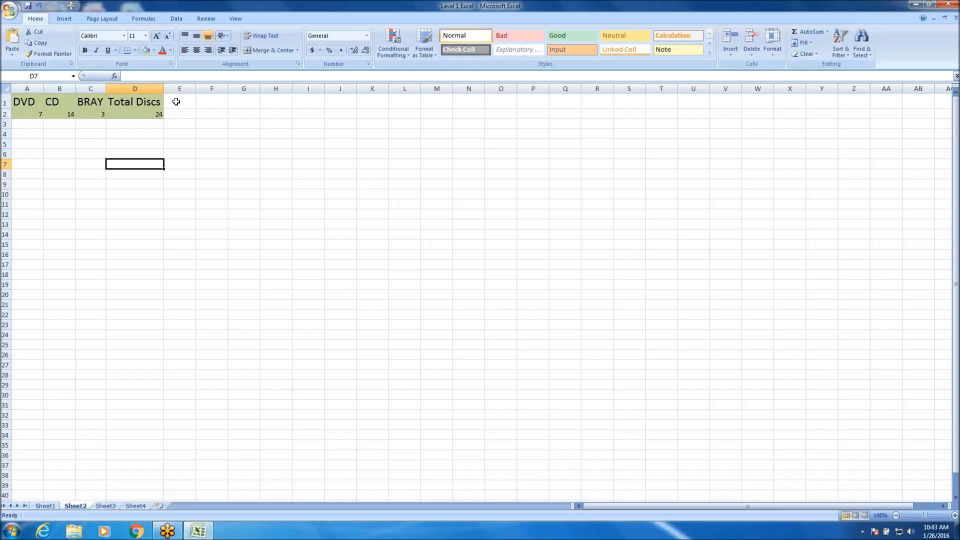
Undo the olive green, light red and yellow fills on the disc table.
click(38, 6)
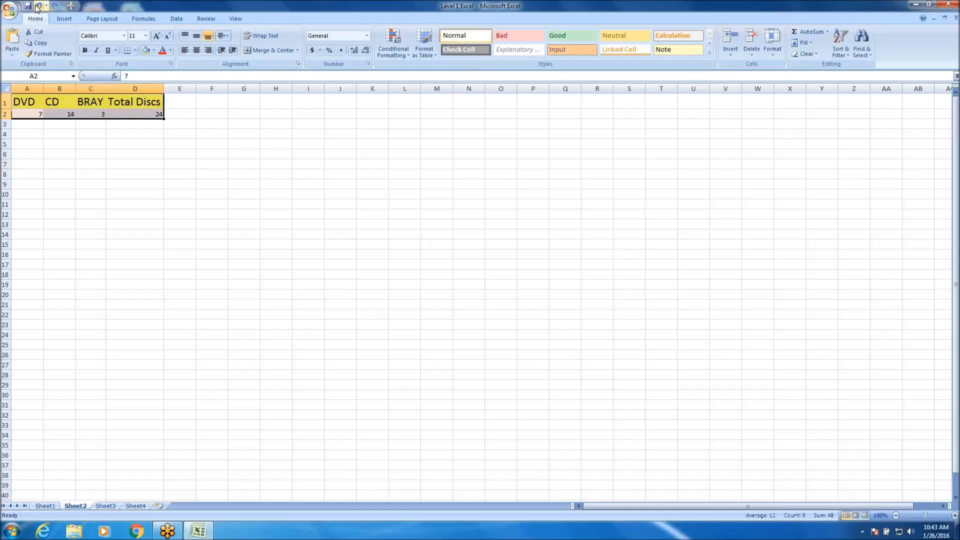
click(148, 198)
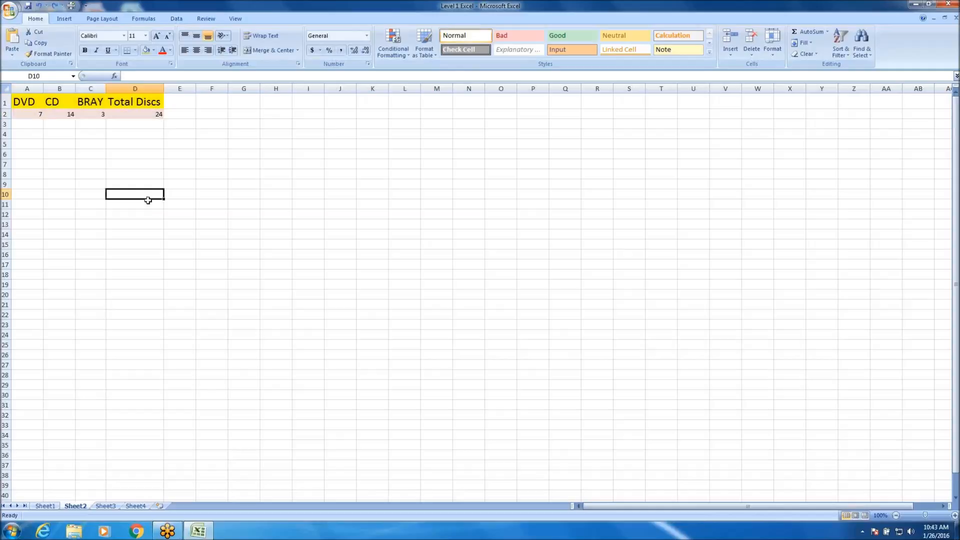
click(38, 6)
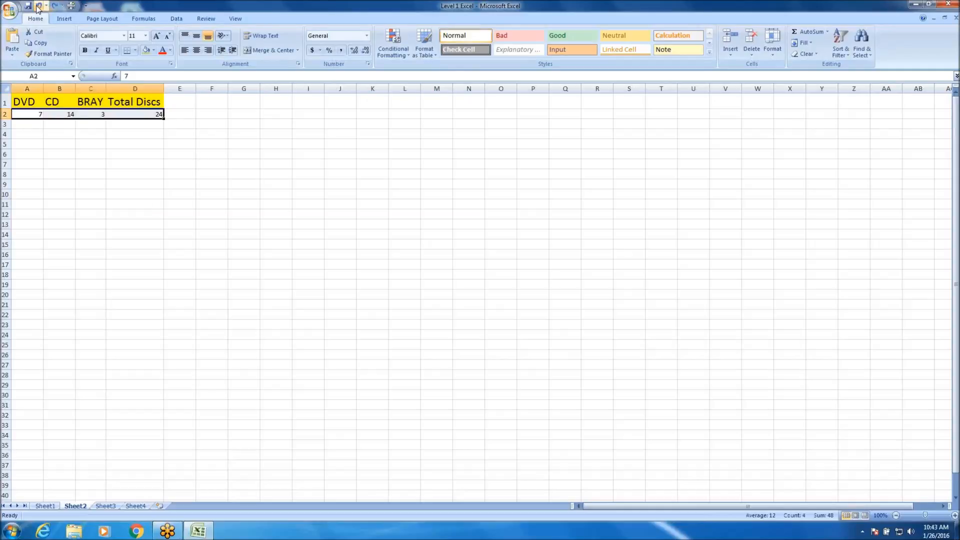
click(38, 6)
click(38, 6)
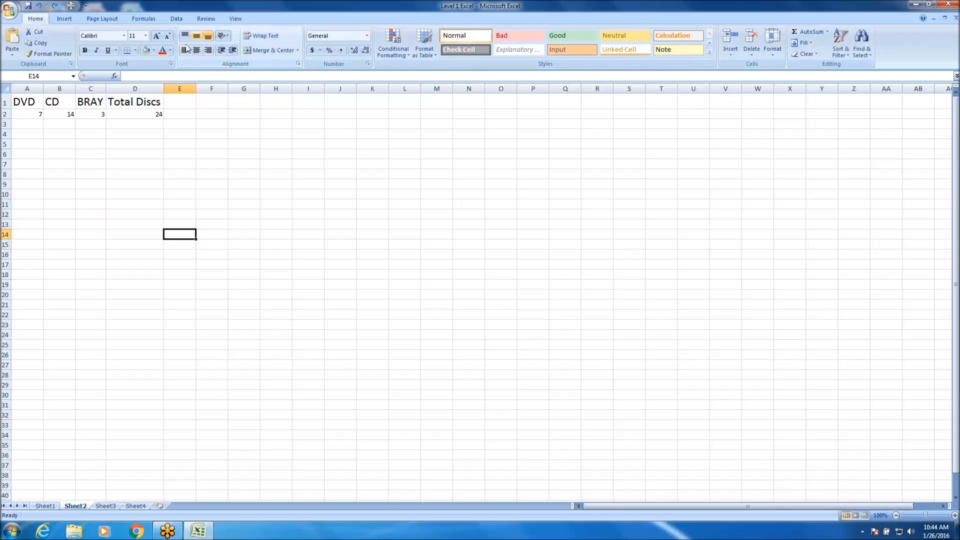
Centre the DVD, CD, BRAY and Total Discs headings horizontally, one cell at a time.
click(64, 105)
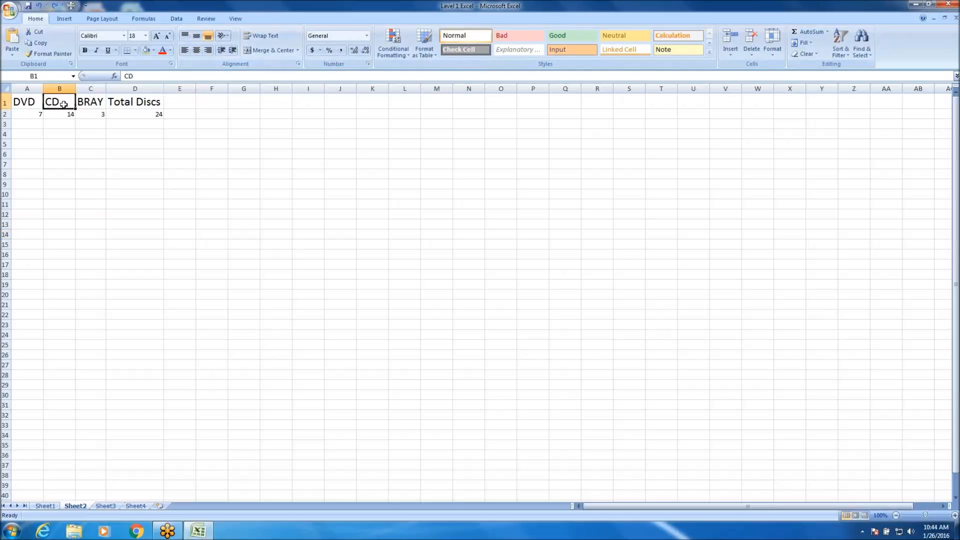
click(108, 103)
click(96, 103)
click(70, 101)
click(197, 52)
click(28, 102)
click(196, 54)
key(Right)
key(Right)
key(Right)
click(198, 53)
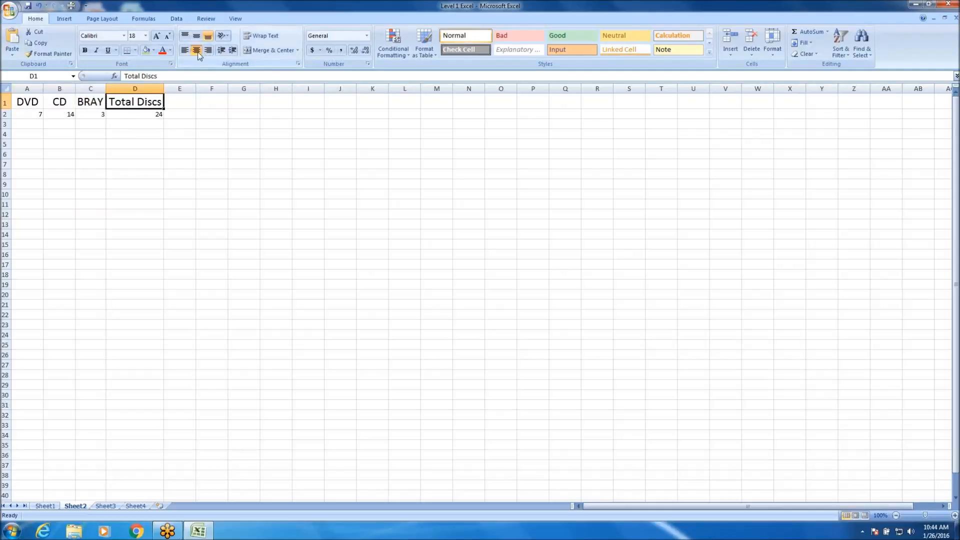
key(Left)
click(195, 53)
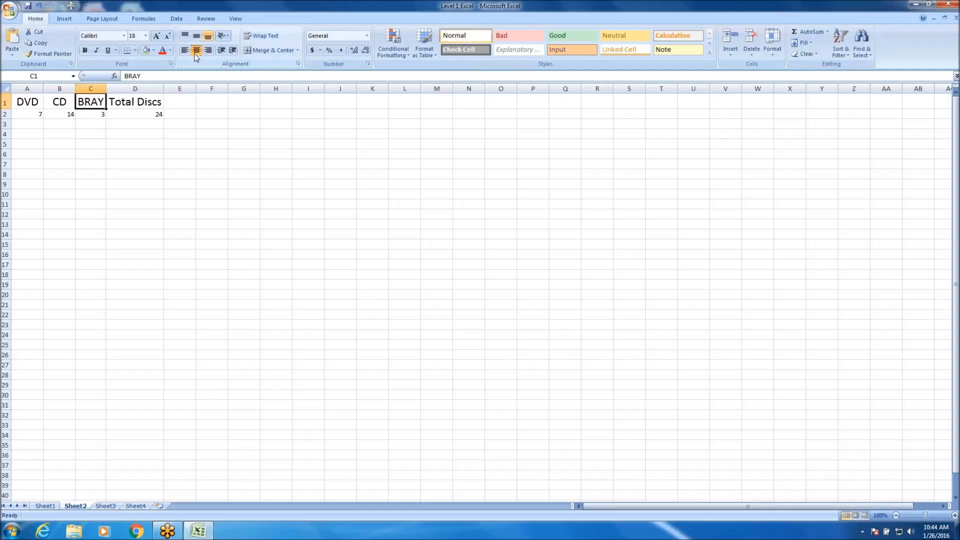
Left-align all the headings in A1:D1 together.
key(Right)
key(shift+Left)
key(shift+Left)
key(shift+Left)
click(185, 50)
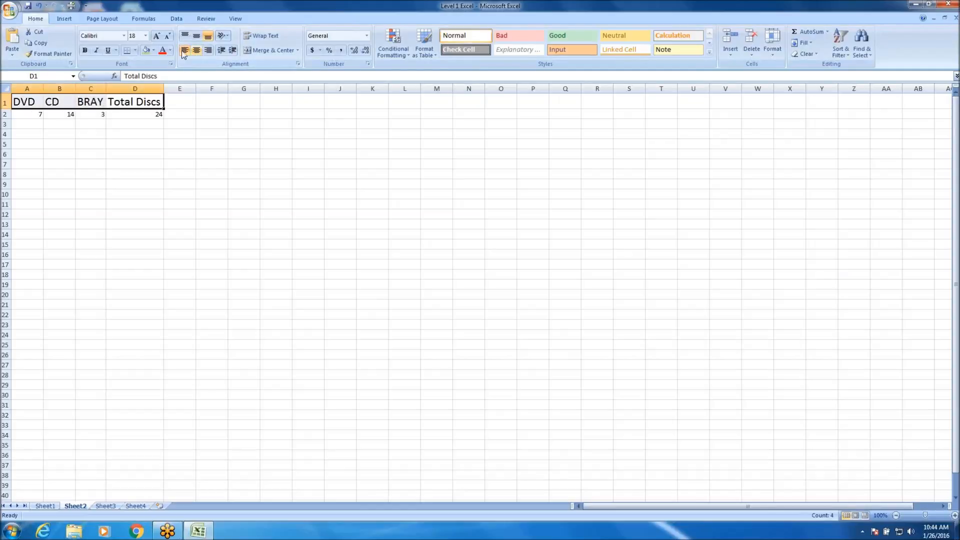
click(145, 164)
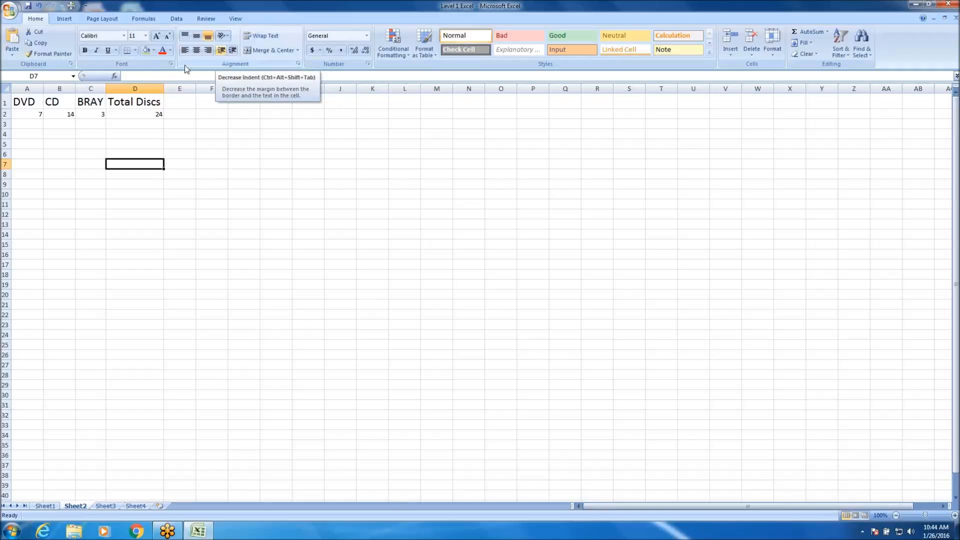
Try increasing and decreasing the indent of the DVD heading in A1 several times, finishing without an indent.
click(27, 104)
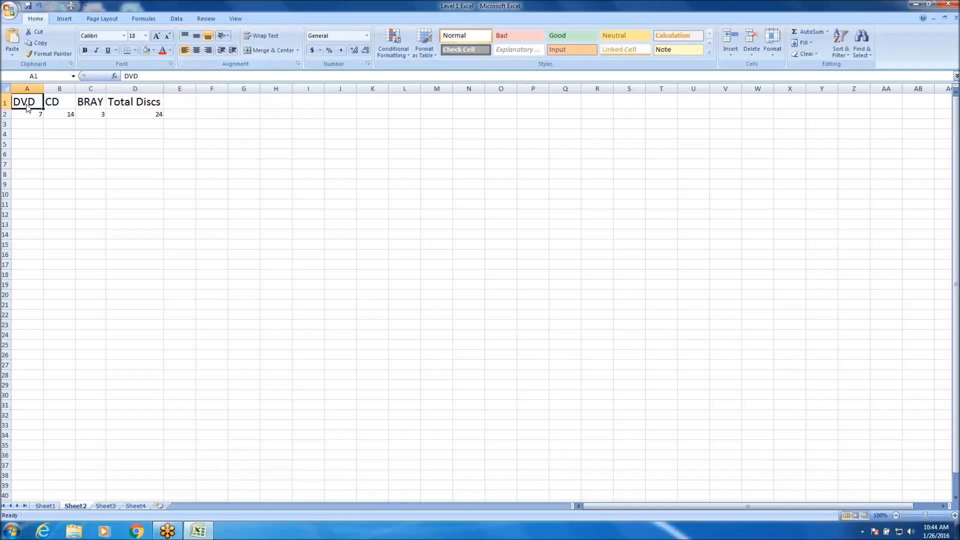
click(233, 55)
click(233, 55)
click(223, 56)
click(222, 56)
click(234, 53)
click(234, 53)
click(234, 53)
click(234, 53)
click(221, 53)
click(222, 53)
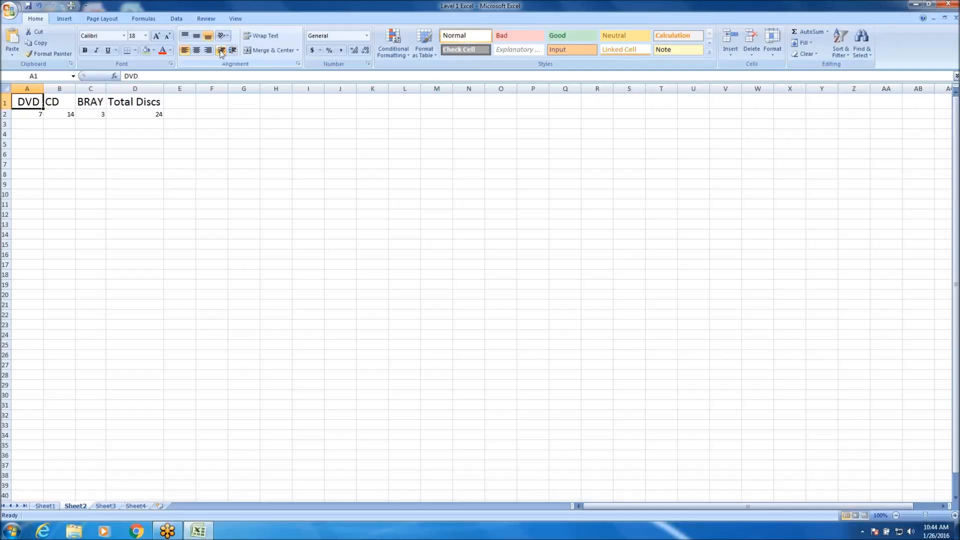
click(222, 53)
click(233, 53)
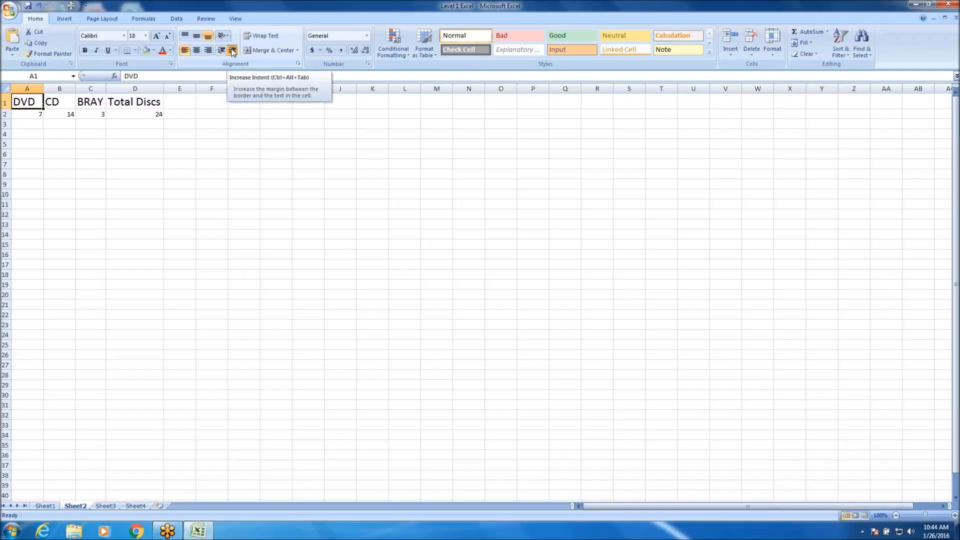
click(233, 53)
click(233, 53)
click(234, 53)
click(223, 53)
click(223, 53)
click(223, 53)
click(223, 52)
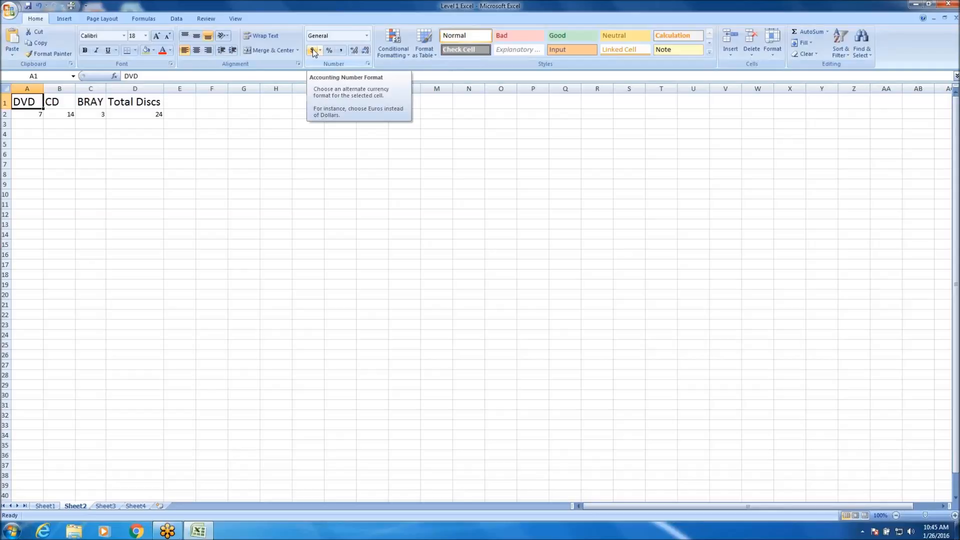
Enter 1,000.00 in J4 and apply the dollar Accounting number format to it.
click(345, 137)
text(1,000.00)
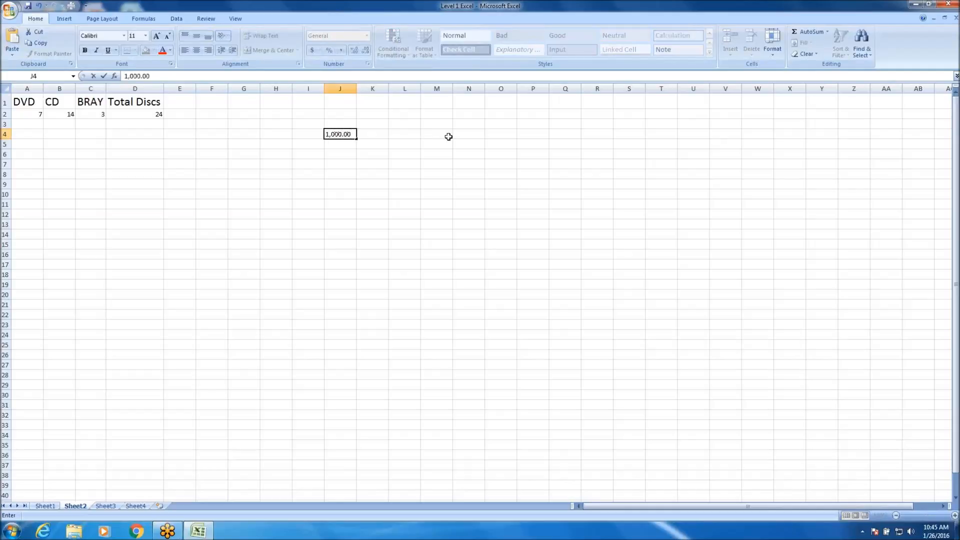
key(Return)
click(340, 135)
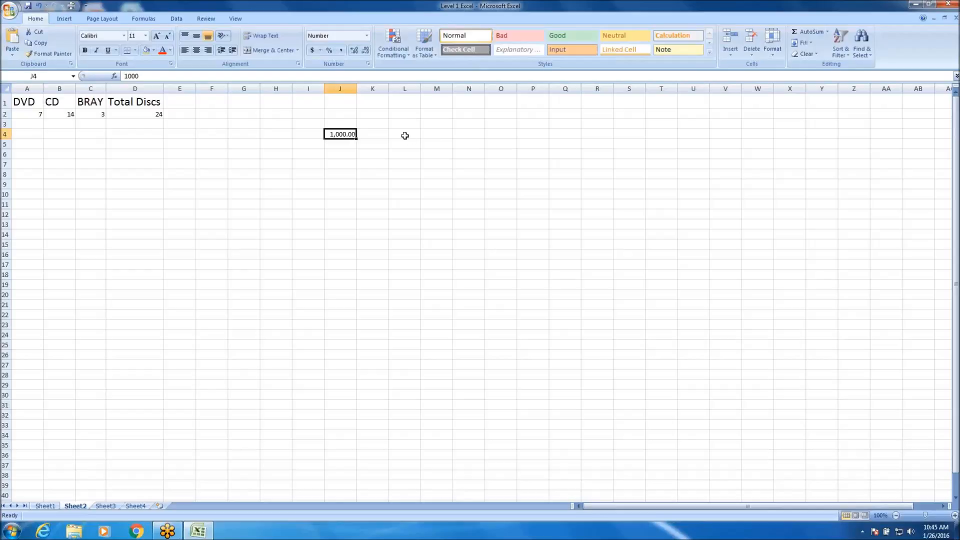
click(312, 51)
click(347, 223)
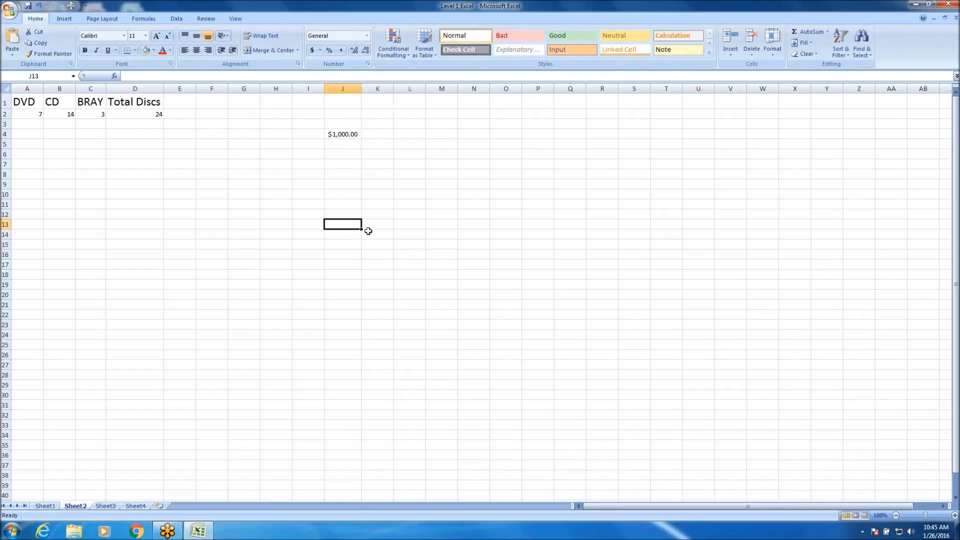
drag(361, 90, 362, 90)
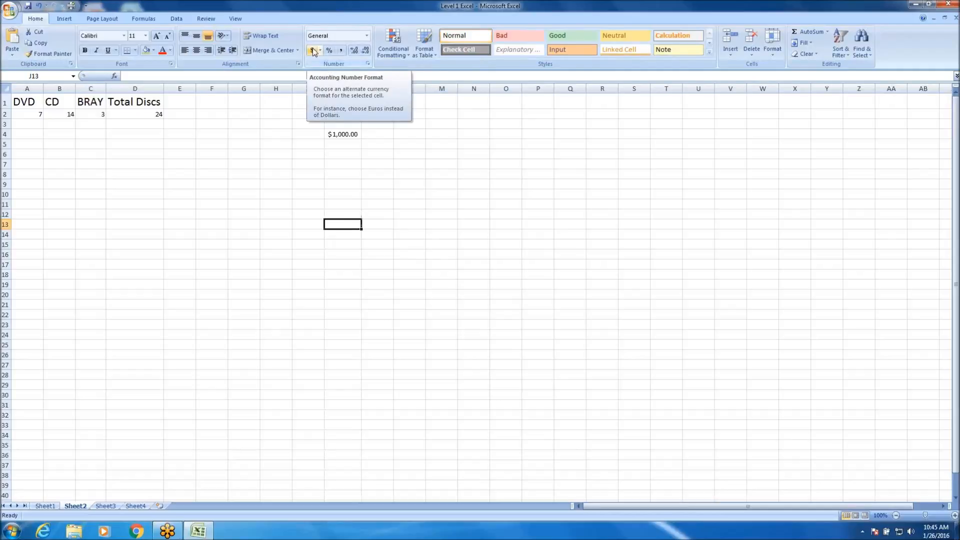
Switch the accounting format of J4 to Euro (€ 123) and back to English (United States) dollars.
click(343, 134)
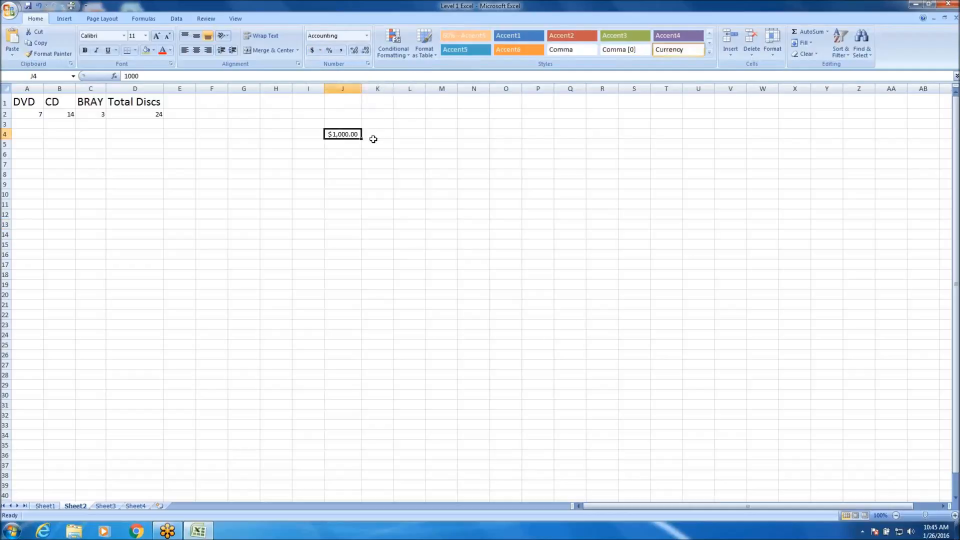
click(320, 51)
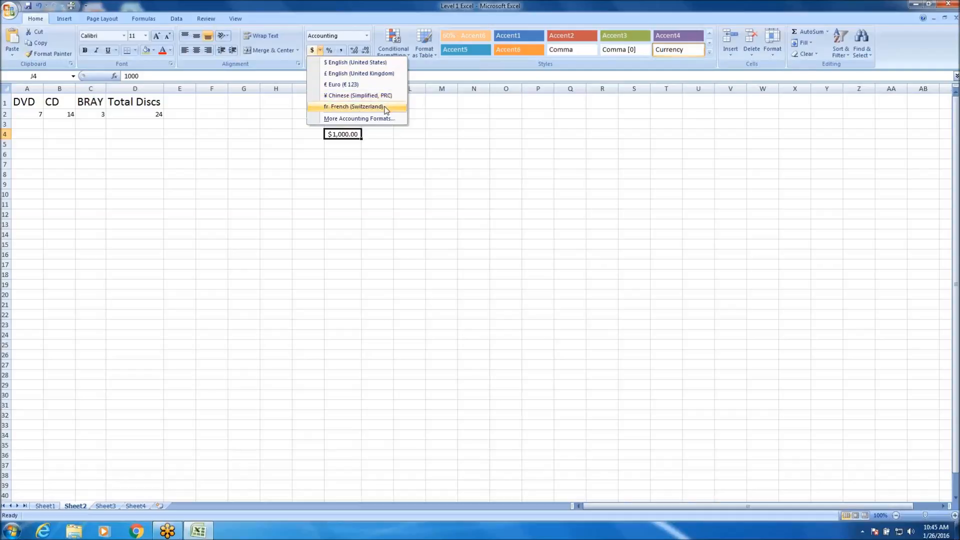
click(367, 84)
click(350, 183)
click(350, 136)
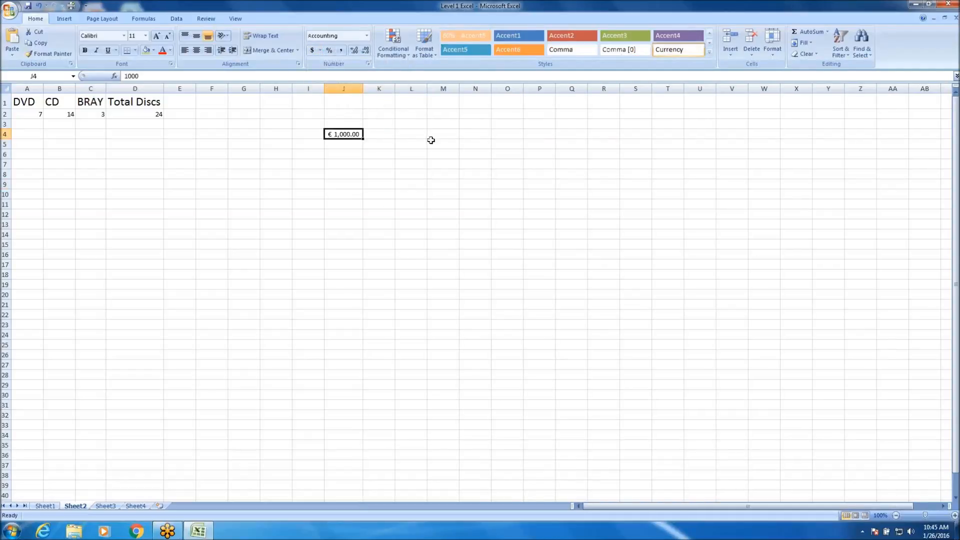
click(319, 50)
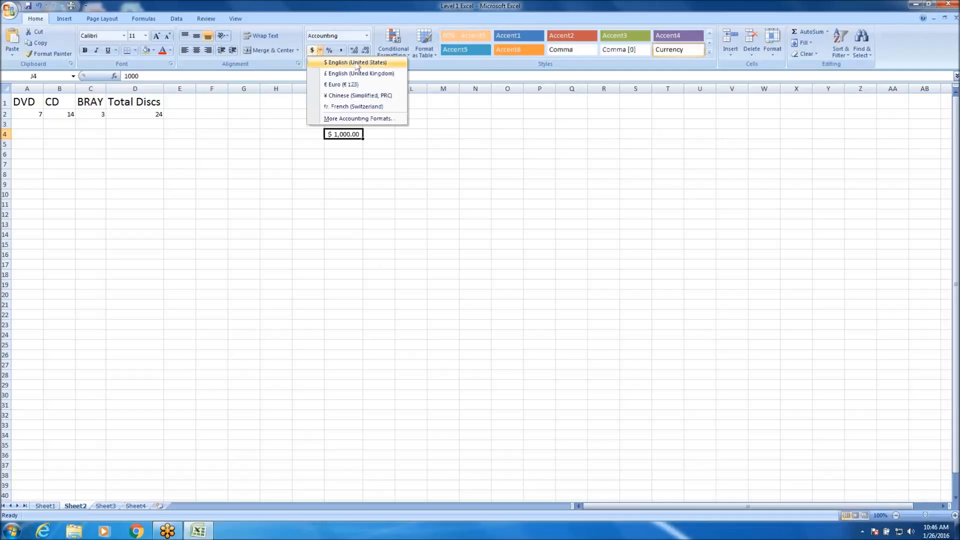
click(387, 64)
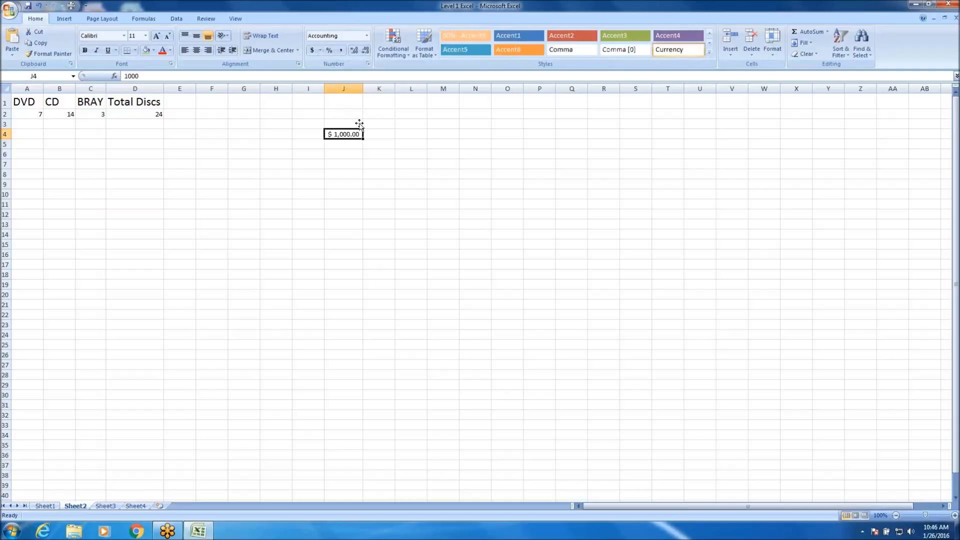
Apply Percent Style to J4 and replace it with Comma Style.
click(329, 51)
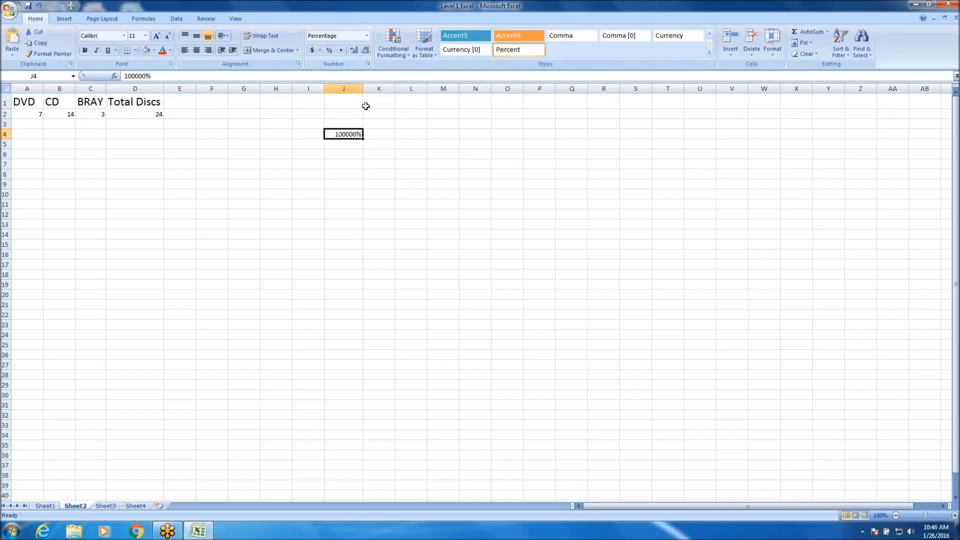
click(341, 50)
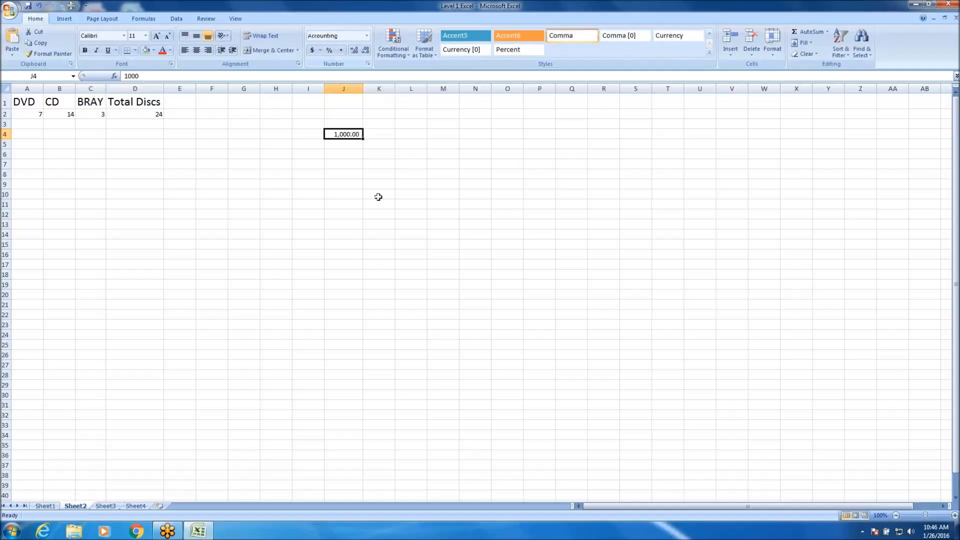
click(346, 145)
click(345, 136)
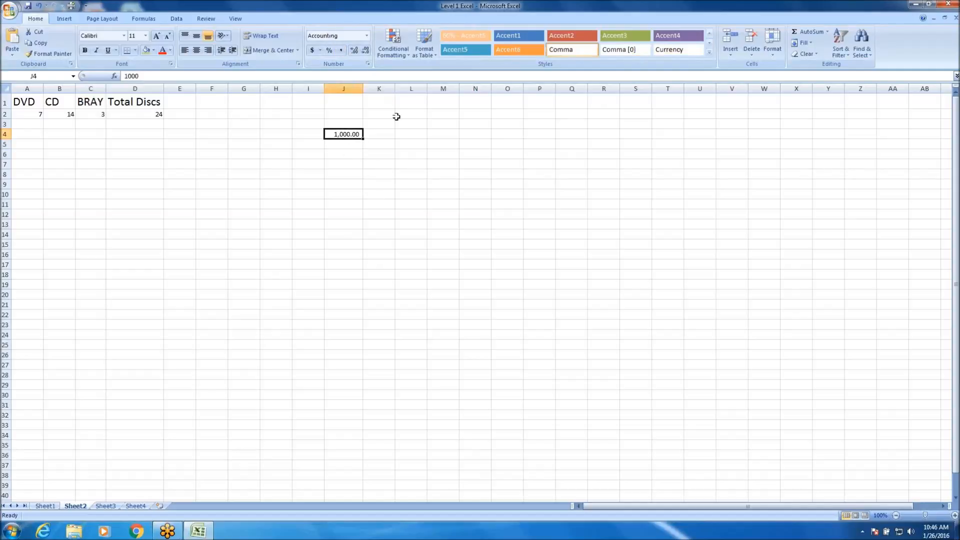
Increase the number of decimal places shown in J4 repeatedly.
click(355, 52)
click(355, 51)
click(356, 52)
click(356, 53)
click(355, 52)
click(355, 52)
click(356, 52)
click(355, 51)
click(355, 52)
click(355, 52)
click(356, 51)
click(355, 51)
Reduce J4 to two decimal places and fit the width of column J to its contents.
click(367, 51)
click(367, 51)
click(366, 52)
click(366, 52)
click(366, 51)
click(367, 51)
click(366, 51)
click(367, 51)
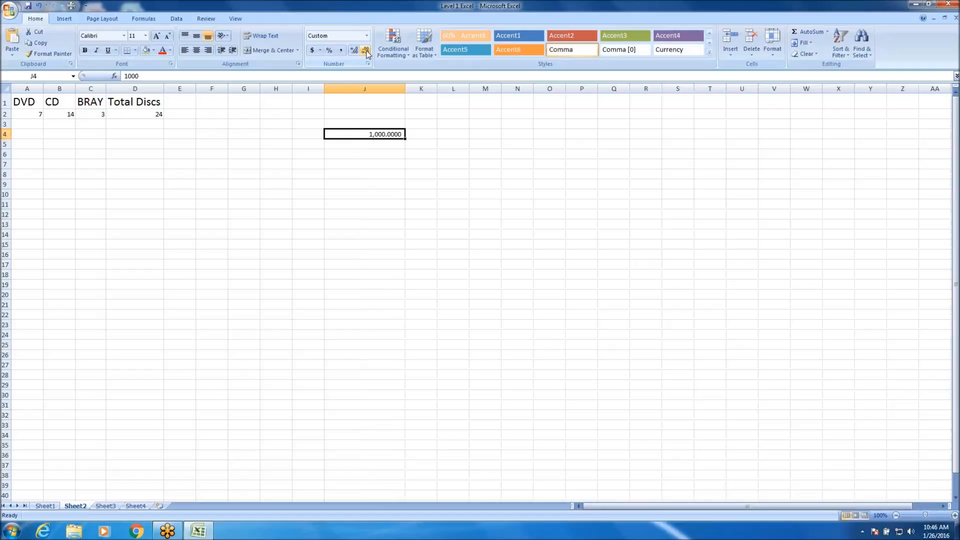
click(367, 51)
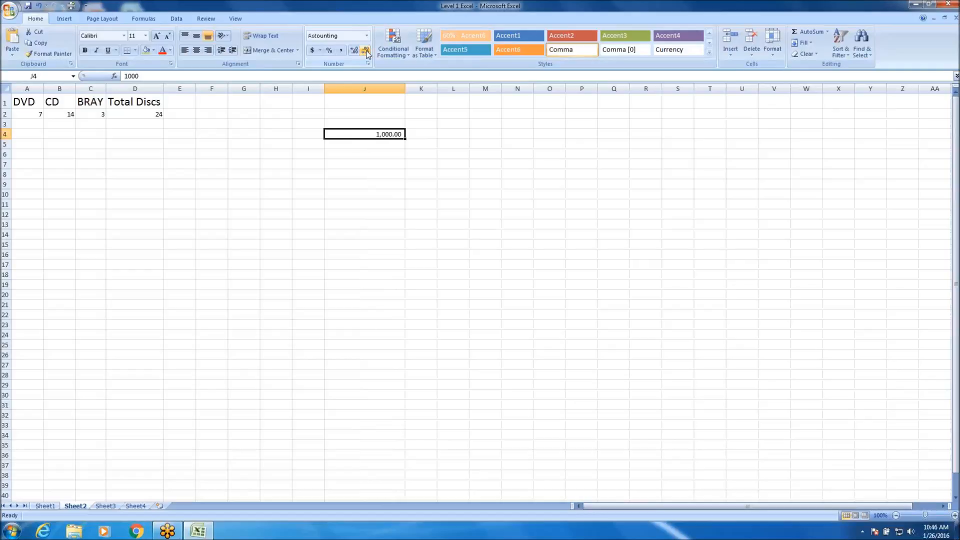
double_click(403, 88)
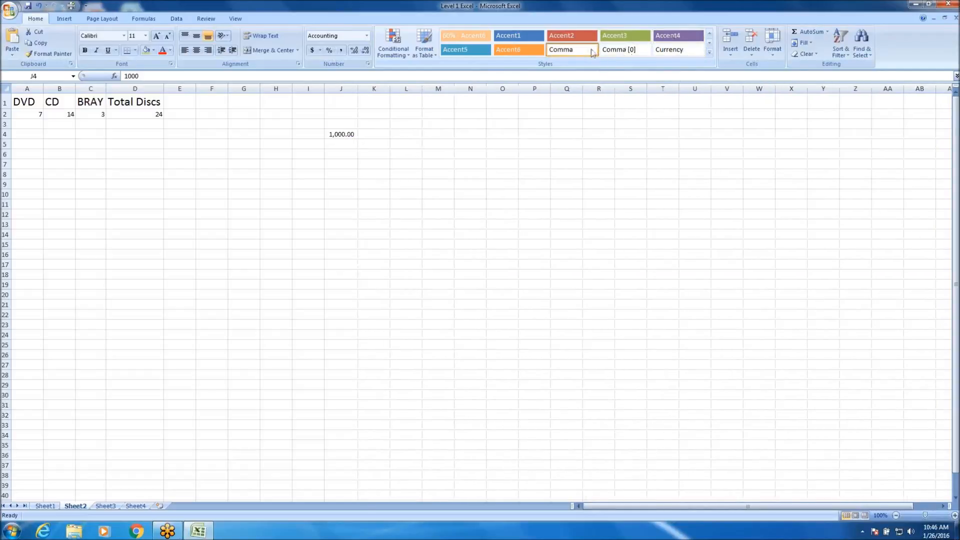
Preview the built-in cell styles on the header cells A1:D1.
click(61, 143)
click(28, 102)
drag(29, 102, 137, 102)
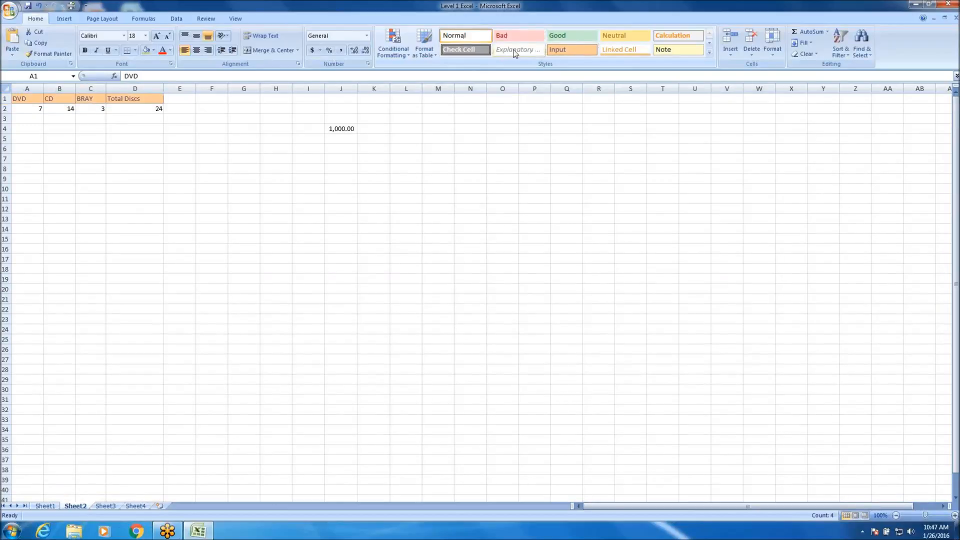
click(448, 213)
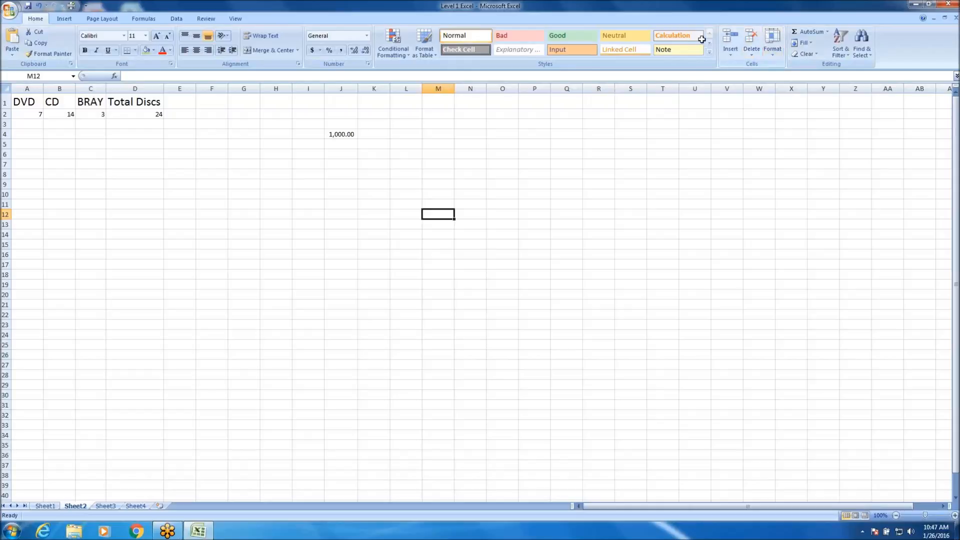
click(24, 126)
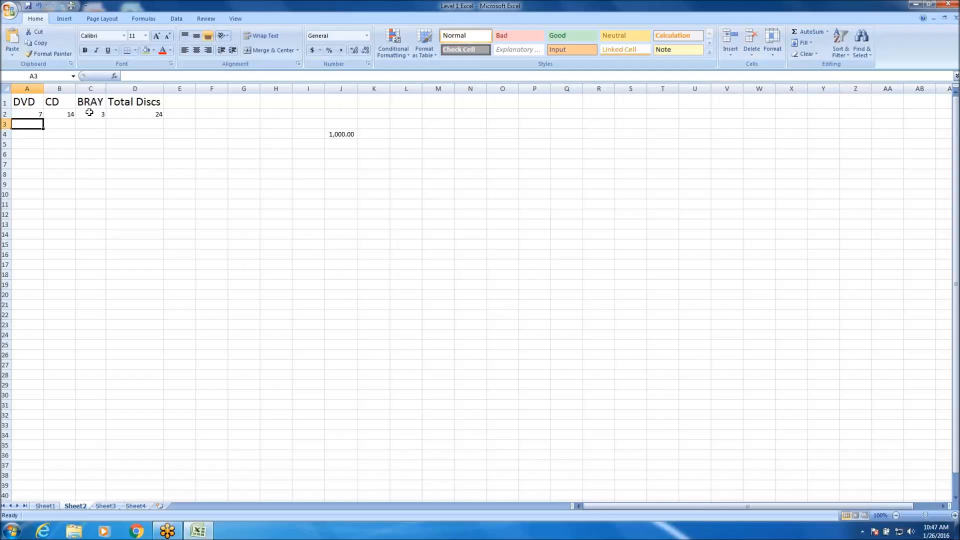
Insert an empty column between the DVD and CD columns.
click(59, 88)
click(91, 88)
click(112, 88)
click(91, 88)
click(63, 88)
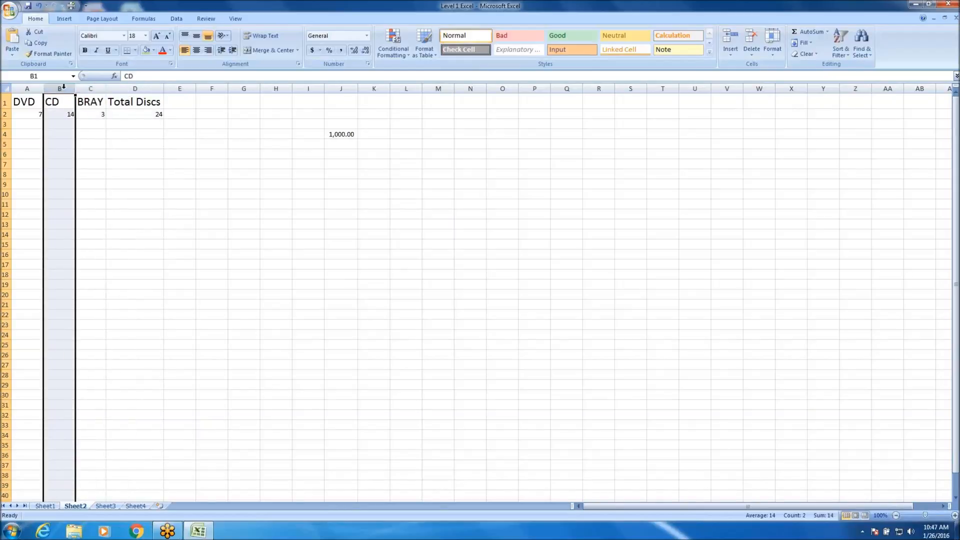
right_click(59, 88)
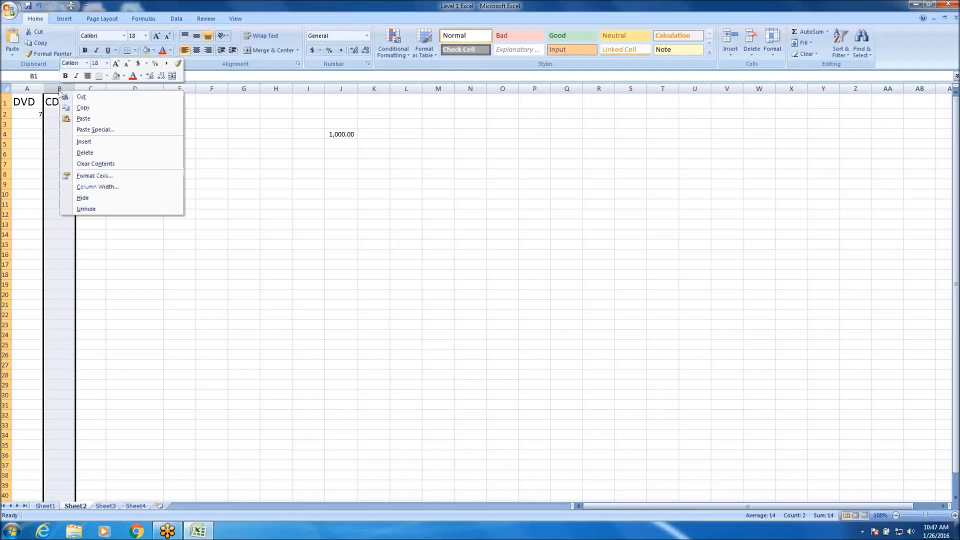
click(103, 143)
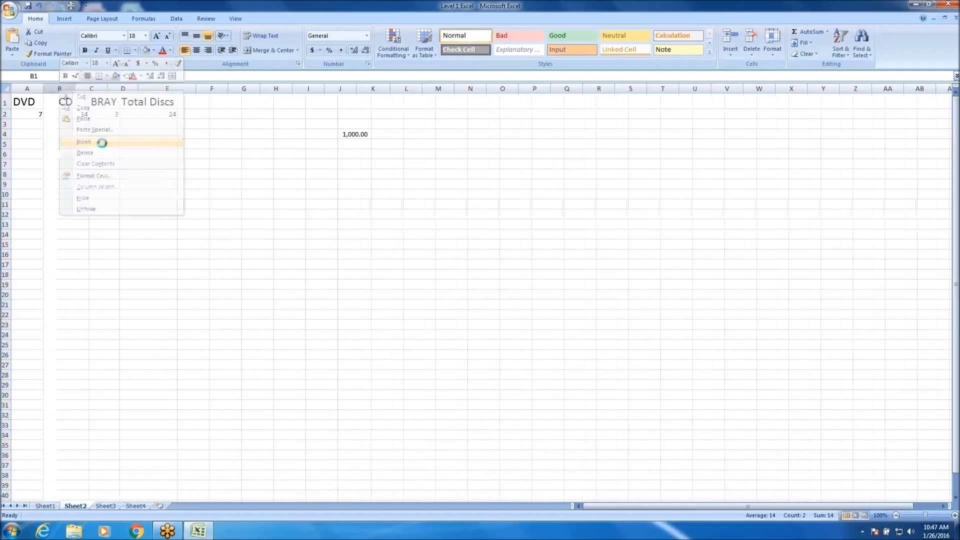
click(117, 175)
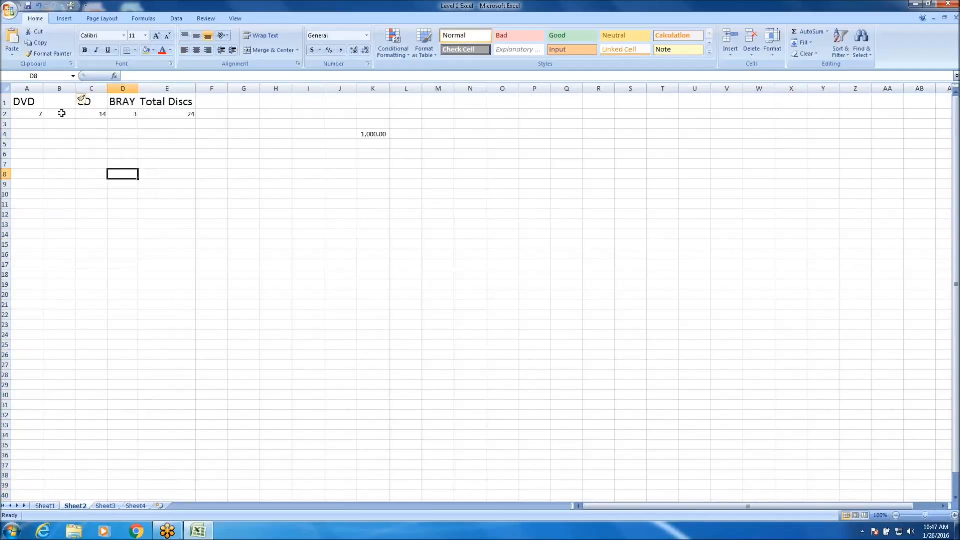
Enter the header Toys in B1 of the empty column.
click(62, 100)
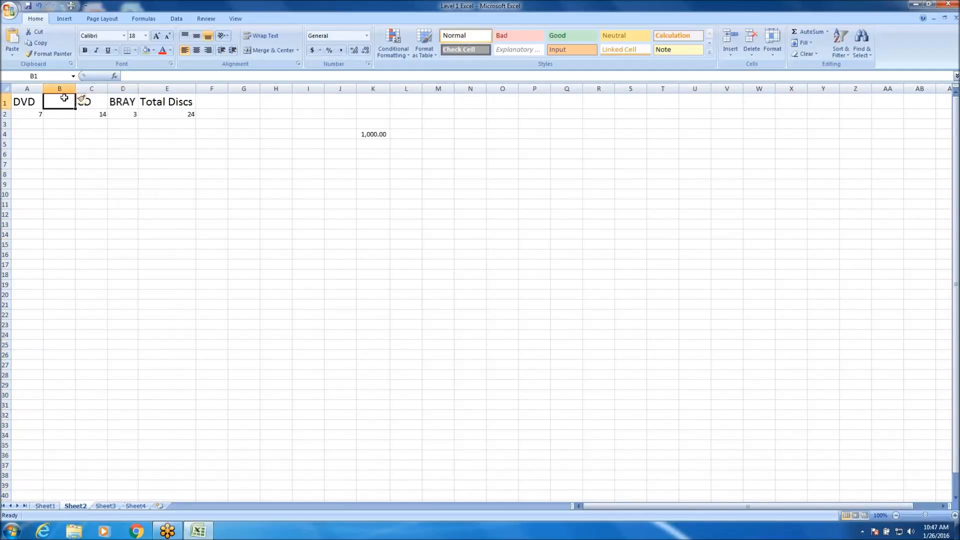
text(Toy)
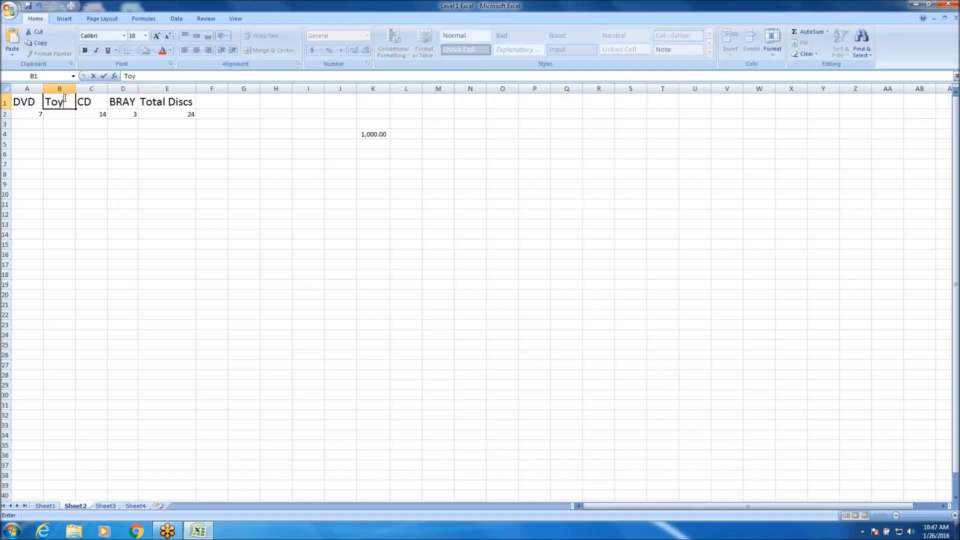
text(s)
key(Return)
click(46, 246)
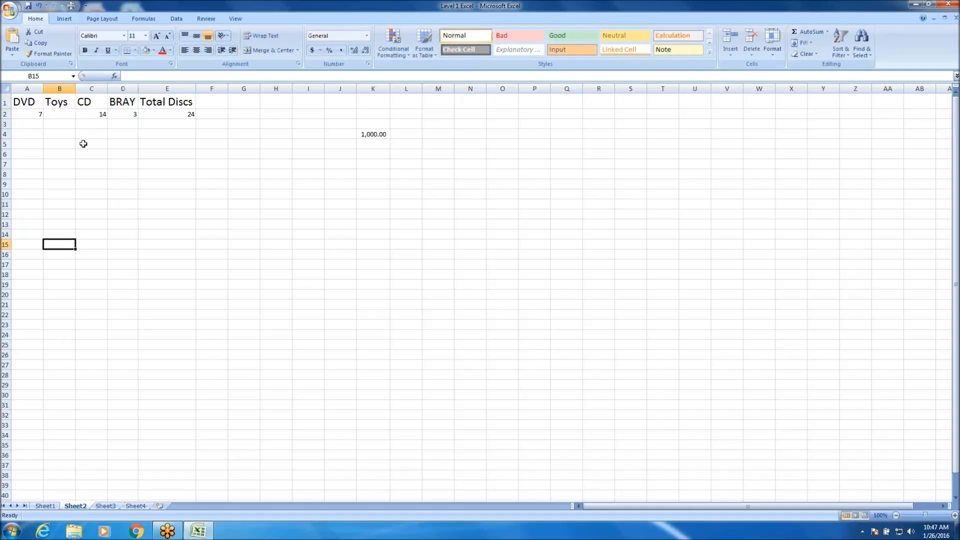
Enter 1 in B2 under the Toys header.
click(70, 116)
text(1)
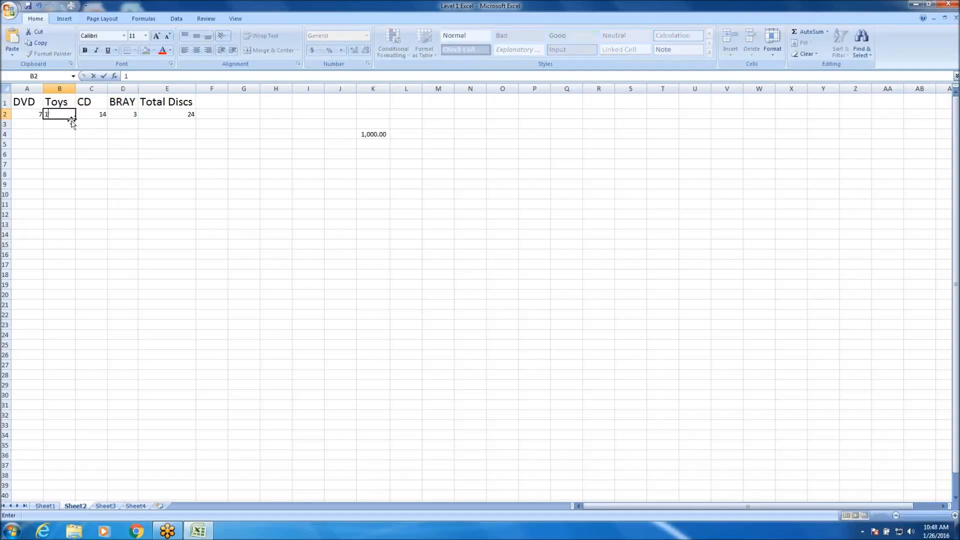
key(Return)
click(183, 235)
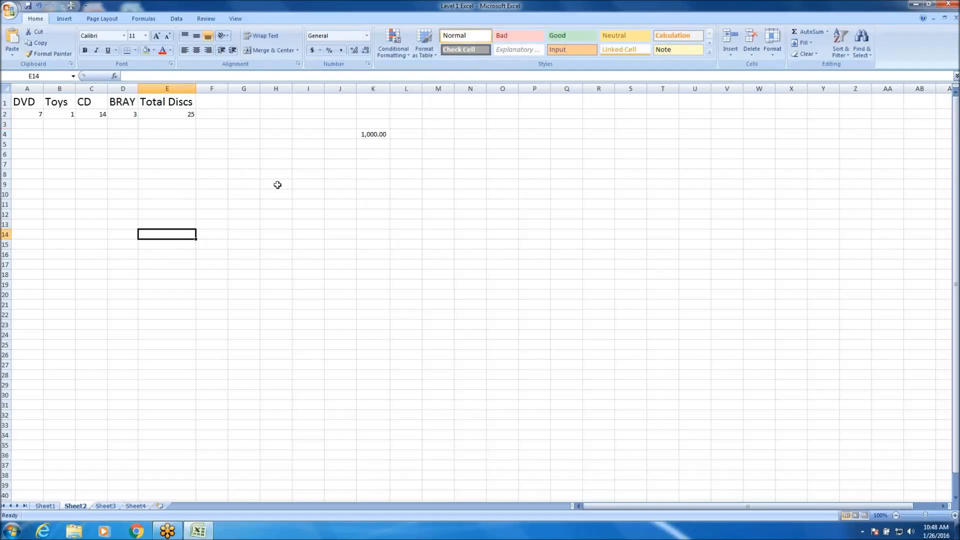
Fill A2 to A5 with the labels CD, TOY, MOVIES and CAR, overwriting the number in A2.
click(36, 122)
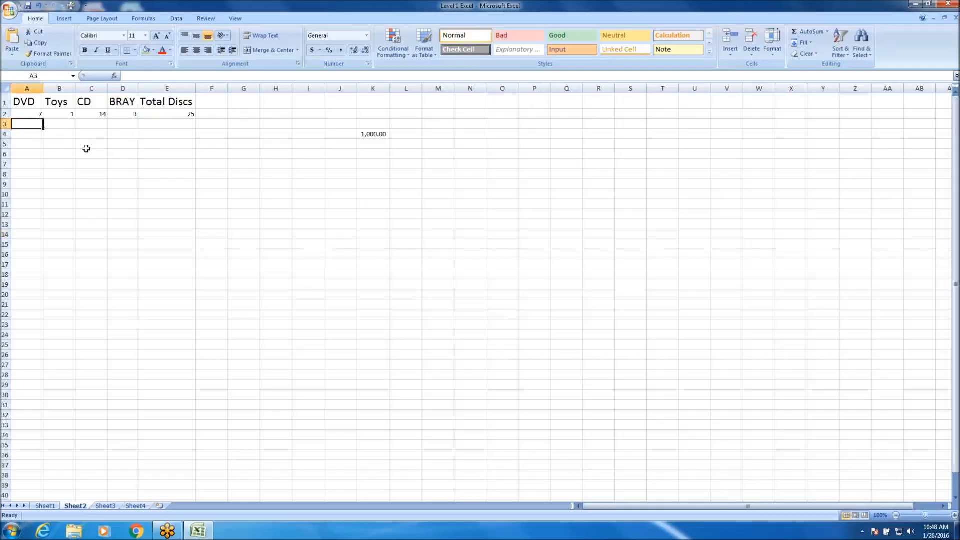
click(59, 102)
click(41, 114)
text(CD)
key(Return)
text(TOY)
key(Return)
text(MOVIES)
key(Up)
key(Down)
key(Down)
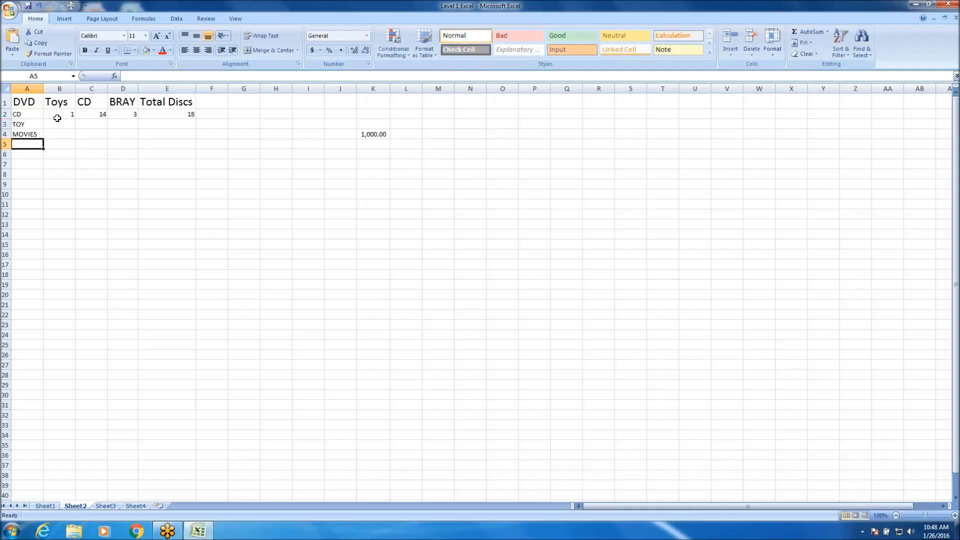
text(CAR)
key(Return)
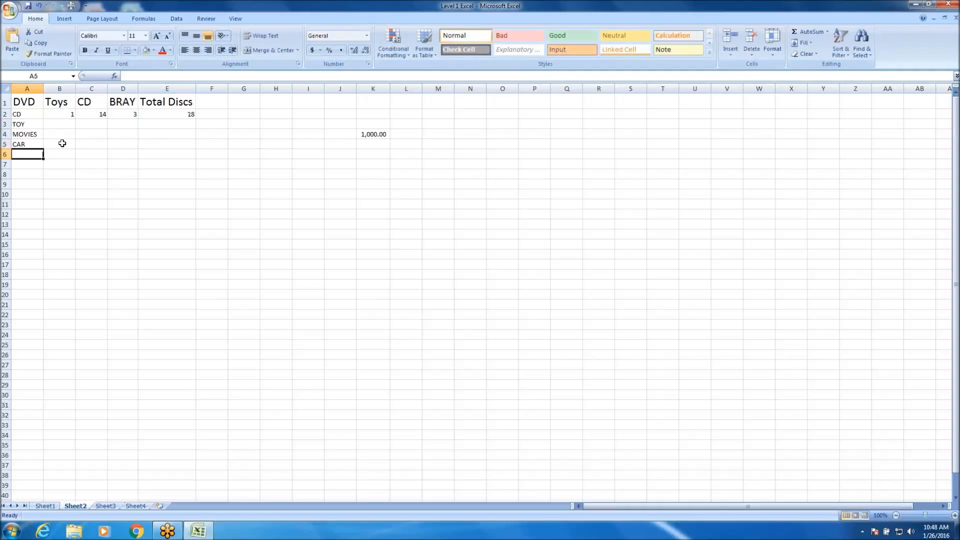
Insert an empty row above the TOY row.
right_click(6, 124)
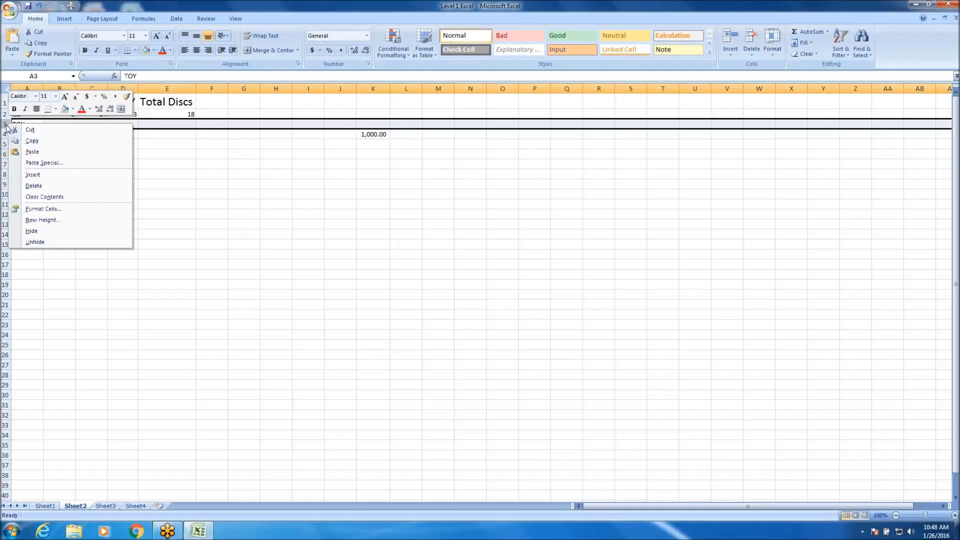
click(40, 175)
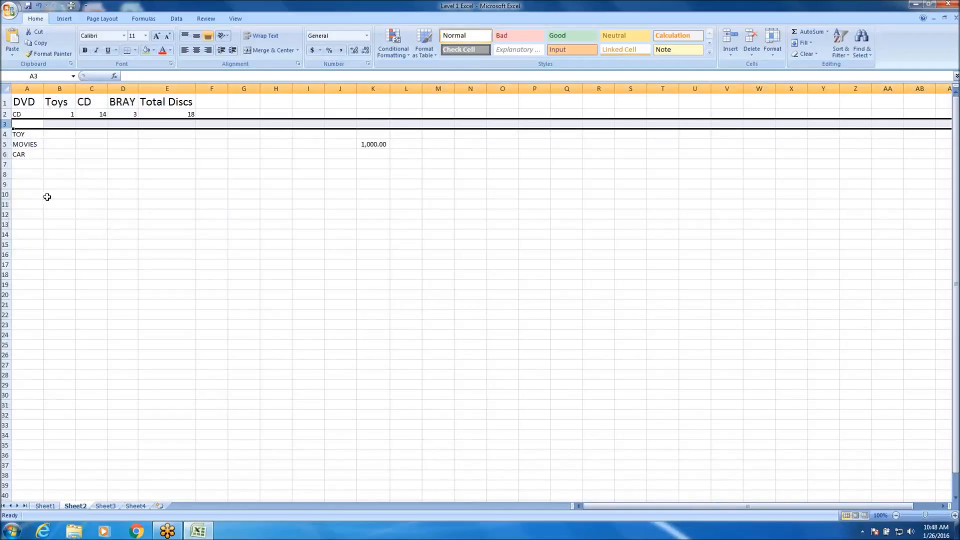
click(32, 124)
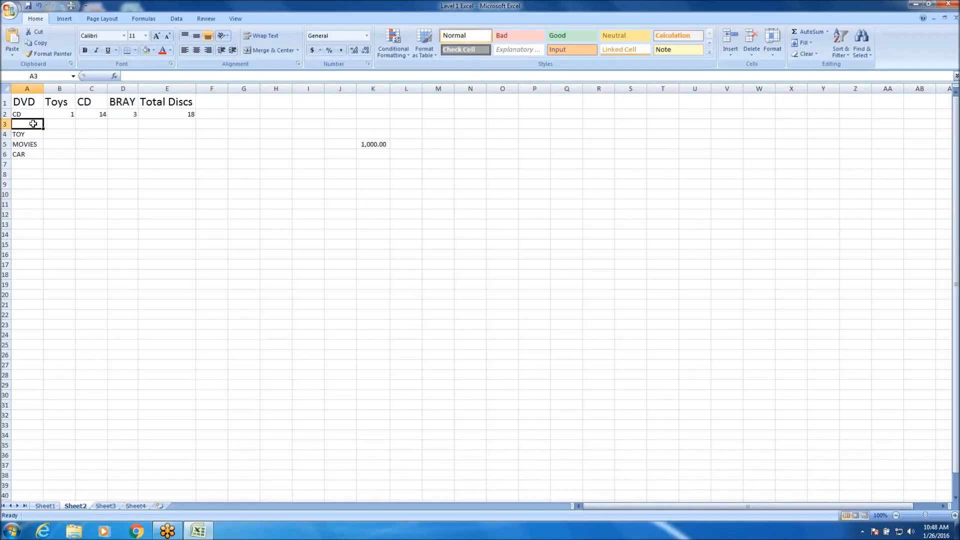
right_click(58, 89)
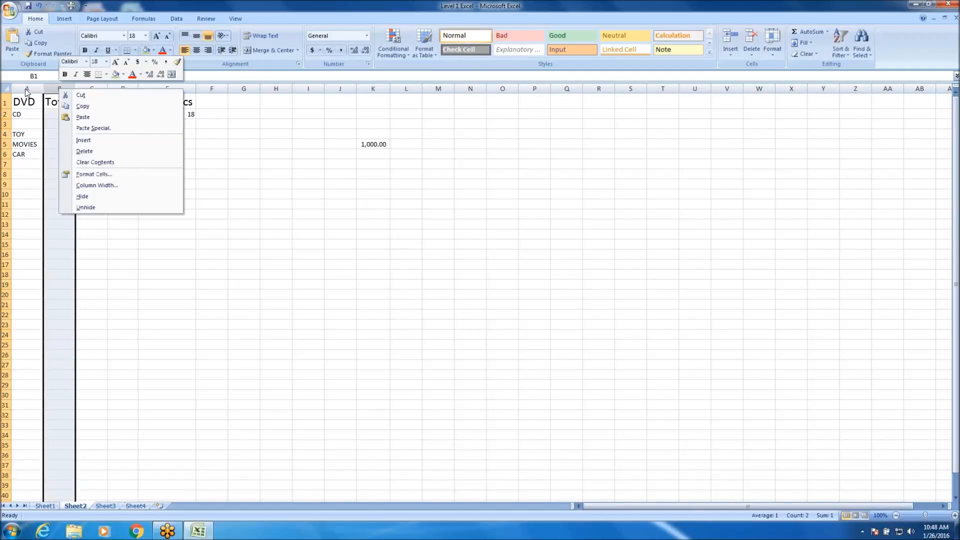
right_click(9, 125)
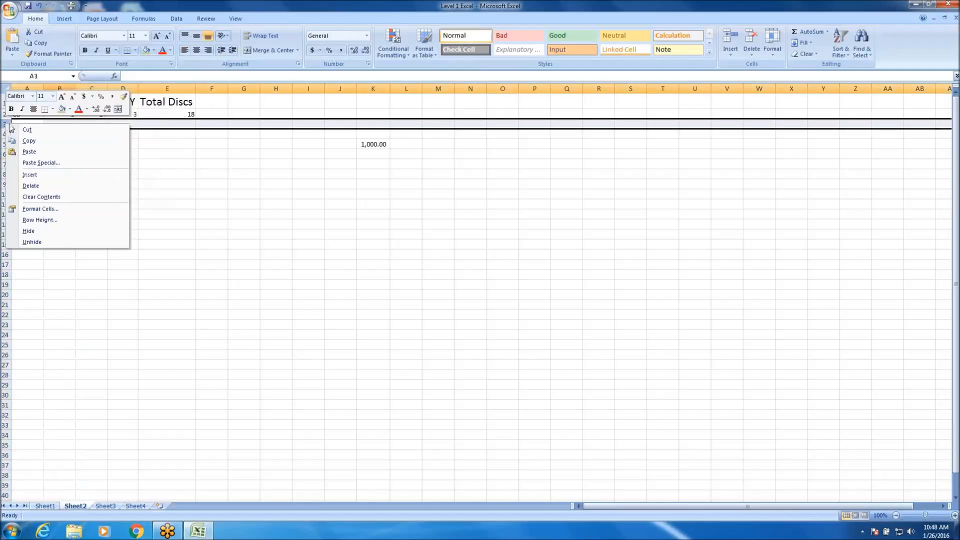
right_click(161, 90)
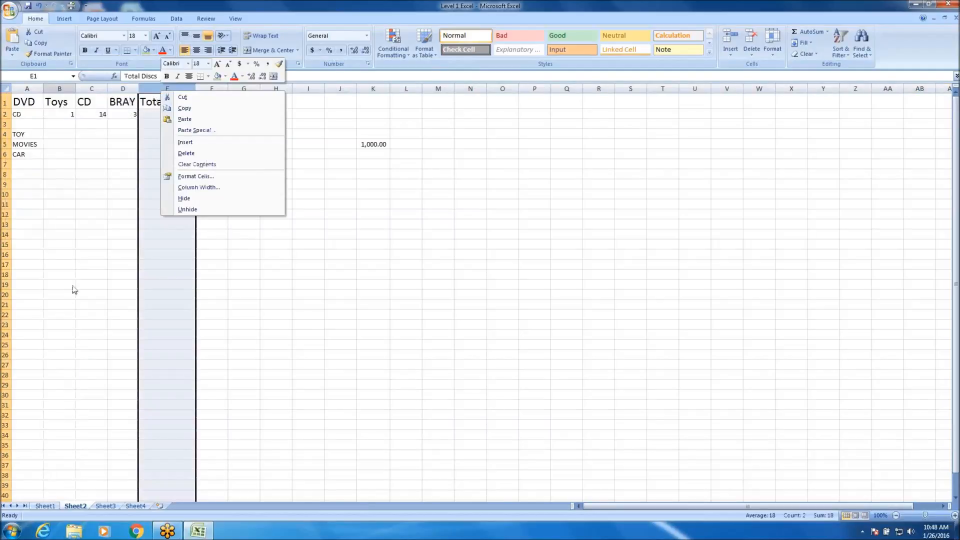
key(Escape)
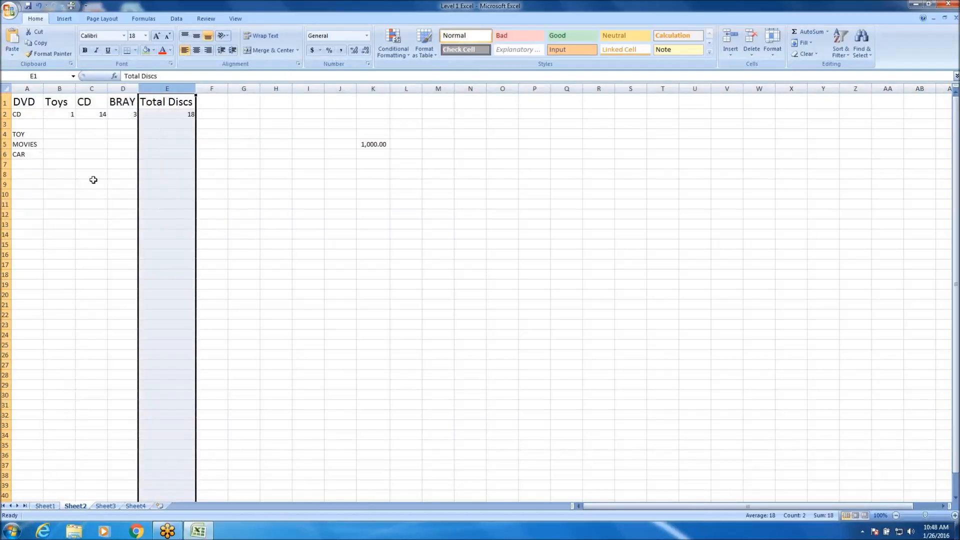
click(35, 123)
click(6, 124)
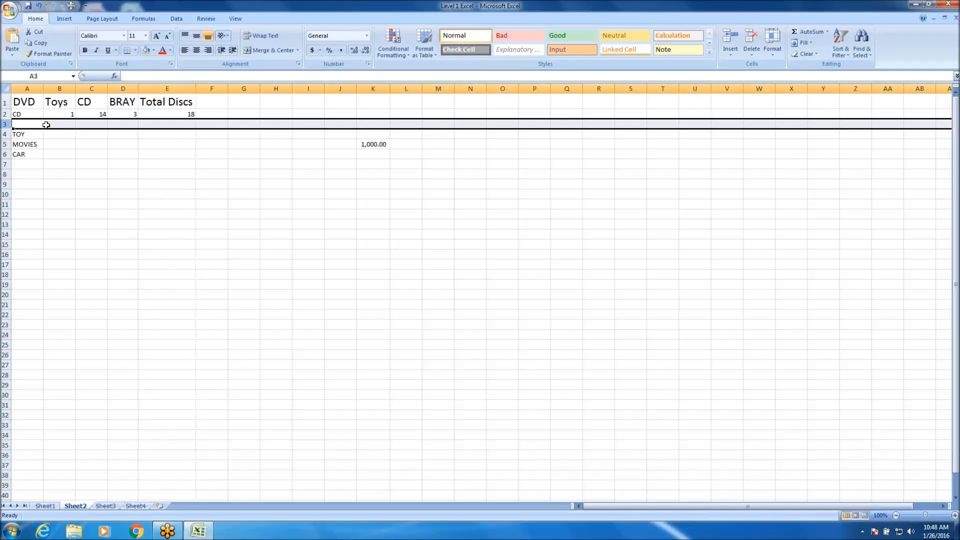
click(82, 190)
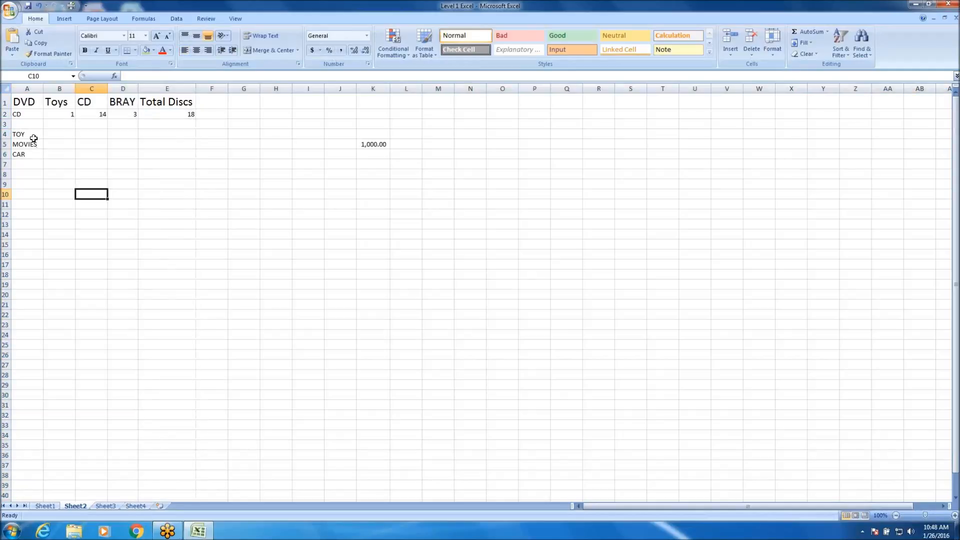
Delete the empty row 3 between the CD and TOY rows.
right_click(7, 125)
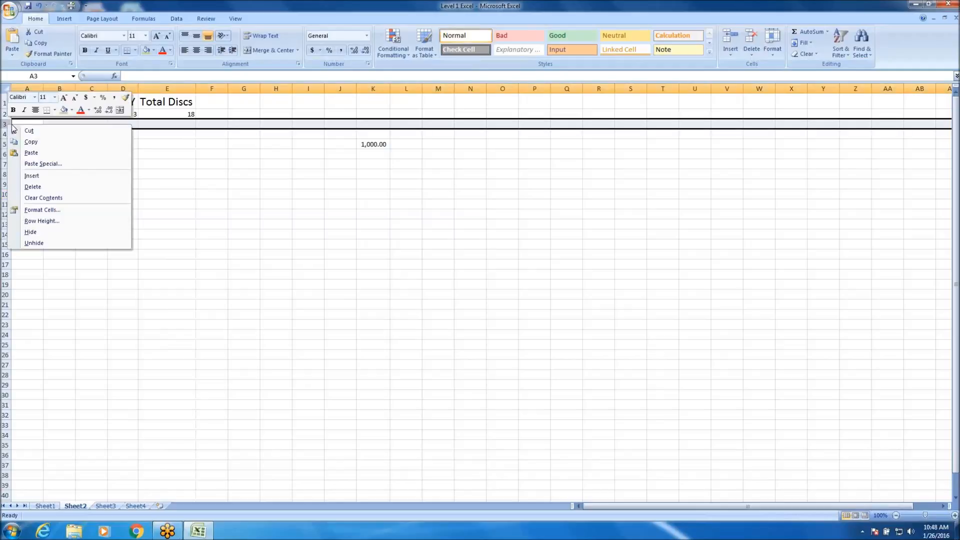
click(33, 187)
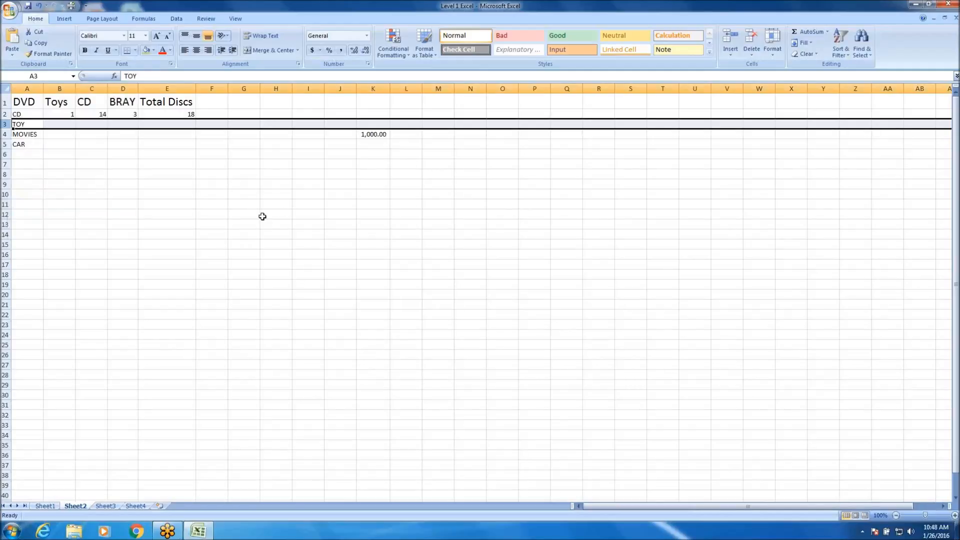
click(192, 184)
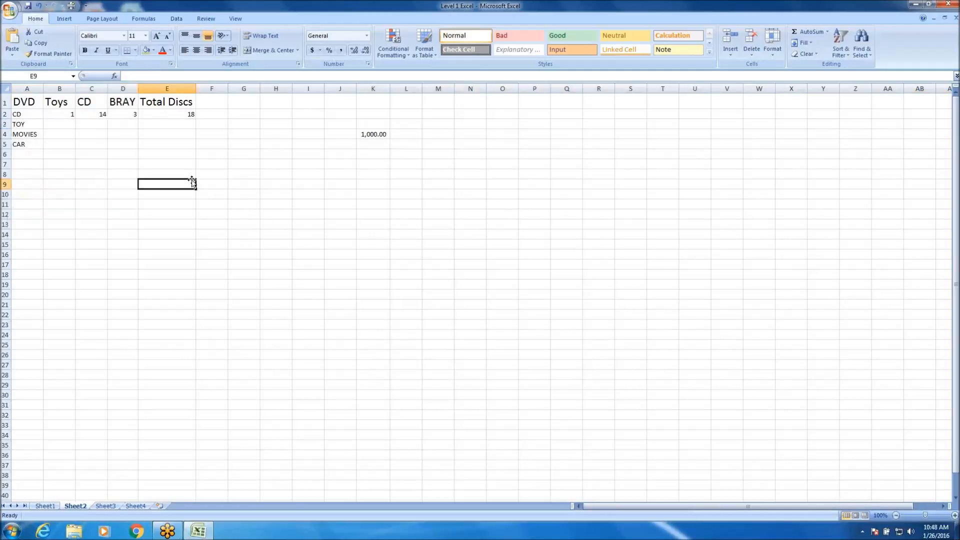
right_click(59, 91)
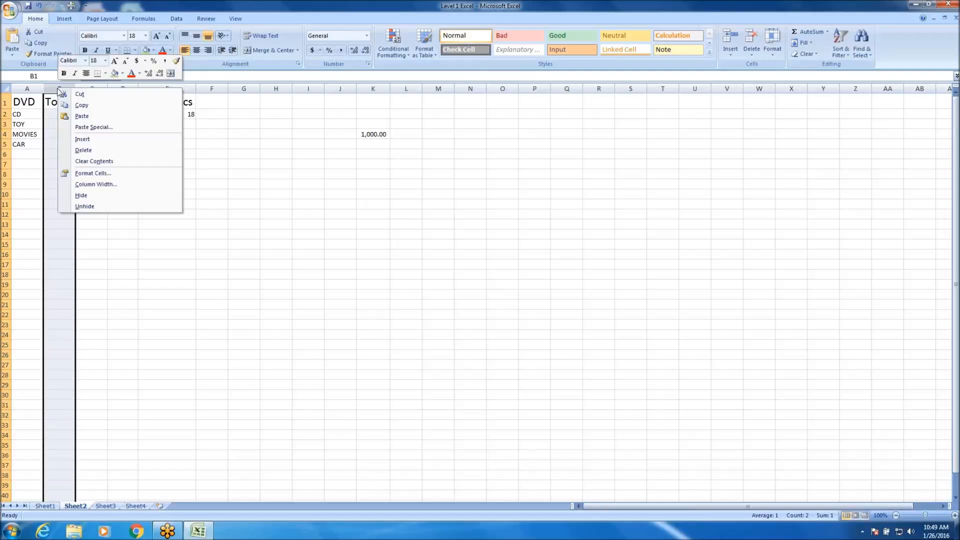
click(233, 196)
click(37, 89)
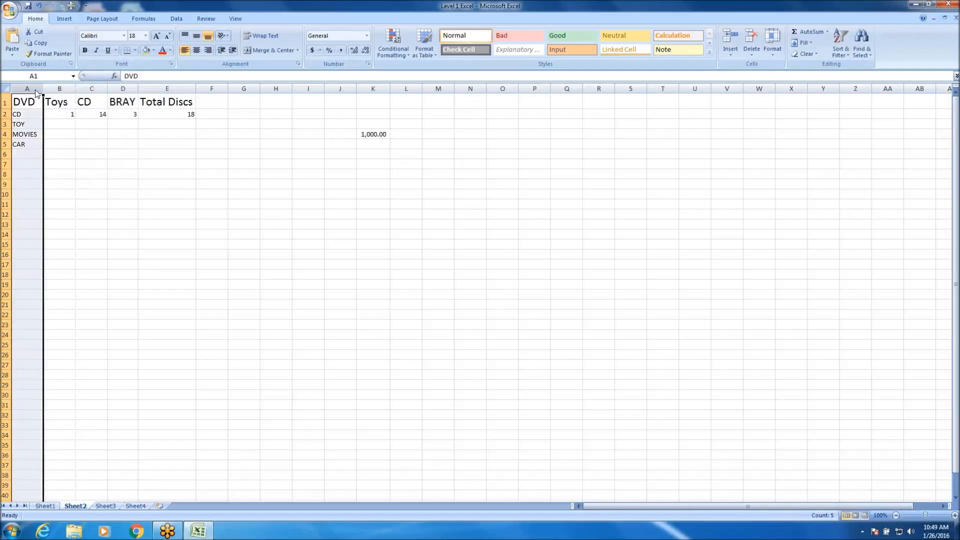
right_click(36, 89)
click(31, 106)
drag(31, 102, 30, 145)
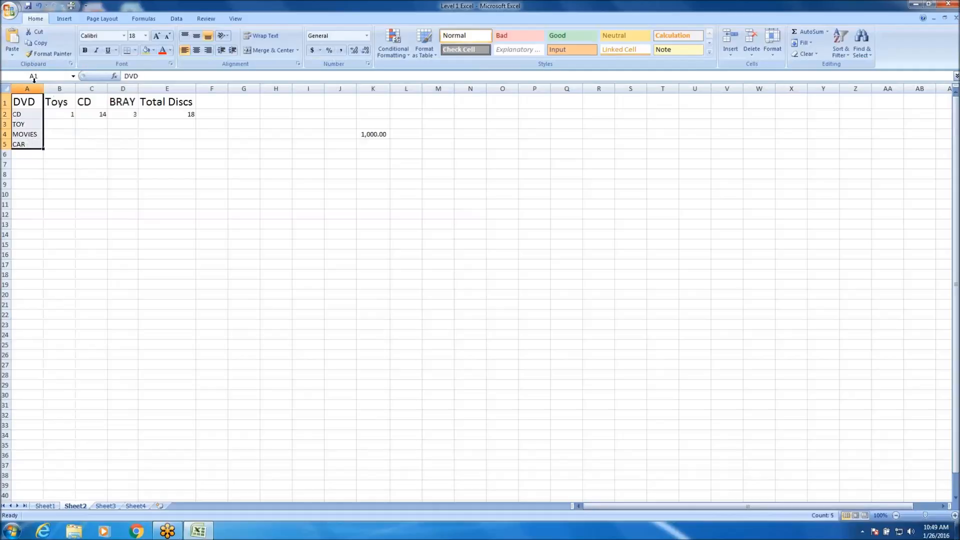
Cut the DVD header from A1 and paste it into F1.
click(25, 103)
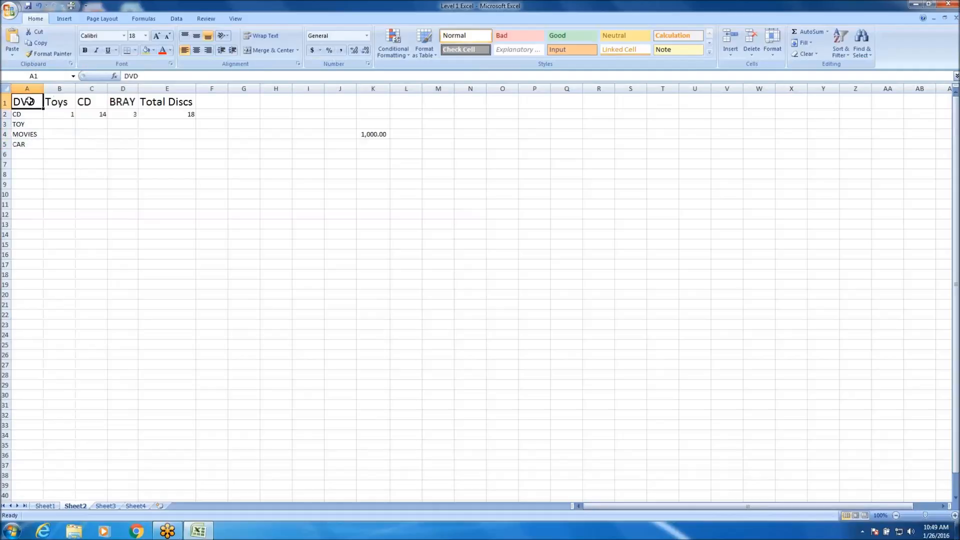
right_click(31, 102)
click(69, 111)
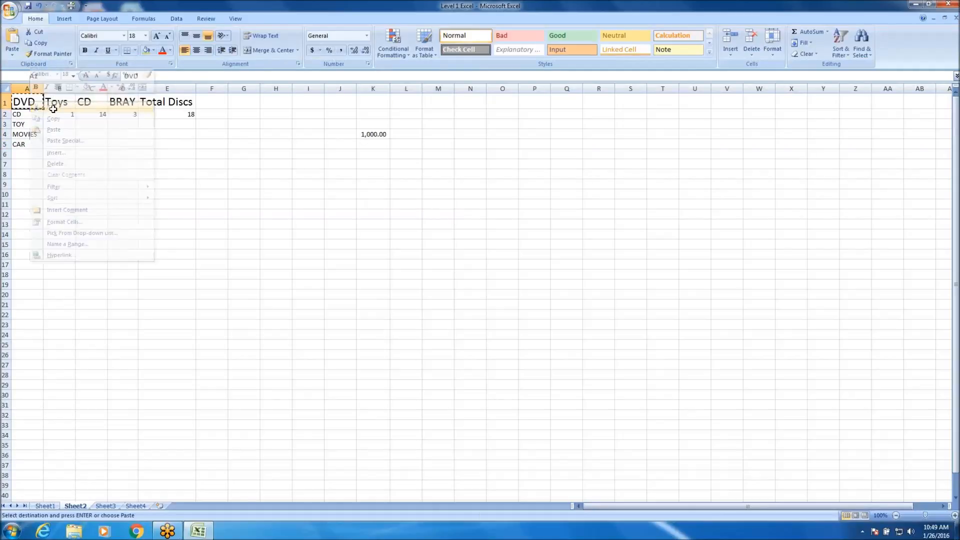
click(210, 101)
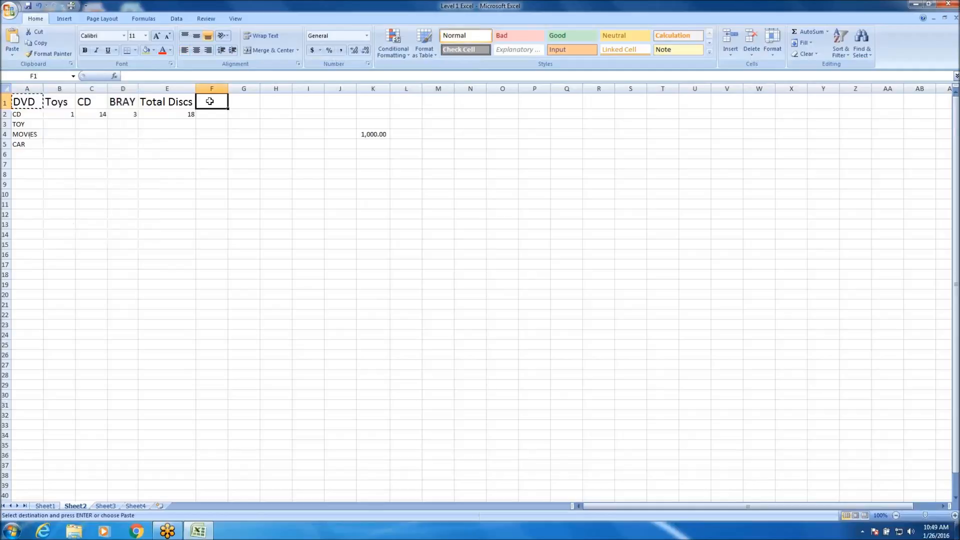
right_click(210, 101)
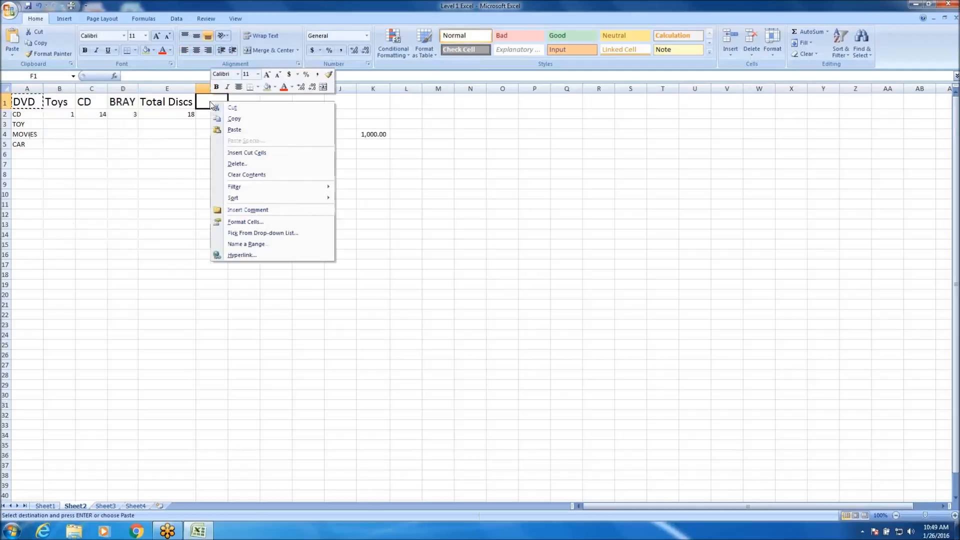
click(245, 131)
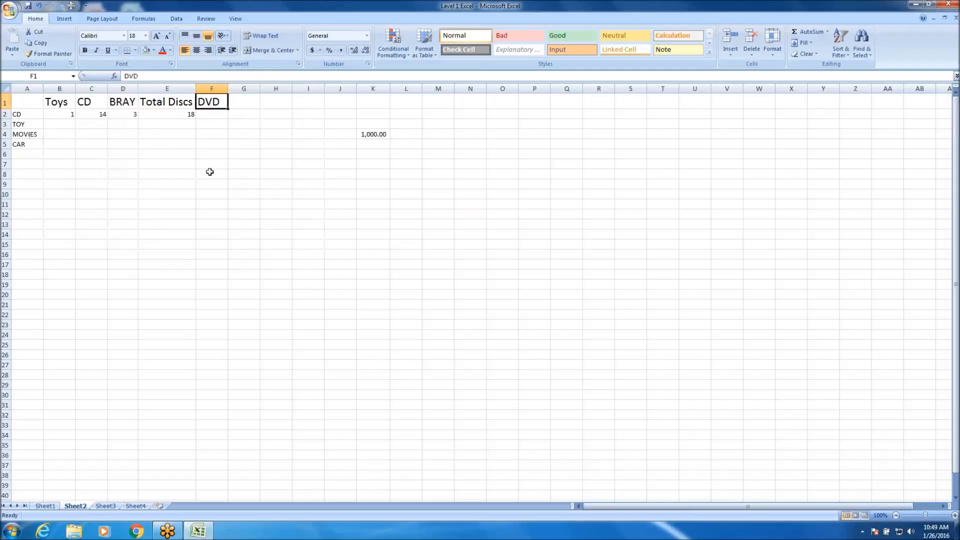
Move the DVD header from F1 back to A1.
click(196, 115)
click(146, 111)
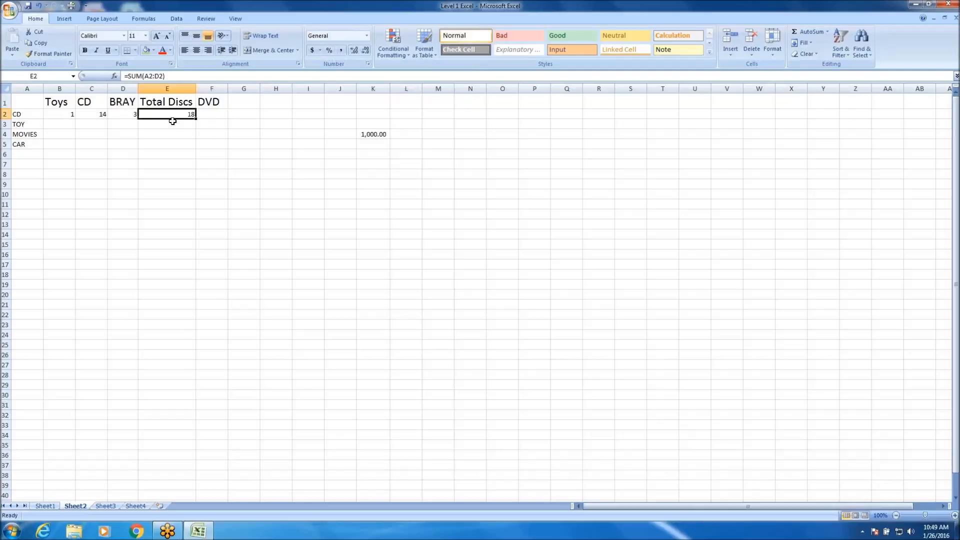
click(205, 103)
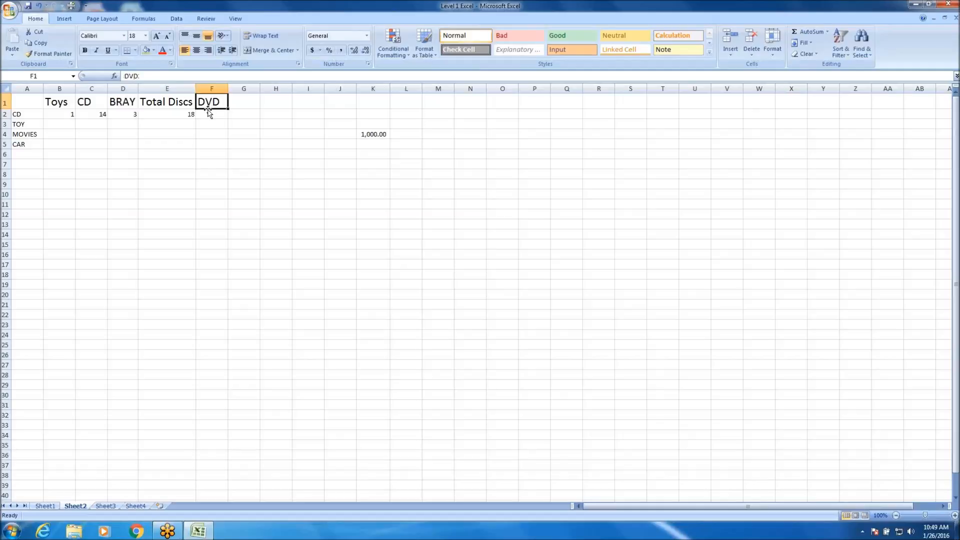
drag(208, 109, 24, 109)
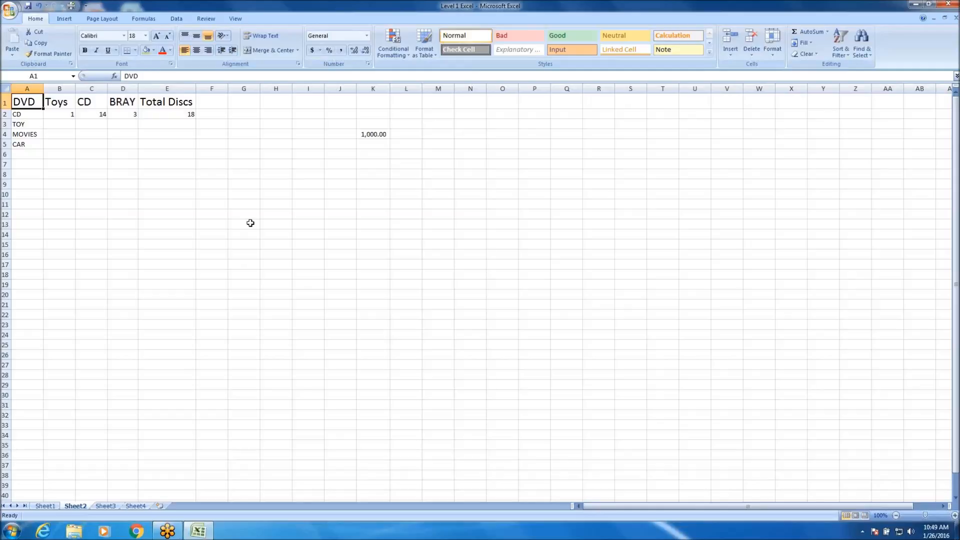
click(158, 154)
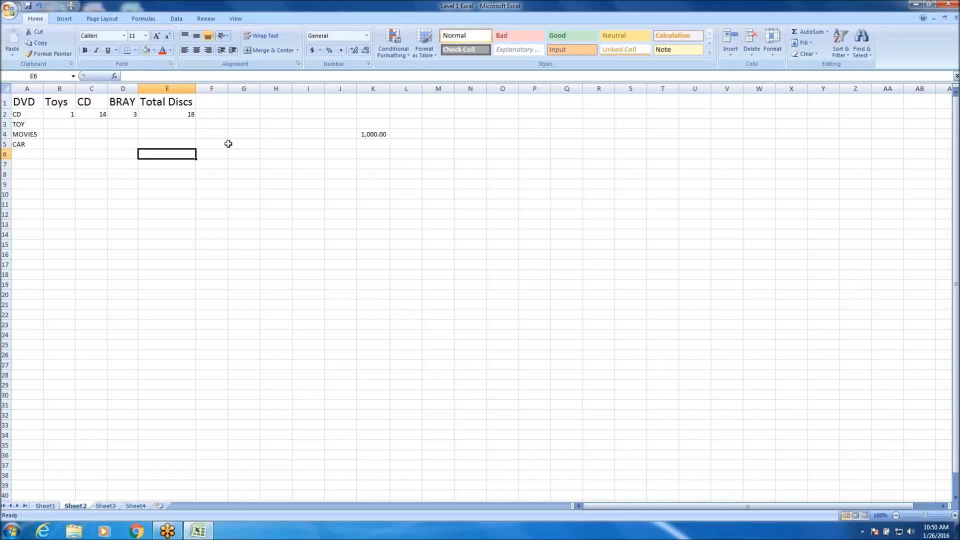
click(37, 131)
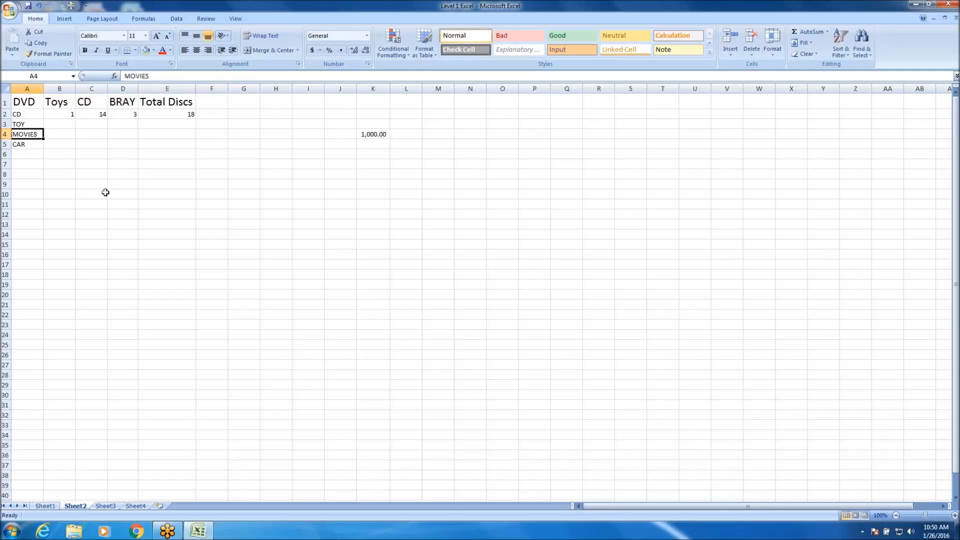
click(247, 204)
click(553, 305)
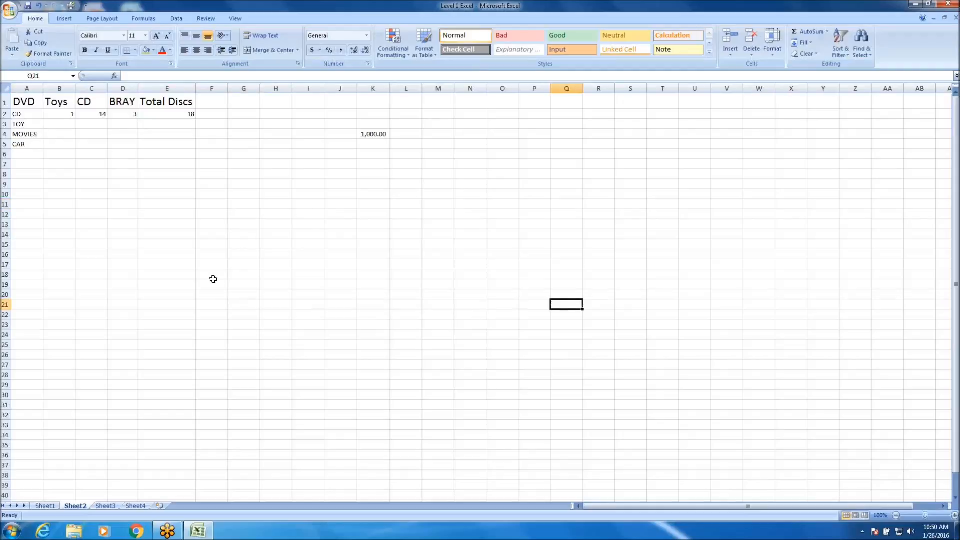
Fill cells A13 to A16 with the misspelled label DVS.
click(31, 227)
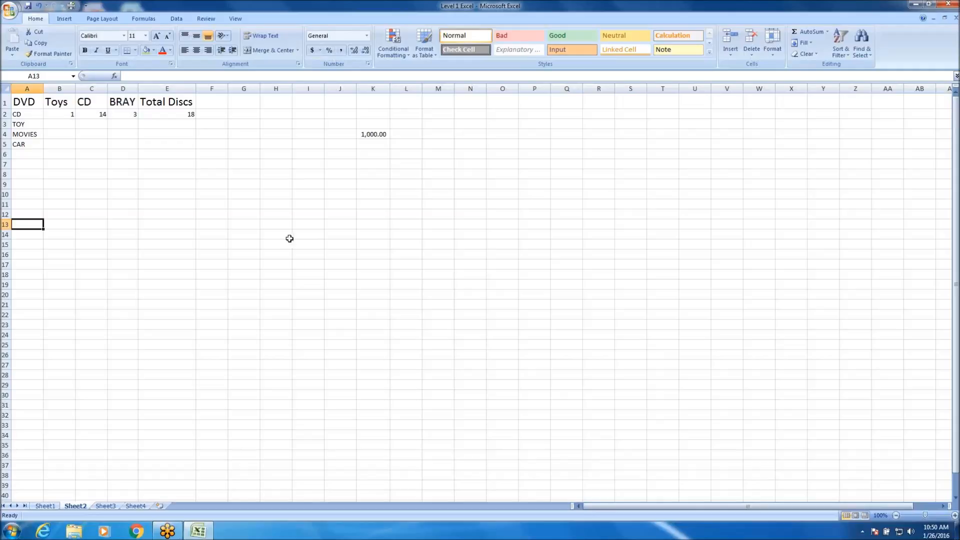
text(D)
key(Return)
text(DVS)
key(Return)
text(D)
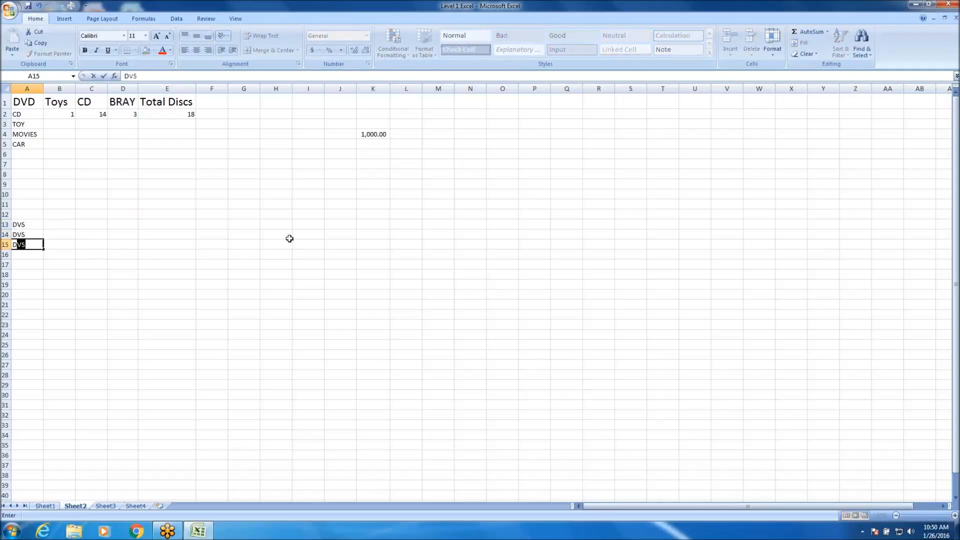
key(Return)
text(DVS)
key(Return)
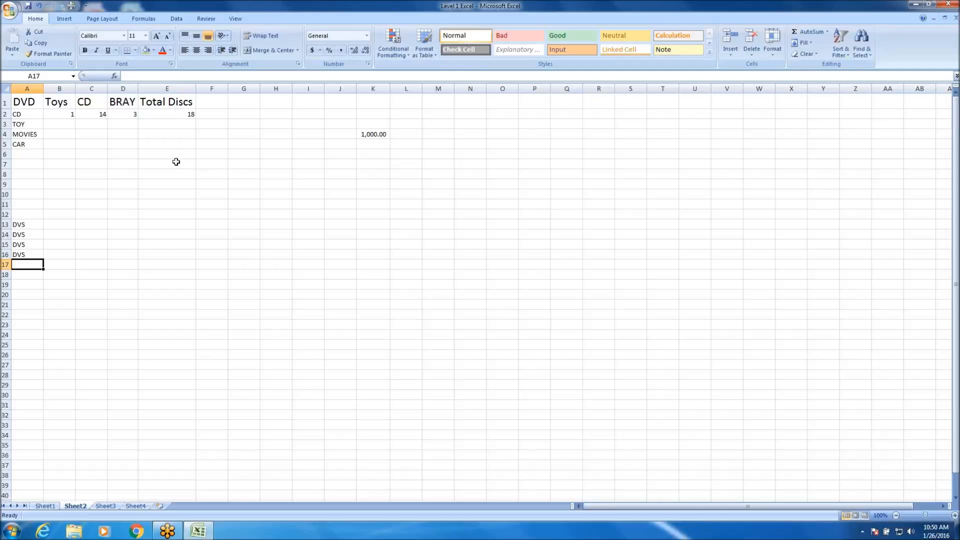
Try to find all cells containing CD, expand the search options, and close the Find and Replace dialog.
key(ctrl+f)
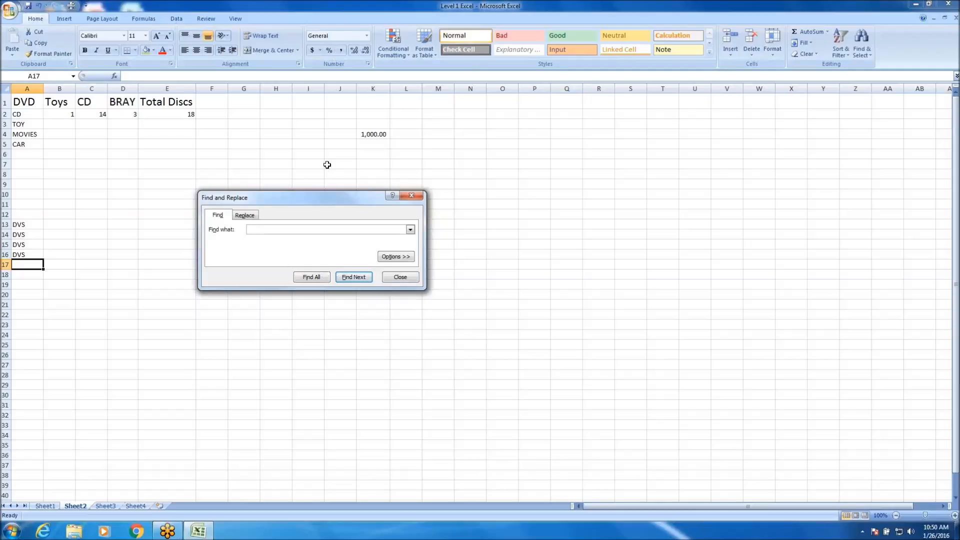
drag(296, 189, 295, 165)
click(265, 231)
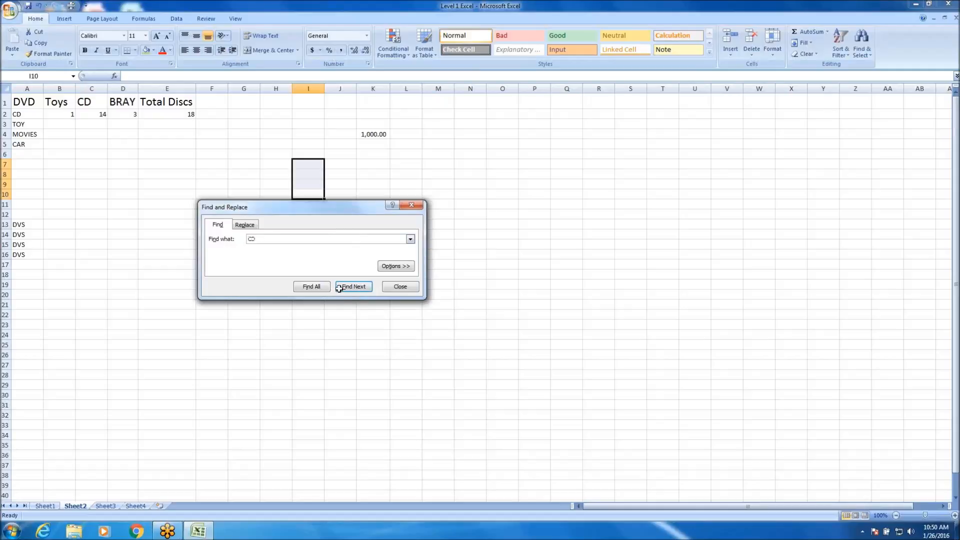
click(318, 288)
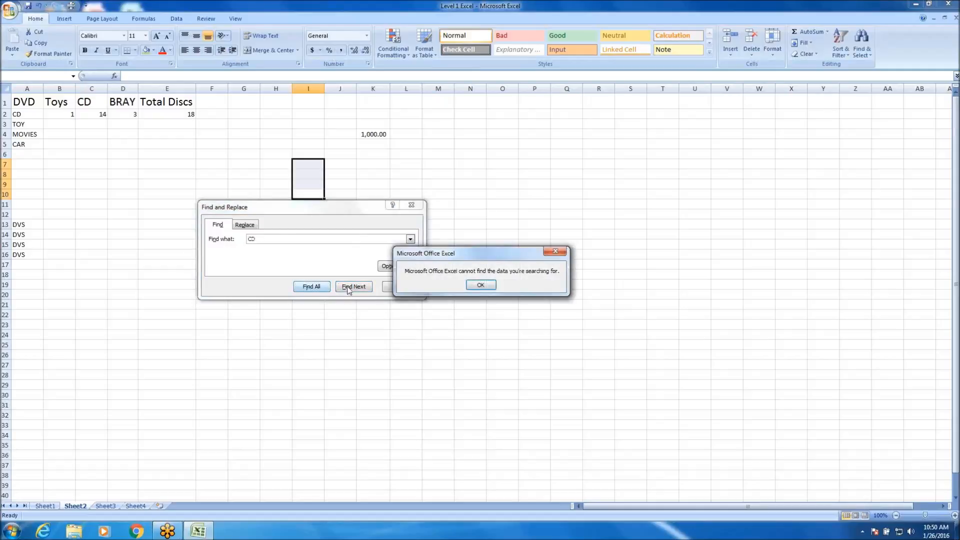
click(488, 283)
click(257, 225)
click(223, 223)
click(406, 267)
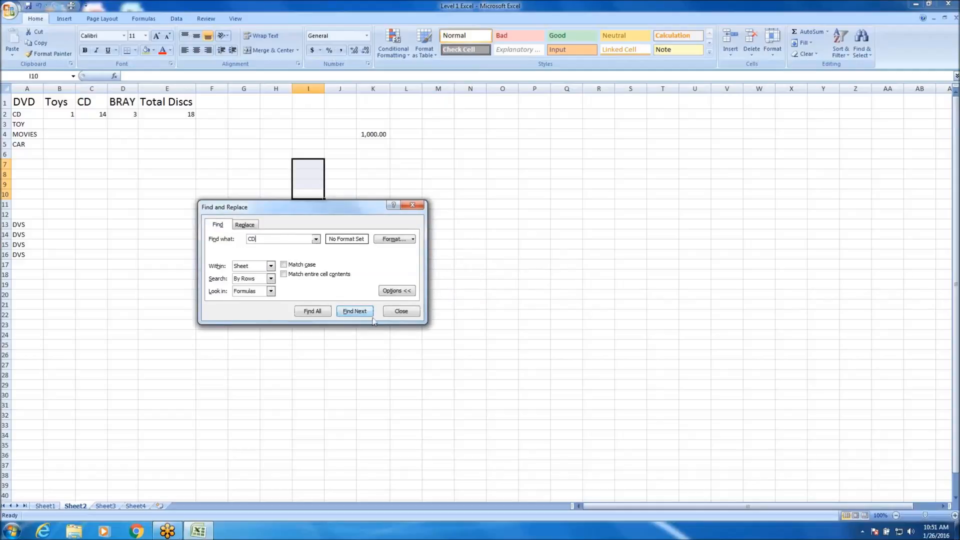
click(412, 205)
click(288, 252)
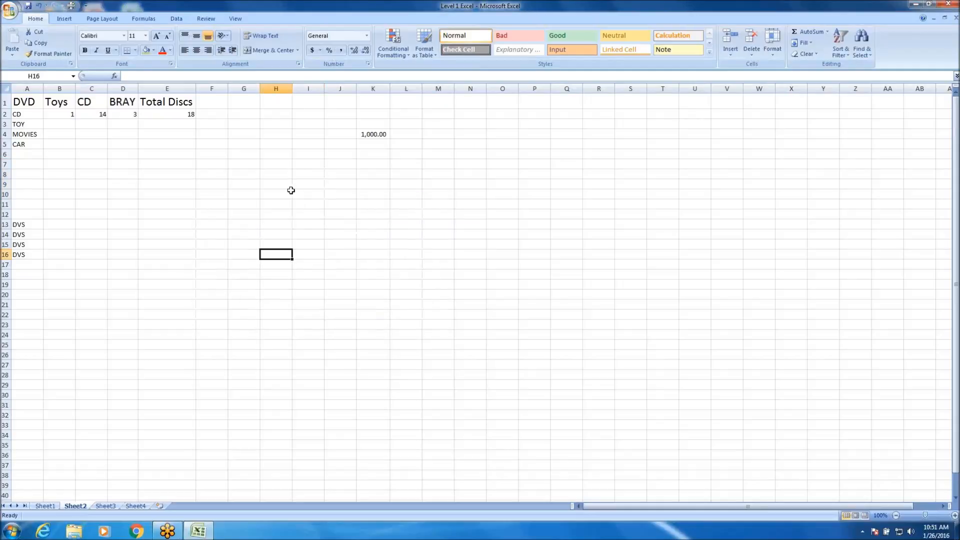
List all cells on the sheet containing CD, enlarge the results dialog, and jump between the listed matches.
key(ctrl+f)
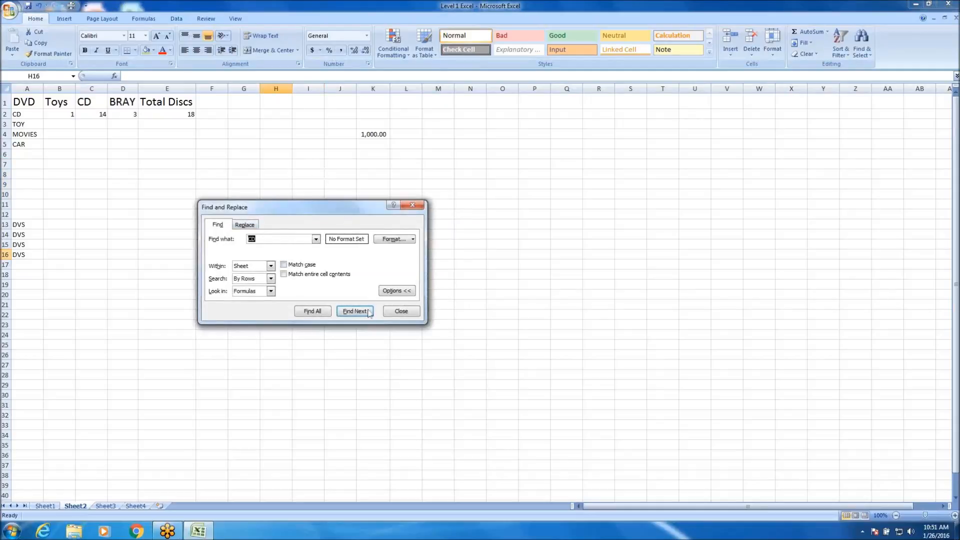
click(398, 291)
click(317, 289)
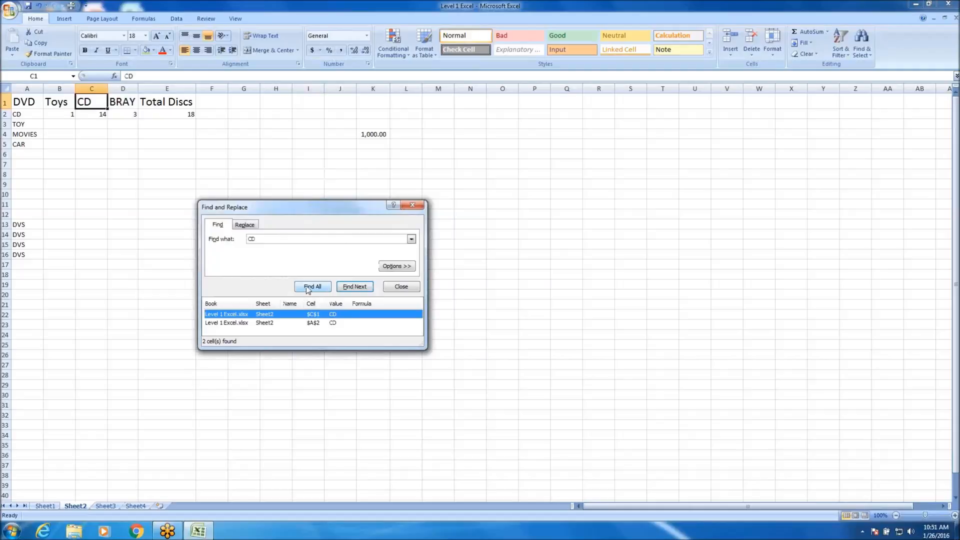
drag(424, 353, 442, 406)
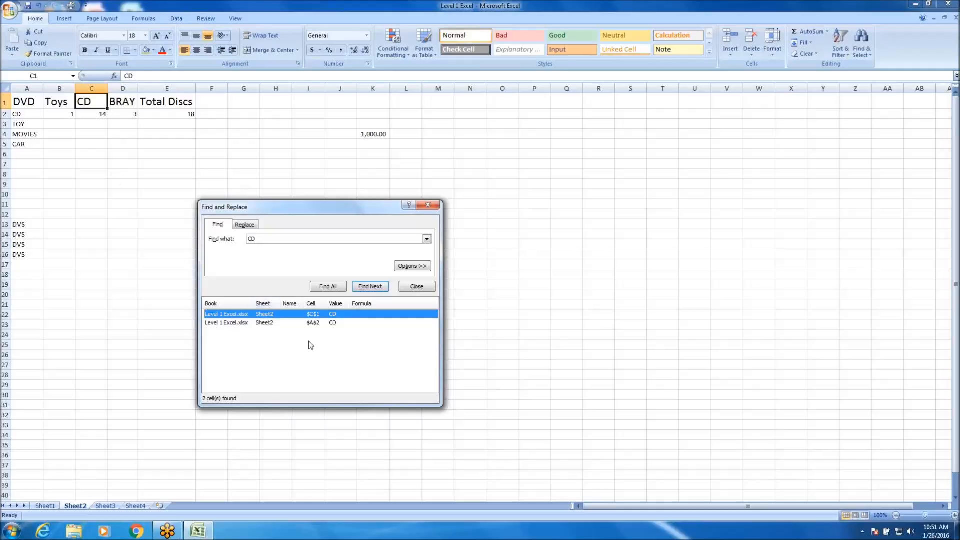
click(256, 323)
click(363, 317)
click(363, 321)
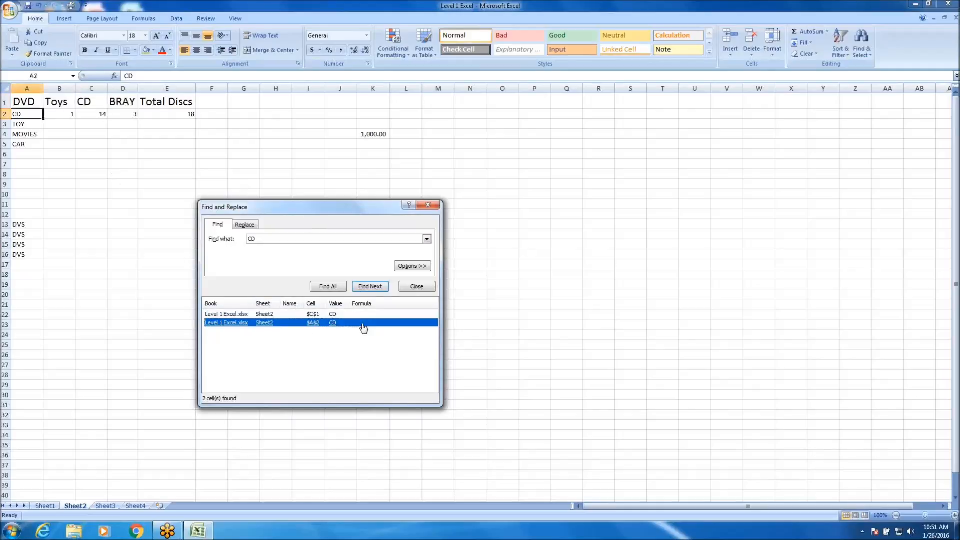
click(350, 316)
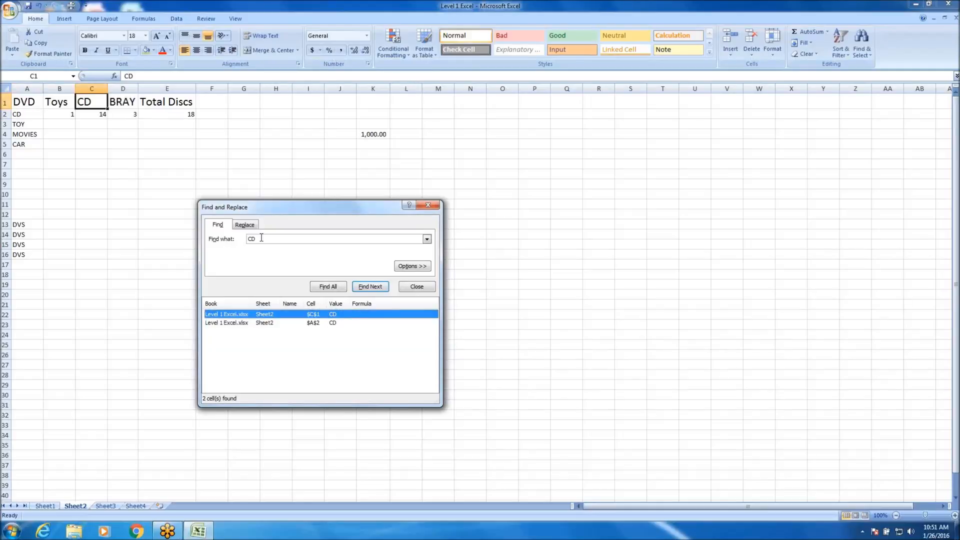
click(358, 323)
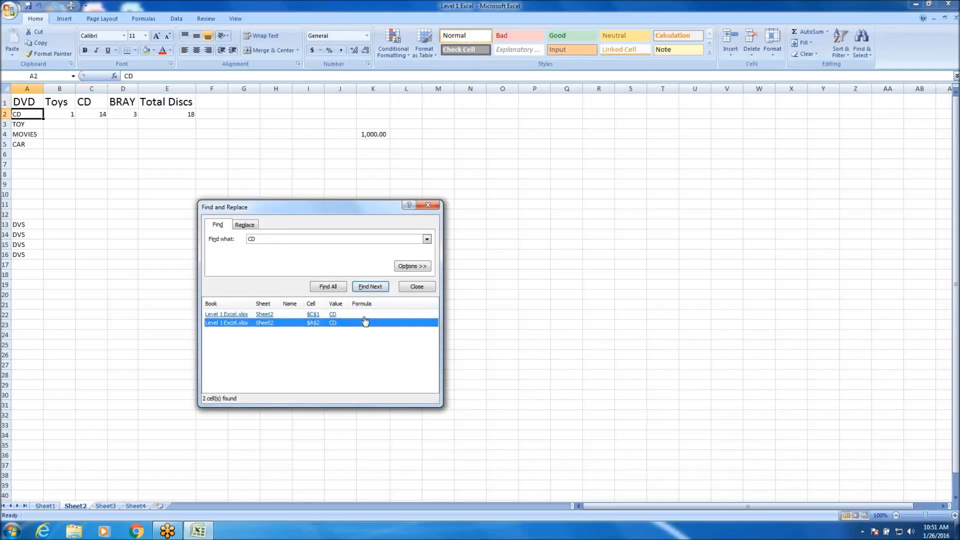
click(364, 316)
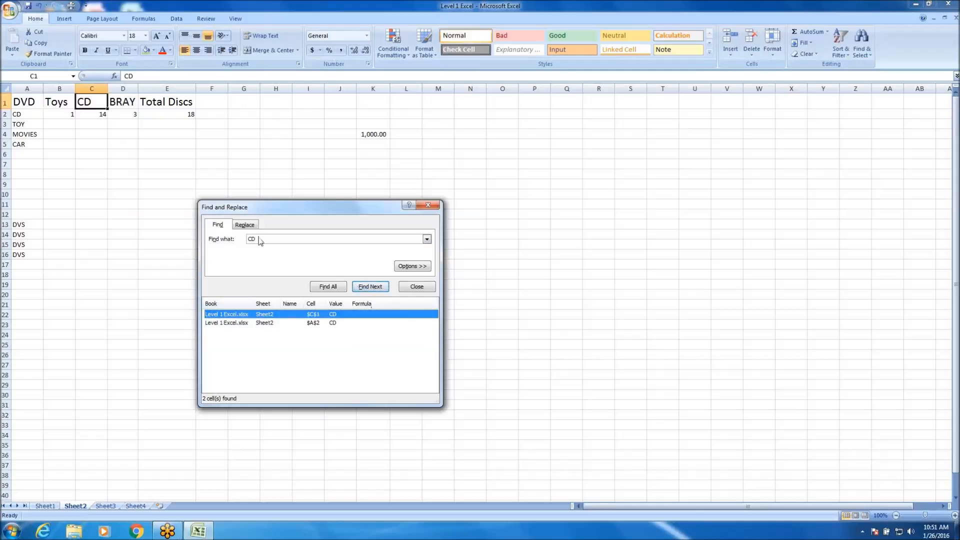
Find all cells on the sheet containing DVS.
click(246, 225)
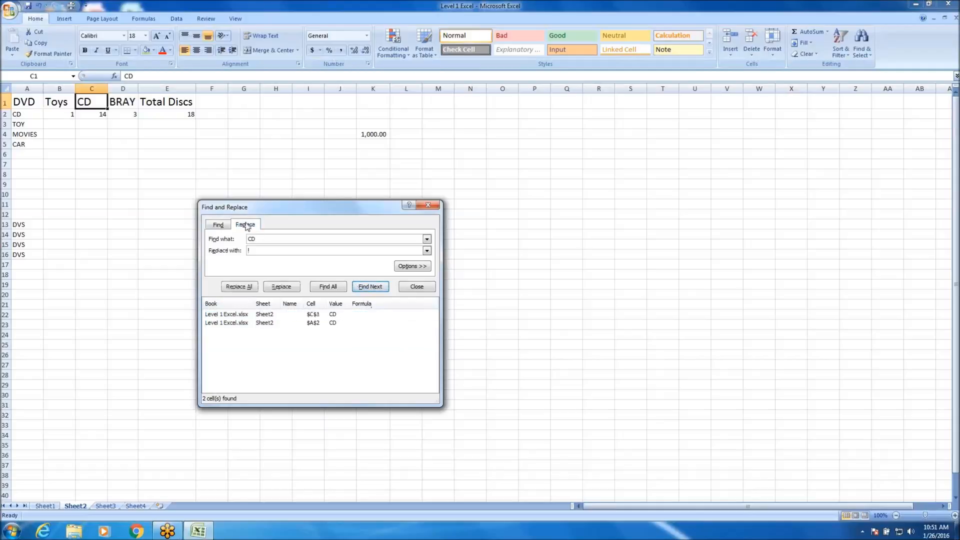
click(219, 226)
text(DVS)
click(339, 287)
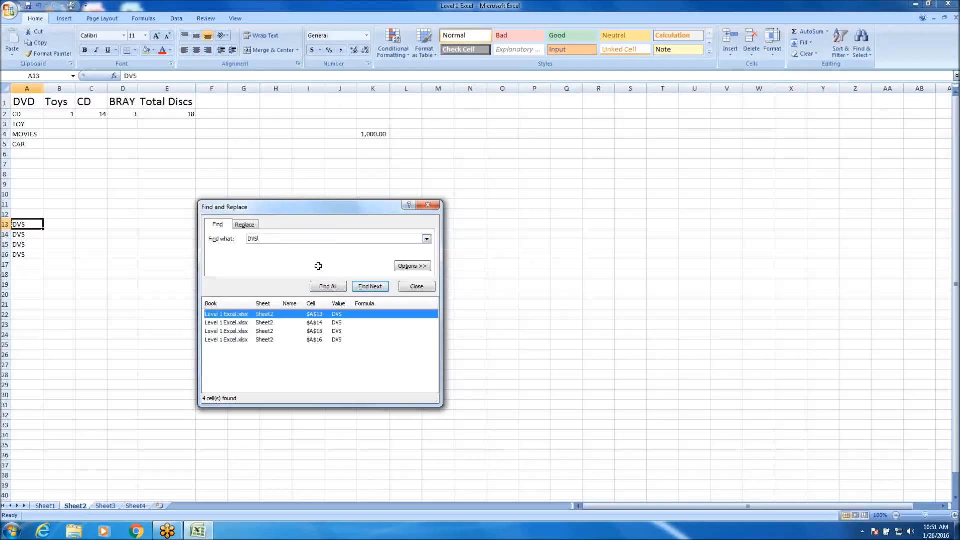
Replace all occurrences of DVS with DVD and close the Find and Replace dialog.
click(245, 223)
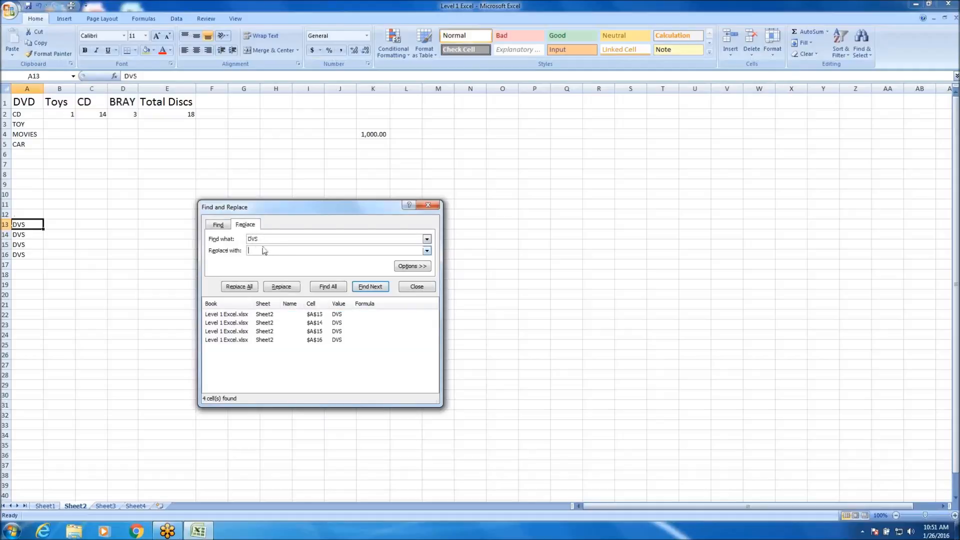
text(DVD)
click(250, 287)
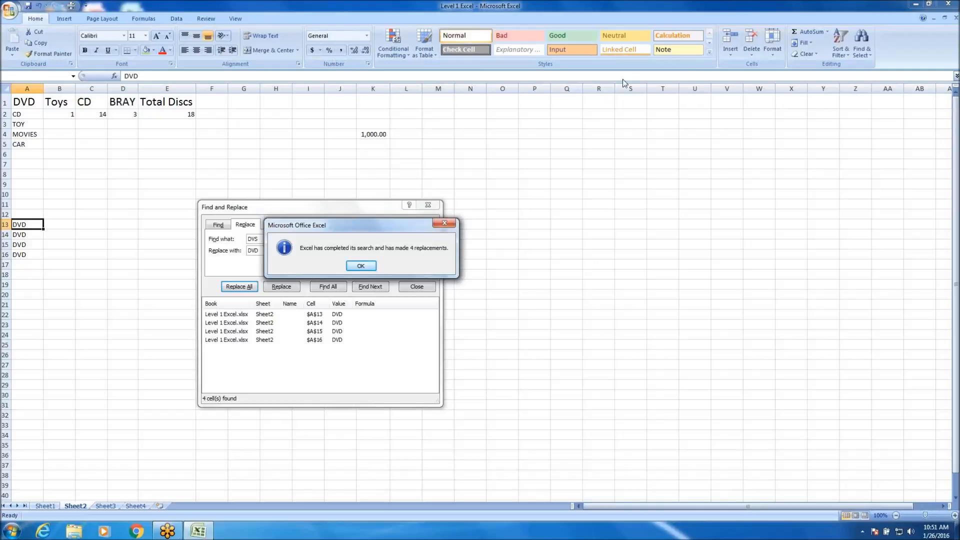
click(371, 267)
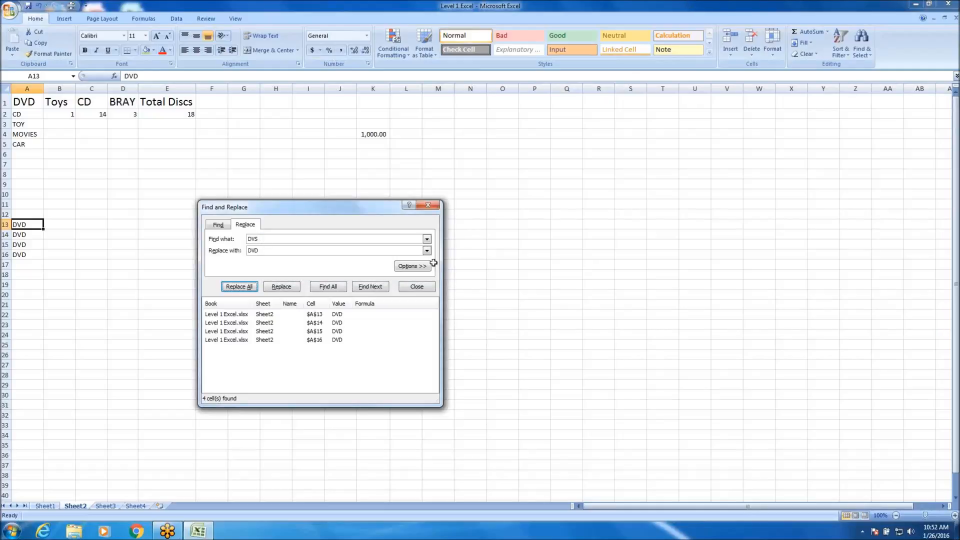
click(437, 205)
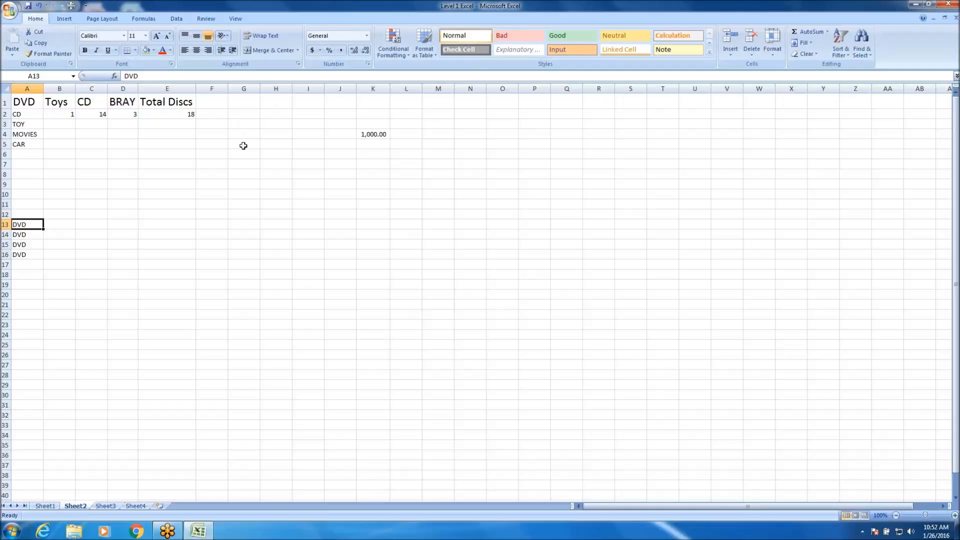
Apply a thick box border to the empty cell D6.
click(128, 150)
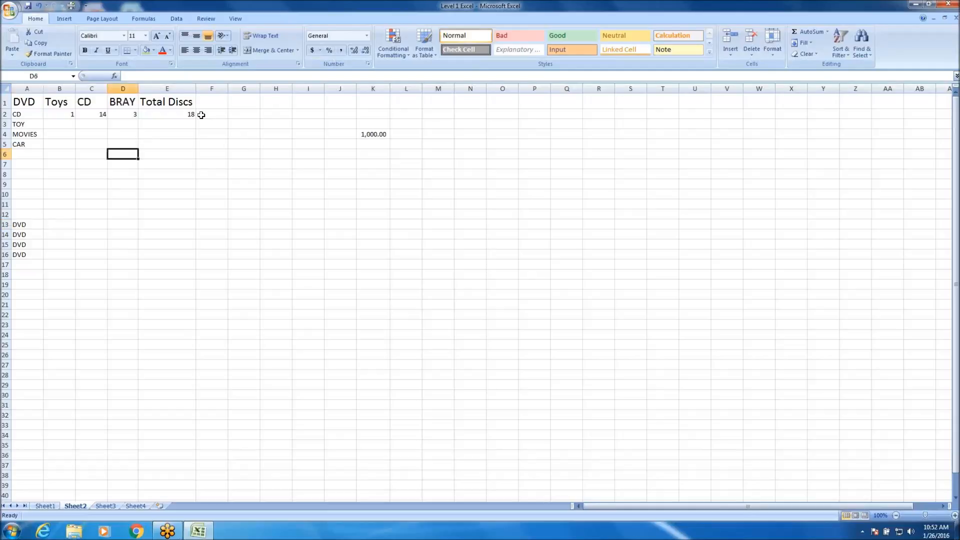
click(135, 50)
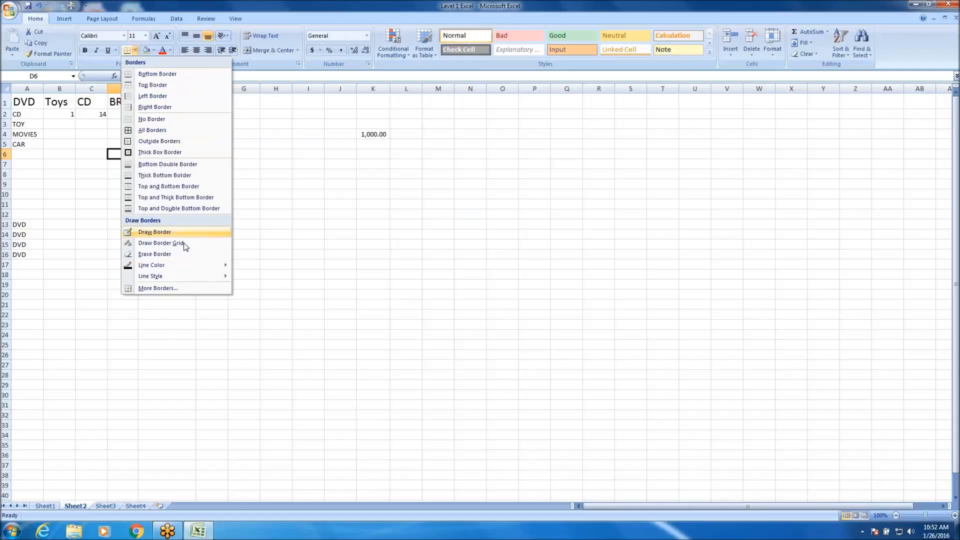
click(161, 152)
click(157, 215)
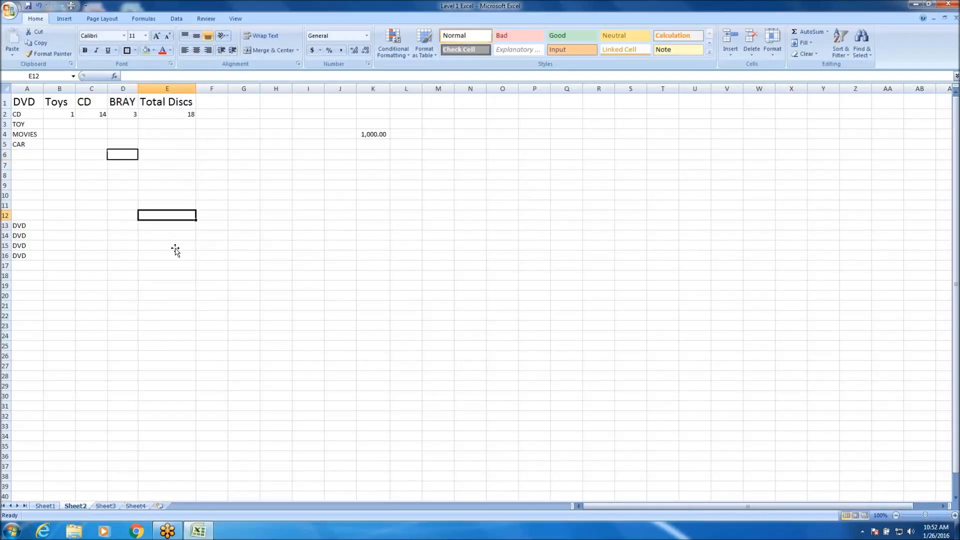
click(127, 148)
click(124, 174)
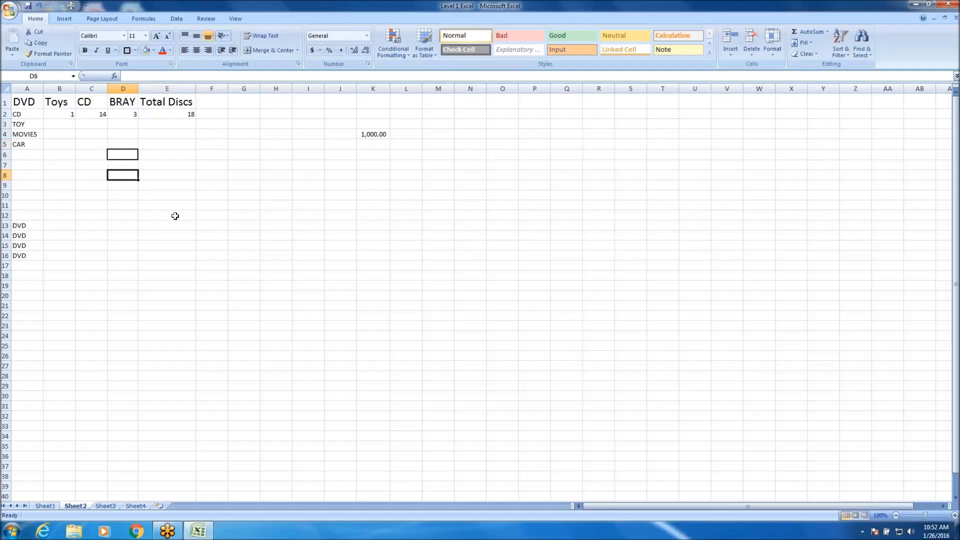
click(185, 199)
click(301, 295)
click(288, 316)
click(276, 195)
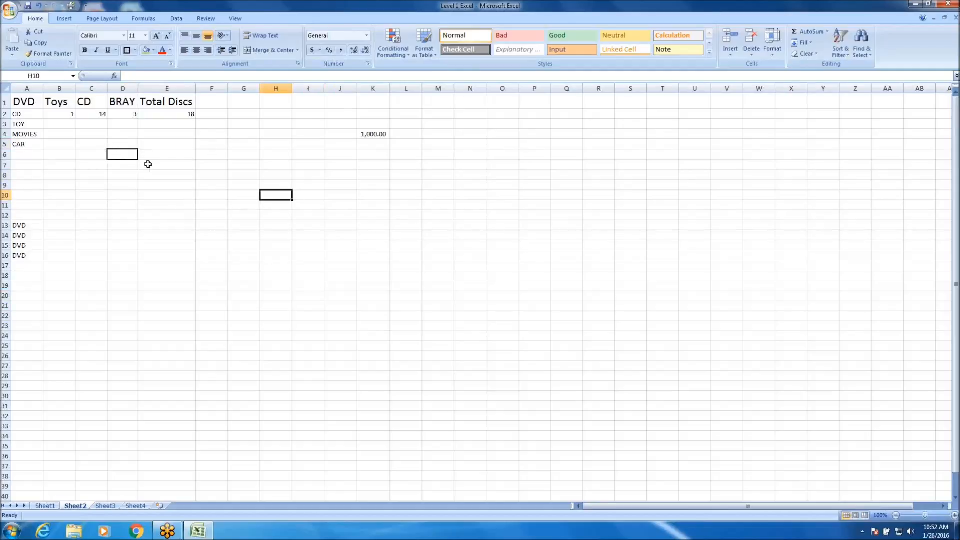
Apply a thick box border around the header cells A1:E1 and another around cell K4.
drag(24, 102, 172, 103)
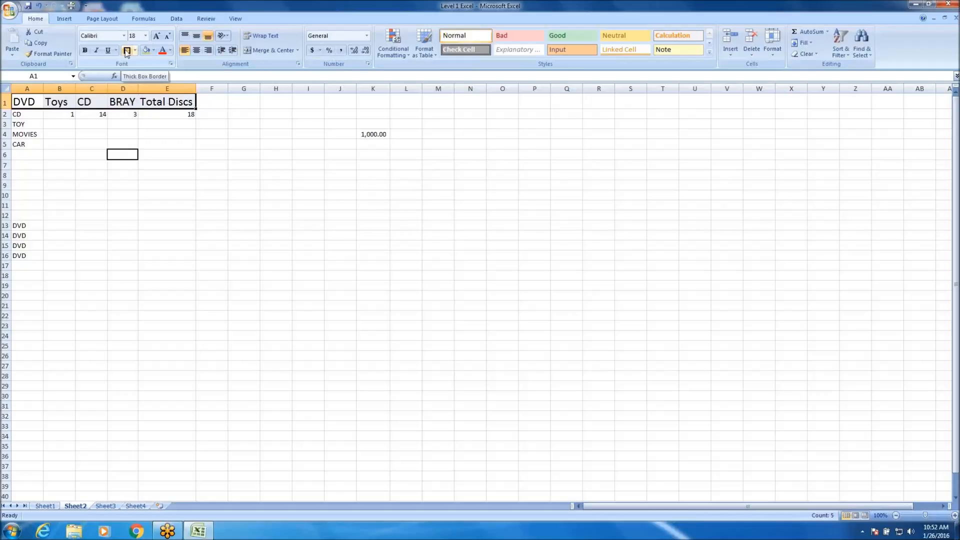
click(126, 50)
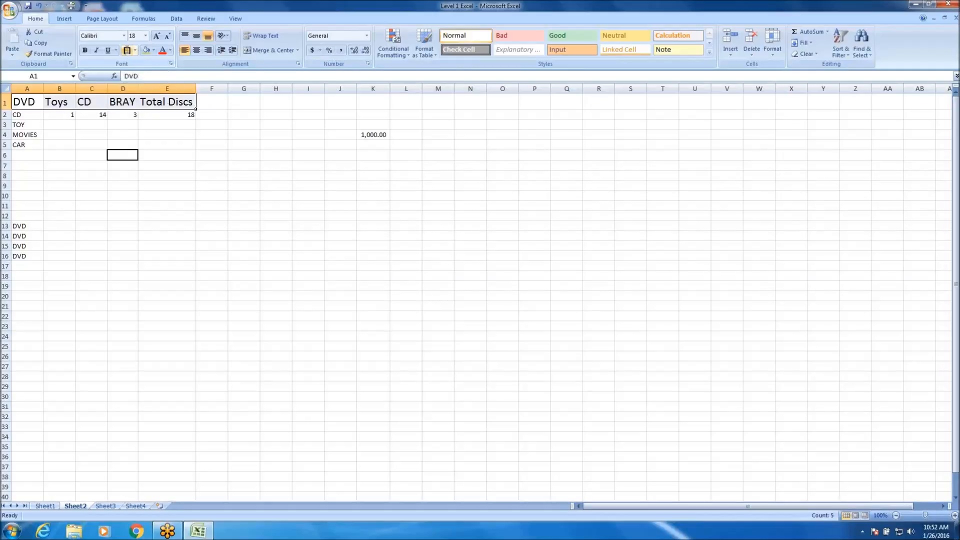
click(212, 296)
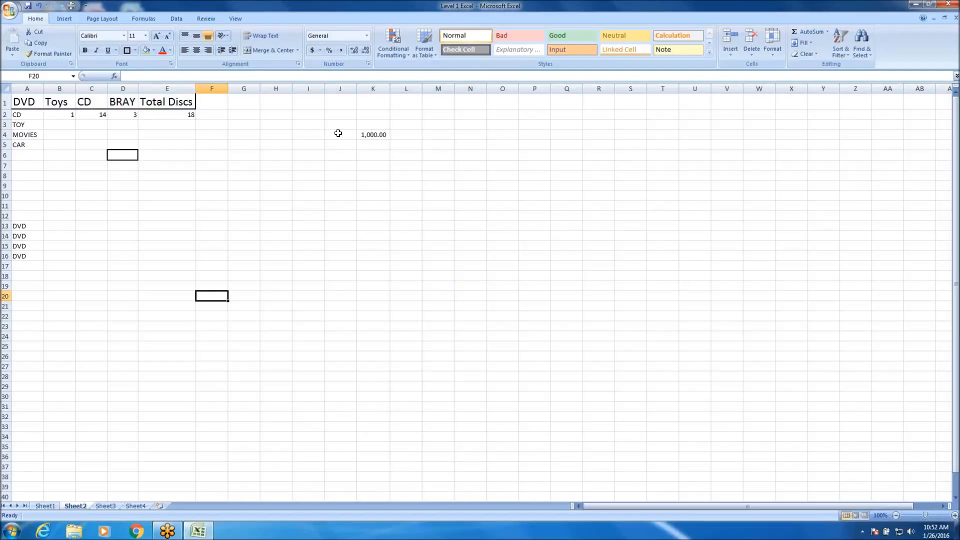
click(375, 134)
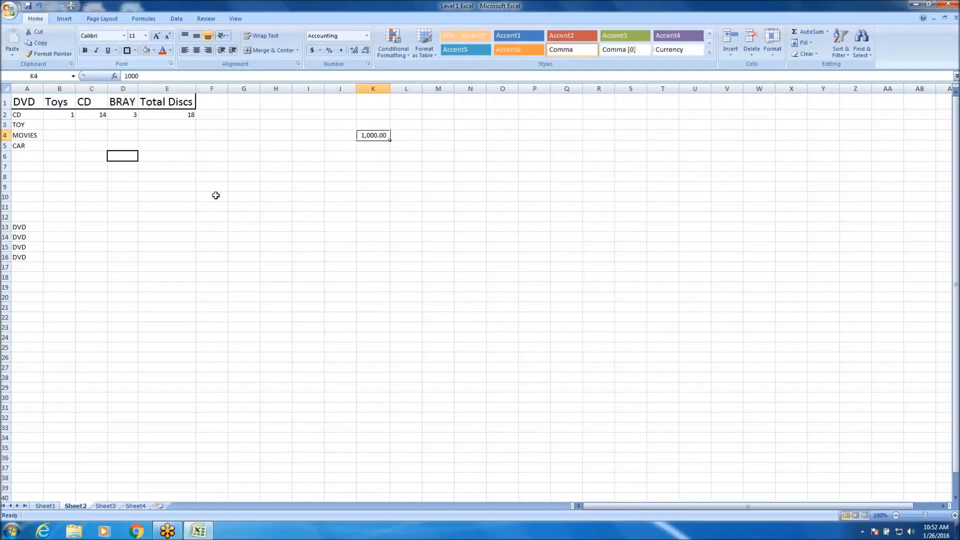
click(214, 195)
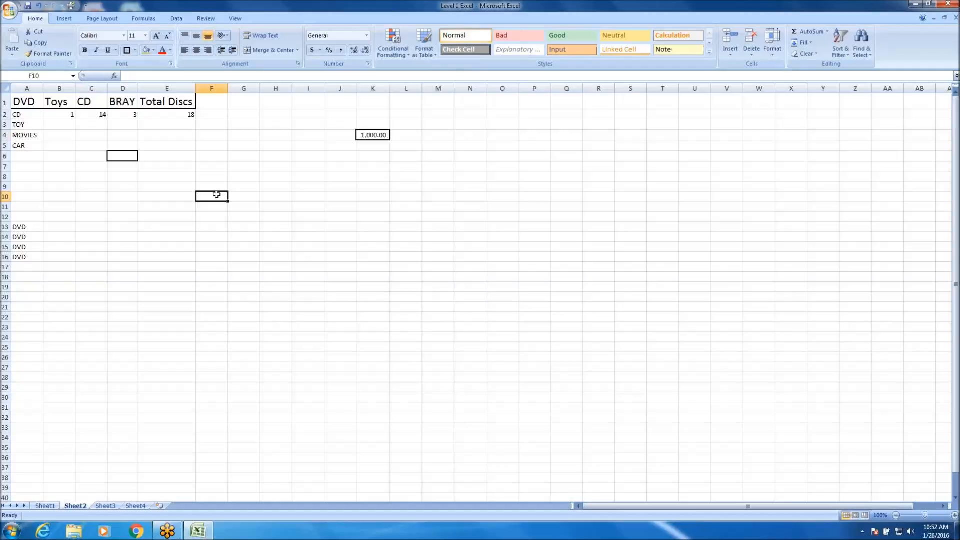
Change the border of the empty cell D6 to All Borders.
click(124, 156)
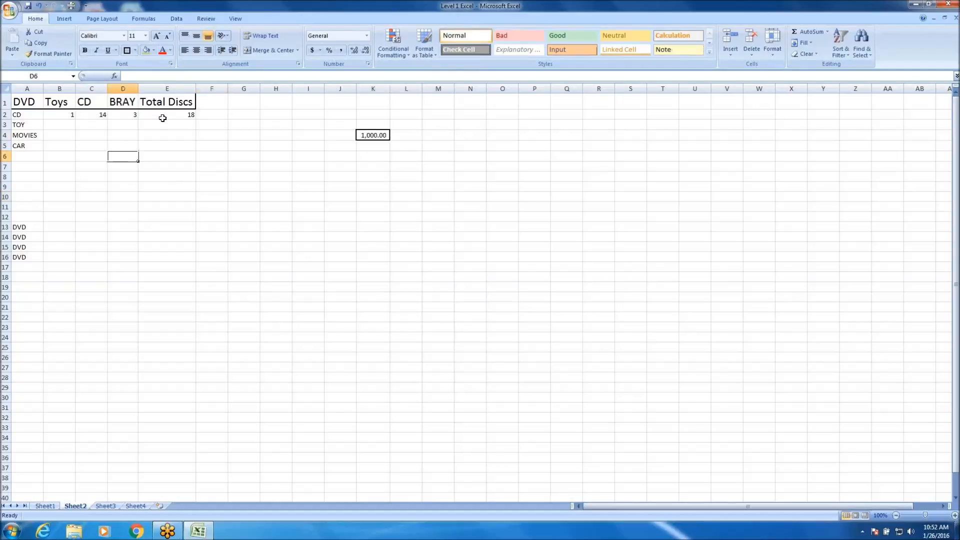
click(135, 51)
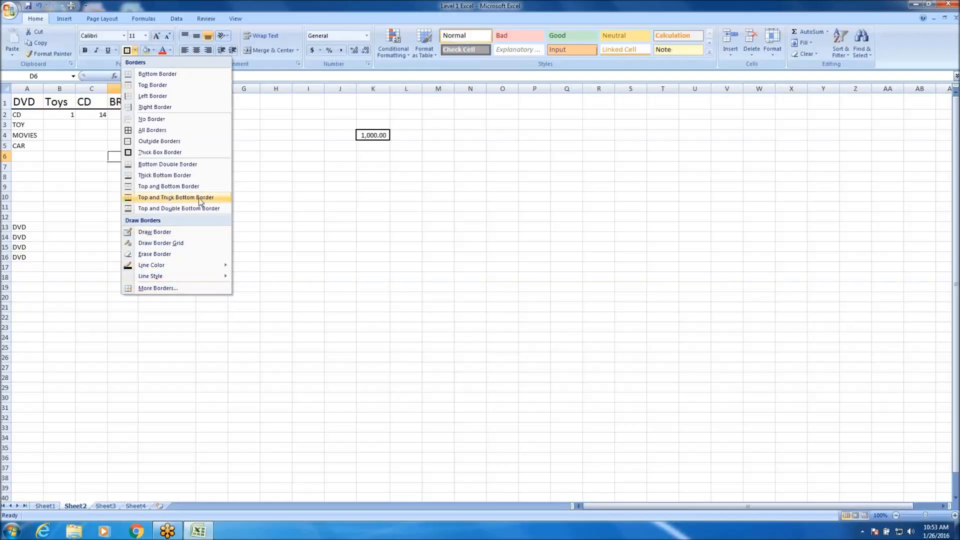
click(164, 131)
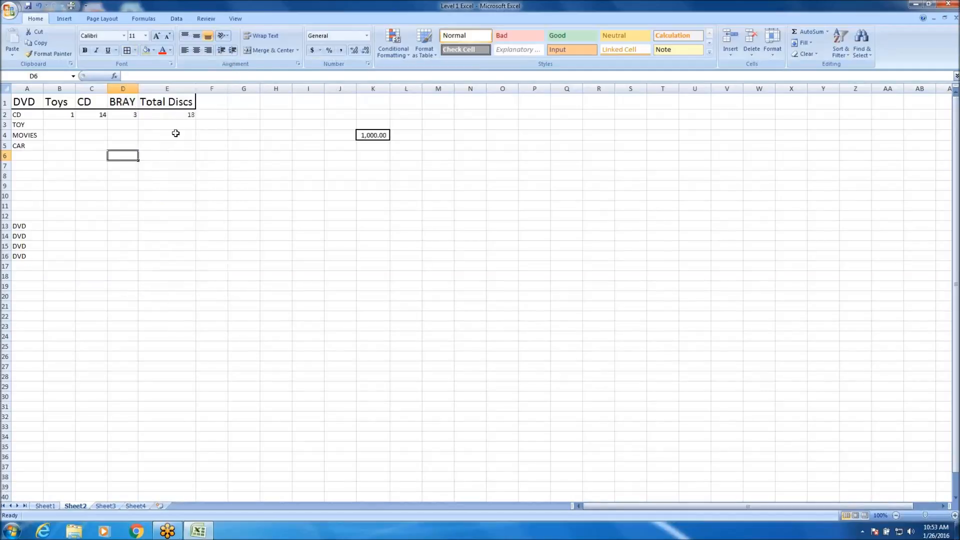
click(224, 205)
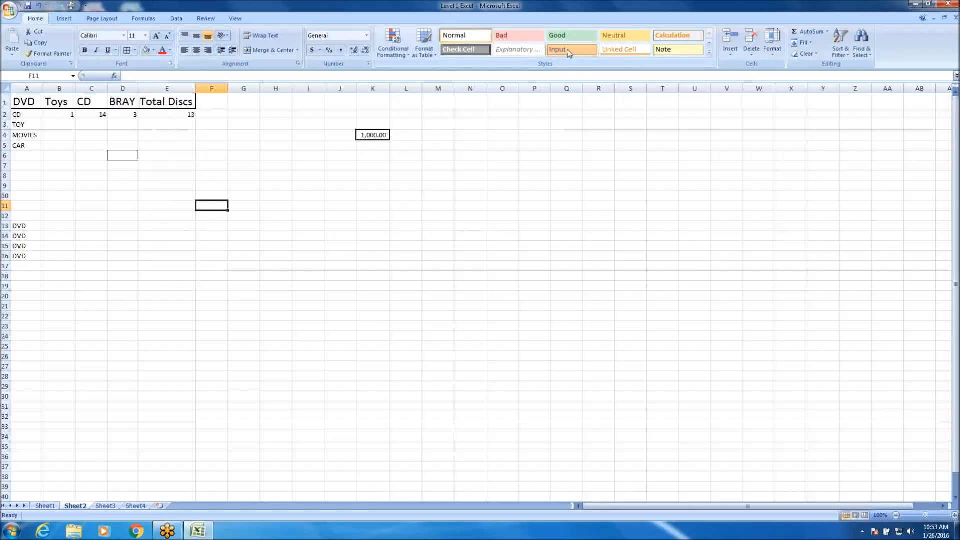
Apply the Good cell style to the table range A1:E5.
click(166, 102)
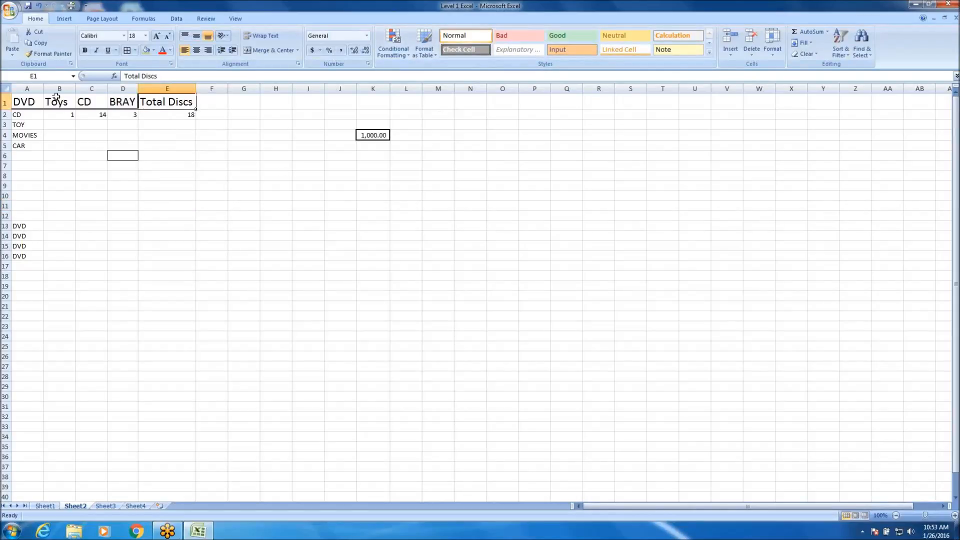
drag(40, 100, 194, 146)
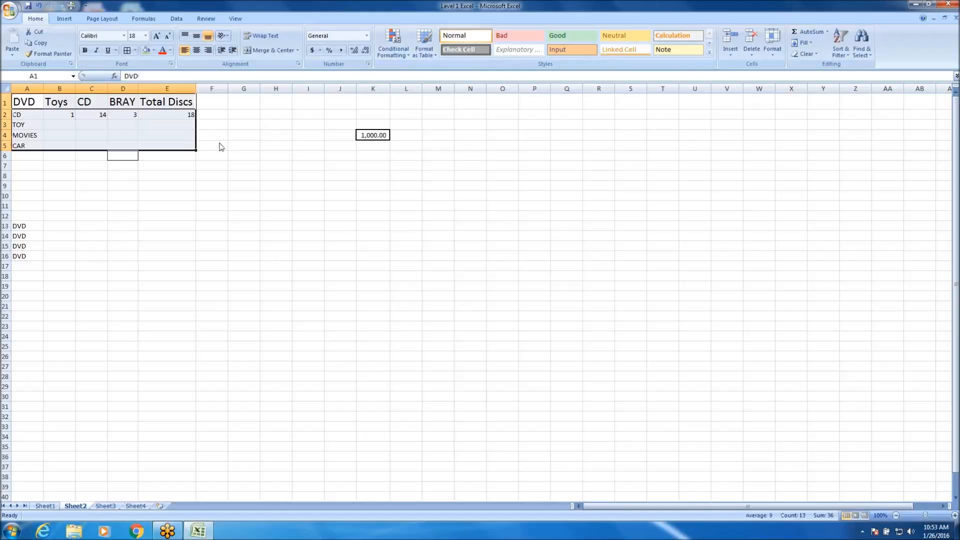
click(555, 36)
click(293, 311)
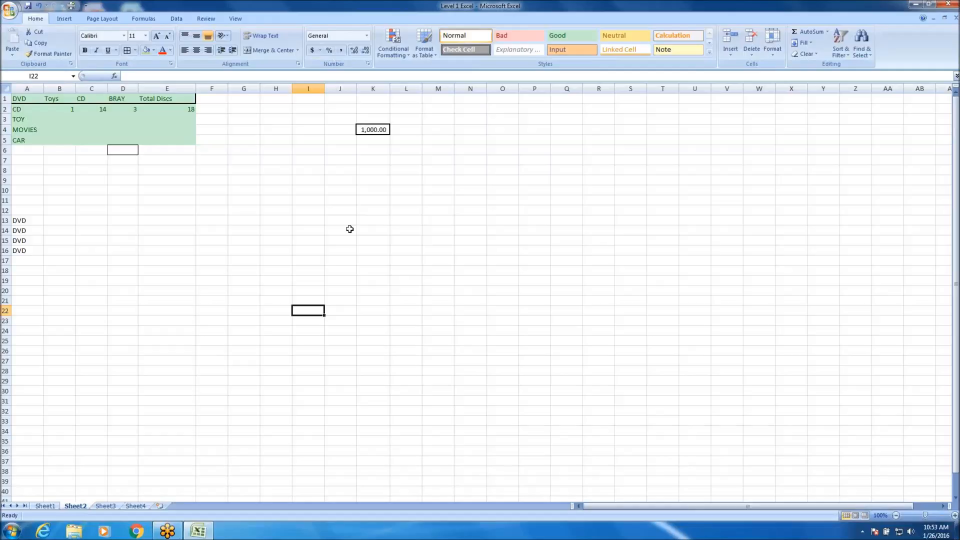
click(336, 239)
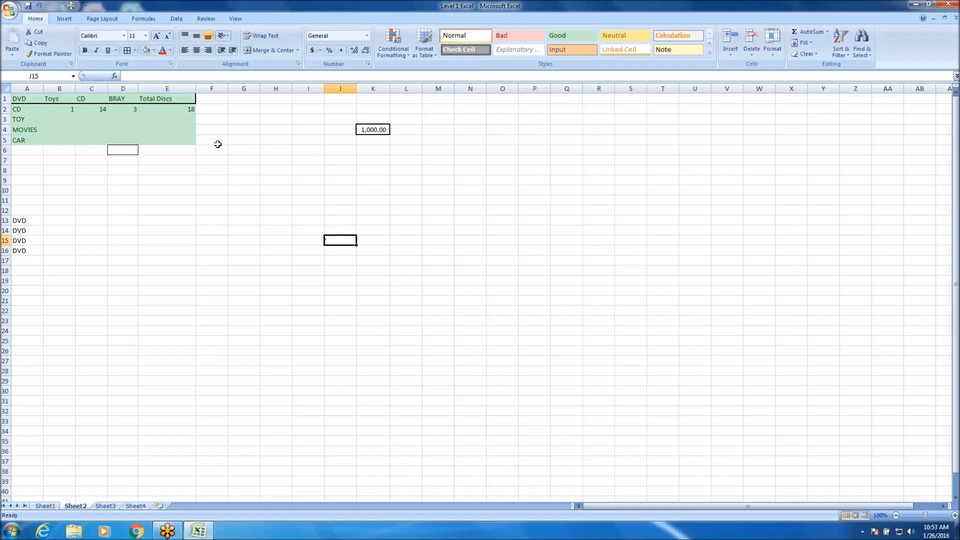
Fill the entire rows 7 and 12 with the current olive green fill color.
scroll(175, 205, down, 20)
scroll(125, 235, up, 20)
click(7, 160)
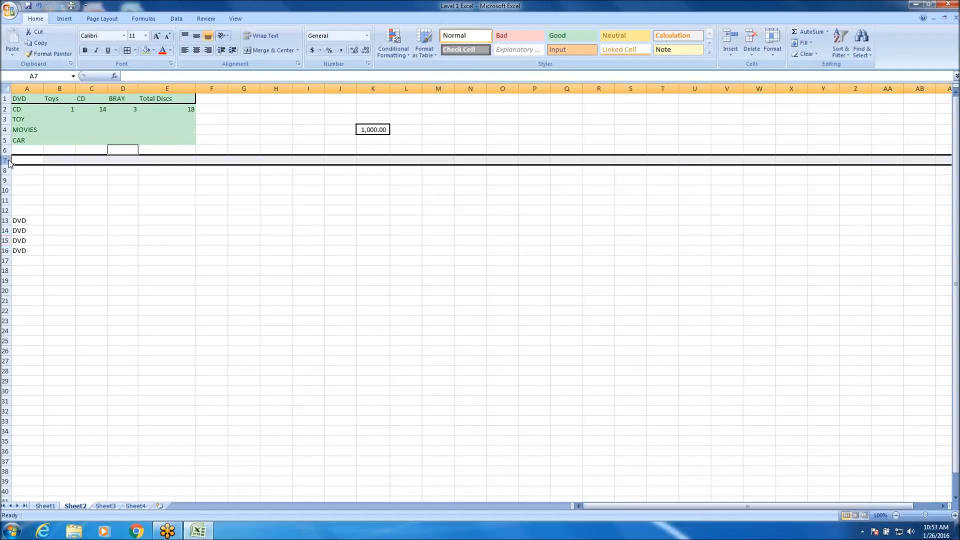
click(146, 51)
click(12, 209)
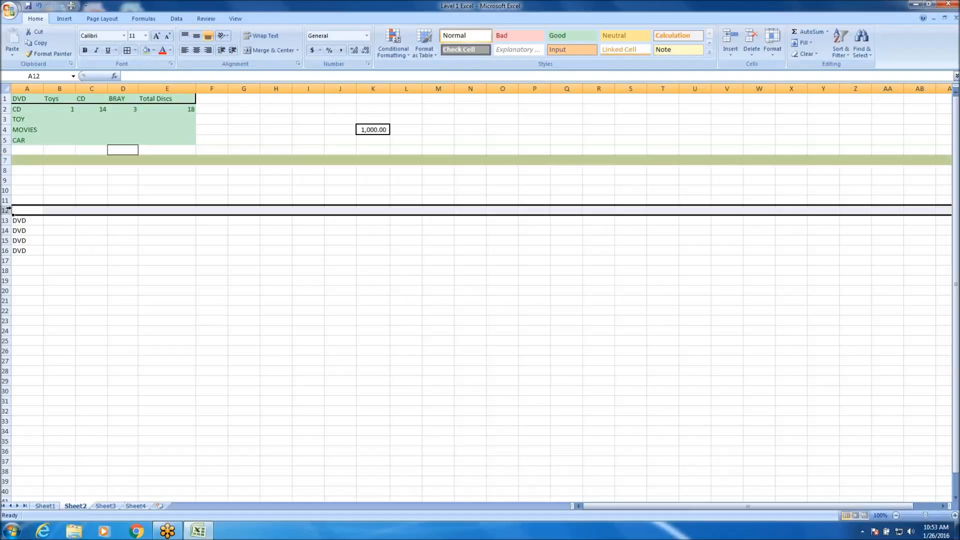
click(143, 52)
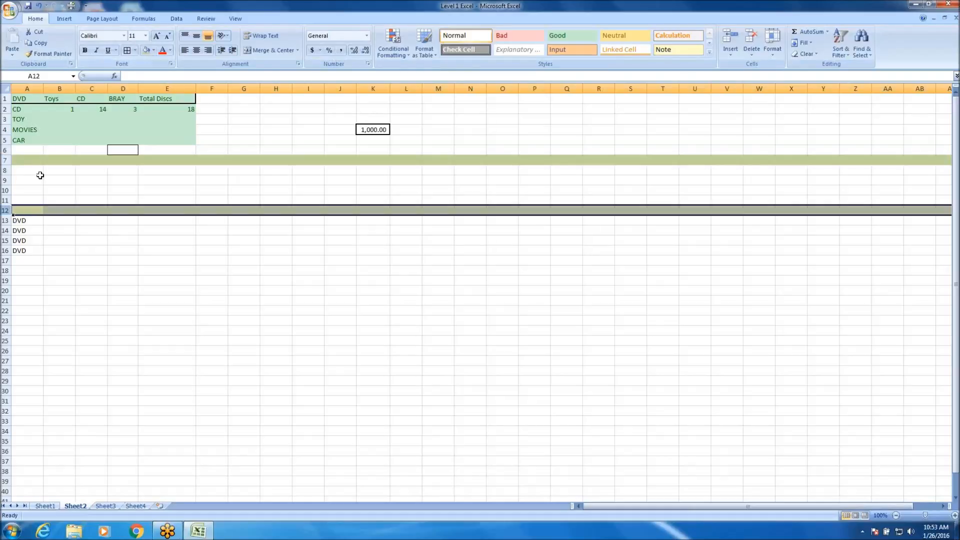
Enter the label Anchorage in cell A7 of the green row.
click(28, 164)
click(24, 151)
click(21, 164)
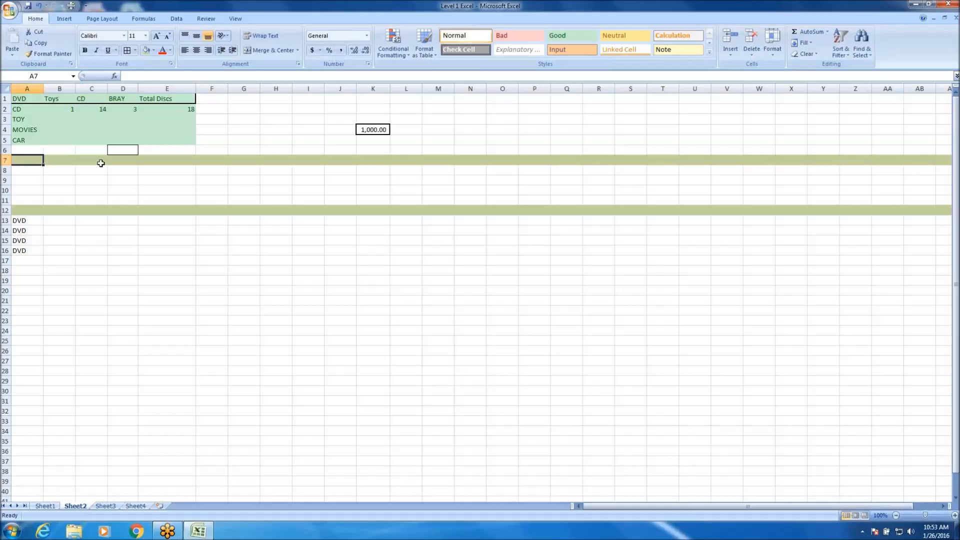
text(Anchorage)
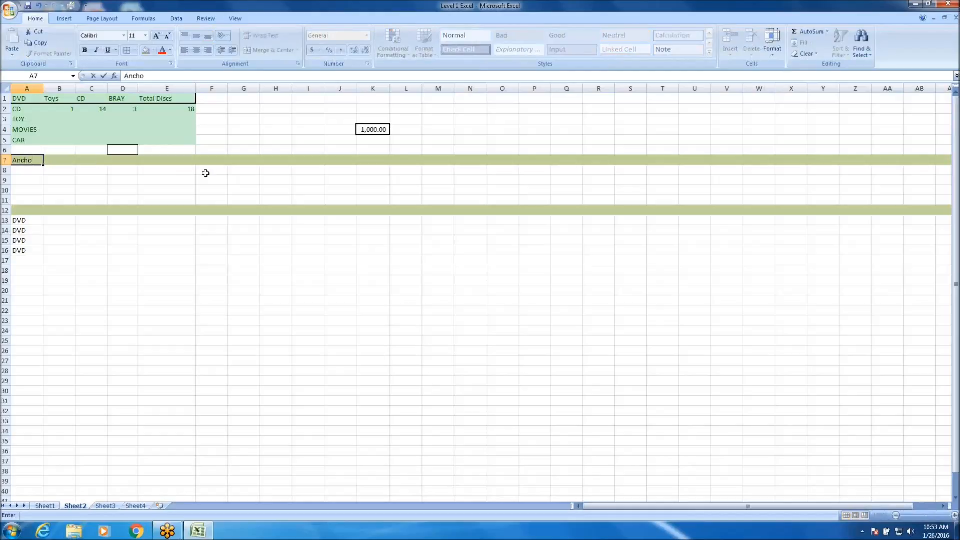
key(Return)
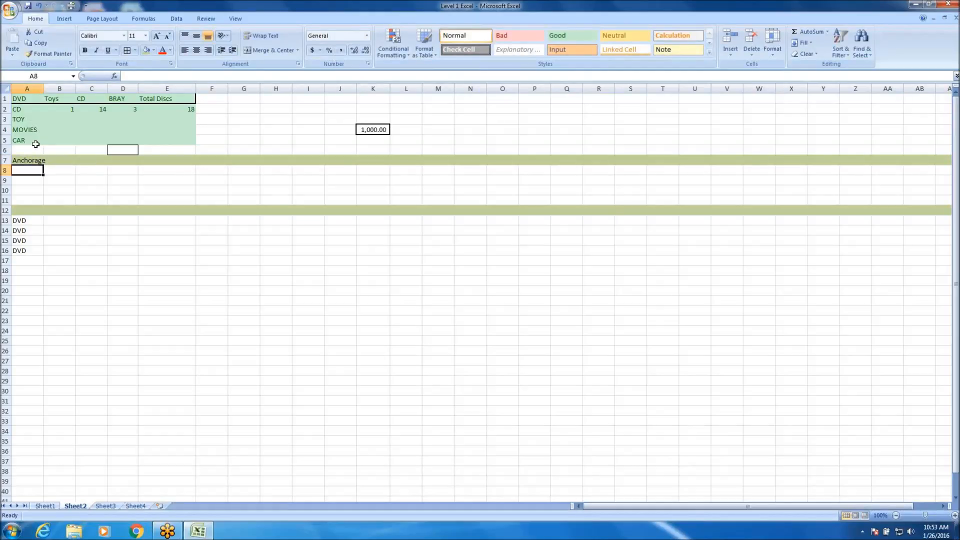
Change the fill of row 12 to a light blue theme color and enter Bethel in cell A12.
click(7, 211)
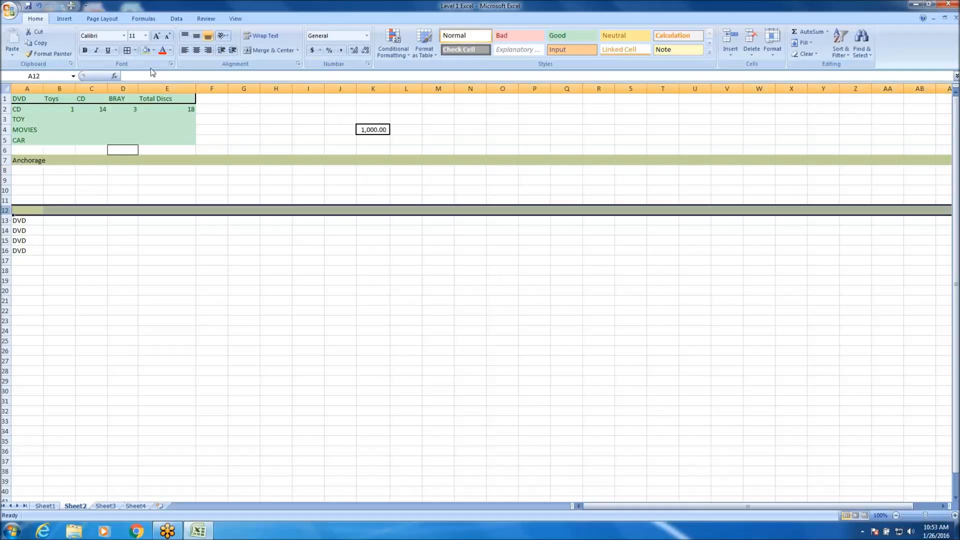
click(153, 50)
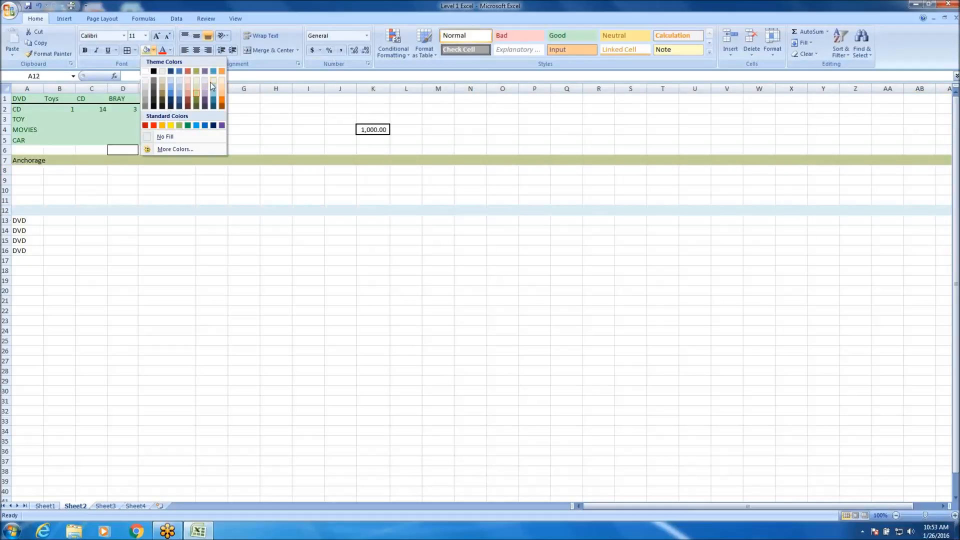
click(212, 82)
click(30, 210)
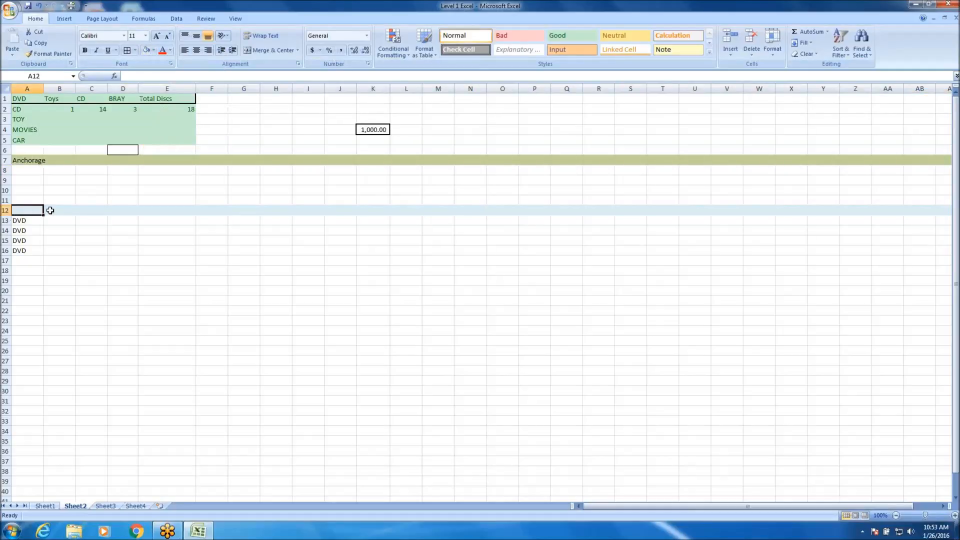
text(Bethel)
key(Return)
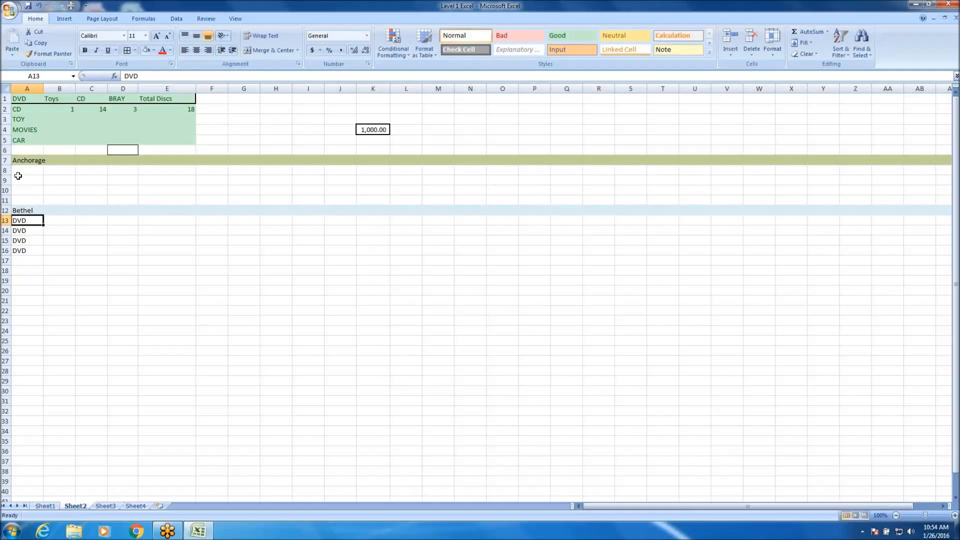
drag(19, 175, 279, 199)
drag(26, 169, 332, 197)
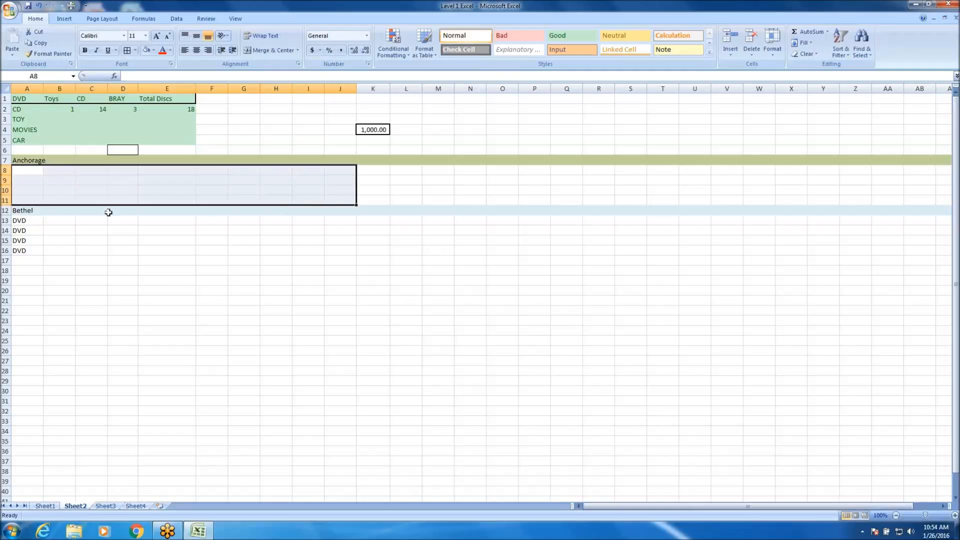
click(131, 239)
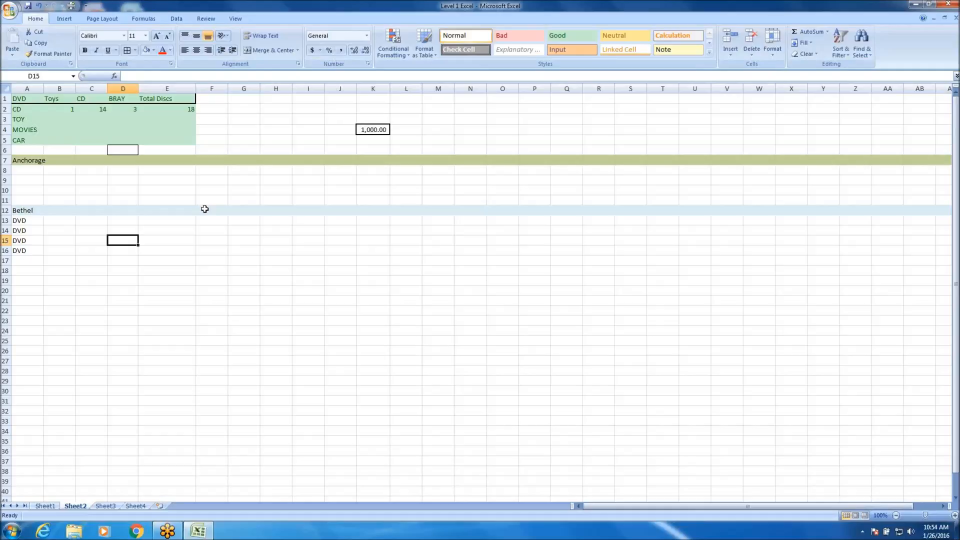
Try the Title cell style on the table range A1:E5 and undo it.
drag(30, 99, 173, 140)
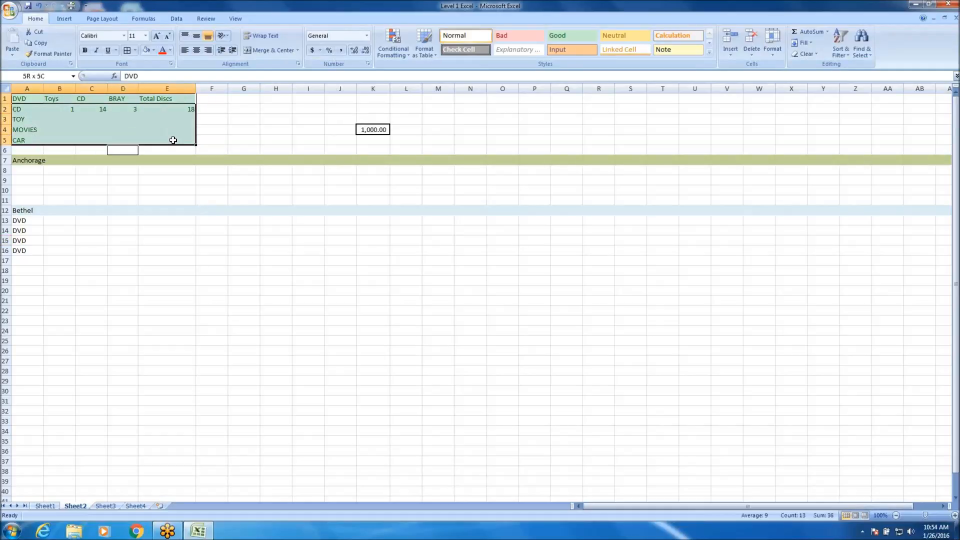
click(528, 53)
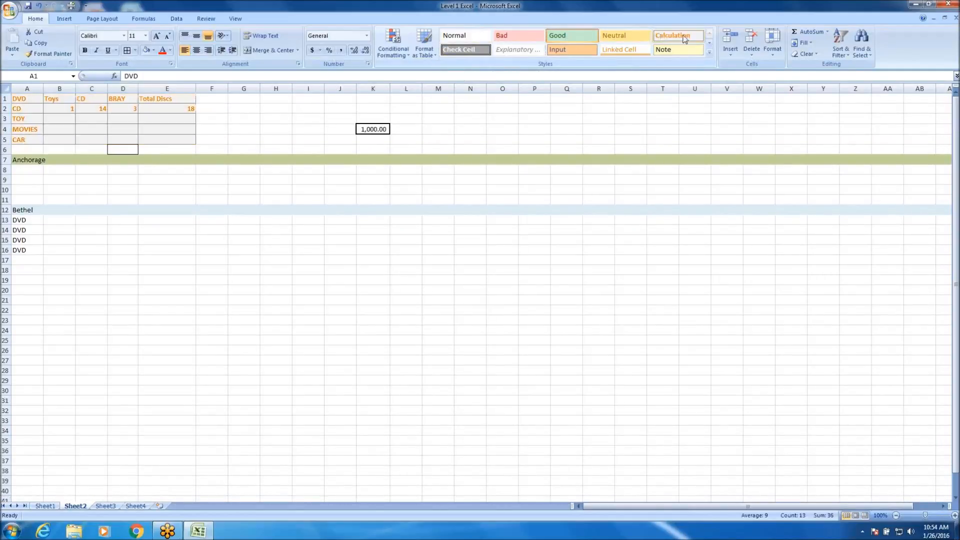
click(710, 54)
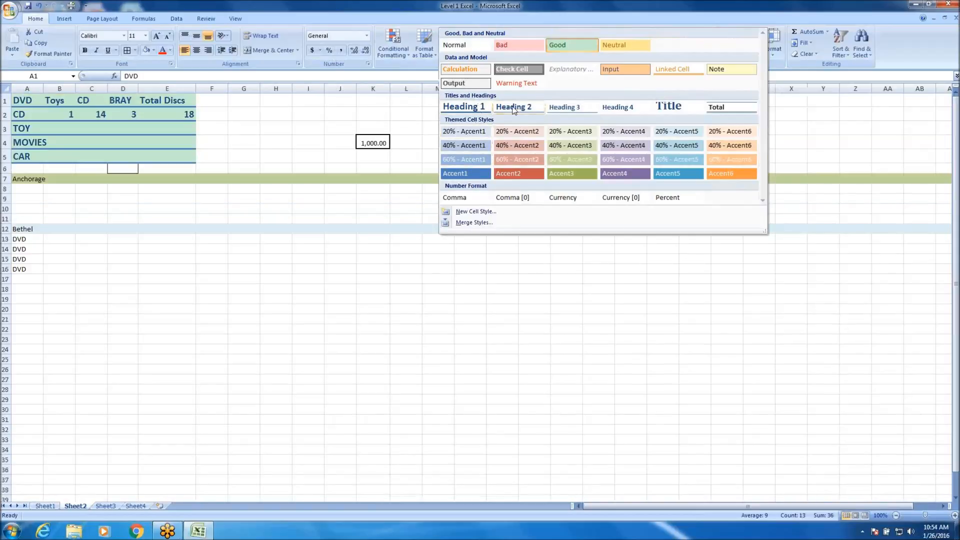
click(669, 109)
click(308, 345)
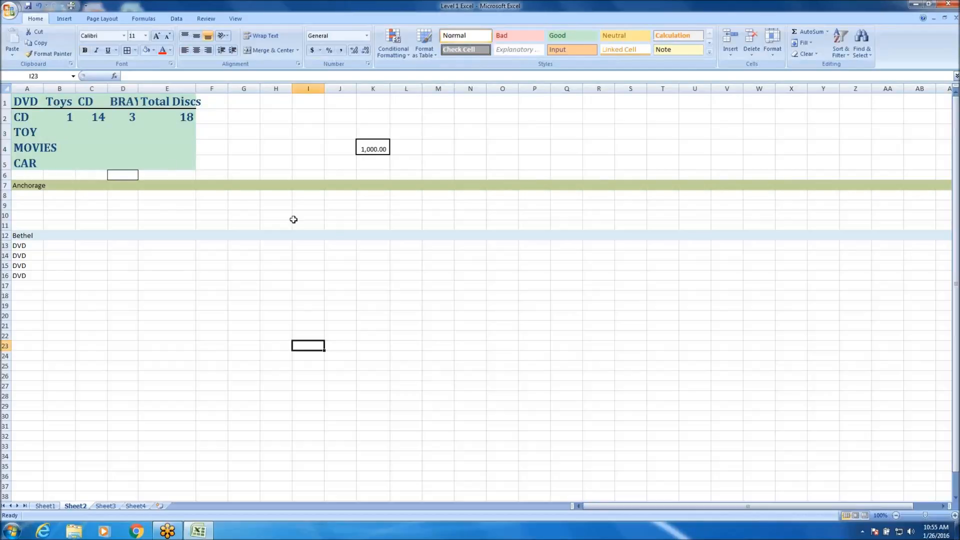
drag(22, 103, 174, 164)
key(ctrl+z)
Apply the Heading 1 cell style to the table's header cells A1:E1.
drag(22, 97, 186, 101)
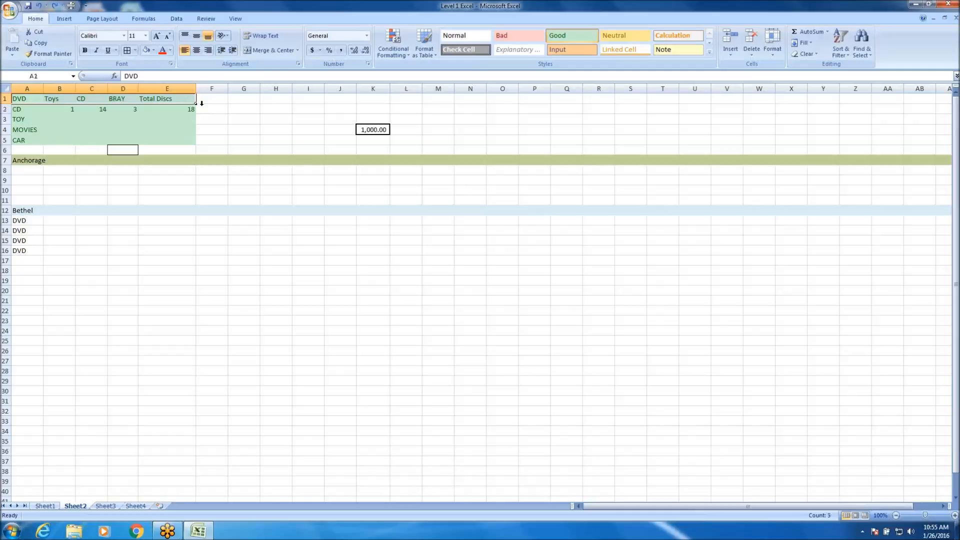
click(710, 51)
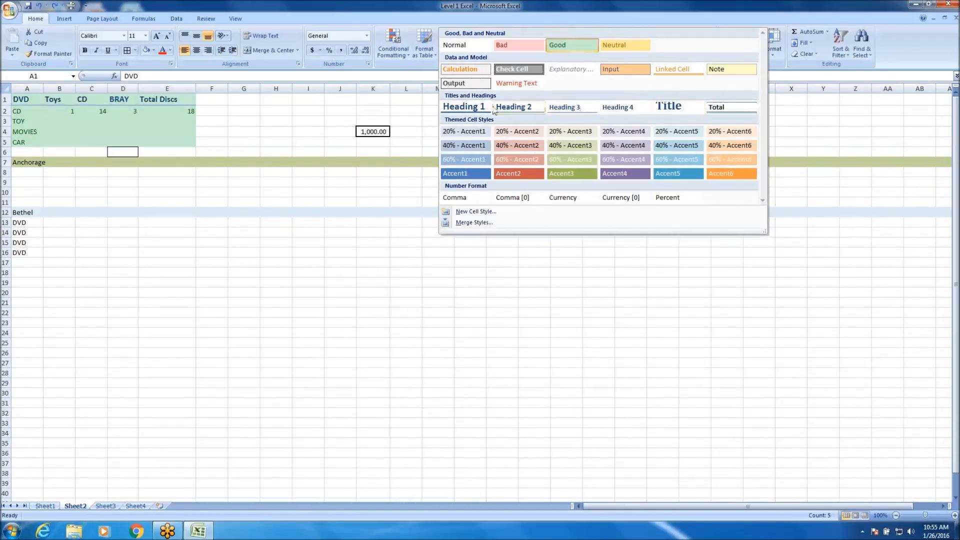
click(473, 106)
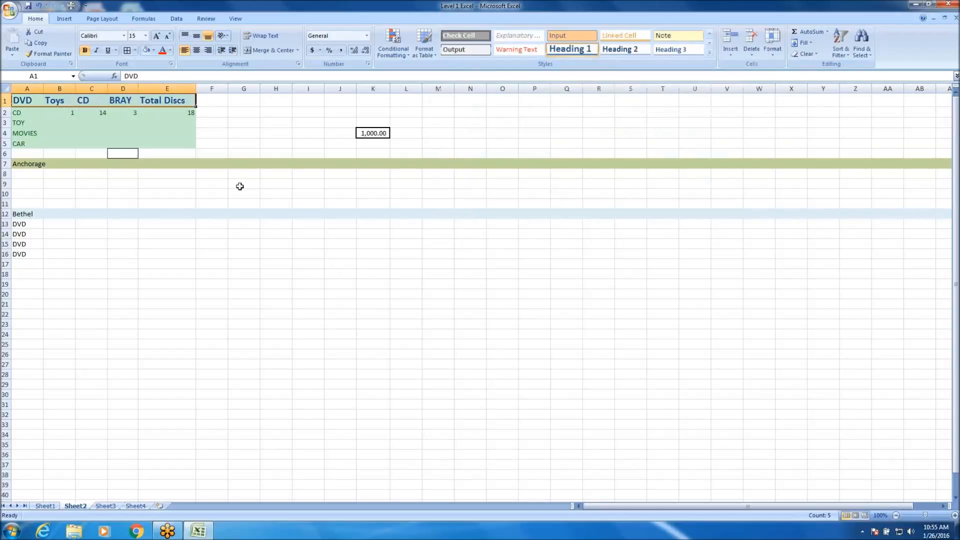
click(136, 215)
Apply the 60% - Accent2 cell style to the row labels in A2:A5.
click(23, 114)
drag(21, 123, 23, 145)
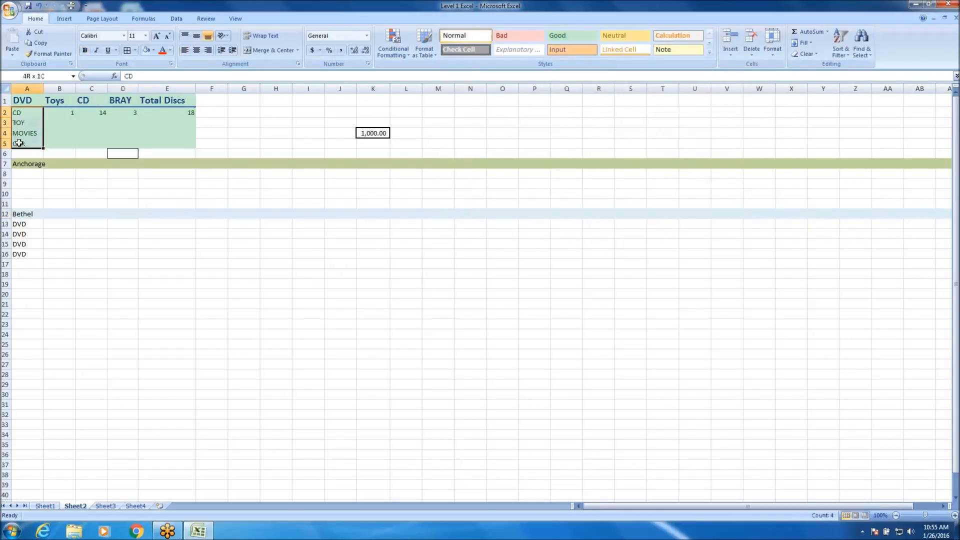
click(708, 53)
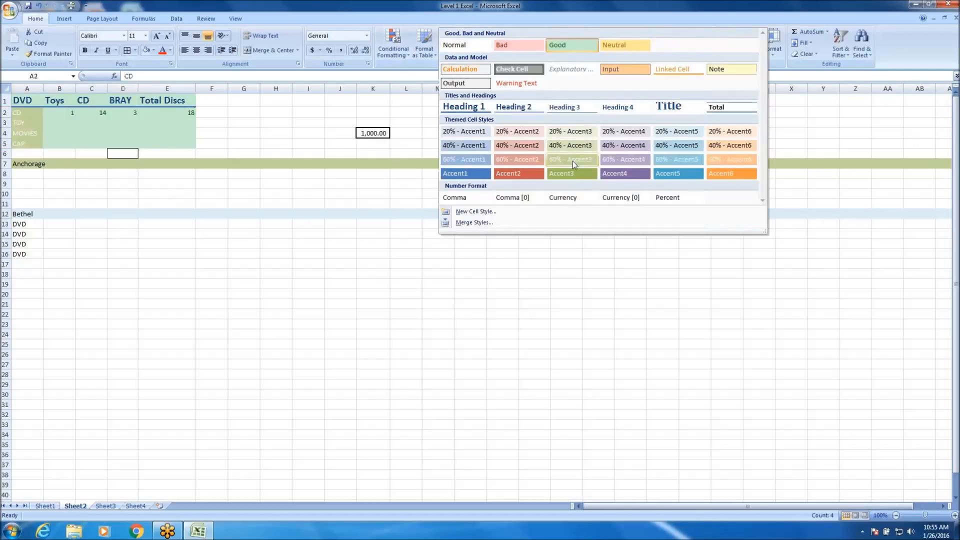
click(518, 160)
click(381, 293)
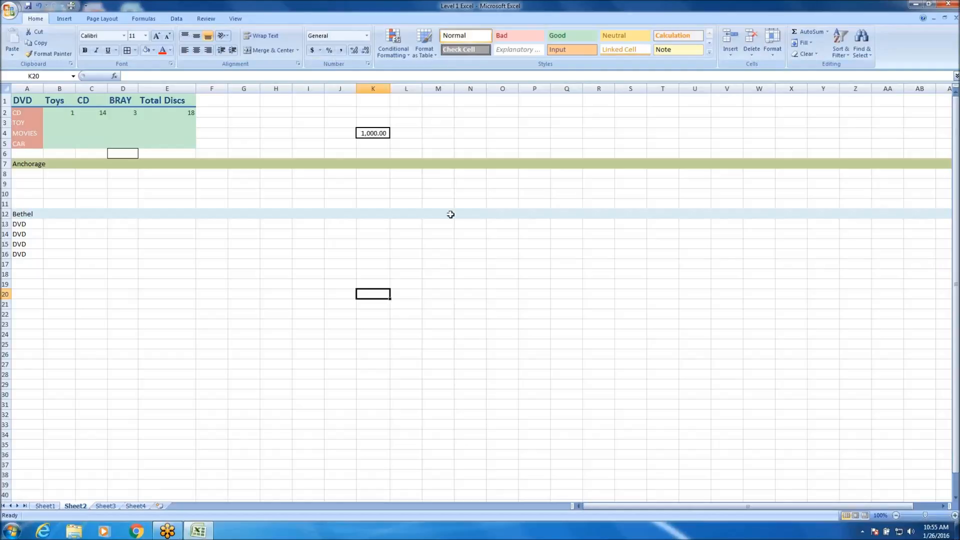
Apply the Input cell style to cells A9:A25 and replace it with the Calculation style.
drag(28, 184, 31, 341)
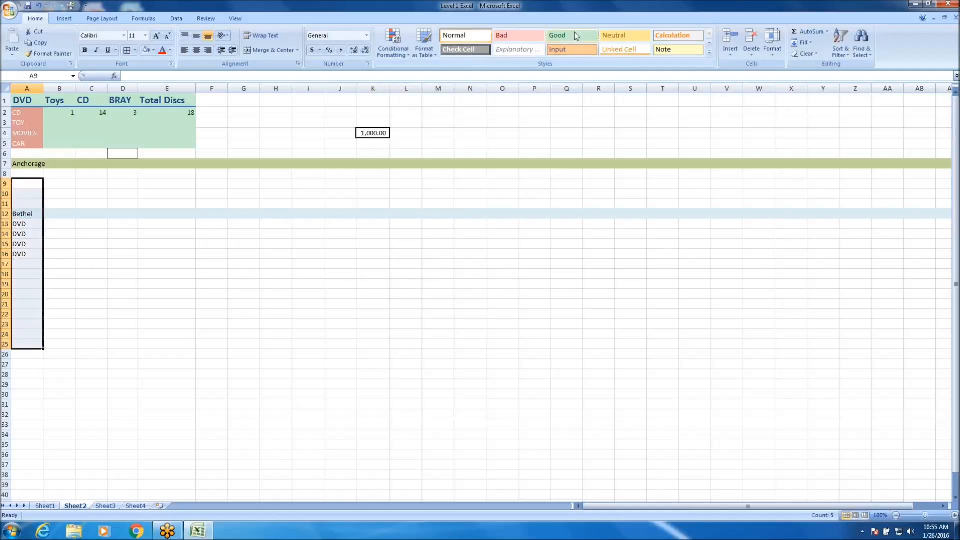
click(567, 48)
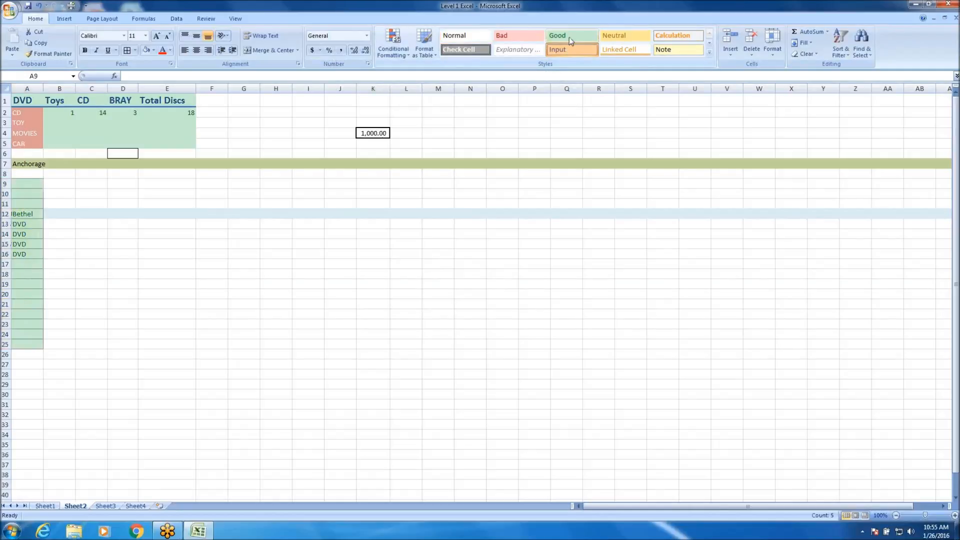
click(670, 42)
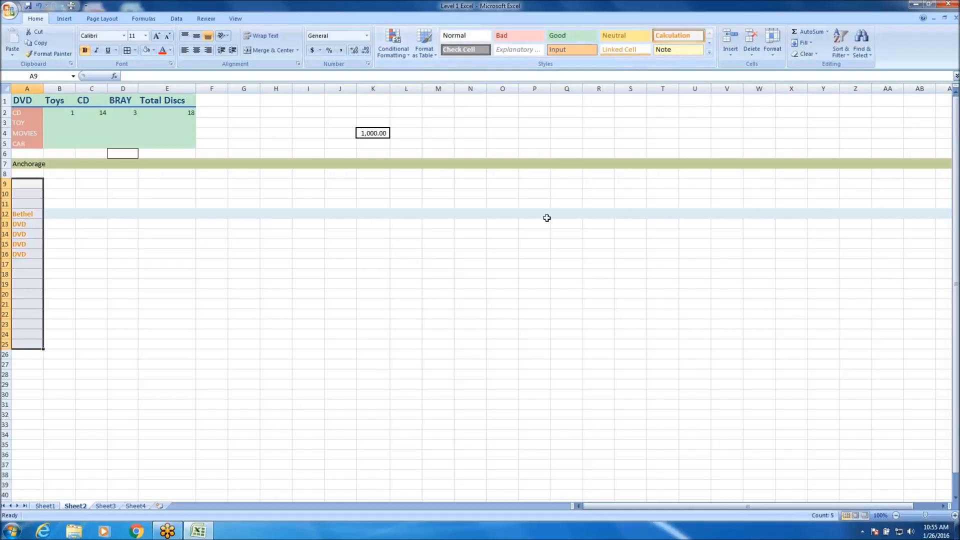
click(406, 344)
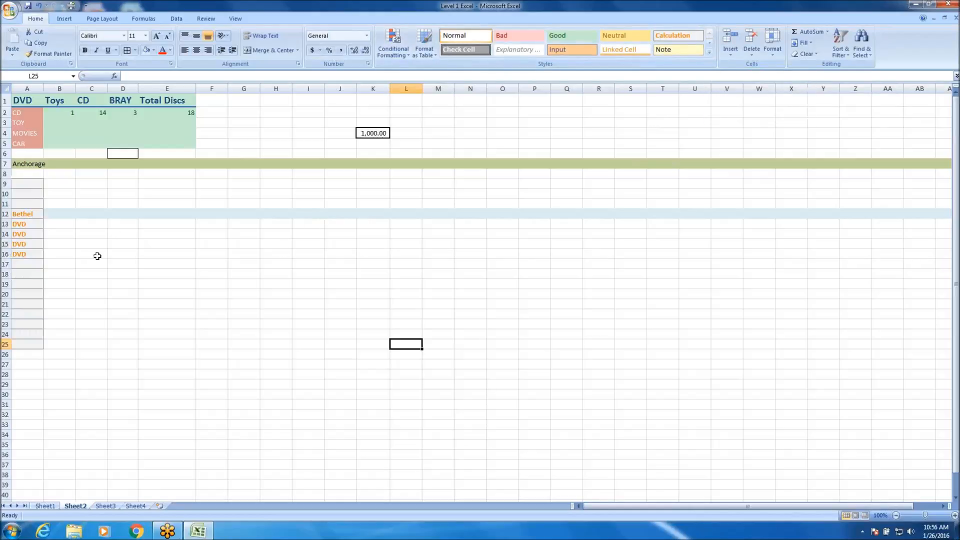
Auto-fit the widths of columns C, D and E to their contents.
double_click(107, 88)
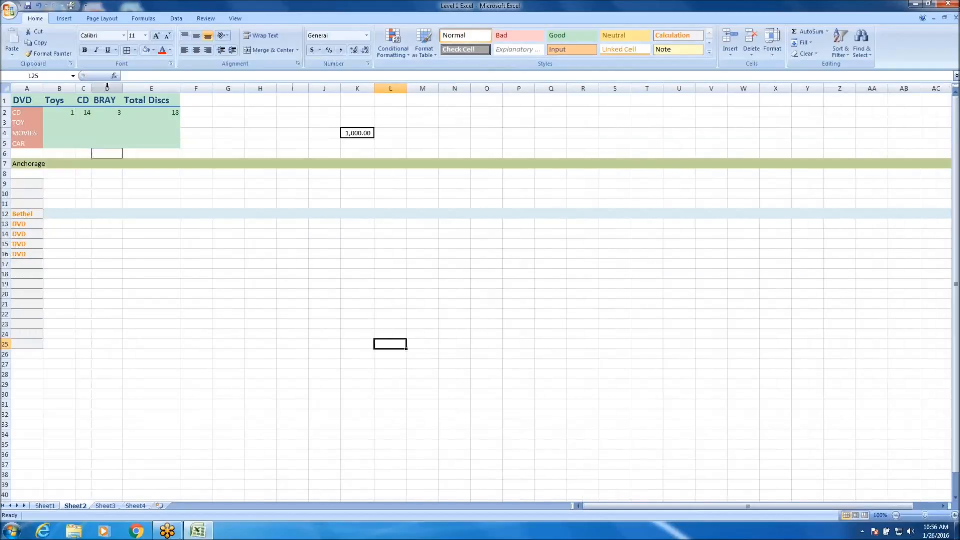
double_click(123, 88)
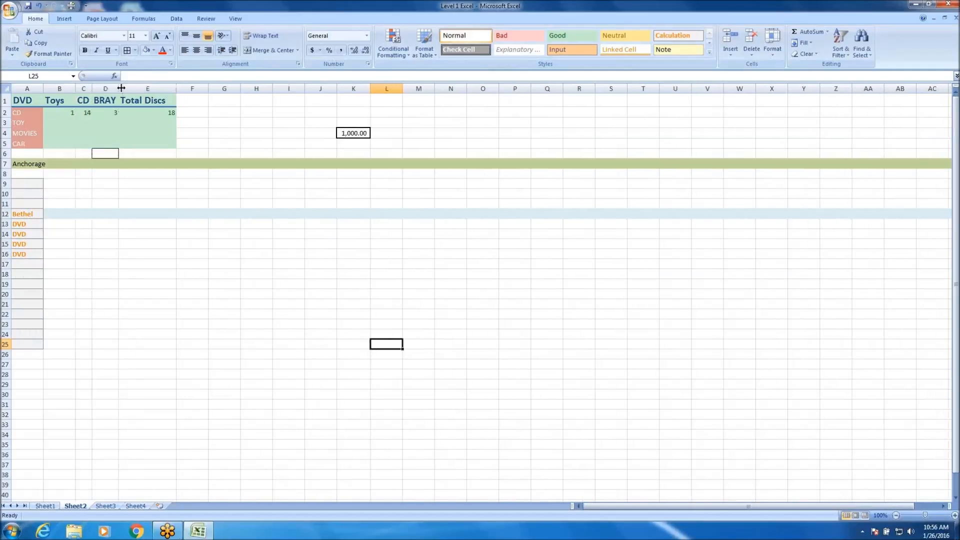
double_click(176, 88)
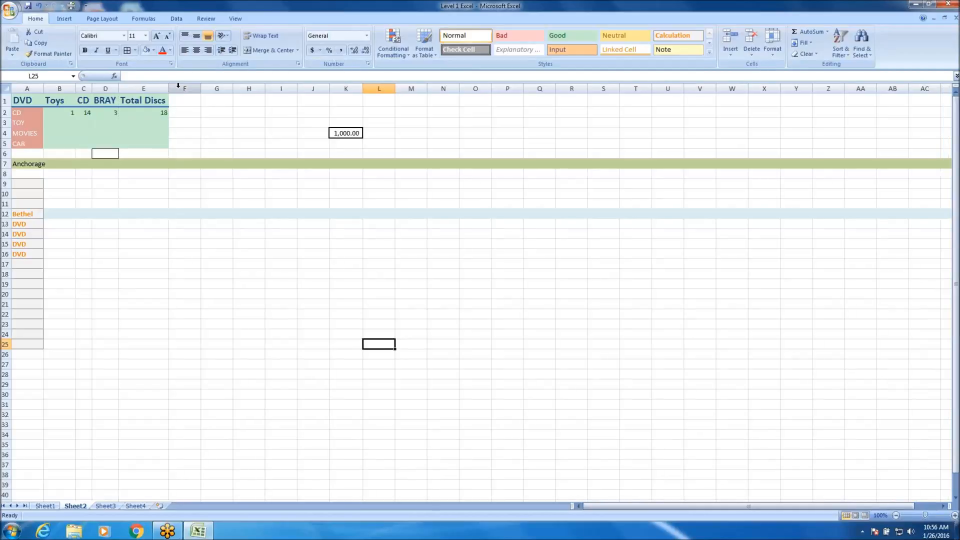
Widen column E to over three times its fitted width and make row 2 about twice as tall.
drag(168, 88, 299, 88)
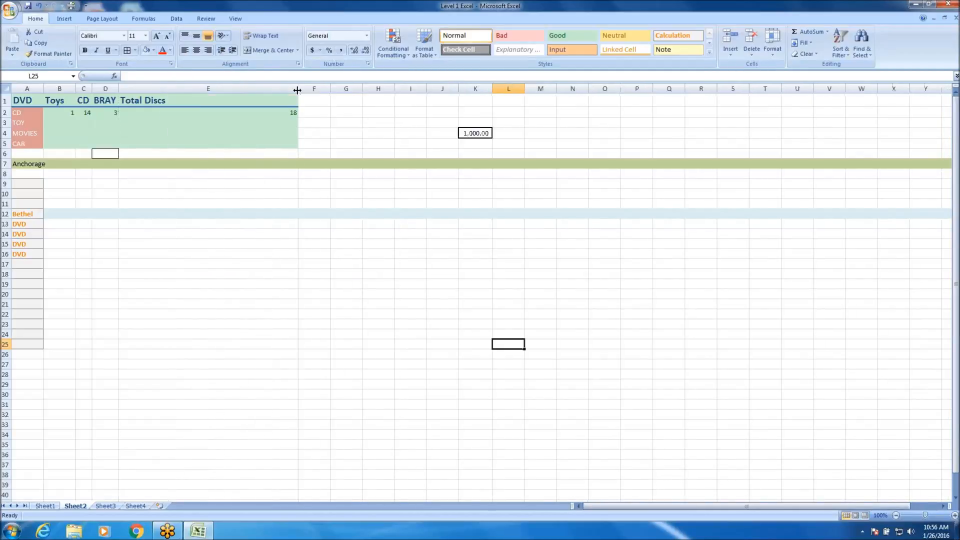
mouse_move(7, 117)
mouse_down()
mouse_move(6, 157)
mouse_move(8, 126)
mouse_up()
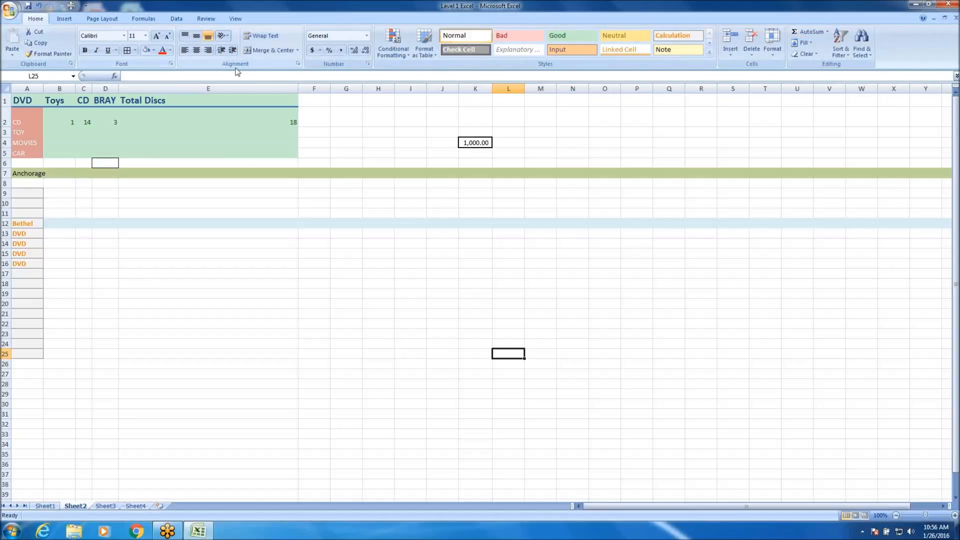
Open the Format Cells font settings, look through the number, alignment, border, fill and protection settings too, and close the dialog.
click(170, 64)
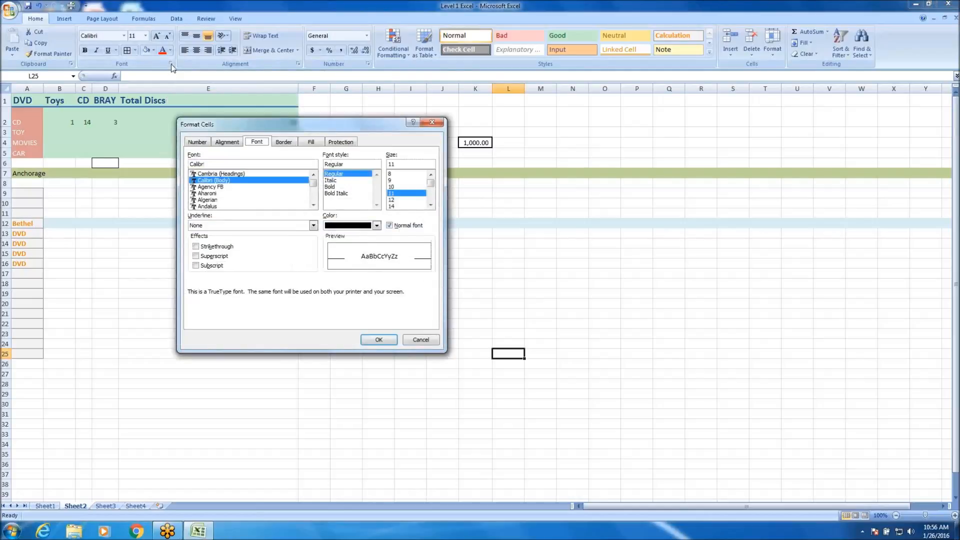
click(201, 143)
click(232, 144)
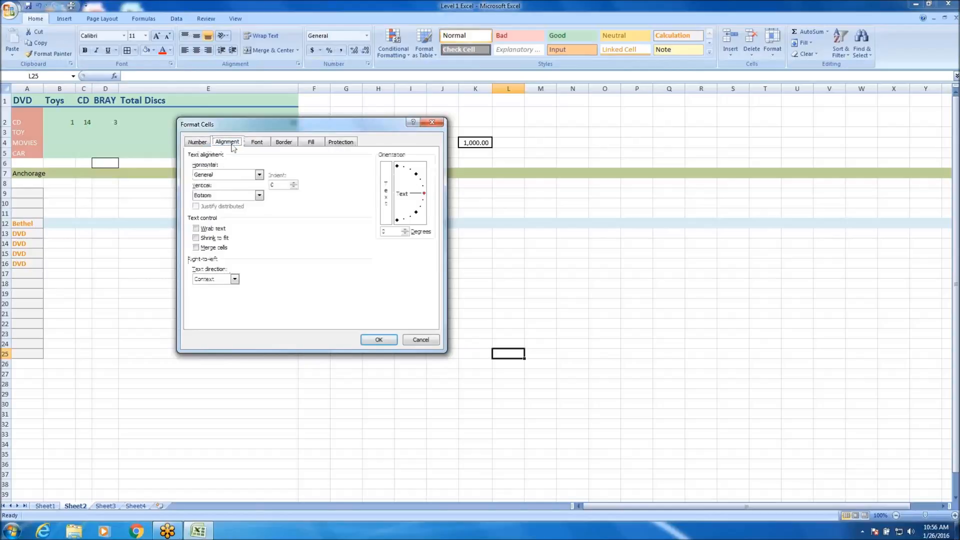
click(258, 144)
click(284, 144)
click(311, 144)
click(350, 145)
click(432, 122)
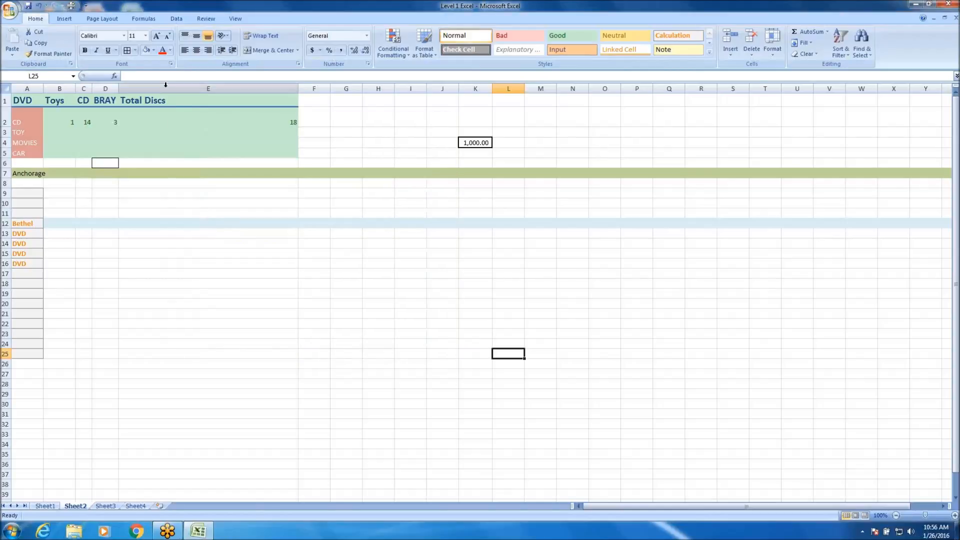
Open Format Cells at its alignment settings, review the other formatting categories through Protection, and close the dialog.
click(300, 66)
click(198, 142)
click(231, 142)
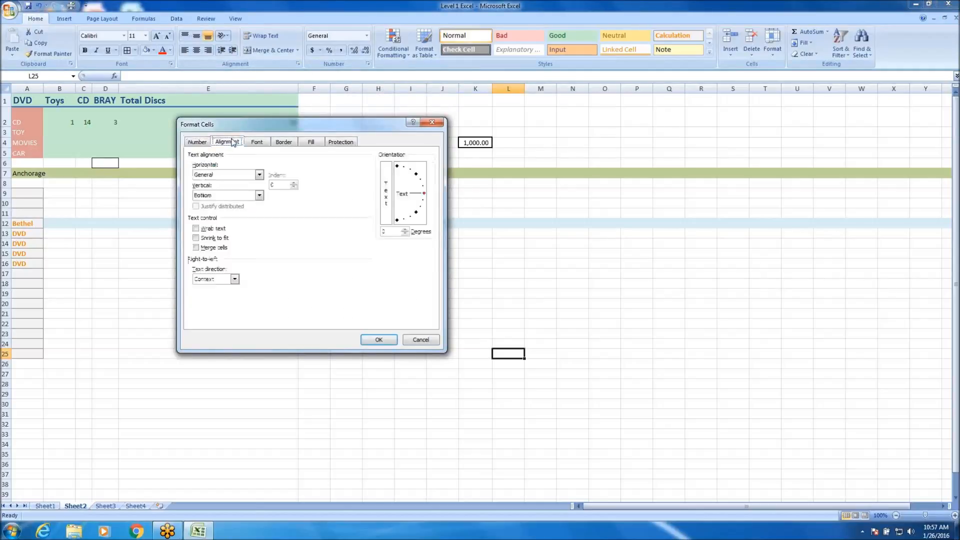
click(259, 143)
click(288, 144)
click(309, 145)
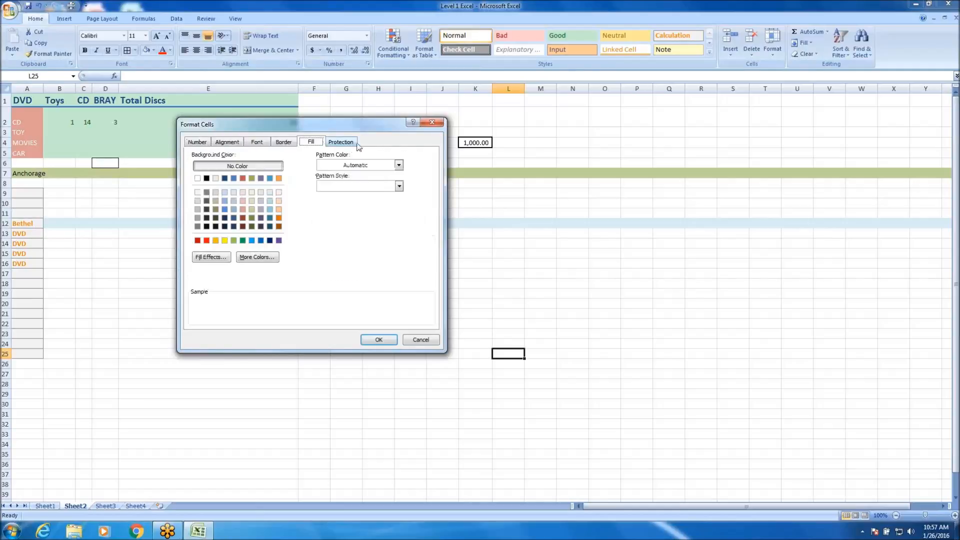
click(342, 142)
click(432, 123)
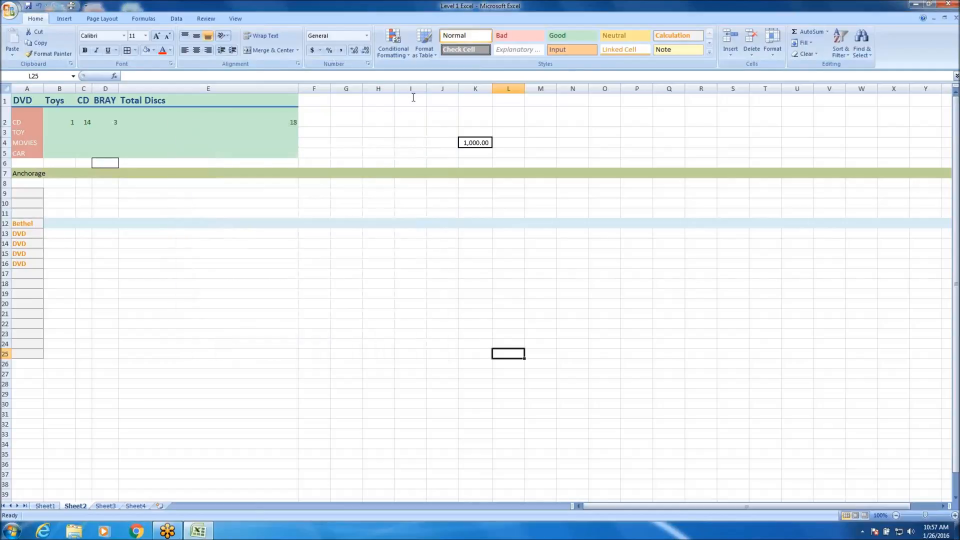
Open Format Cells at its number settings, examine categories such as Accounting and Scientific, and close the dialog without applying a format.
click(367, 64)
click(238, 142)
click(257, 142)
click(197, 142)
click(224, 183)
click(220, 215)
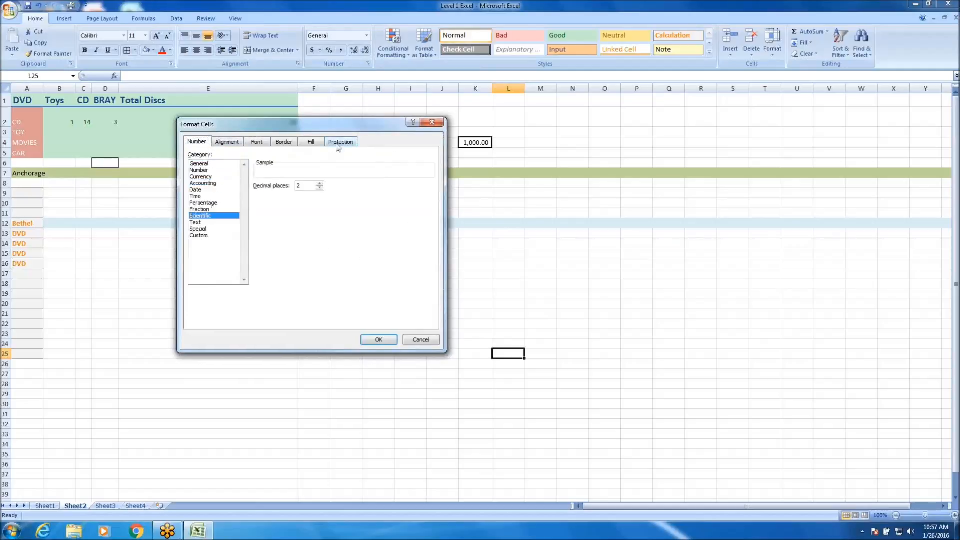
click(433, 123)
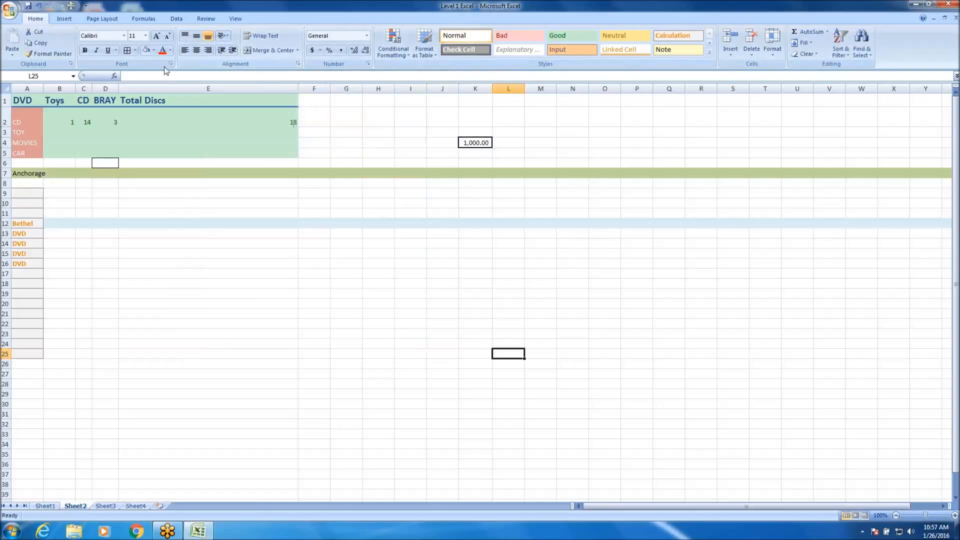
Set the header cells A1:E1 as the sheet's print area.
click(112, 19)
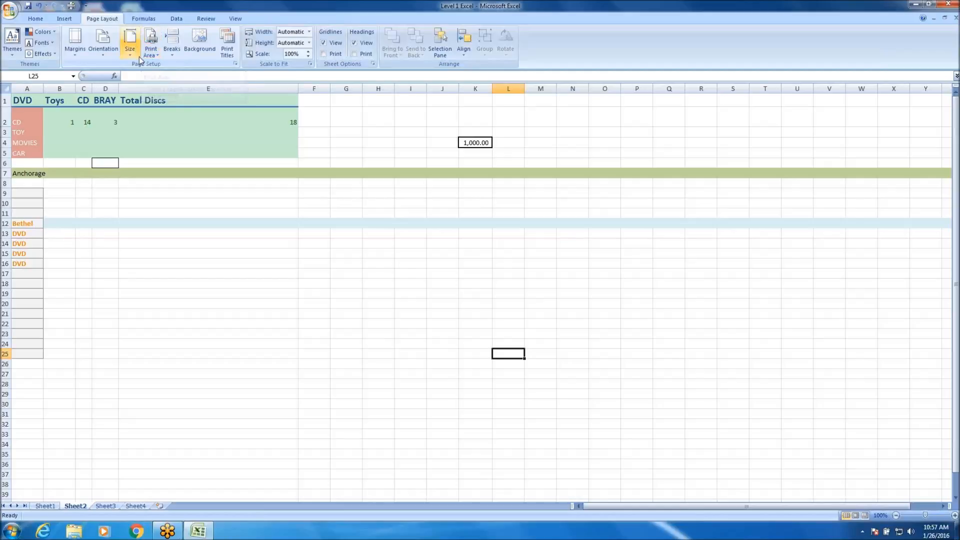
click(121, 223)
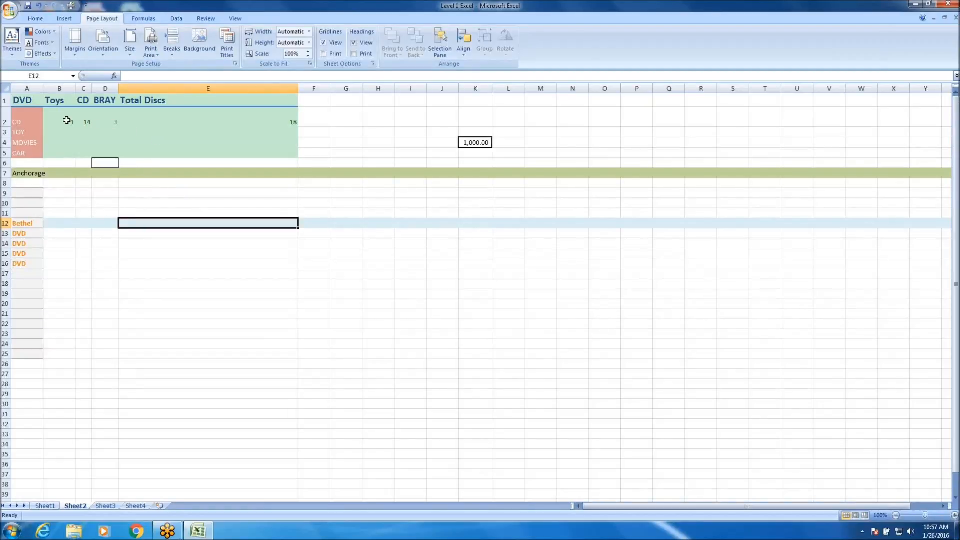
click(473, 142)
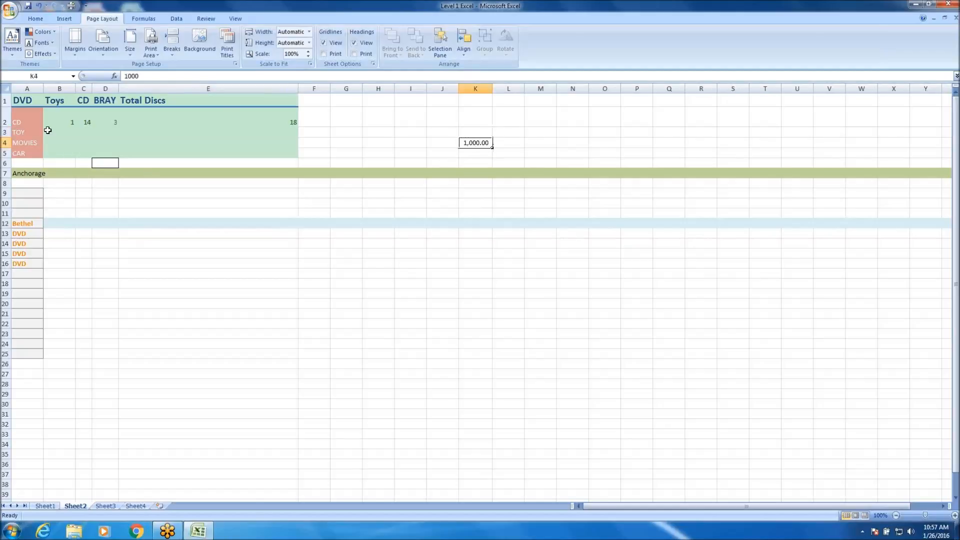
click(21, 99)
drag(21, 99, 295, 99)
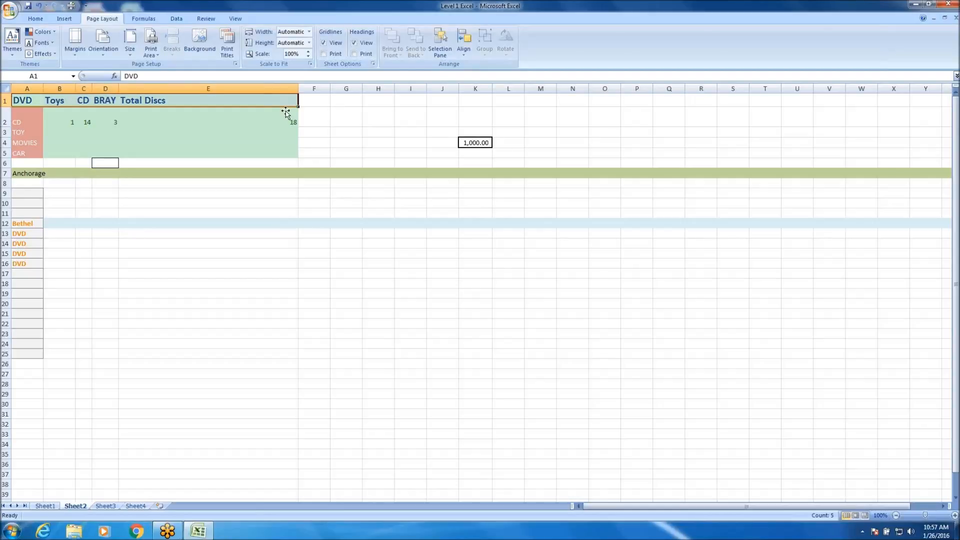
click(151, 52)
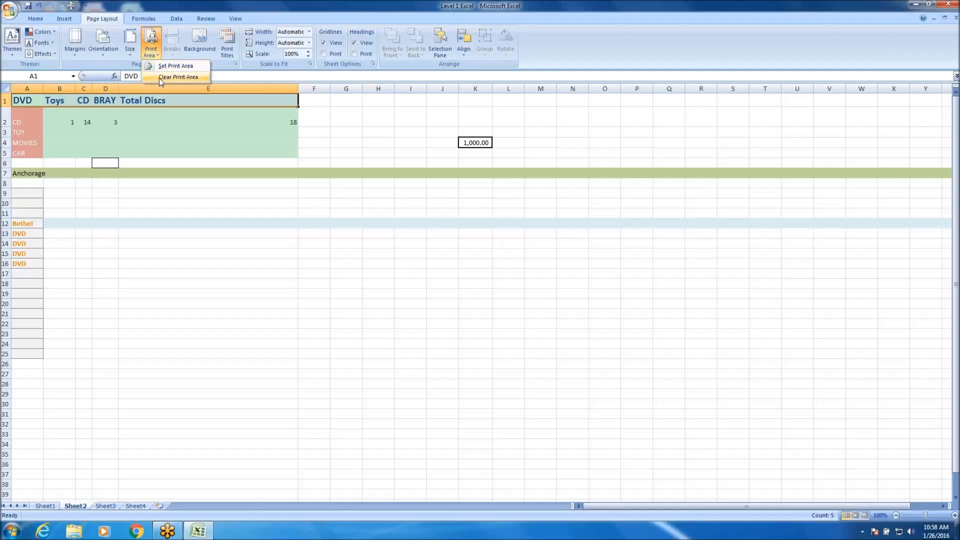
click(167, 65)
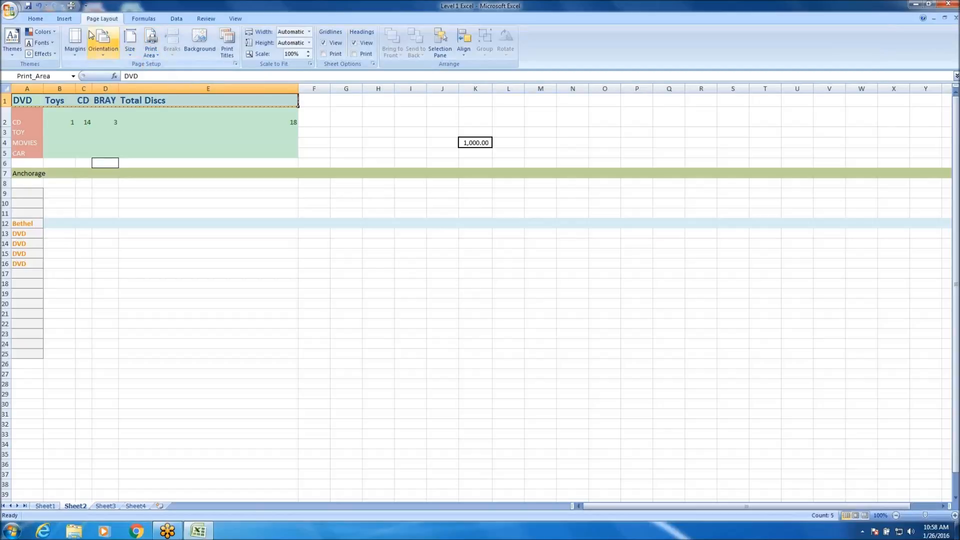
click(38, 21)
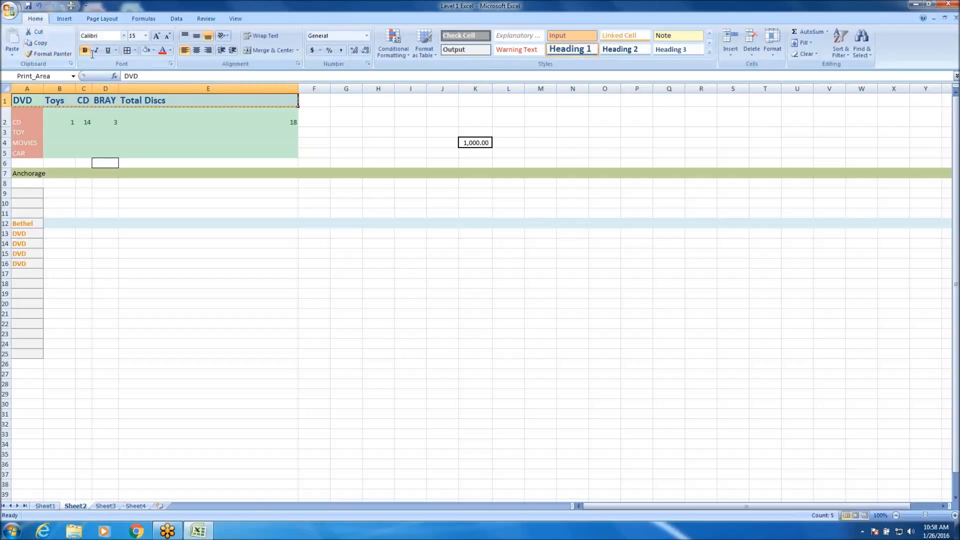
click(95, 19)
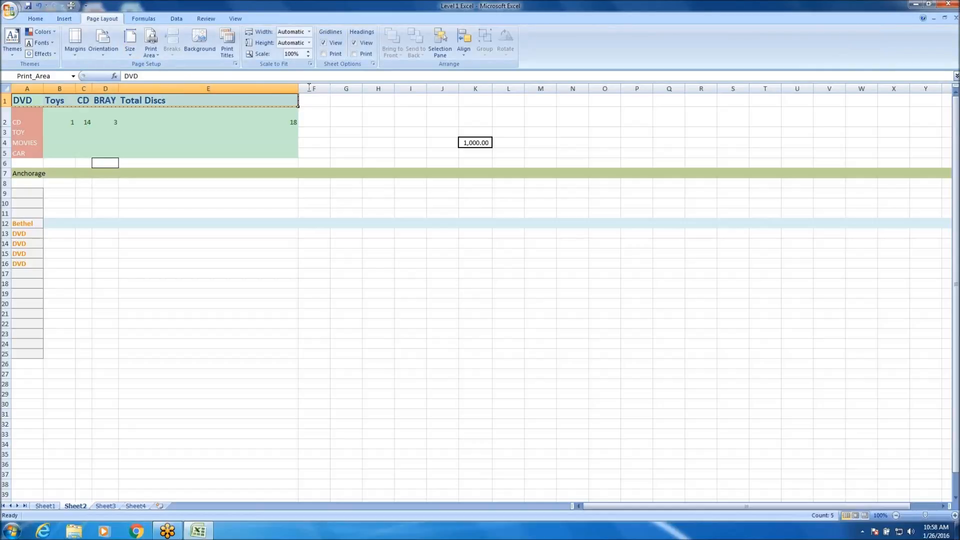
Add Print Preview to the Quick Access Toolbar, use it to preview the header-only print area, and close the preview.
click(86, 6)
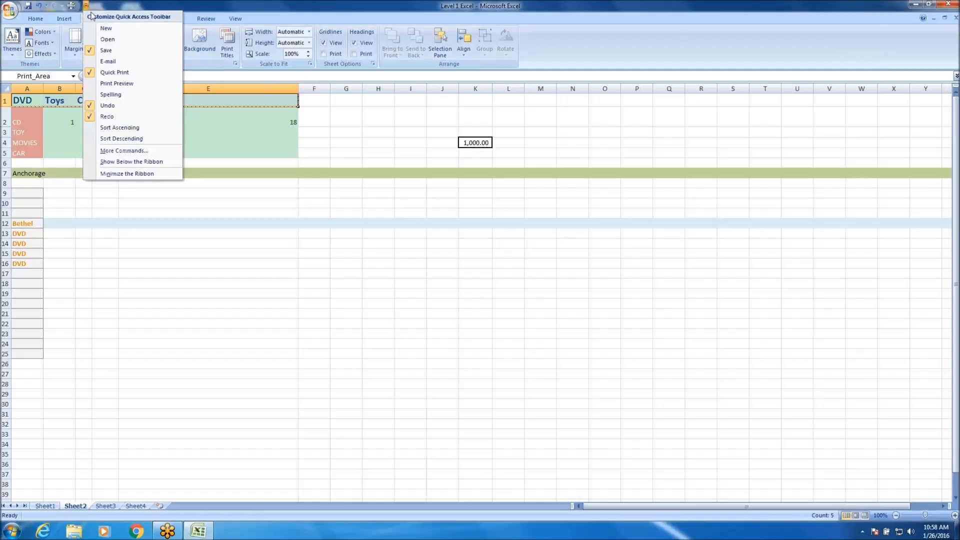
click(139, 82)
click(83, 6)
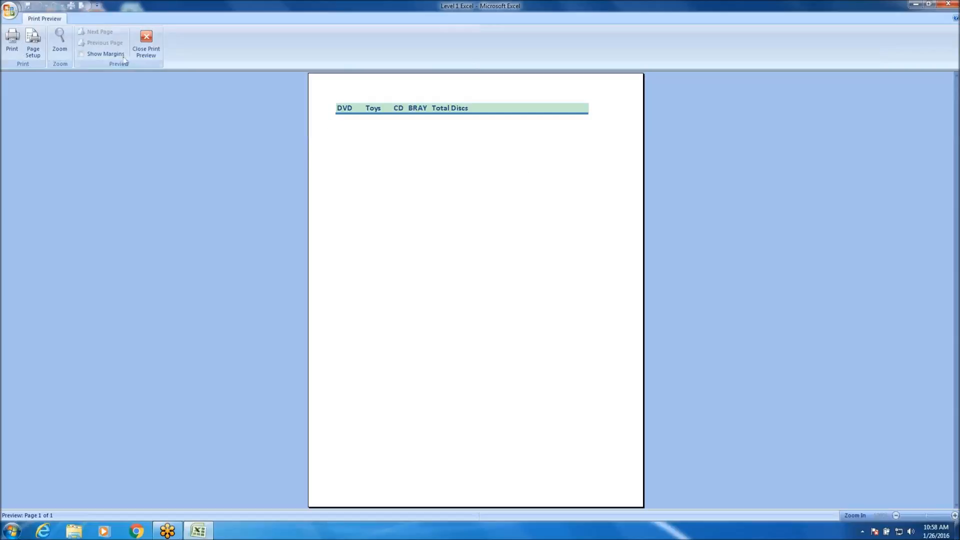
click(146, 43)
Clear the print area on Sheet2, preview how the whole sheet prints, and close the preview.
click(153, 51)
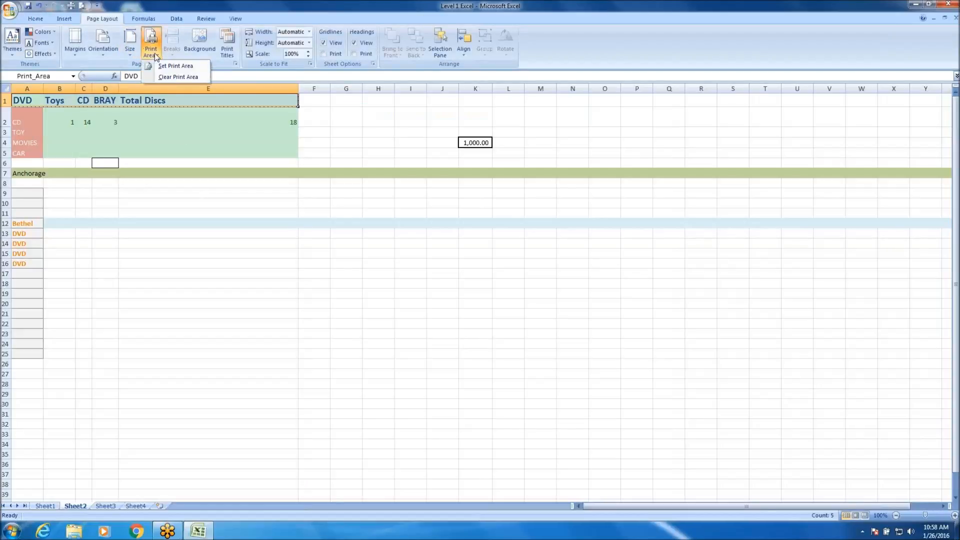
click(192, 78)
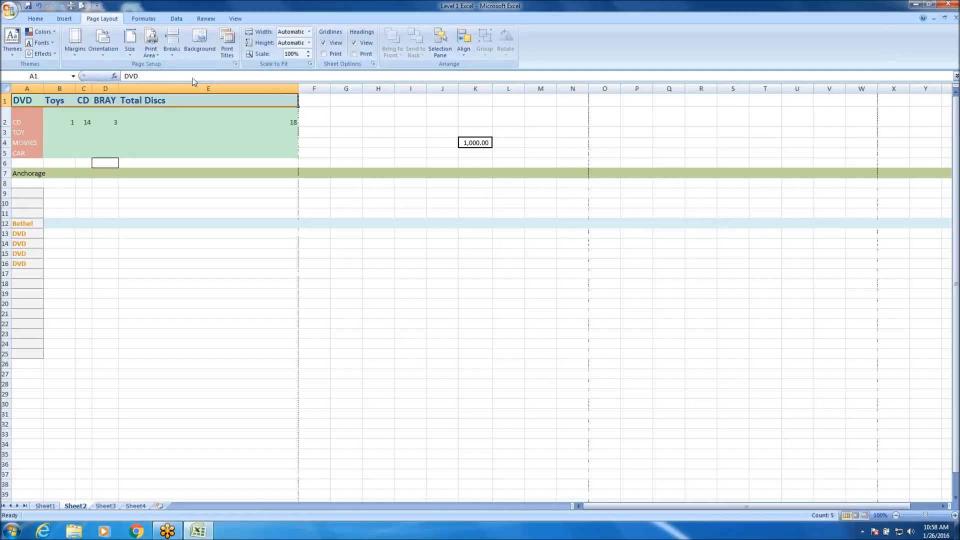
click(82, 7)
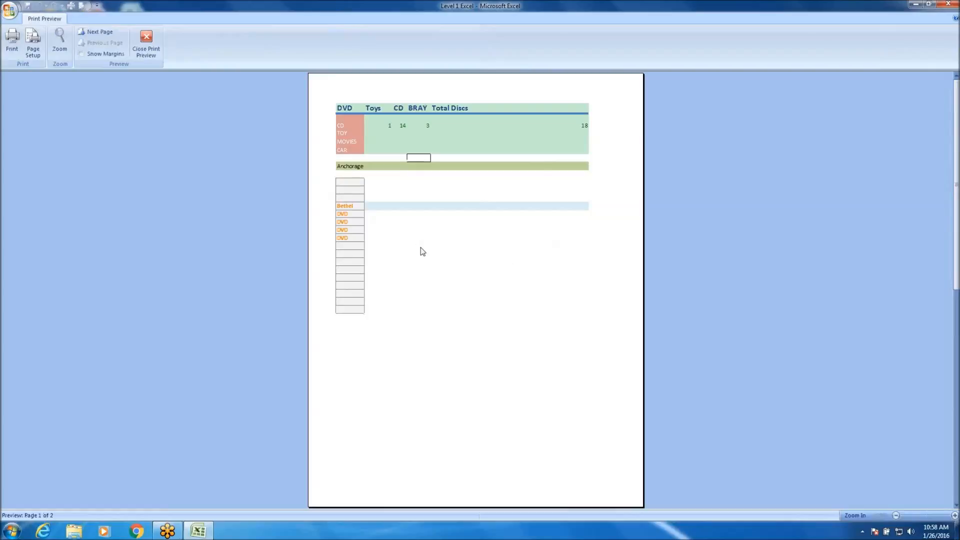
click(149, 40)
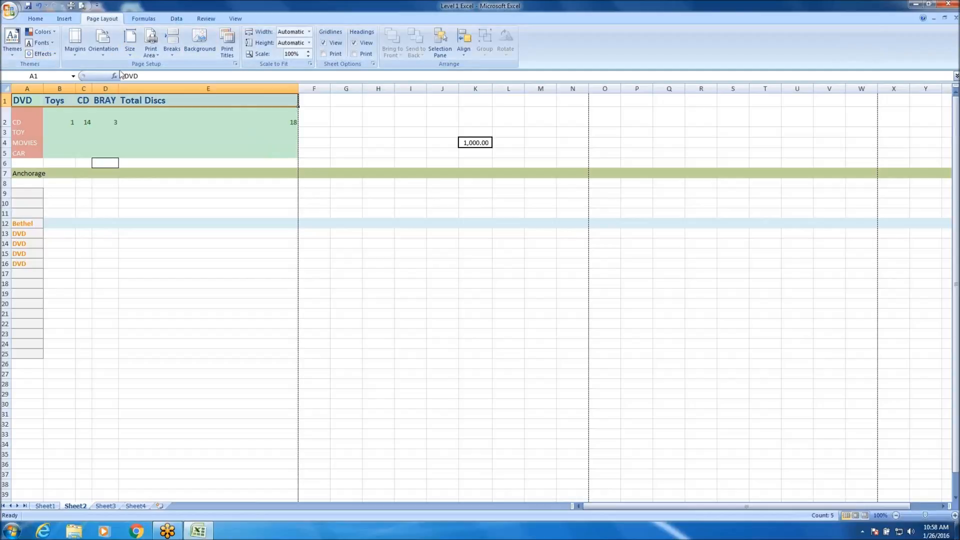
Look through the margin, orientation, paper size, page break and sheet background options without applying any of them.
click(76, 48)
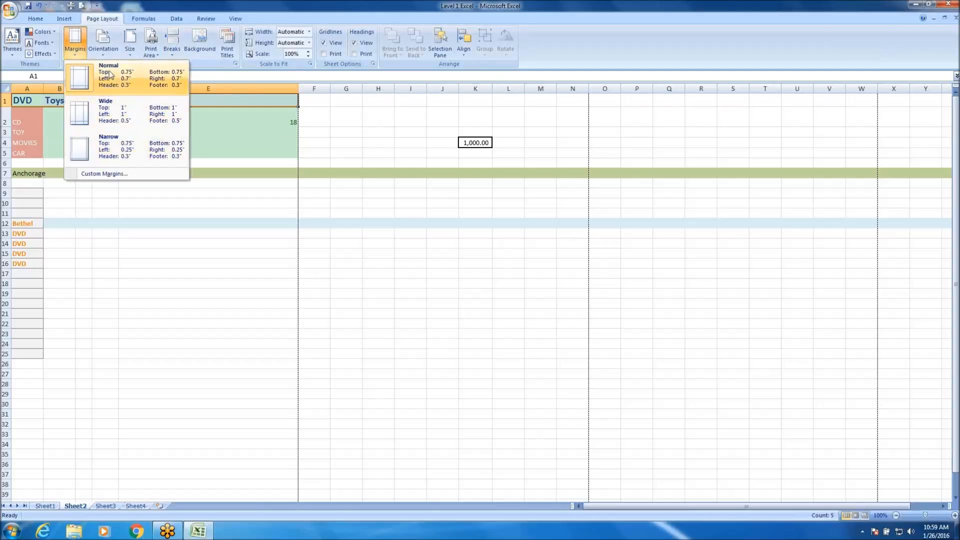
click(104, 50)
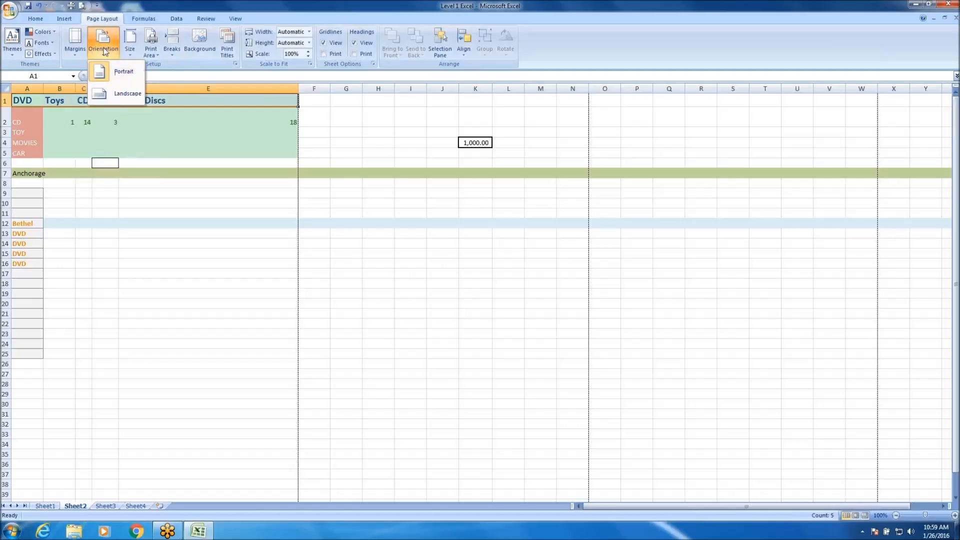
click(129, 52)
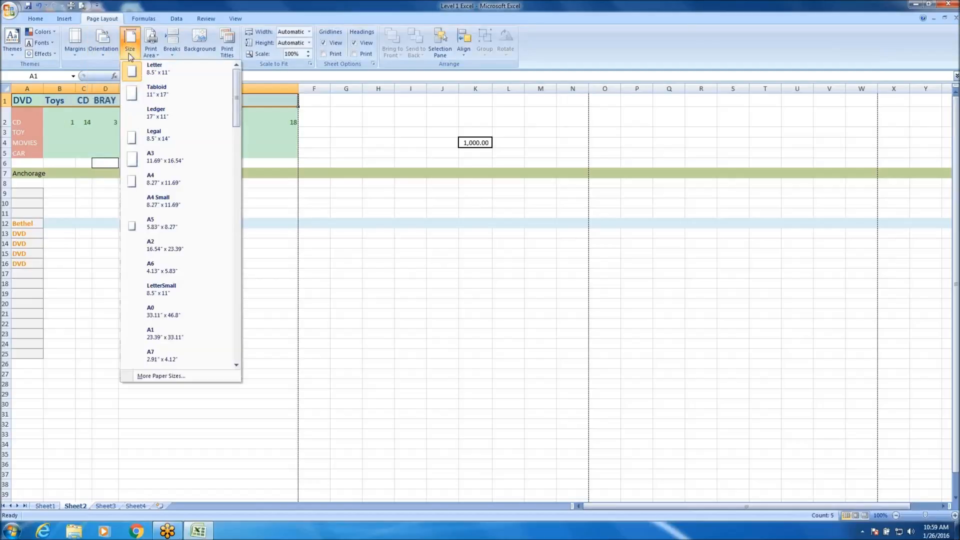
click(173, 54)
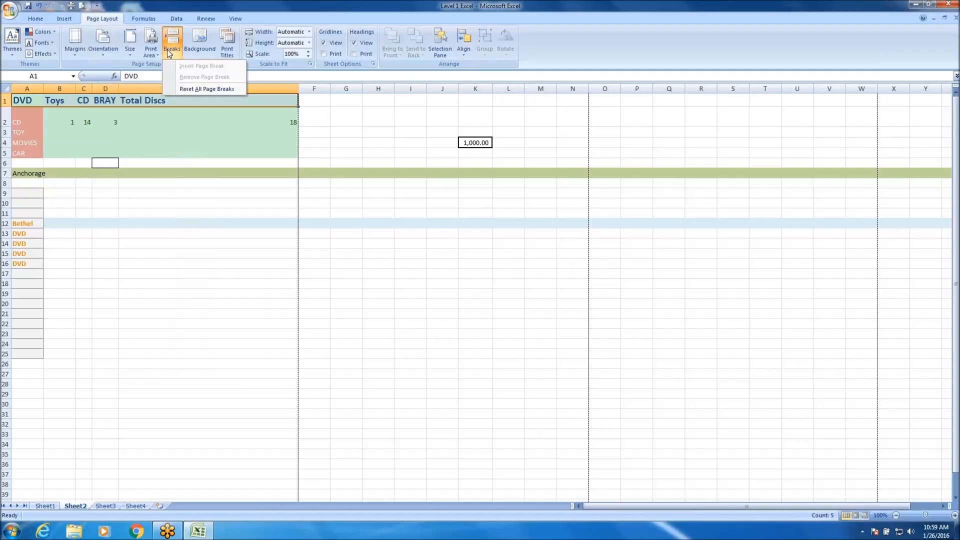
click(205, 40)
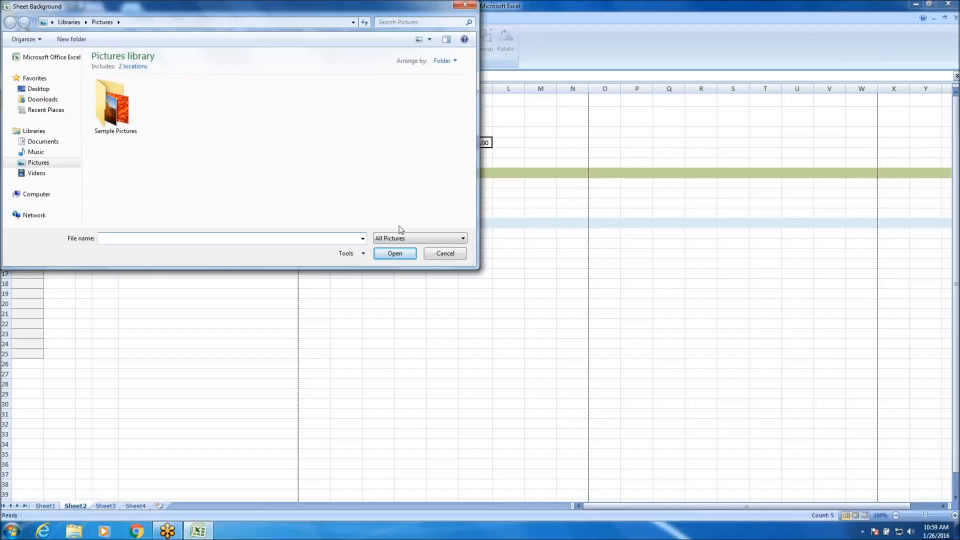
click(440, 254)
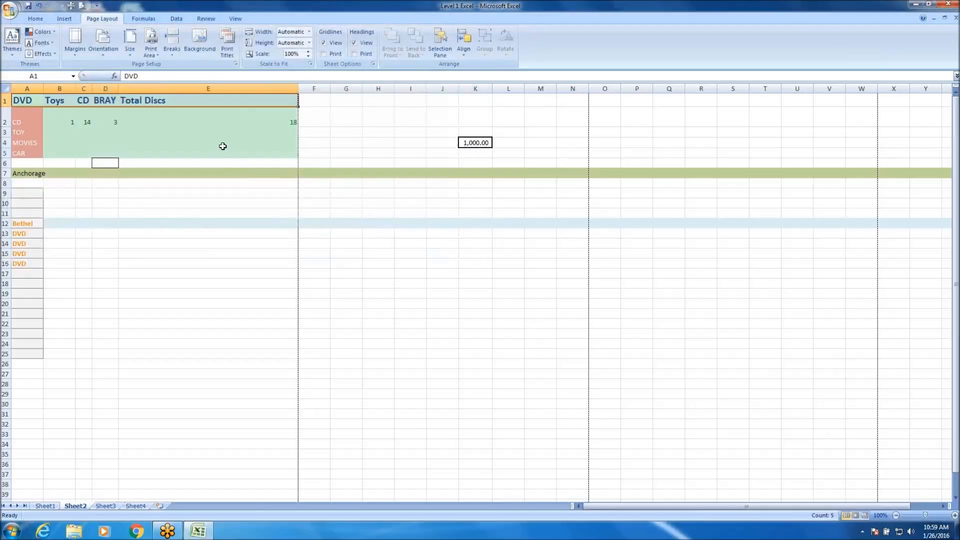
Open Page Setup, compare the Fit to and Adjust to scaling options, preview both pages at 100% and close the preview.
click(236, 65)
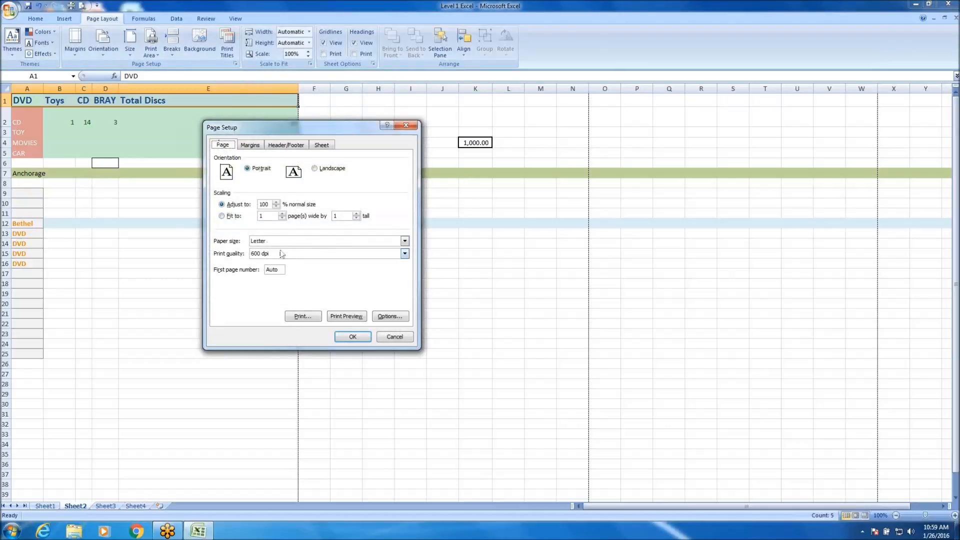
drag(320, 131, 284, 170)
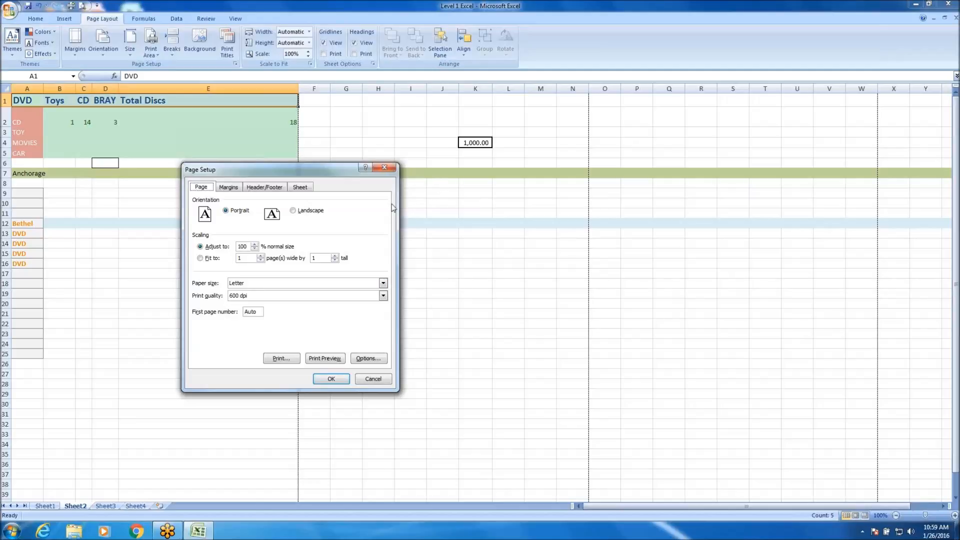
click(212, 258)
click(223, 247)
click(325, 359)
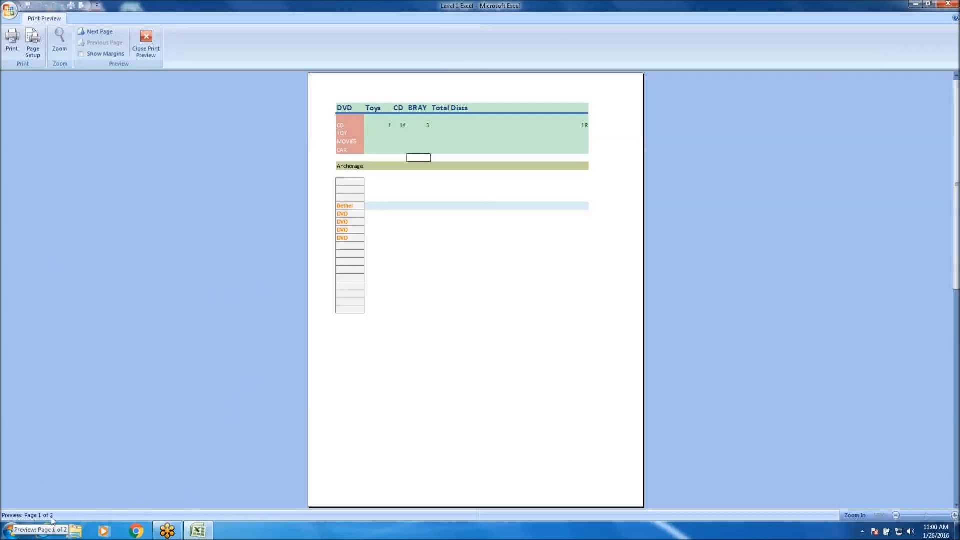
click(101, 33)
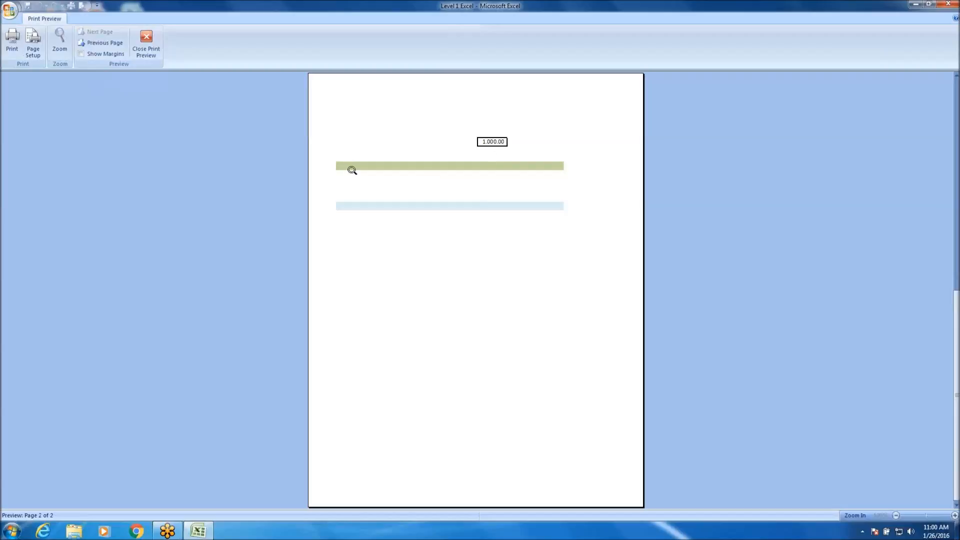
click(143, 49)
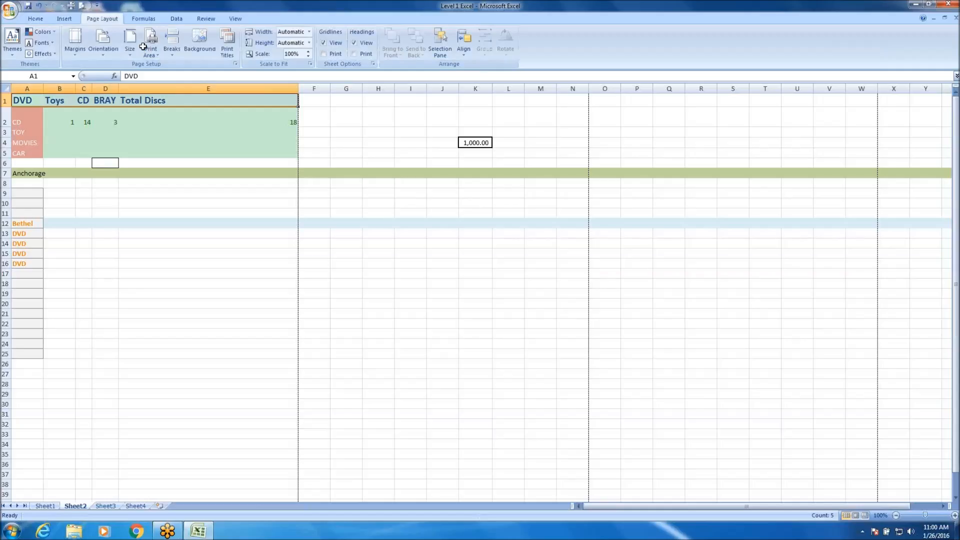
Set the page scaling to fit 1 page wide by 1 tall, inspect the print preview up close, and close it.
click(235, 64)
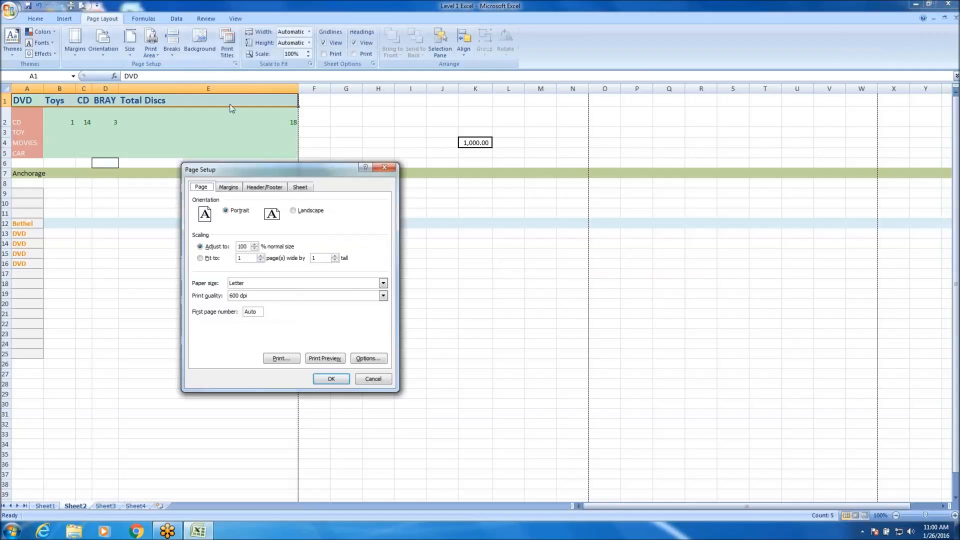
click(209, 259)
click(330, 358)
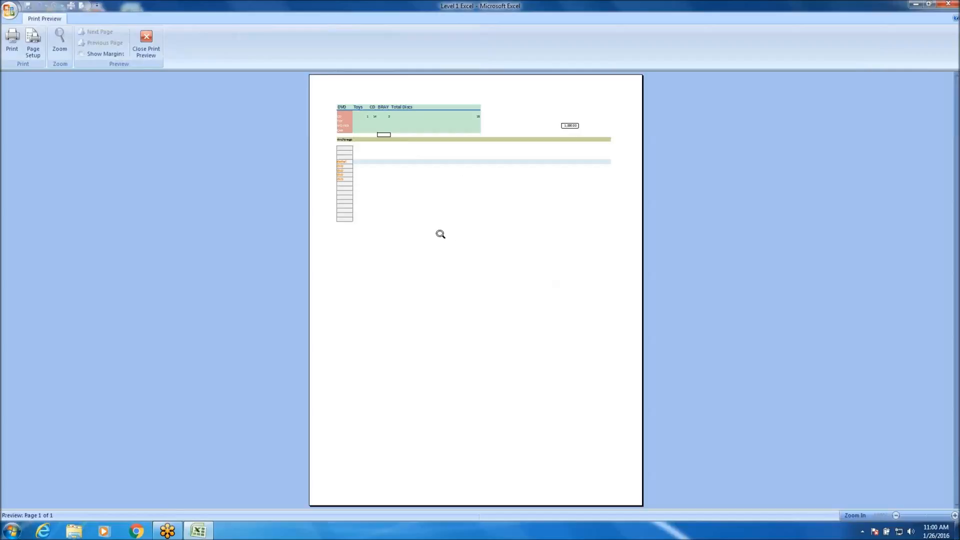
click(380, 135)
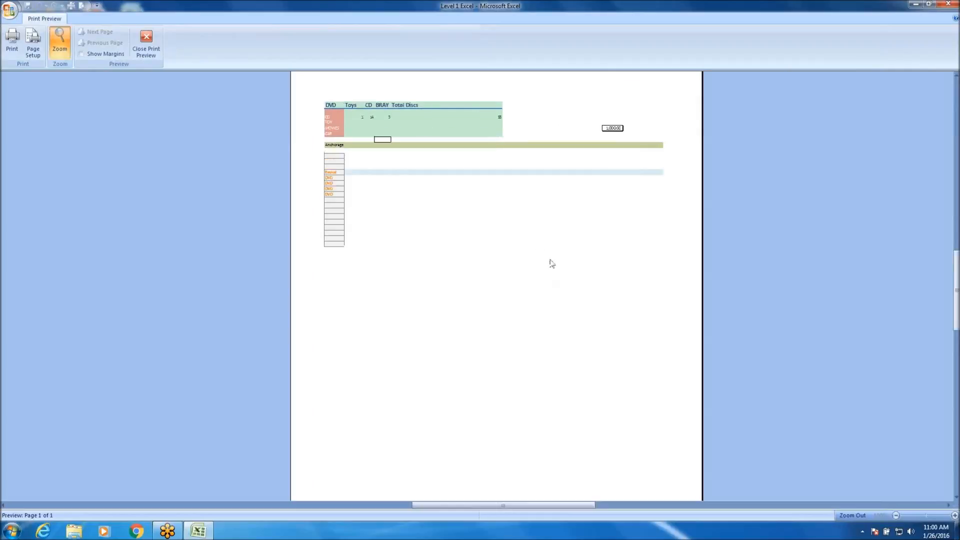
scroll(503, 165, up, 3)
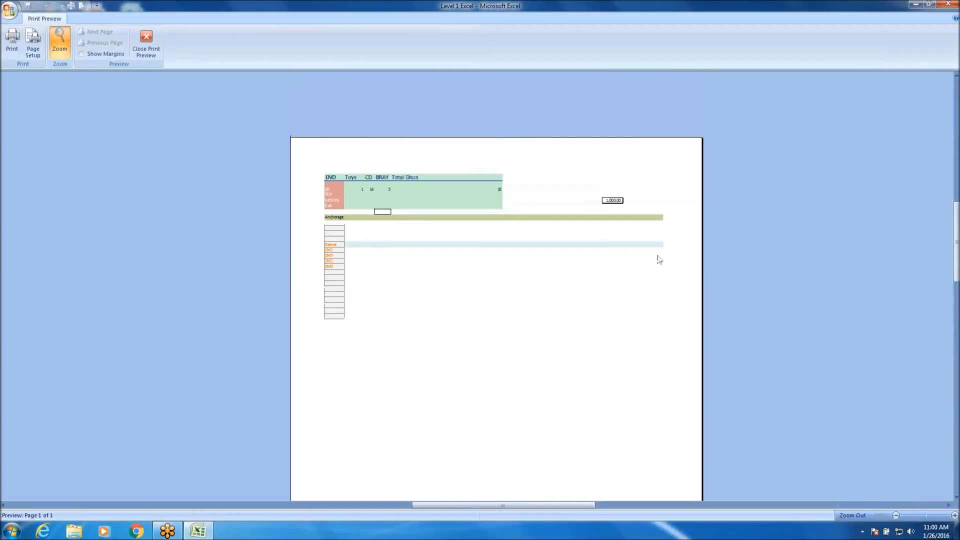
click(520, 190)
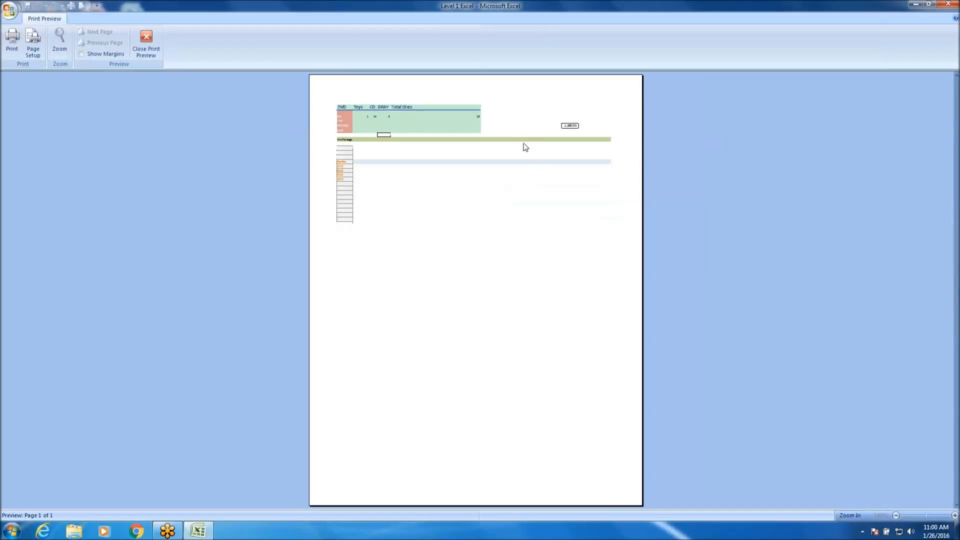
click(146, 41)
Move the bordered 1,000.00 cell from K4 to F4 beside the table and autofit column F.
drag(325, 133, 936, 256)
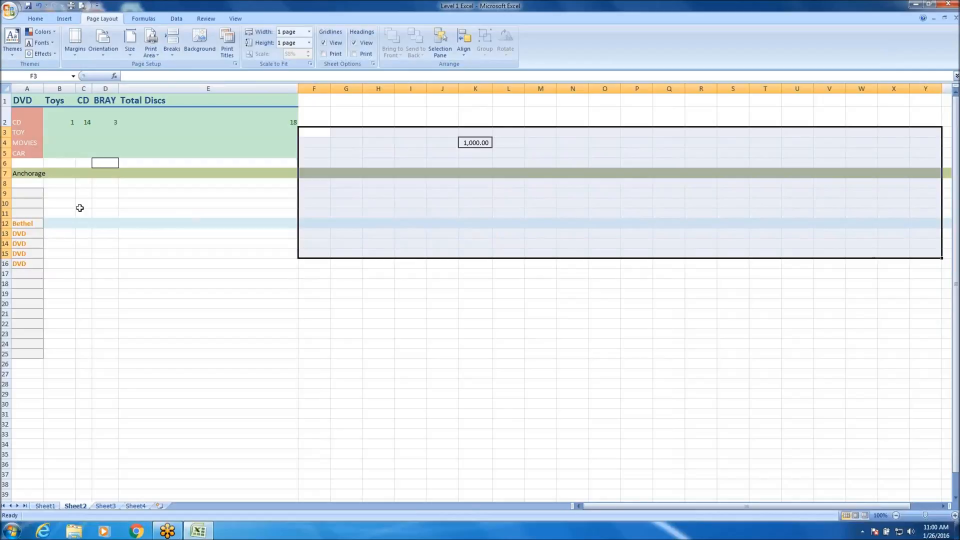
click(4, 173)
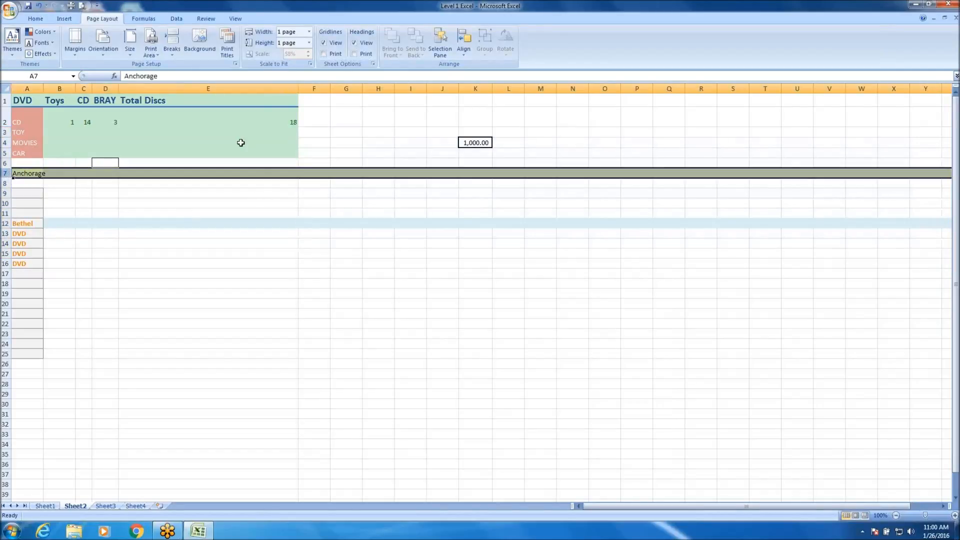
click(476, 144)
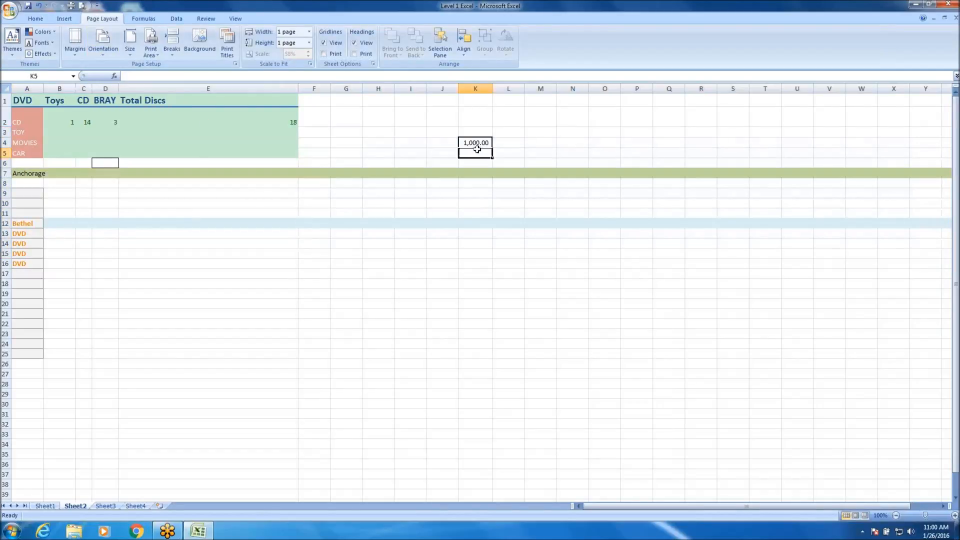
drag(475, 138, 317, 144)
double_click(332, 88)
click(350, 243)
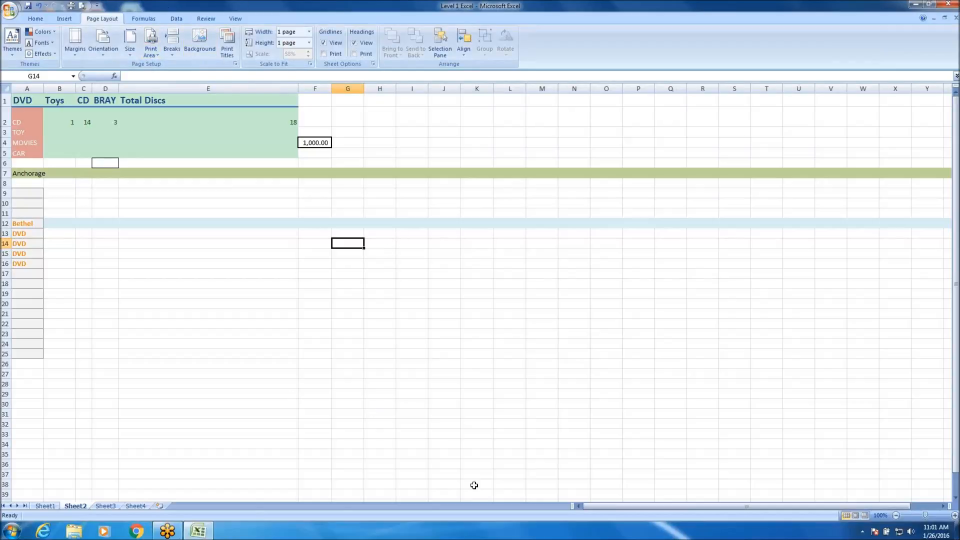
Preview the rearranged sheet, zoom in, show the page margins, examine the page from end to end, and close the preview.
click(83, 6)
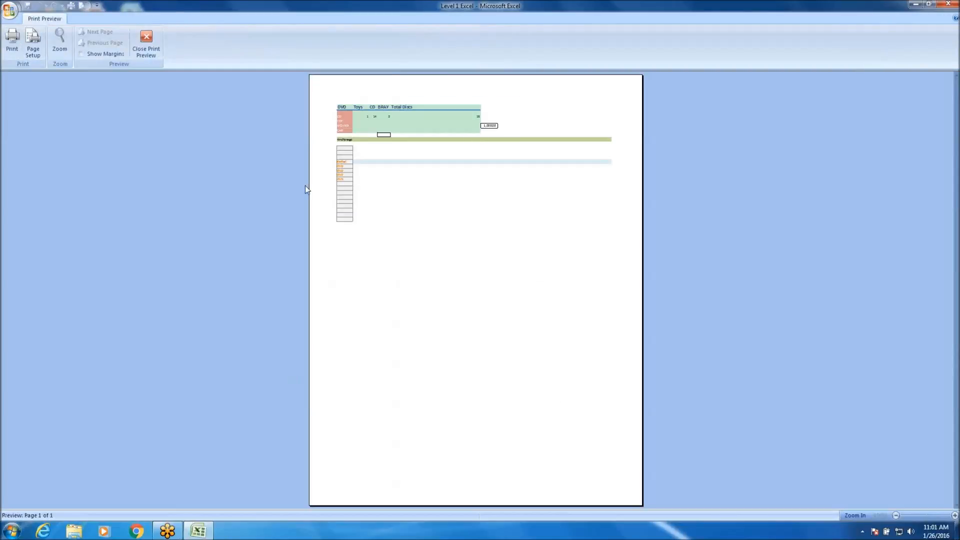
click(446, 159)
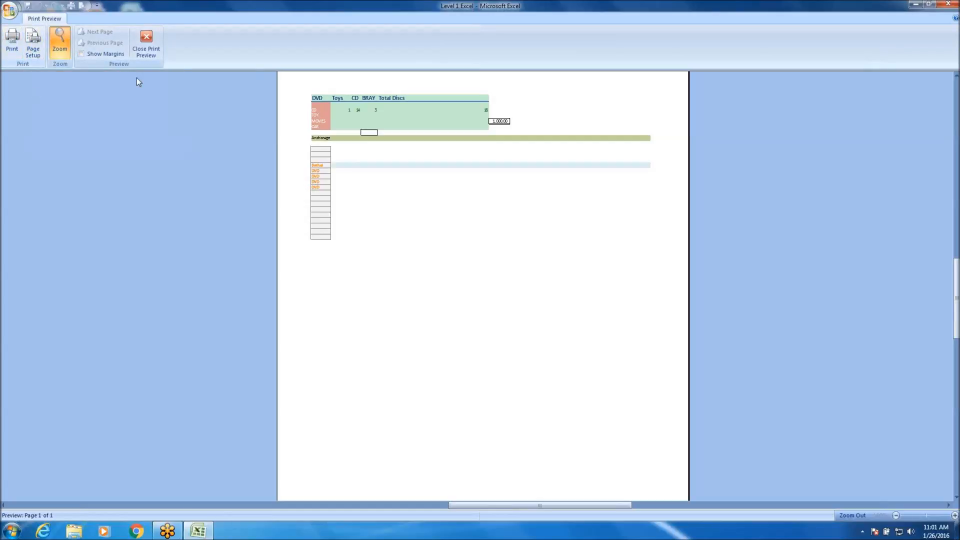
click(83, 54)
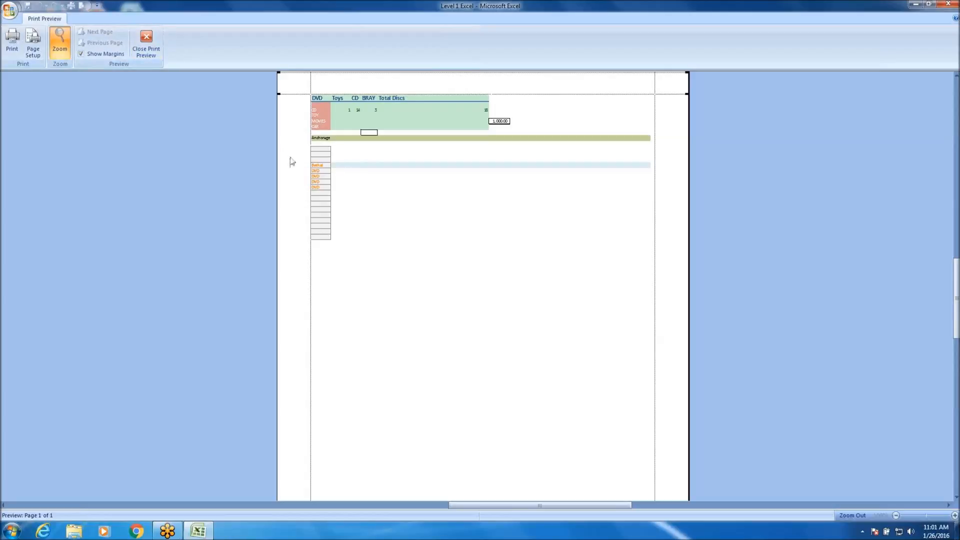
scroll(611, 343, down, 5)
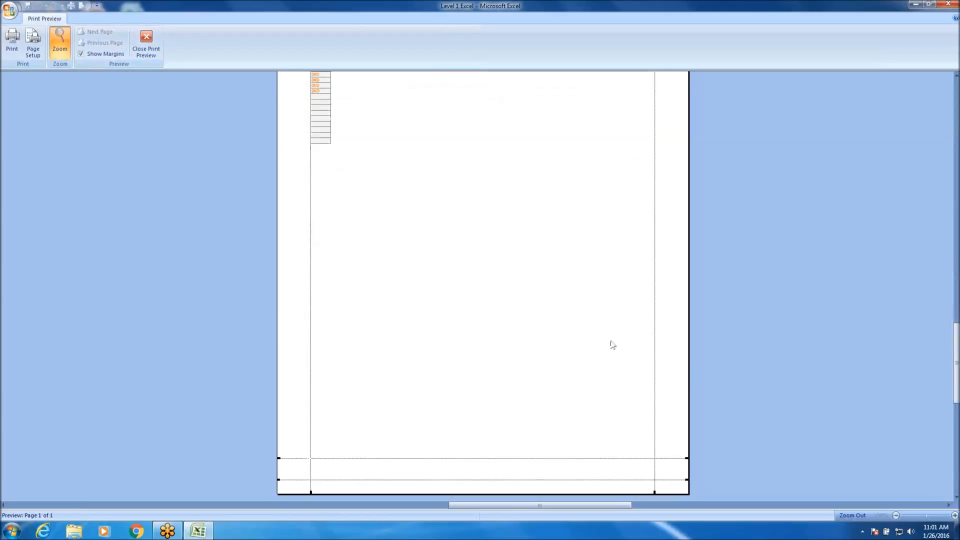
scroll(606, 344, up, 5)
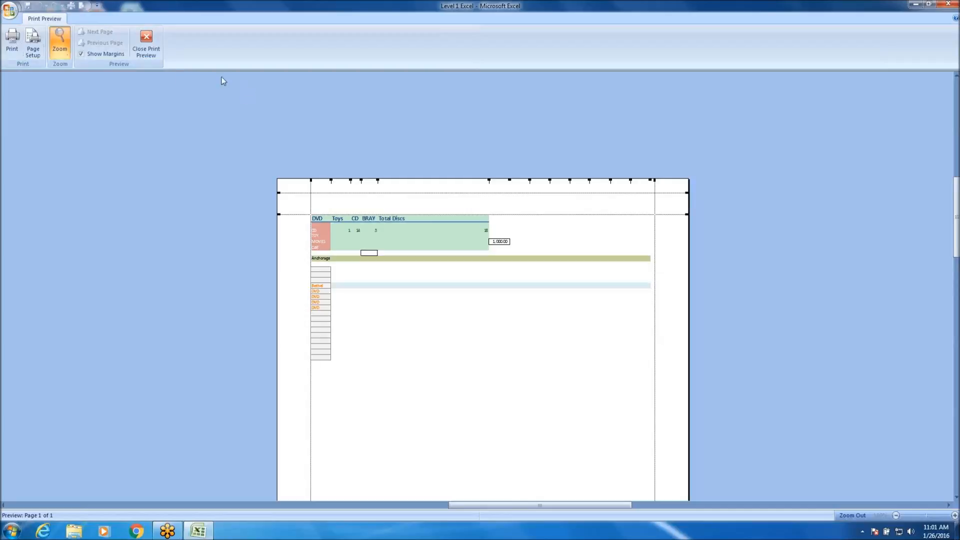
click(150, 44)
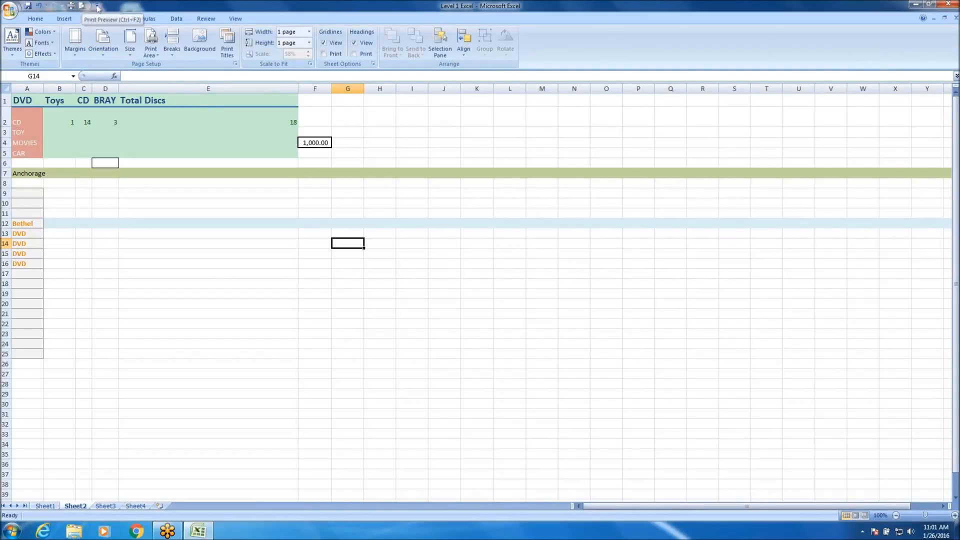
click(98, 5)
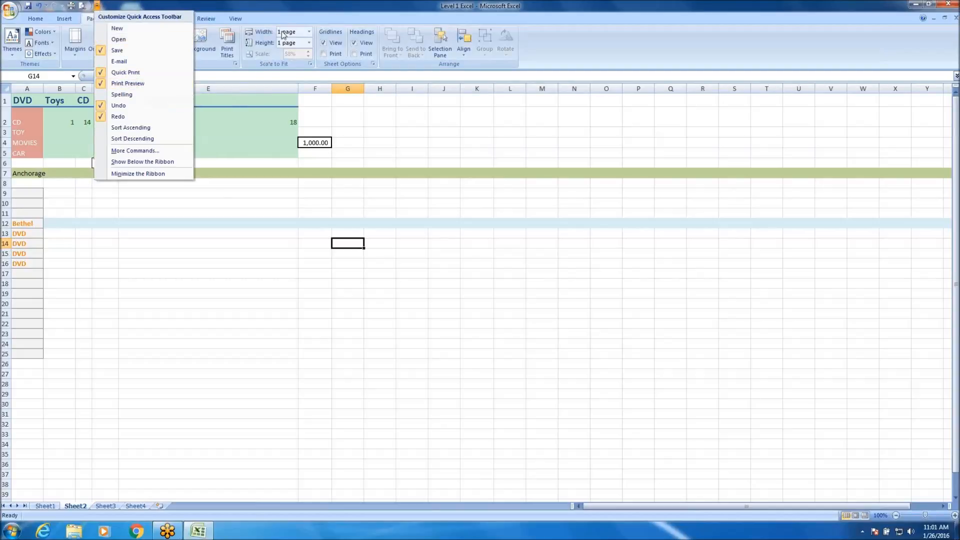
click(311, 14)
Enter the filler text fgfdgfghf in cell L145 and fgfgfg in cell K203, far below the table.
scroll(477, 249, down, 14)
scroll(478, 249, down, 20)
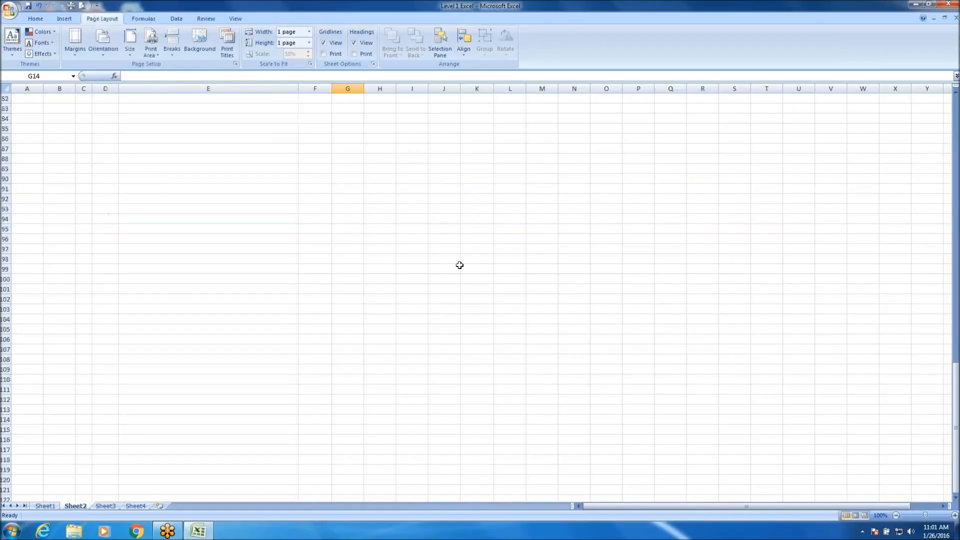
click(513, 308)
text(fgfgfgfgf)
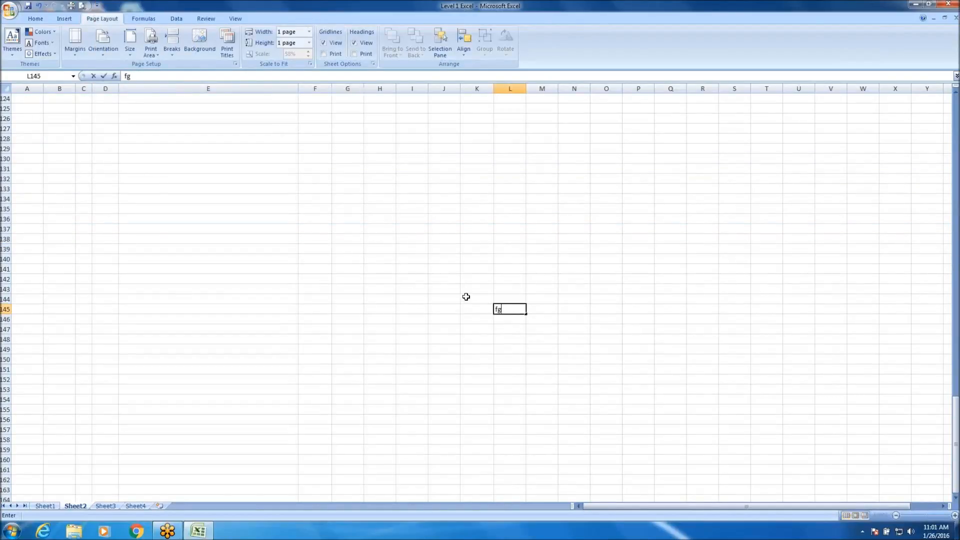
drag(462, 373, 460, 376)
scroll(466, 300, down, 18)
click(485, 349)
text(fgfgfg)
click(695, 328)
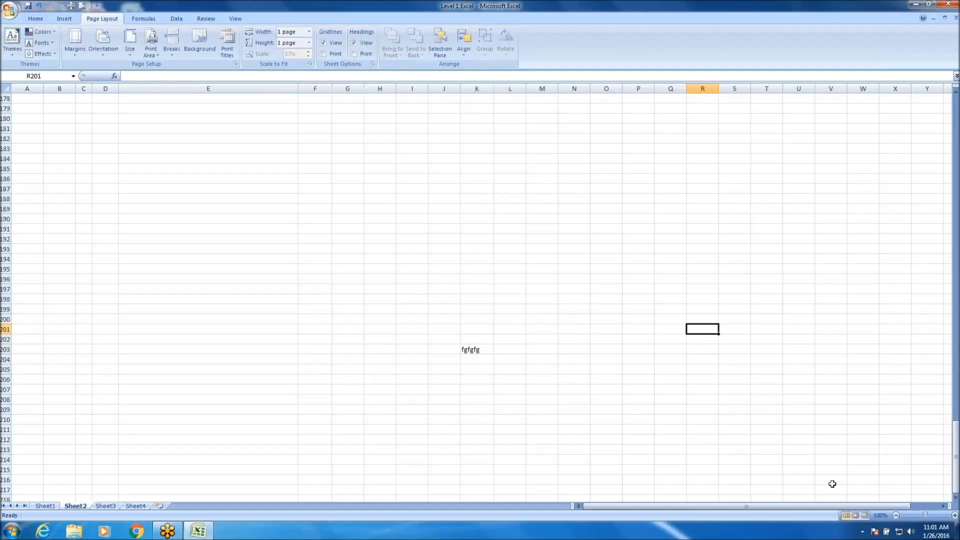
Enter the filler text fgfghfgh in cell AQ209, far beyond the table's last column.
click(946, 507)
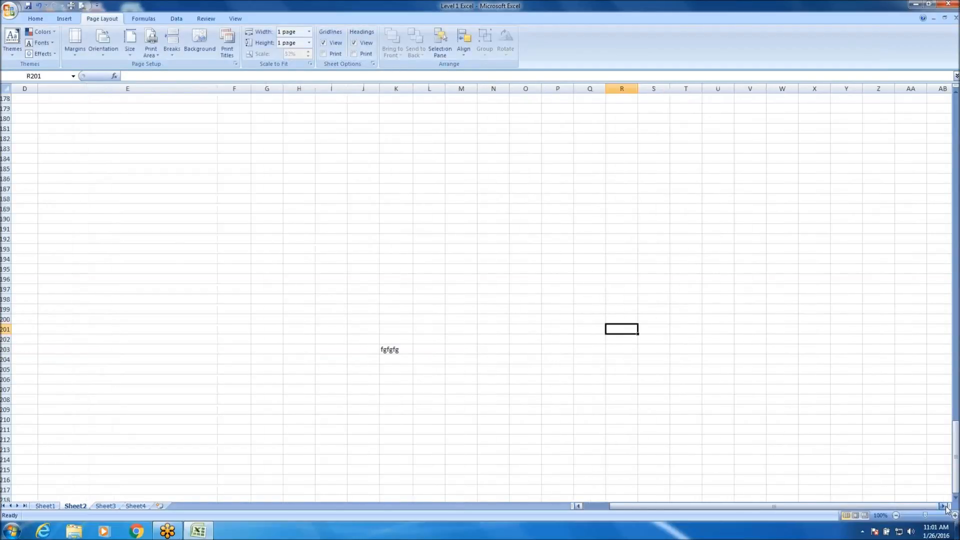
click(834, 409)
text(fgfgfgh)
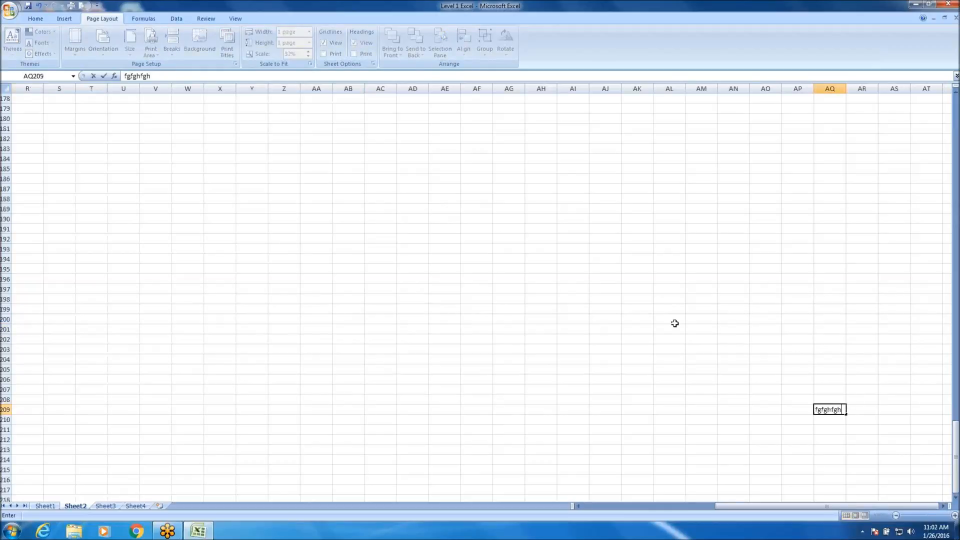
click(670, 321)
Open the print preview of the enlarged sheet and set the page scaling to 100% of normal size.
scroll(508, 235, up, 20)
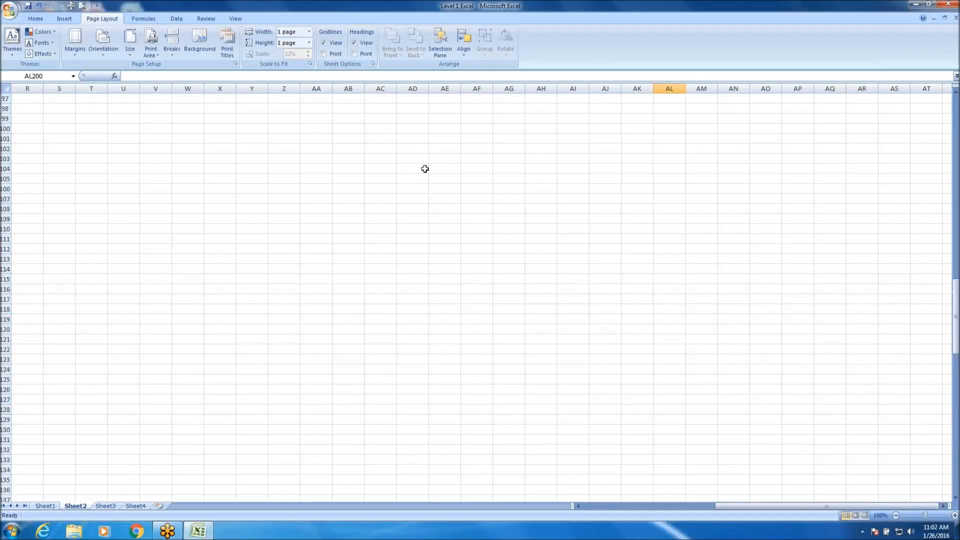
scroll(423, 167, up, 17)
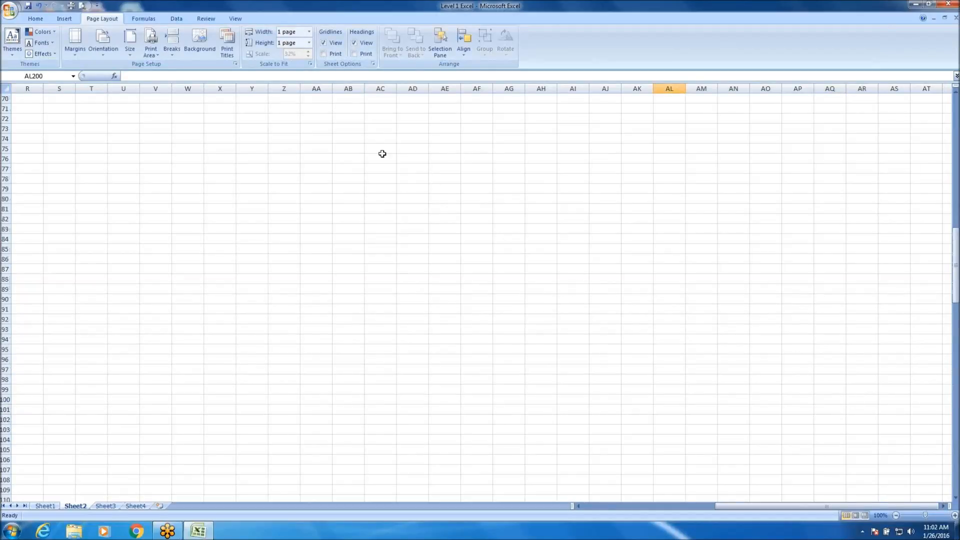
click(82, 6)
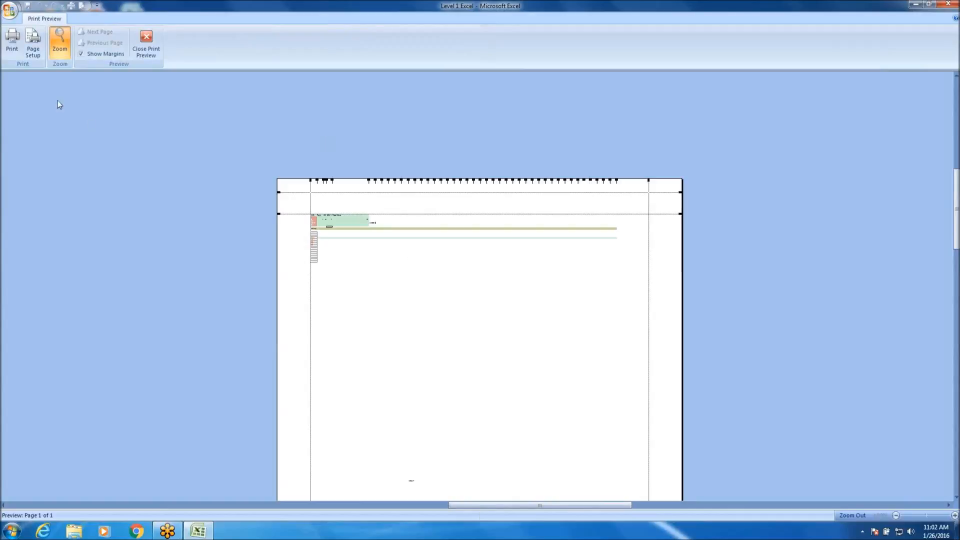
click(32, 43)
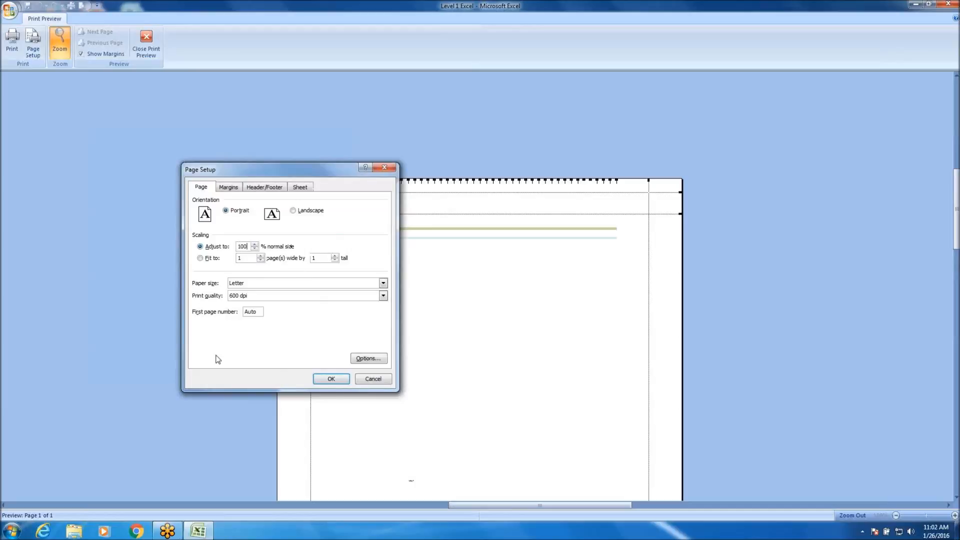
click(333, 383)
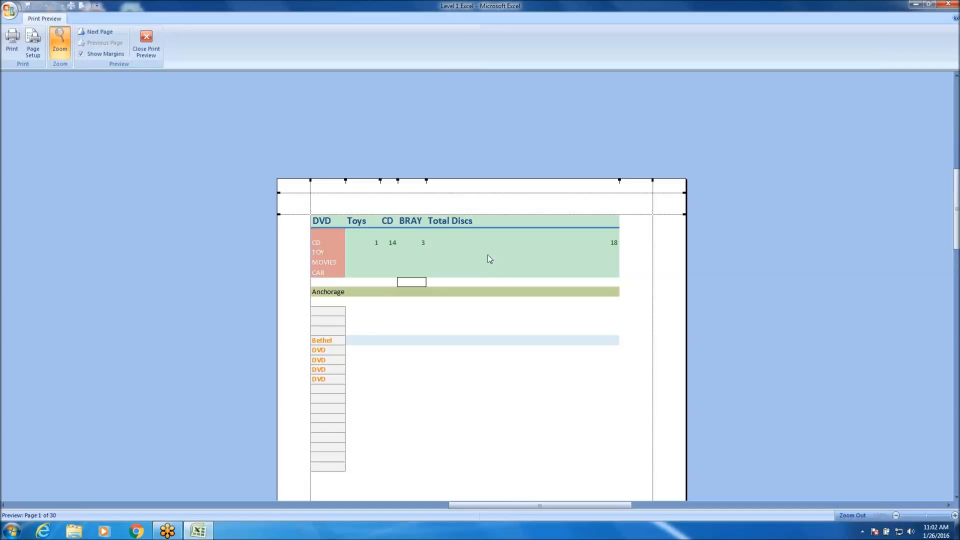
Examine the first previewed page from end to end and page through the preview to the last page.
scroll(486, 258, down, 10)
scroll(414, 299, down, 1)
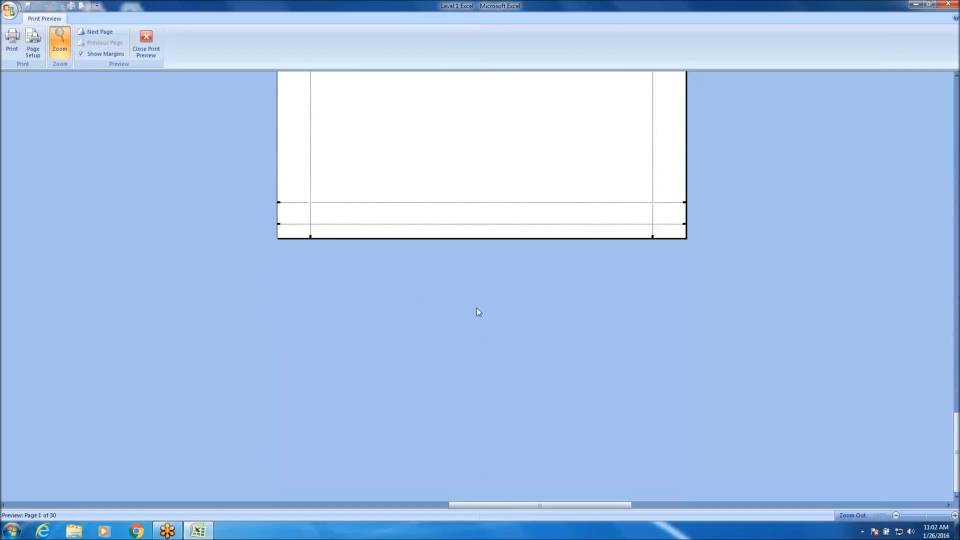
scroll(476, 308, up, 6)
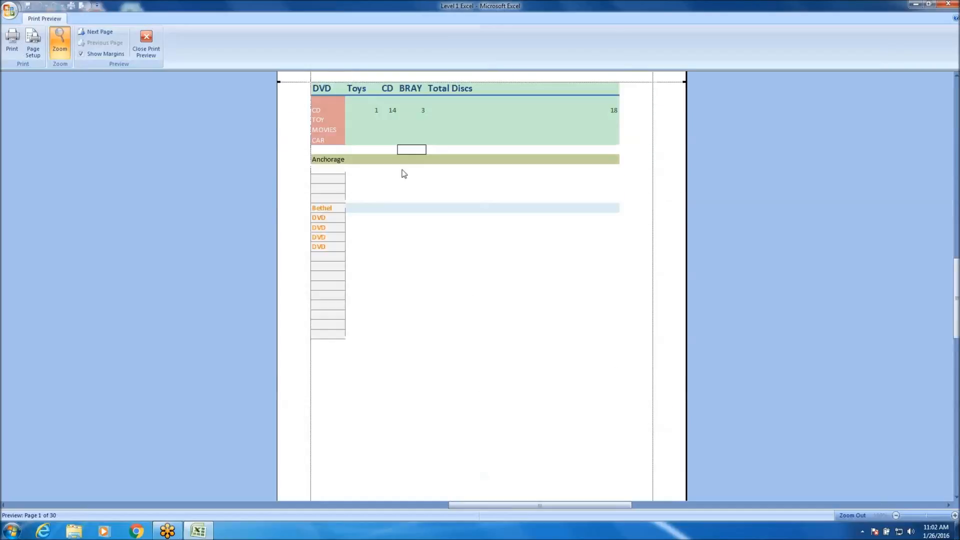
click(110, 32)
click(110, 32)
click(110, 31)
click(111, 32)
click(110, 31)
click(110, 32)
click(110, 31)
click(110, 32)
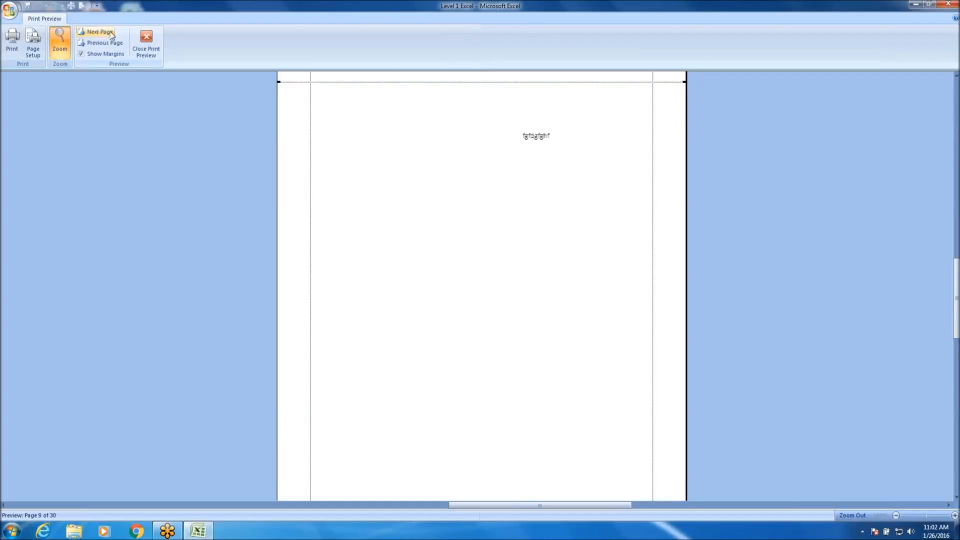
click(110, 32)
click(110, 32)
click(110, 31)
click(111, 33)
click(111, 33)
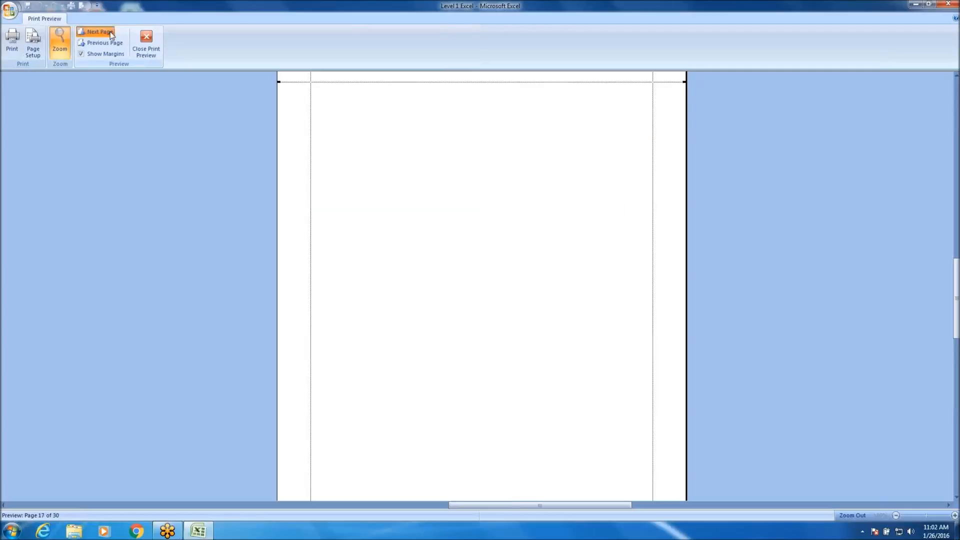
click(110, 32)
click(110, 32)
click(110, 32)
click(110, 32)
click(110, 32)
click(110, 32)
click(110, 32)
click(110, 32)
click(110, 31)
click(110, 31)
click(110, 32)
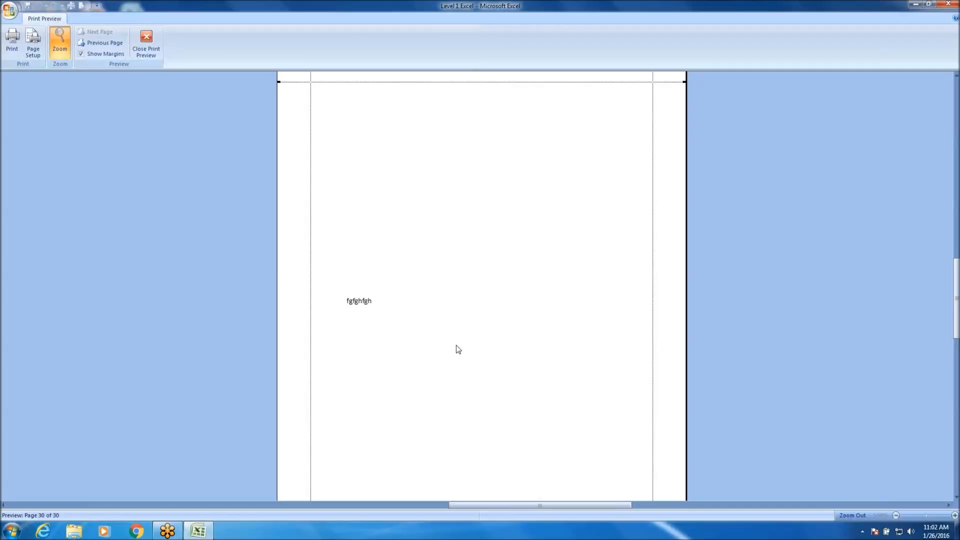
Zoom out and back in on the filler text of the last previewed page, and close the preview.
click(365, 299)
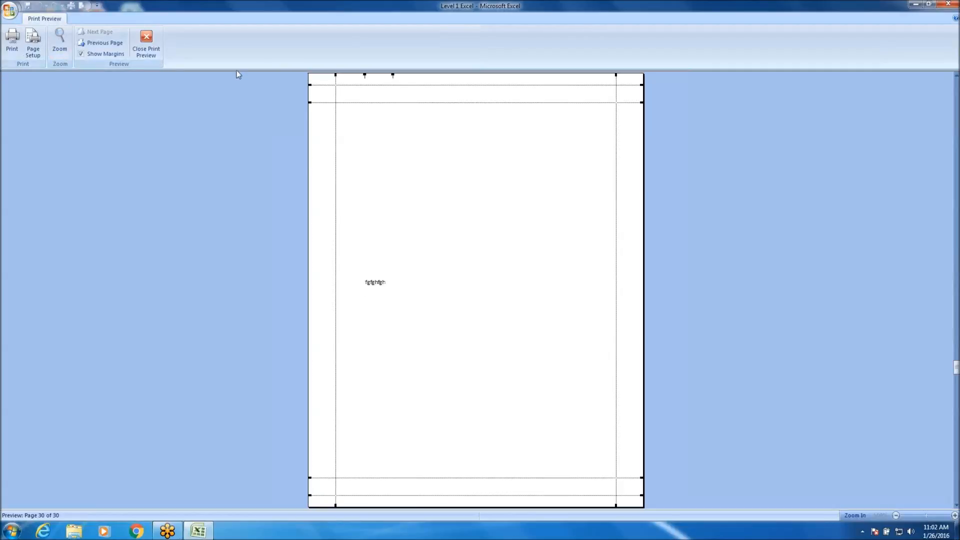
click(380, 283)
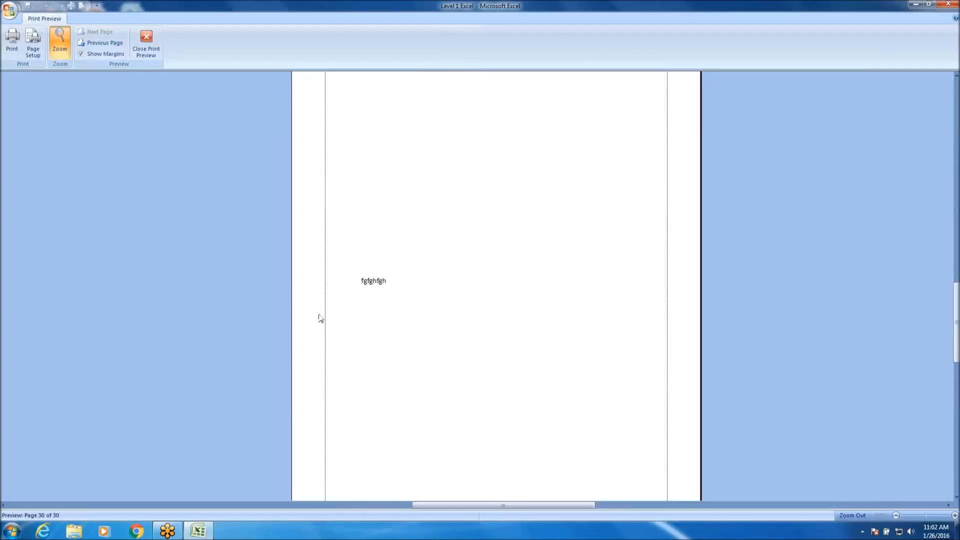
click(147, 49)
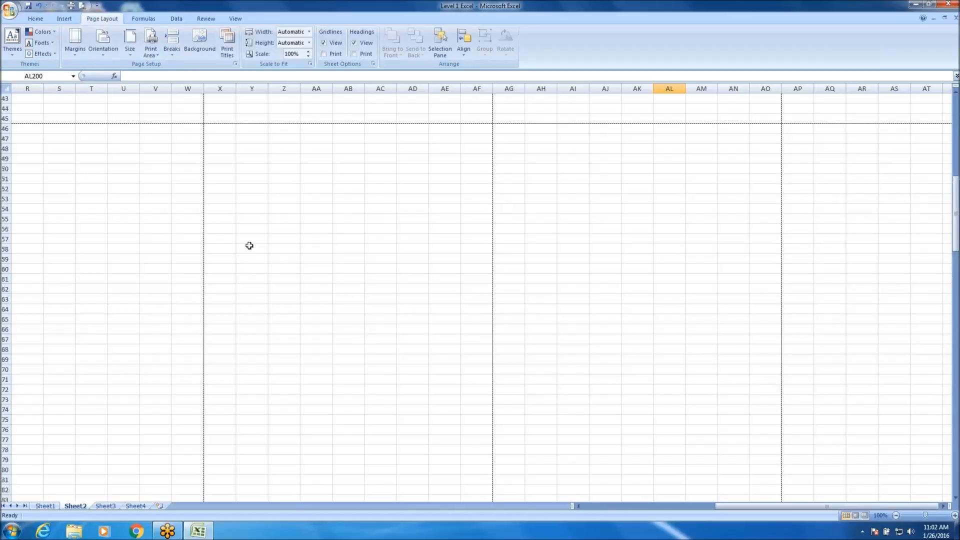
Delete the filler text from cell AQ209.
scroll(368, 388, down, 20)
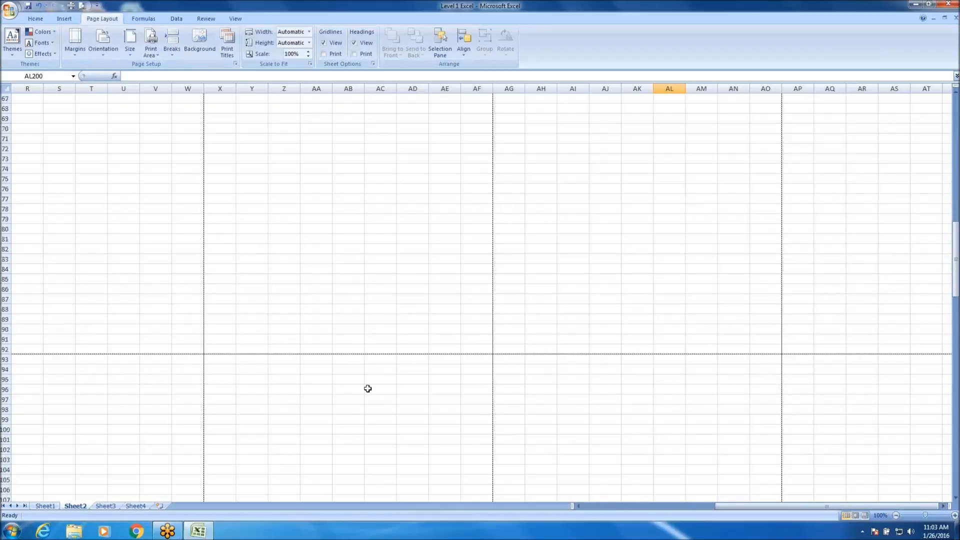
scroll(389, 344, down, 7)
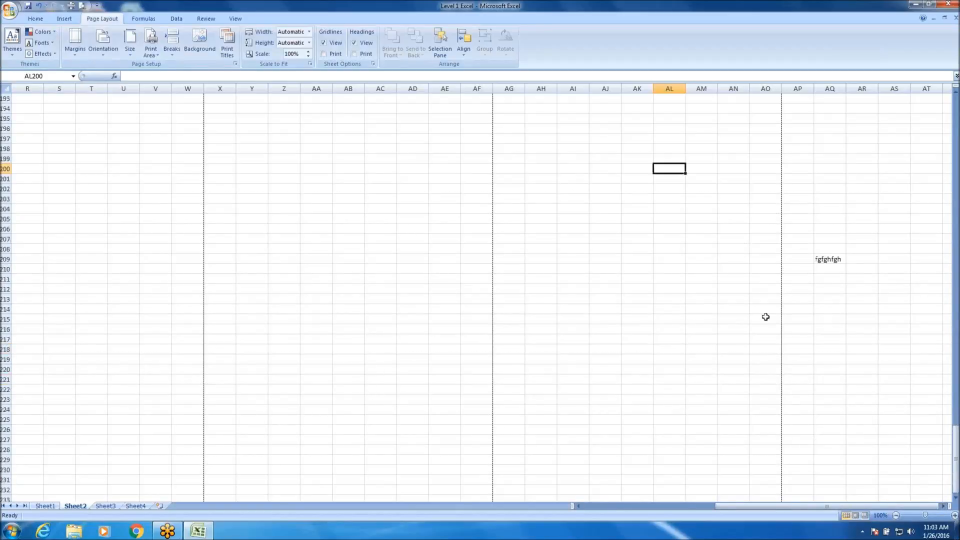
click(825, 260)
key(Delete)
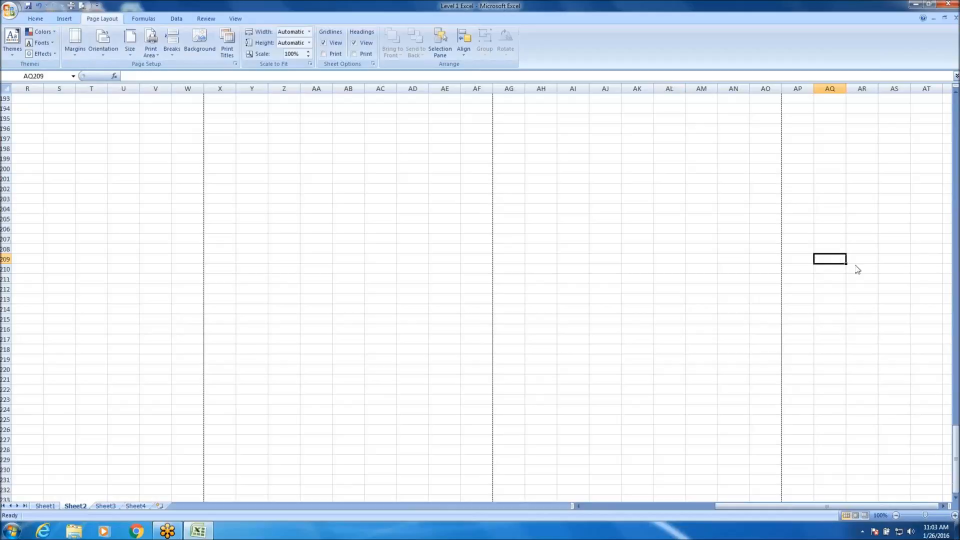
Look over the page-break lines in the upper part of the sheet and return to cell A1.
scroll(275, 328, up, 20)
scroll(214, 233, up, 20)
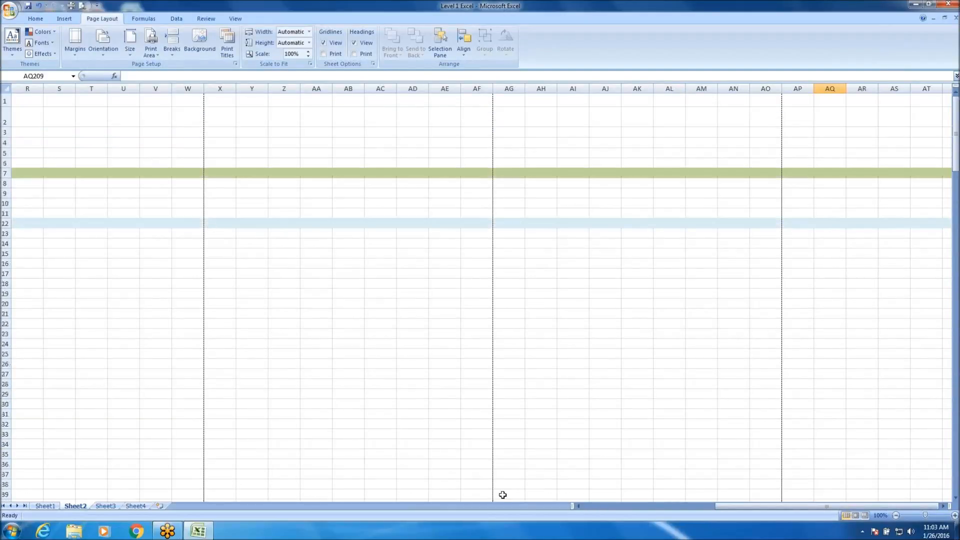
click(632, 388)
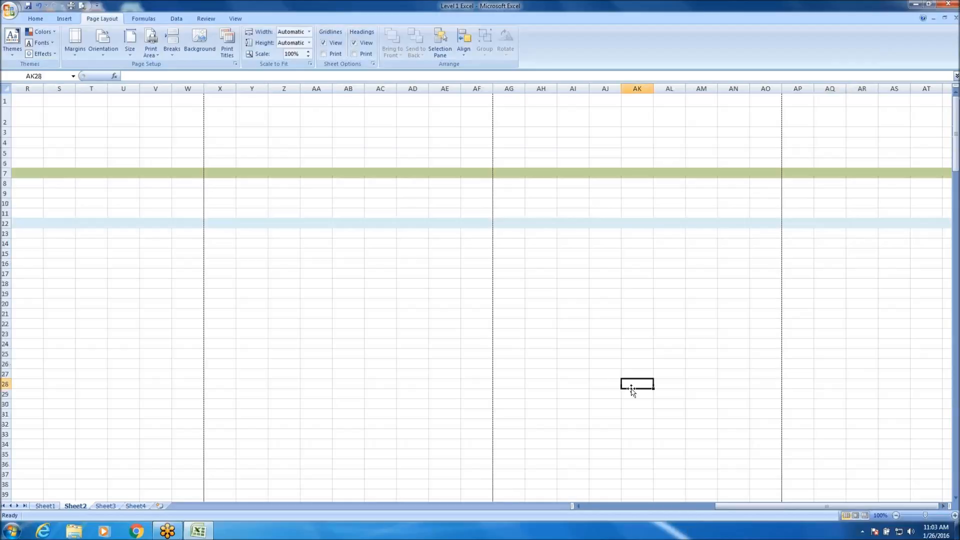
scroll(630, 392, down, 13)
click(590, 423)
scroll(677, 345, up, 13)
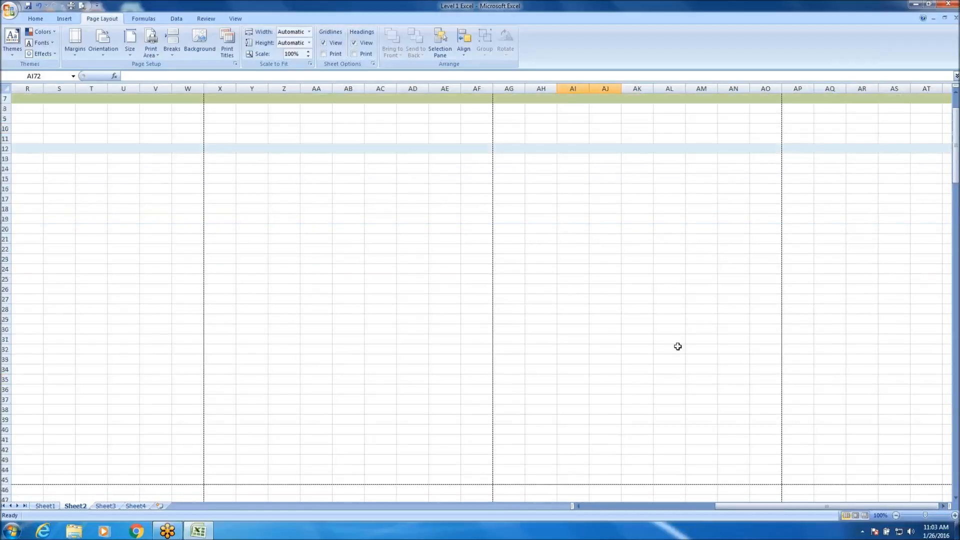
key(ctrl+Home)
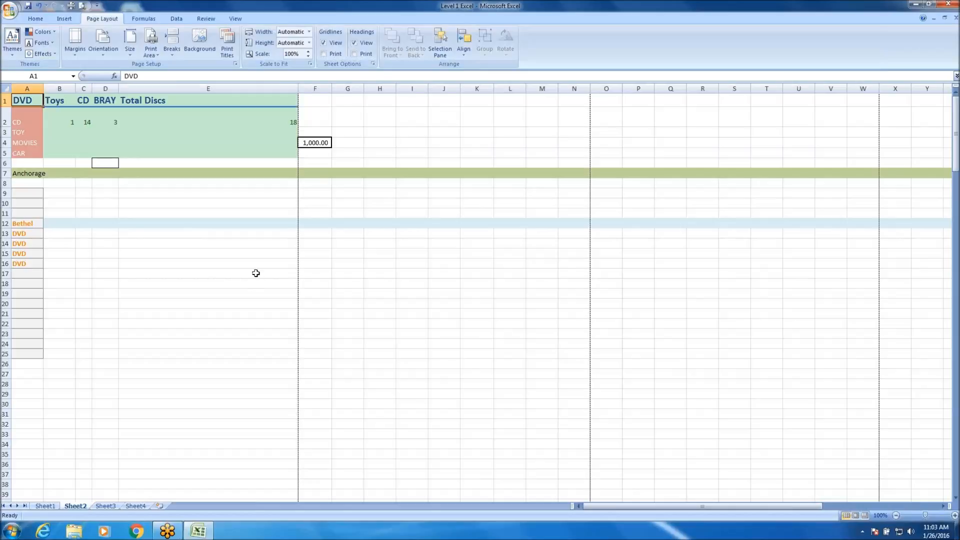
Jump to the sheet's last used cell and examine the area around it.
key(ctrl+End)
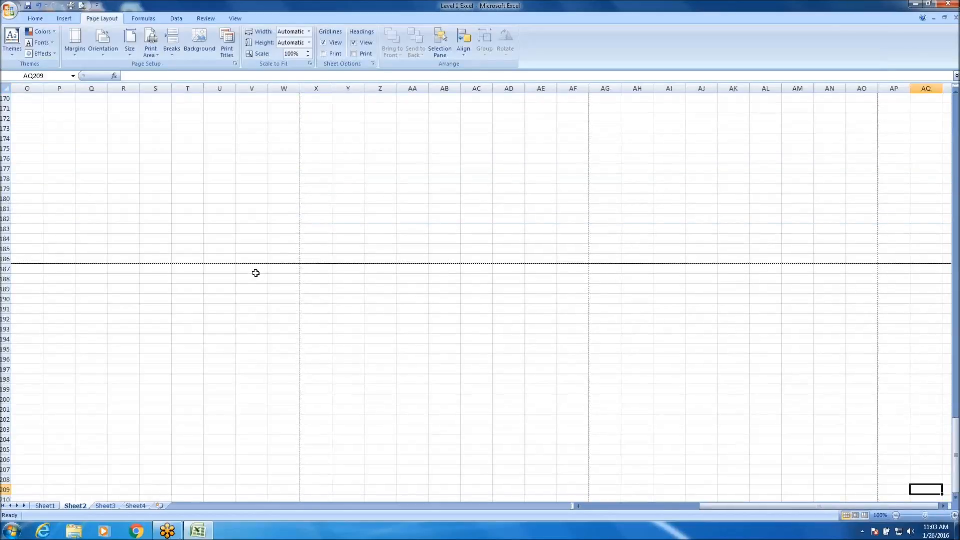
scroll(557, 363, down, 4)
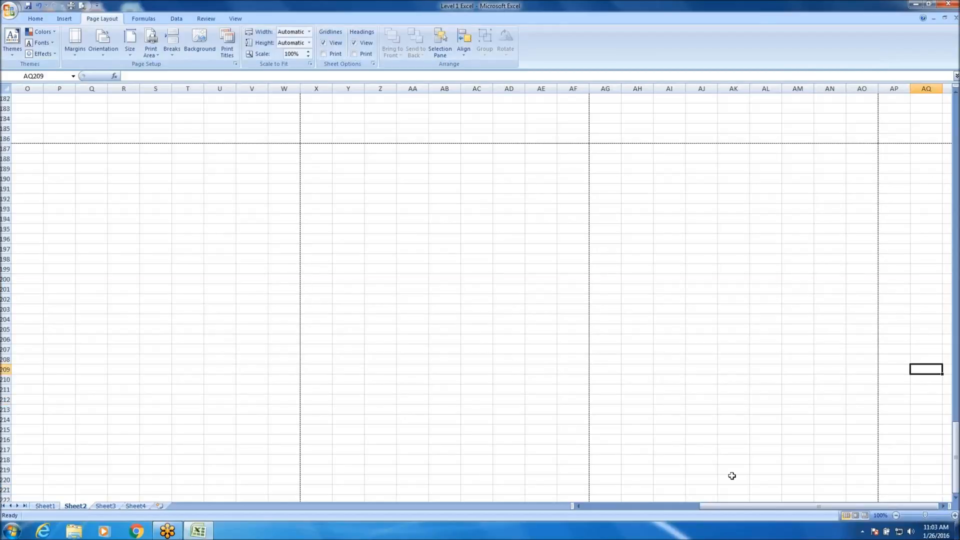
scroll(858, 450, up, 12)
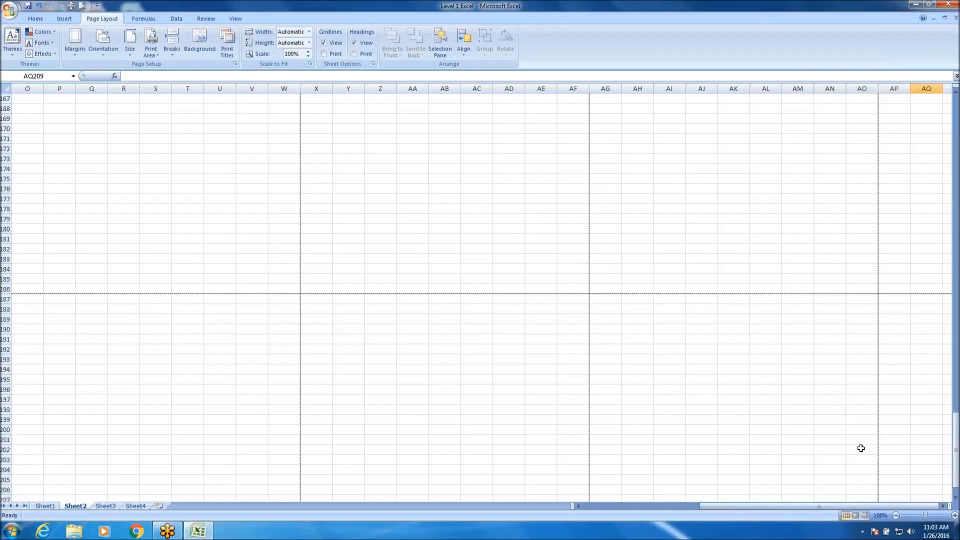
scroll(855, 454, down, 14)
Delete the filler text from cell K203.
click(628, 506)
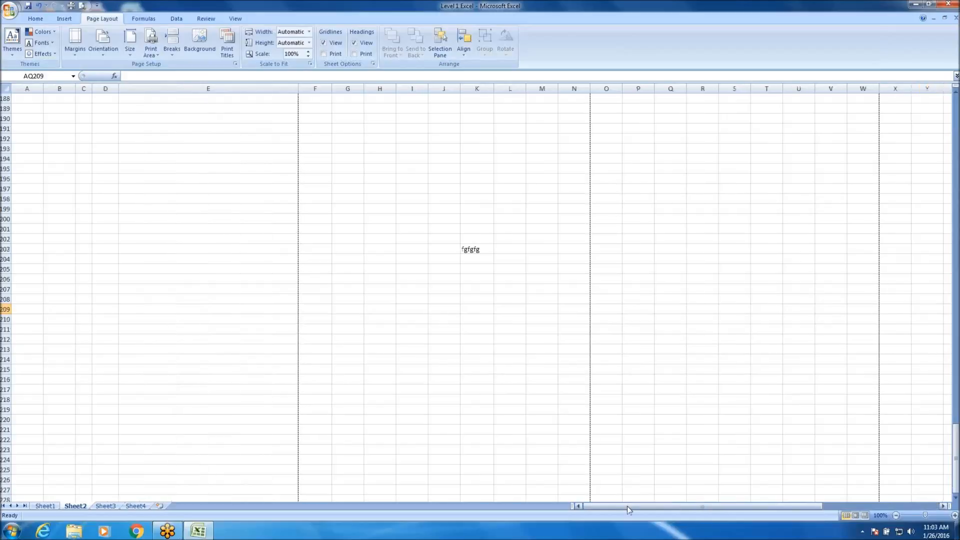
scroll(549, 344, up, 1)
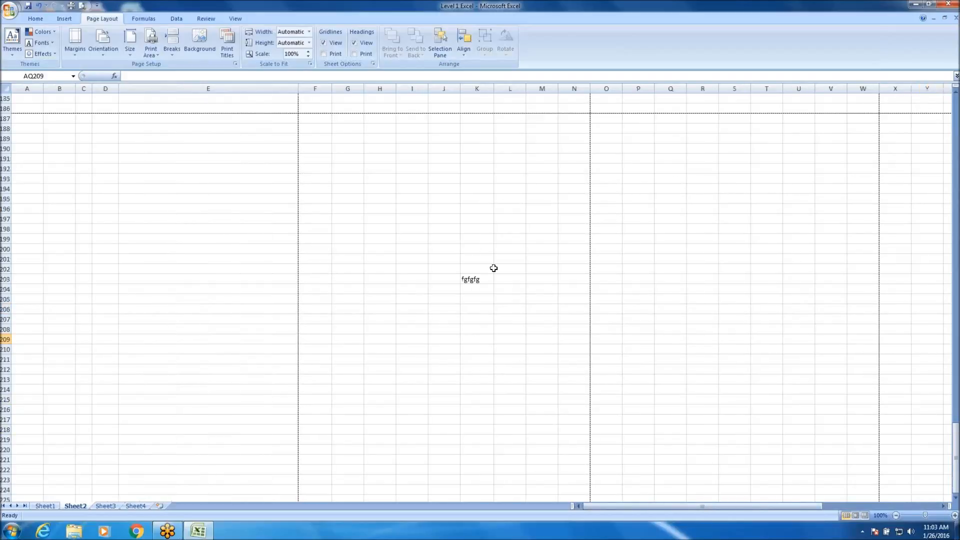
click(488, 279)
key(Delete)
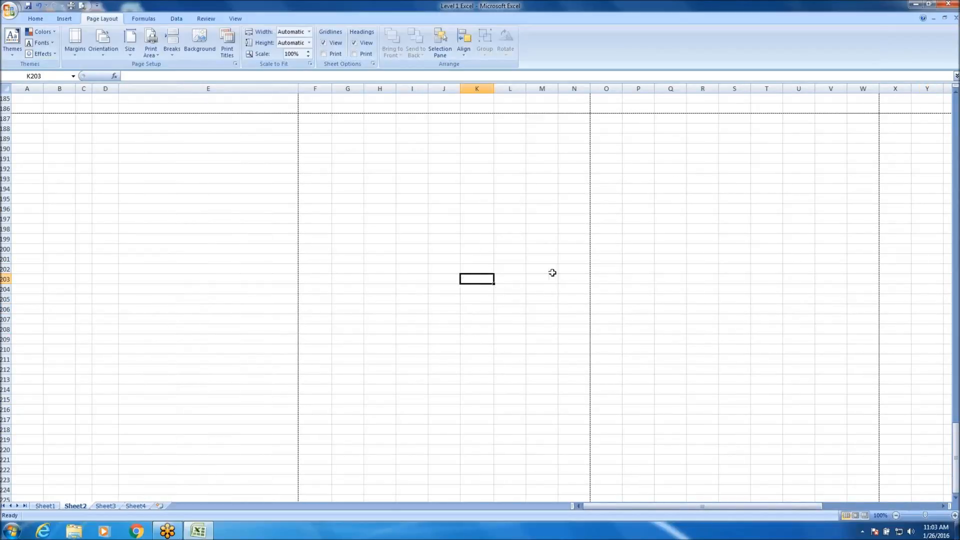
Undo the filler-text deletions, the three filler entries and the autofit of column F, and select cell I10.
scroll(25, 382, up, 7)
scroll(203, 369, up, 13)
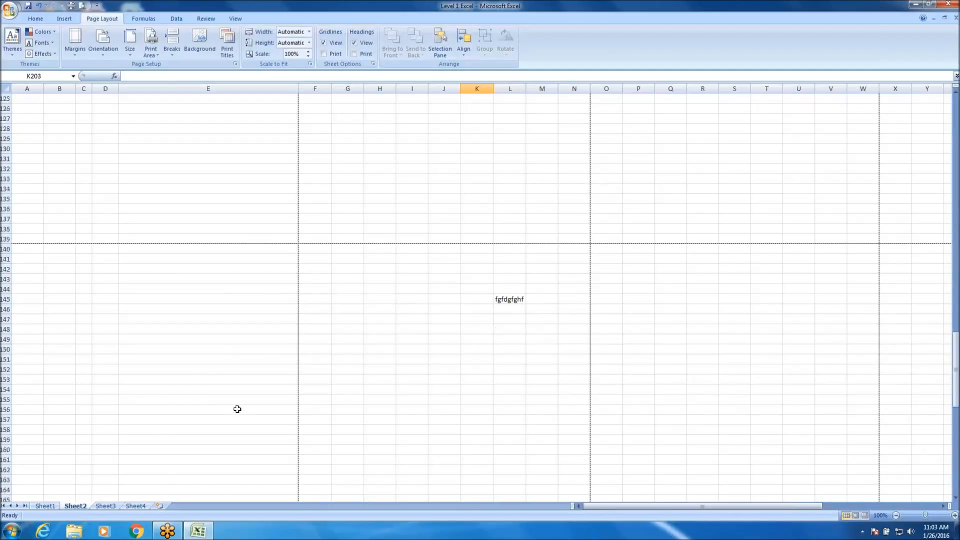
key(ctrl+z)
key(ctrl+z)
key(ctrl+z)
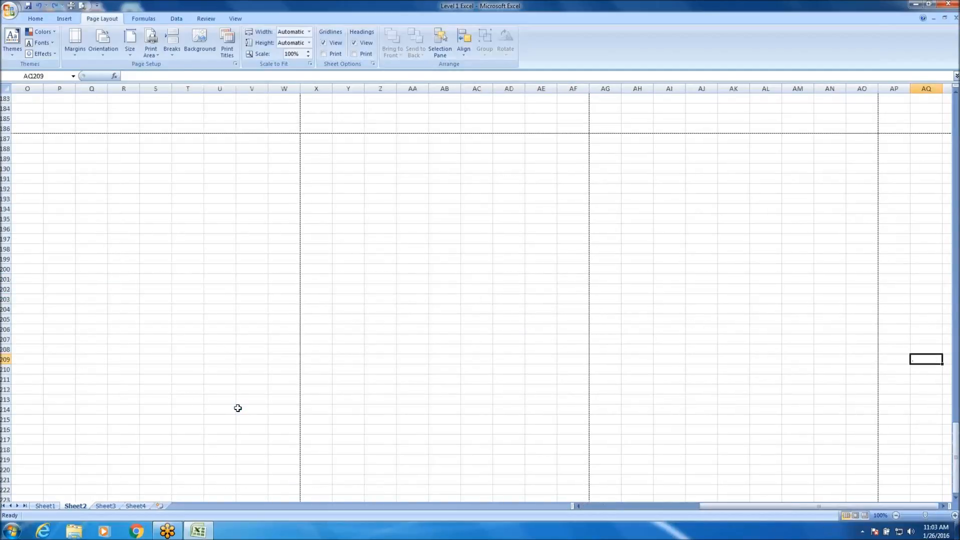
key(ctrl+z)
key(ctrl+z)
key(ctrl+z)
key(ctrl+z)
key(ctrl+z)
key(ctrl+z)
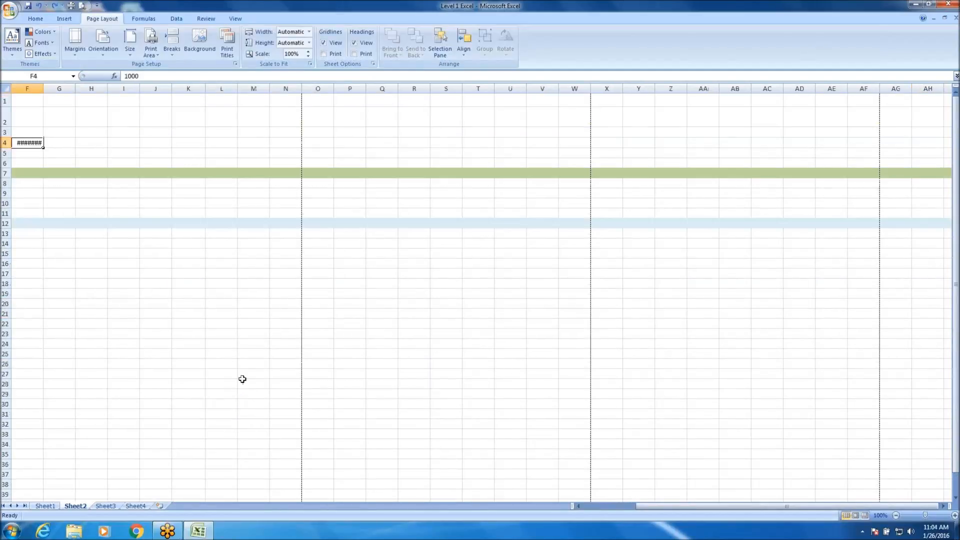
click(123, 204)
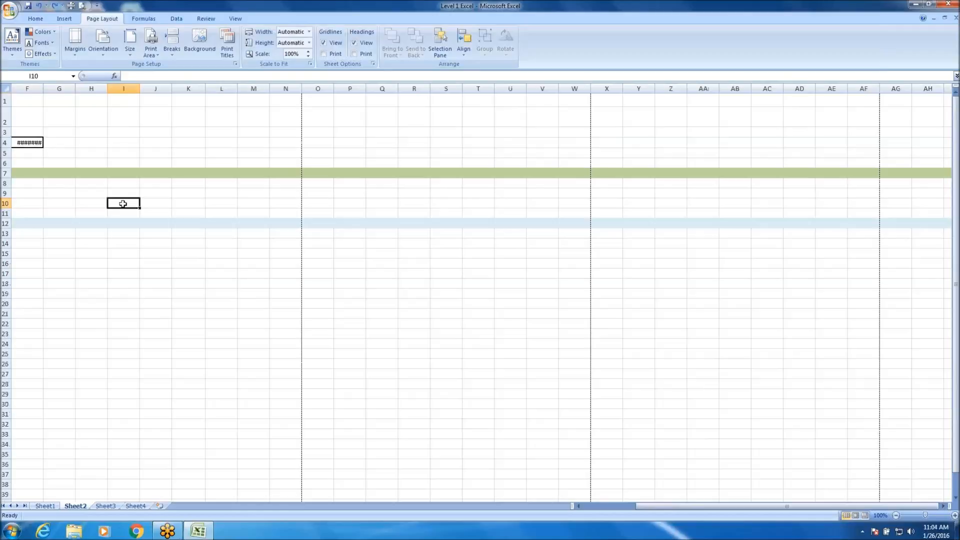
Return to the data at the start of Sheet2 and select the empty cell M24.
key(ctrl+z)
key(ctrl+z)
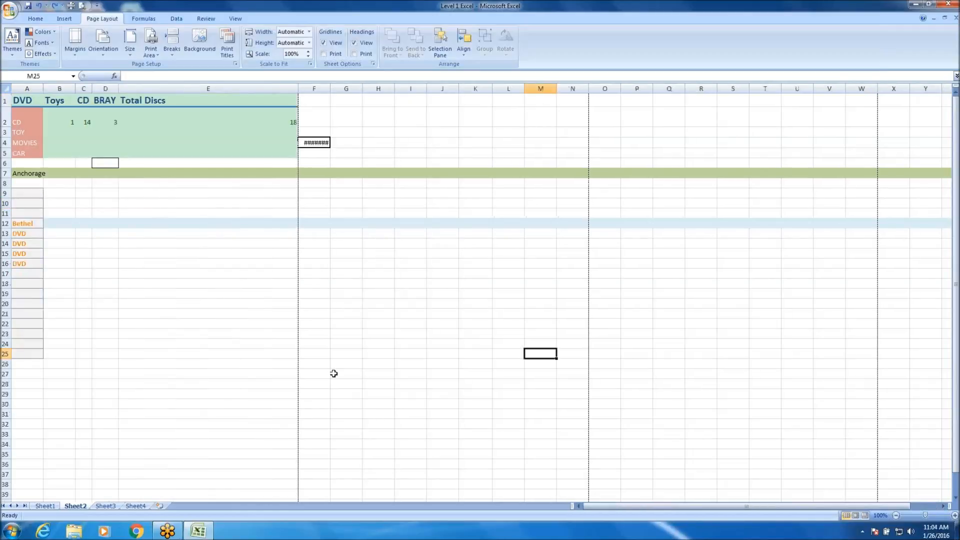
drag(529, 283, 537, 296)
drag(550, 354, 544, 365)
click(543, 341)
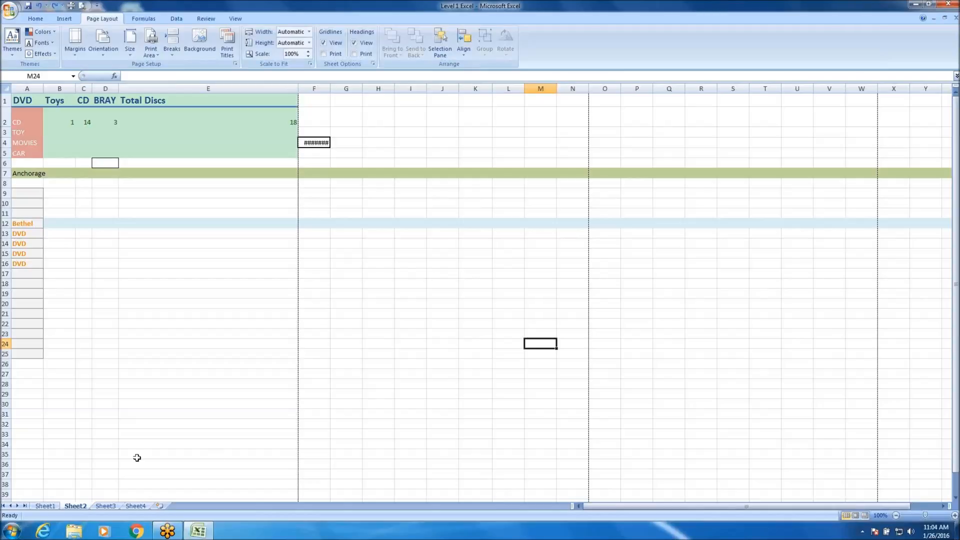
Look through Sheet1, Sheet2, Sheet3 and Sheet4 back and forth, finishing on Sheet1.
click(46, 506)
click(76, 506)
click(106, 506)
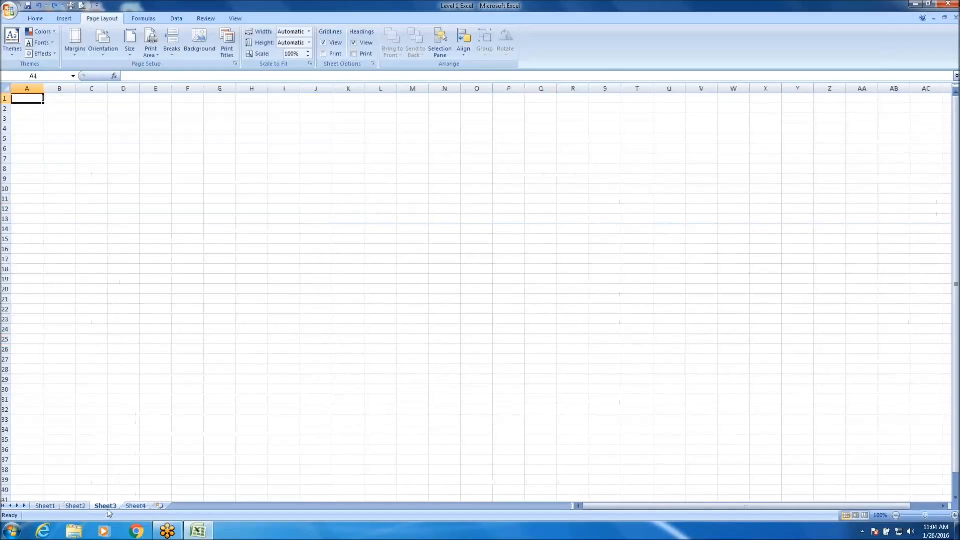
click(136, 506)
click(107, 506)
click(76, 506)
click(45, 506)
click(80, 507)
click(106, 506)
click(136, 506)
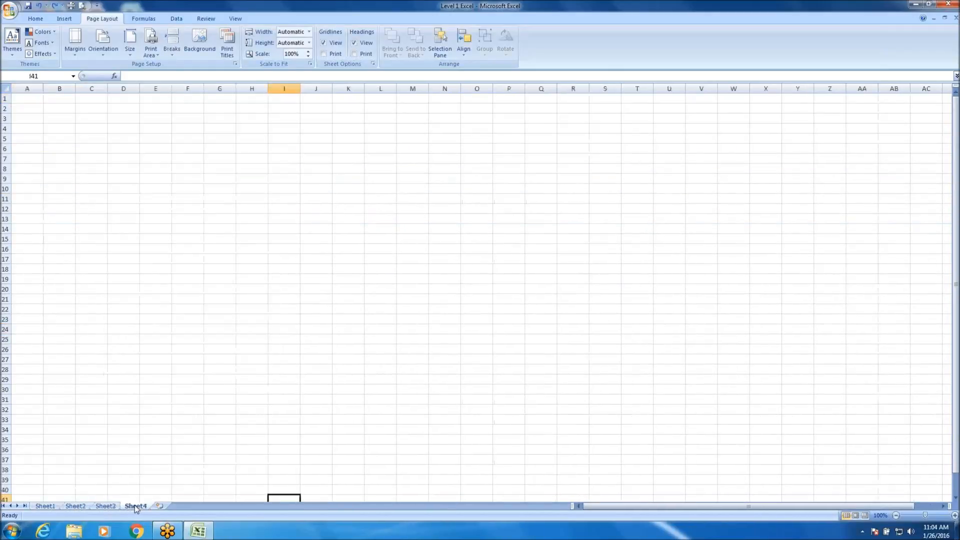
click(106, 506)
click(76, 506)
click(45, 506)
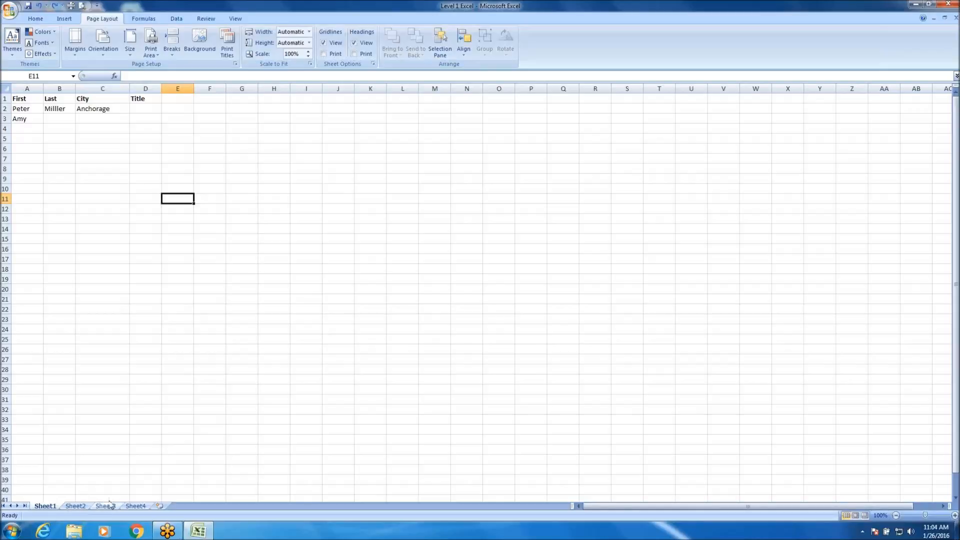
Set the tab color of Sheet4 to red.
right_click(139, 506)
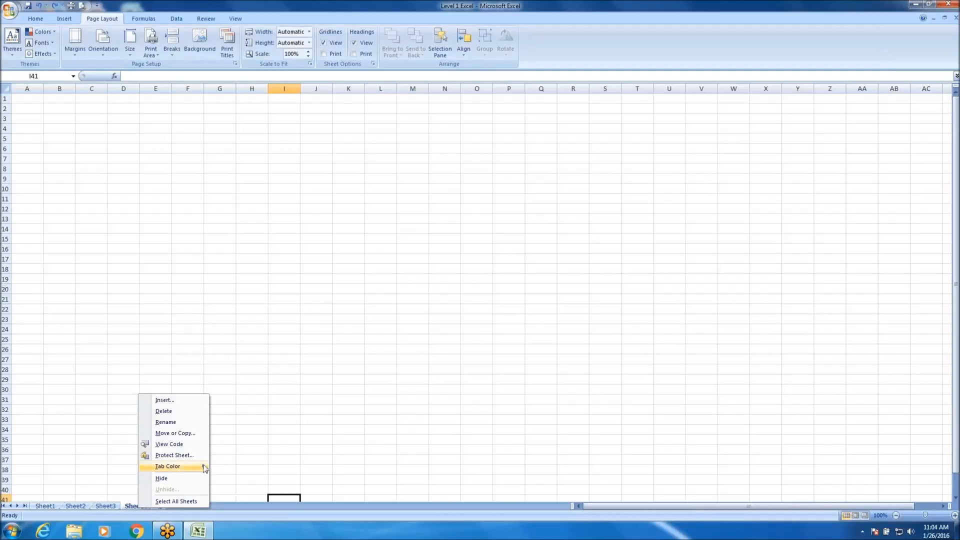
mouse_move(206, 466)
click(222, 489)
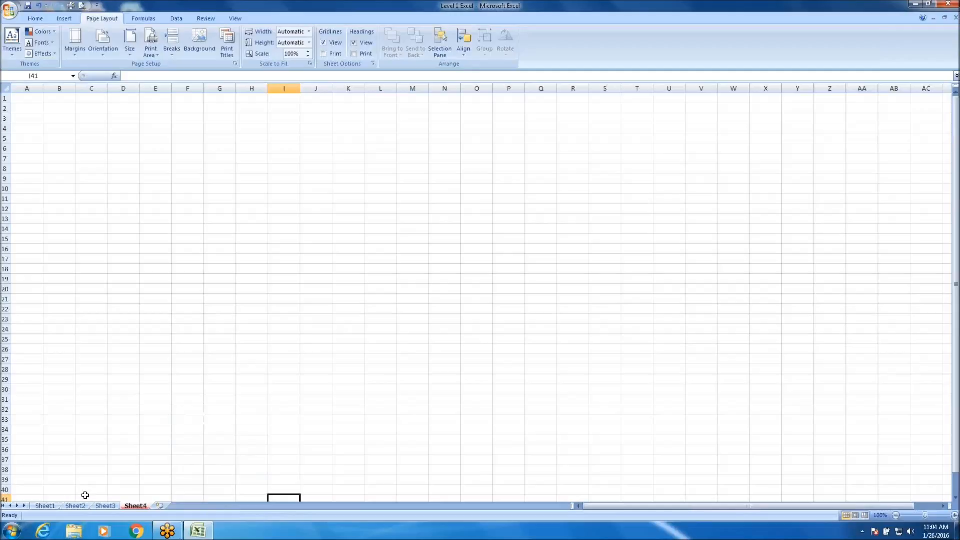
Set the tab color of Sheet3 to a blue theme color.
click(106, 505)
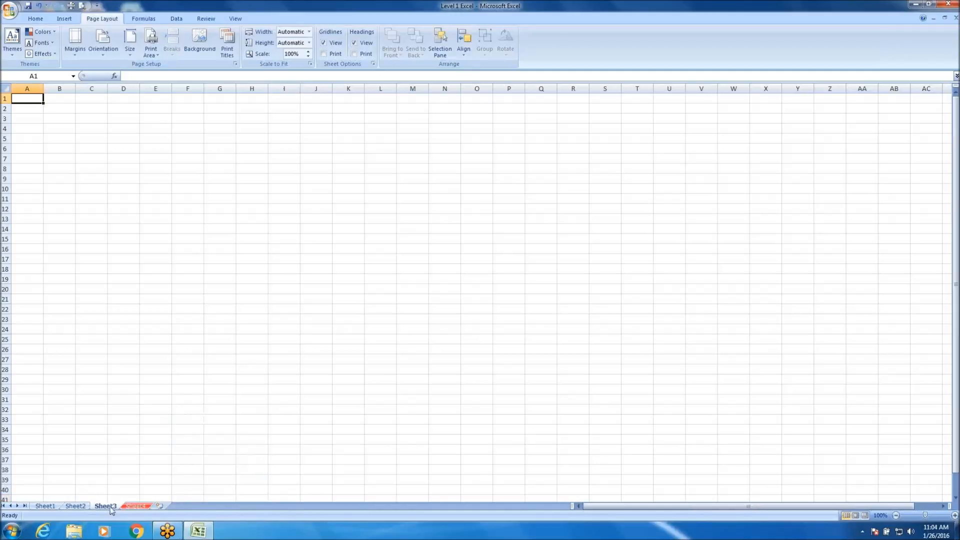
right_click(110, 506)
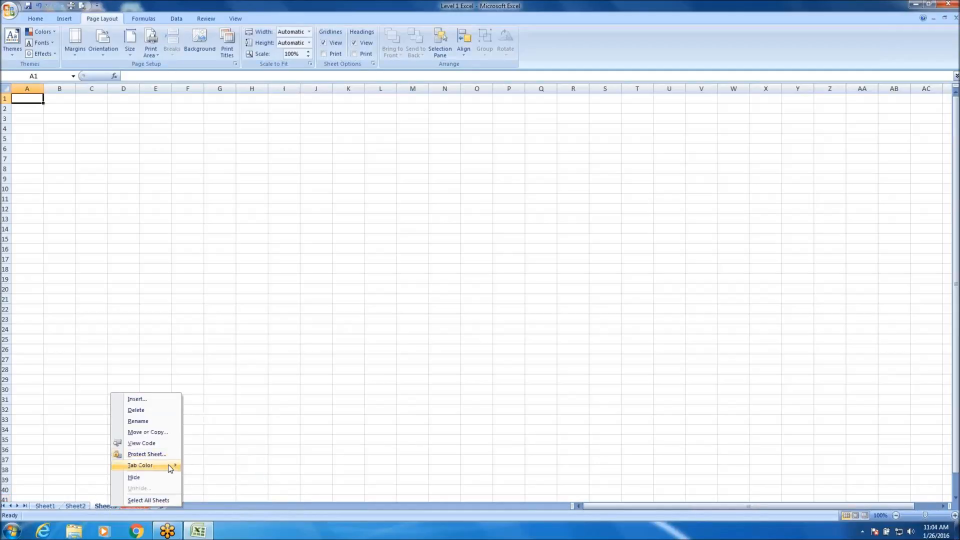
mouse_move(171, 465)
click(214, 456)
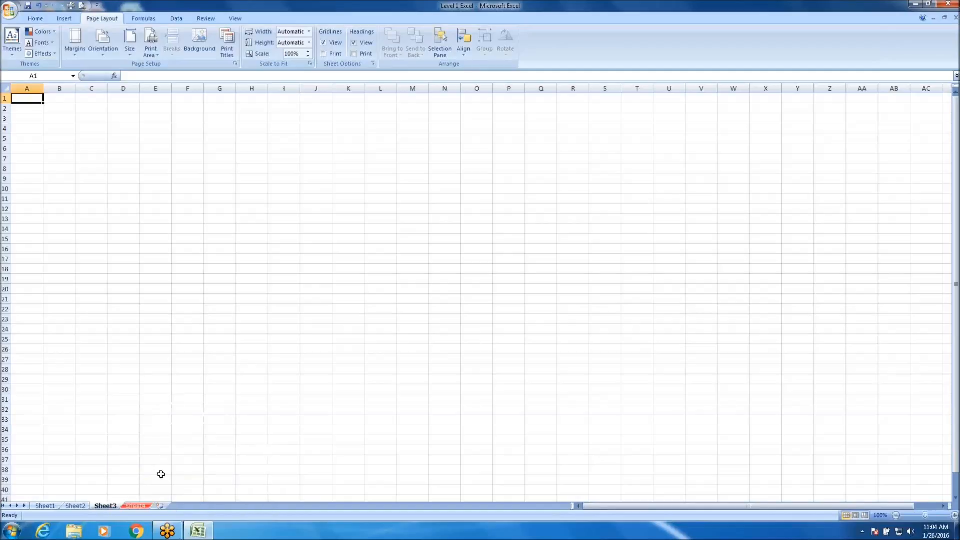
View Sheet2, examine the worksheet options for Sheet1 without applying any, and select cell G12 on Sheet1.
click(79, 506)
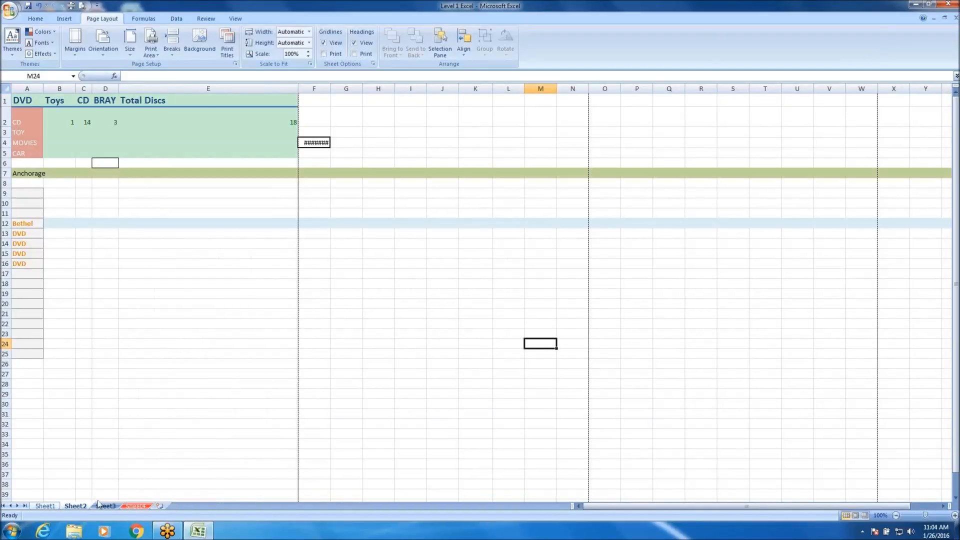
click(47, 507)
right_click(48, 506)
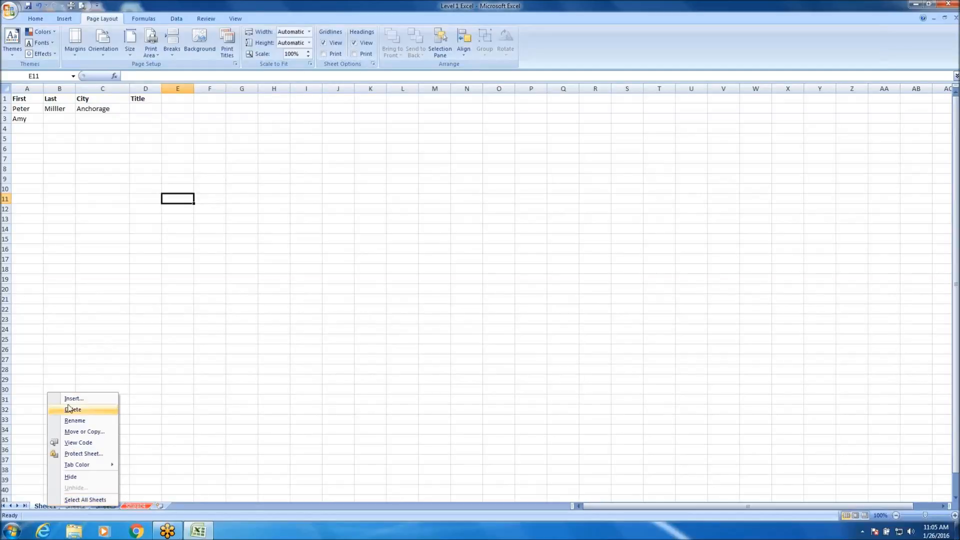
click(338, 228)
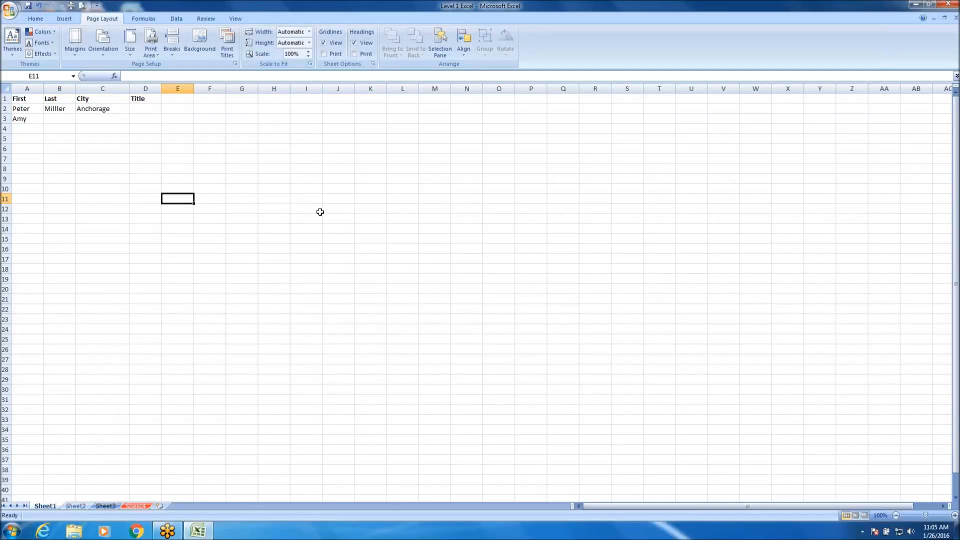
click(255, 209)
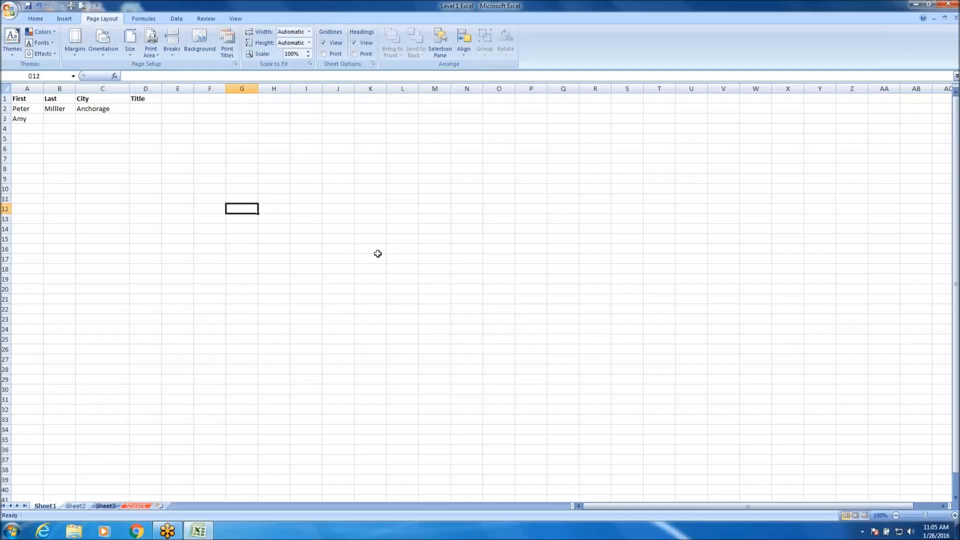